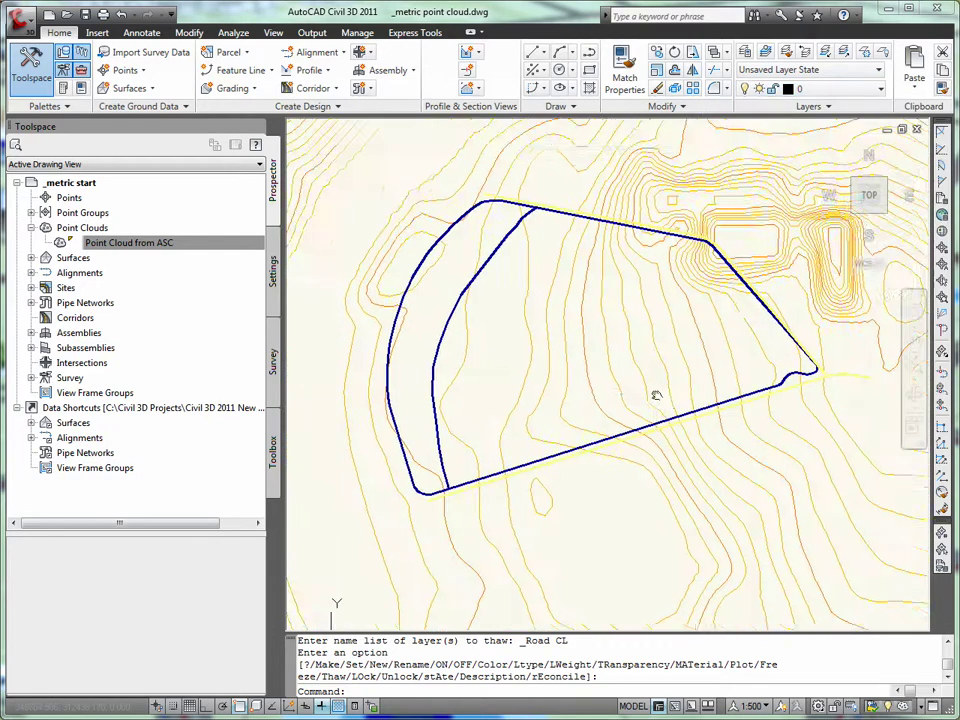
# Step: Create parcels in Site 1 from the closed site boundary and the curved interior dividing line, using the Property parcel style
pyautogui.scroll(1, 650, 392)
pyautogui.scroll(1, 649, 355)
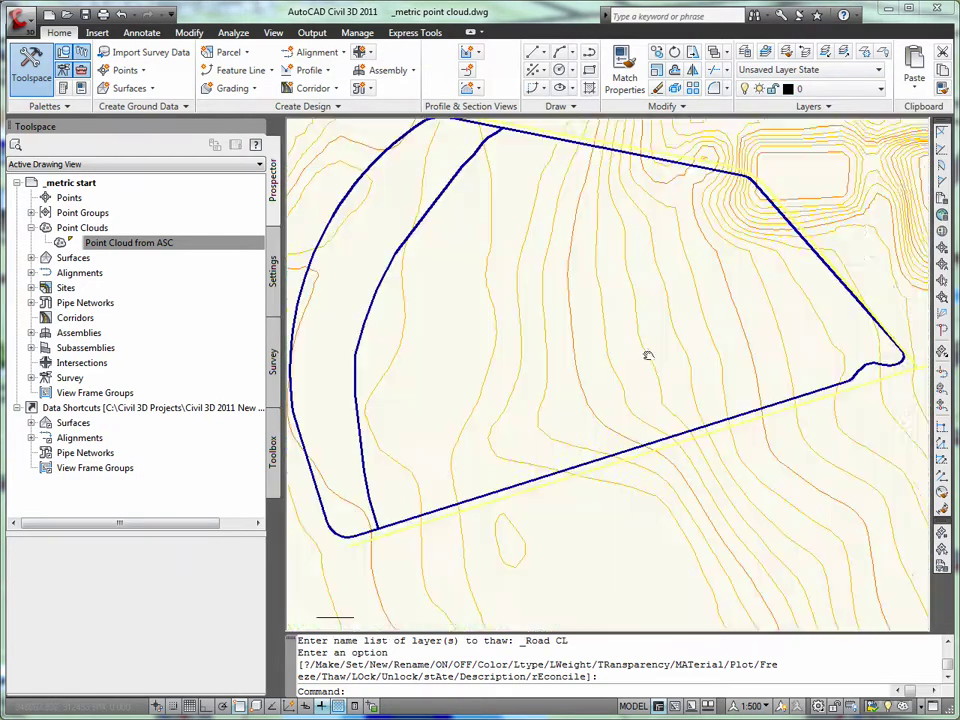
pyautogui.click(246, 54)
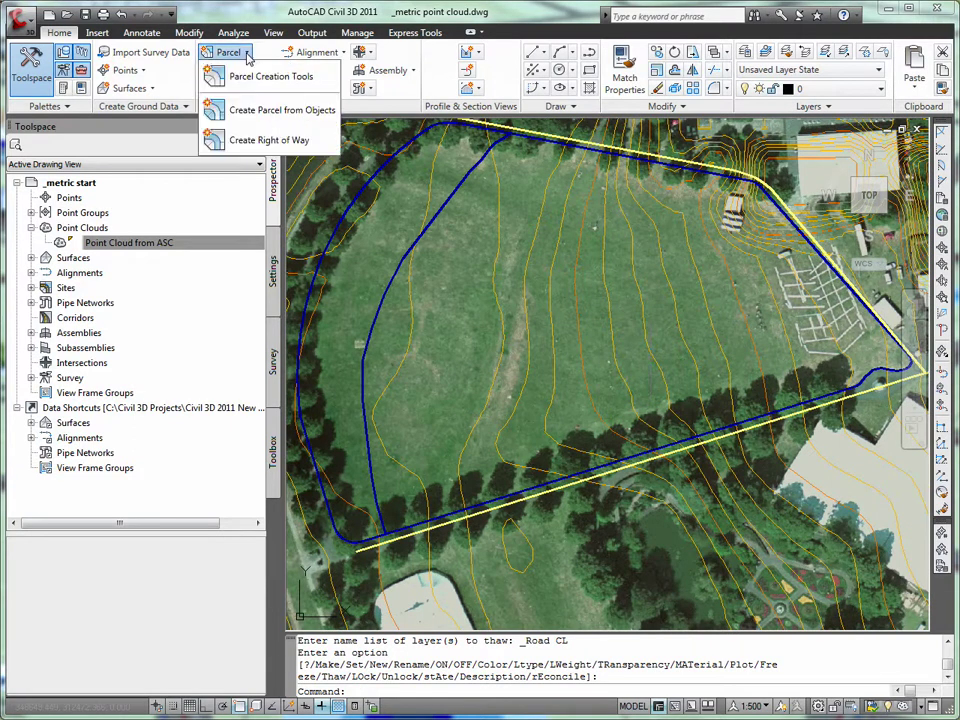
pyautogui.click(280, 110)
pyautogui.click(381, 165)
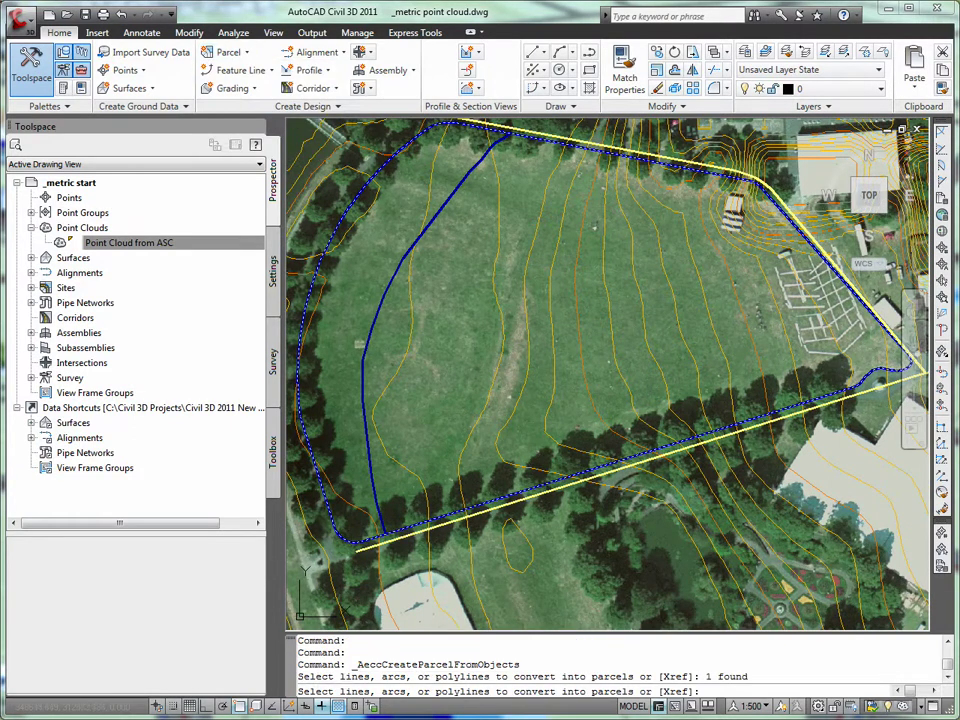
pyautogui.click(431, 223)
pyautogui.rightClick(447, 207)
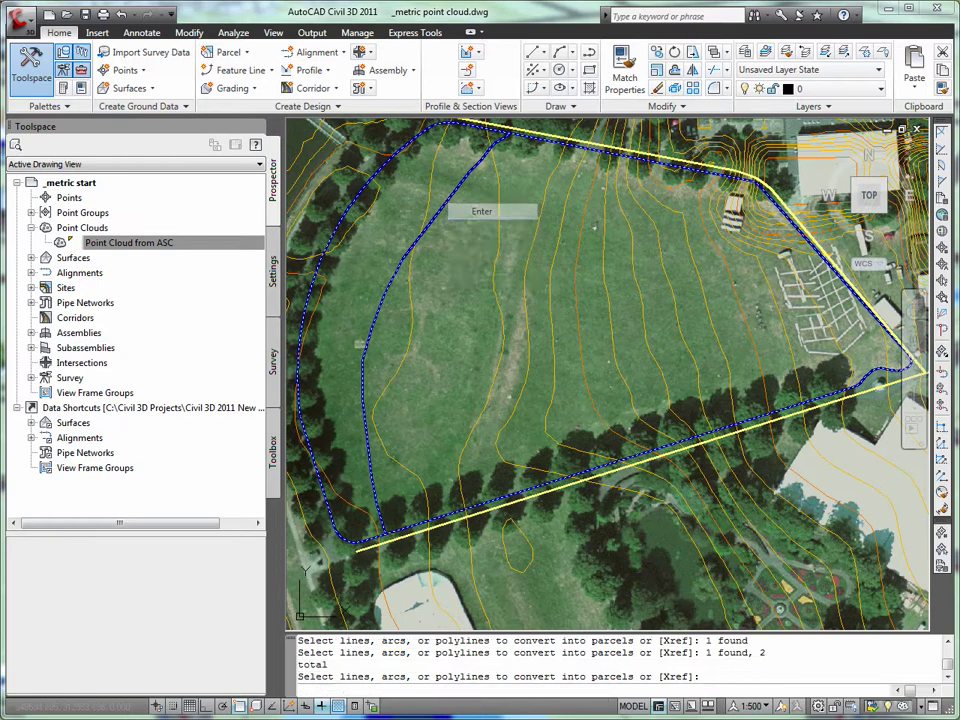
pyautogui.click(470, 212)
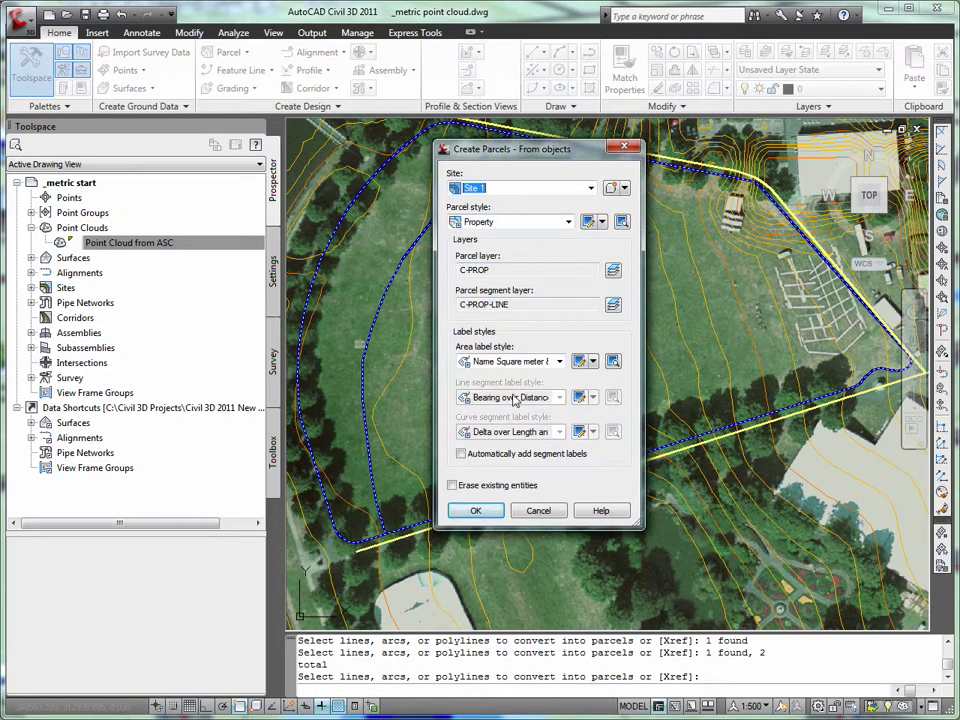
pyautogui.click(476, 510)
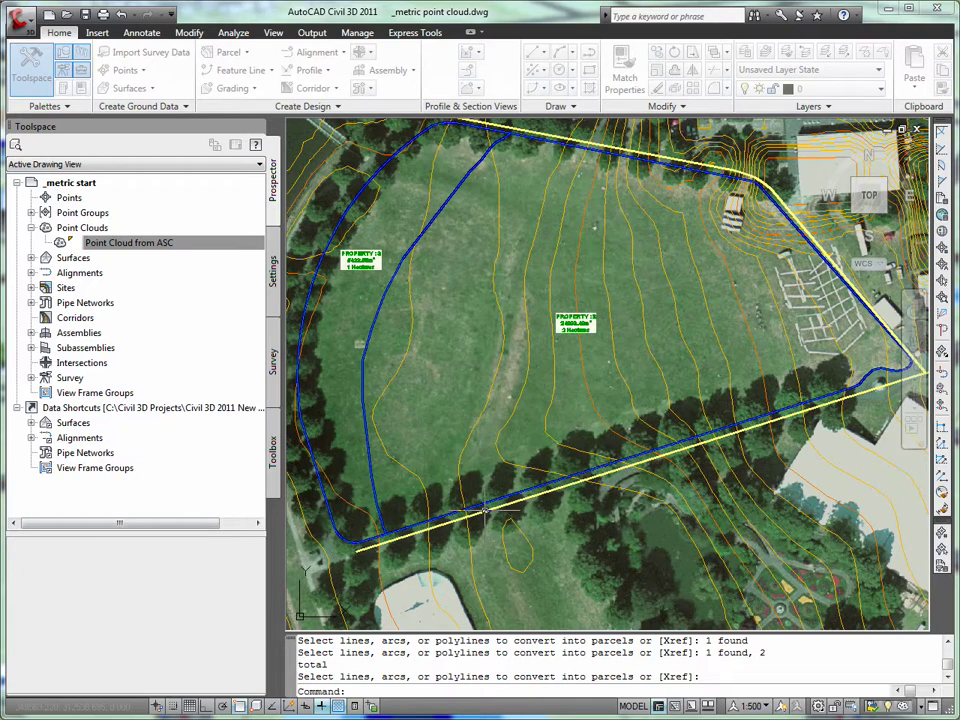
# Step: Change the object style of the western parcel along the river to Protected Buffer in its parcel properties
pyautogui.click(369, 257)
pyautogui.click(366, 255)
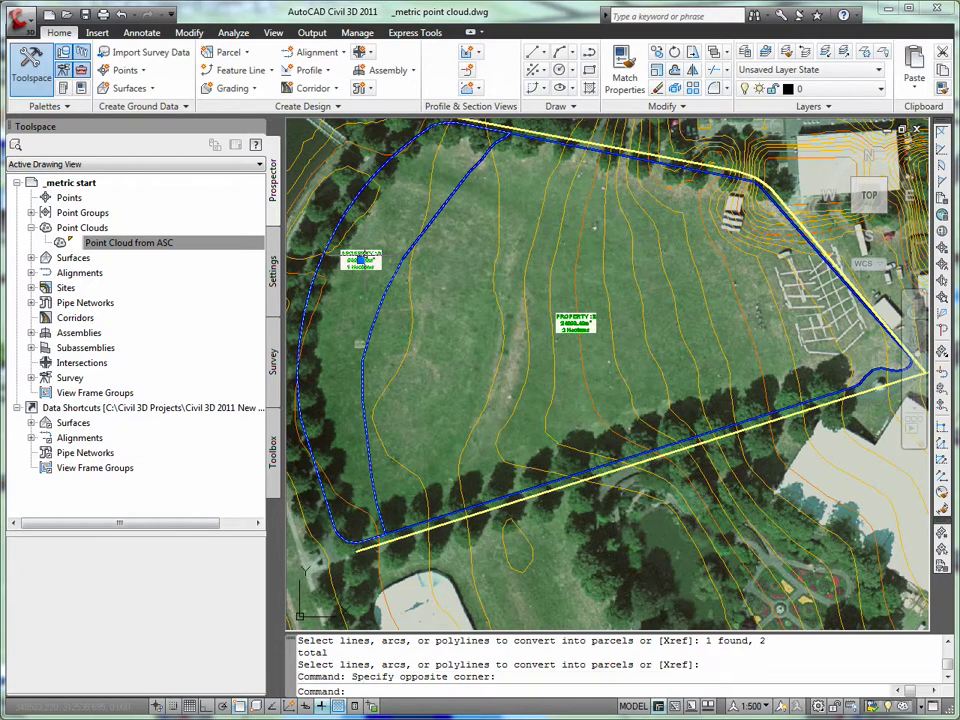
pyautogui.press('Escape')
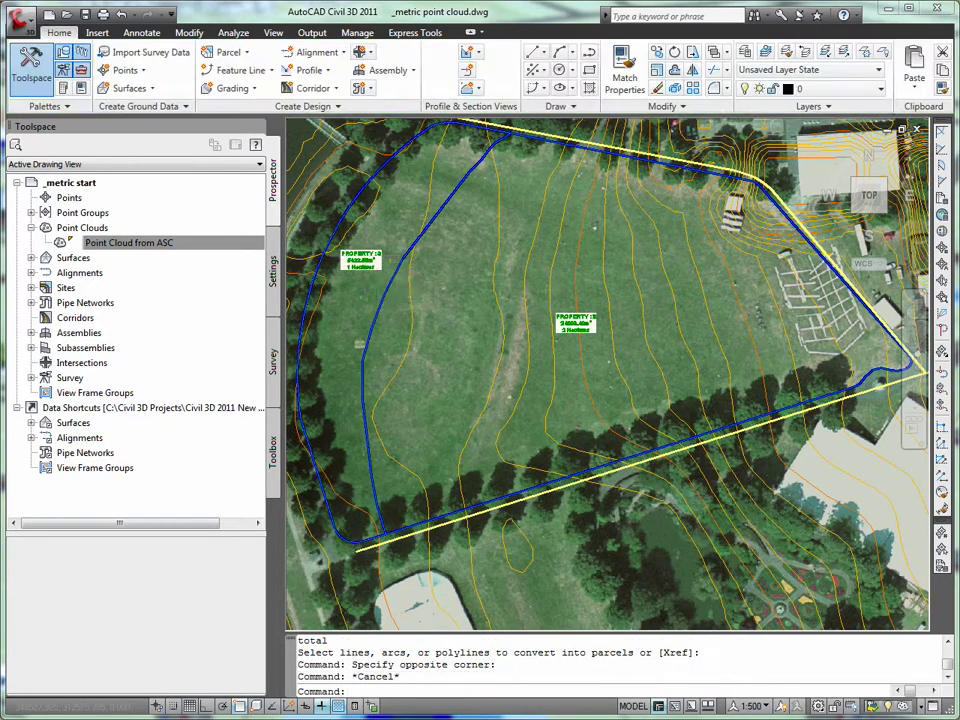
pyautogui.scroll(5, 362, 258)
pyautogui.scroll(-4, 425, 330)
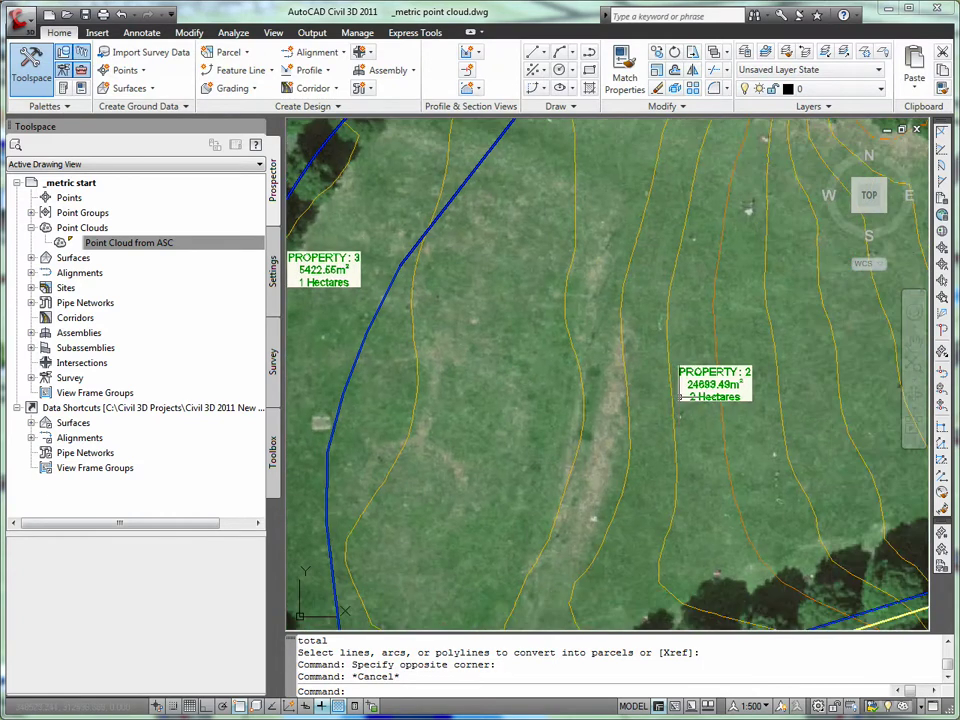
pyautogui.moveTo(681, 396); pyautogui.dragTo(725, 384, button='middle')
pyautogui.click(365, 258)
pyautogui.rightClick(330, 312)
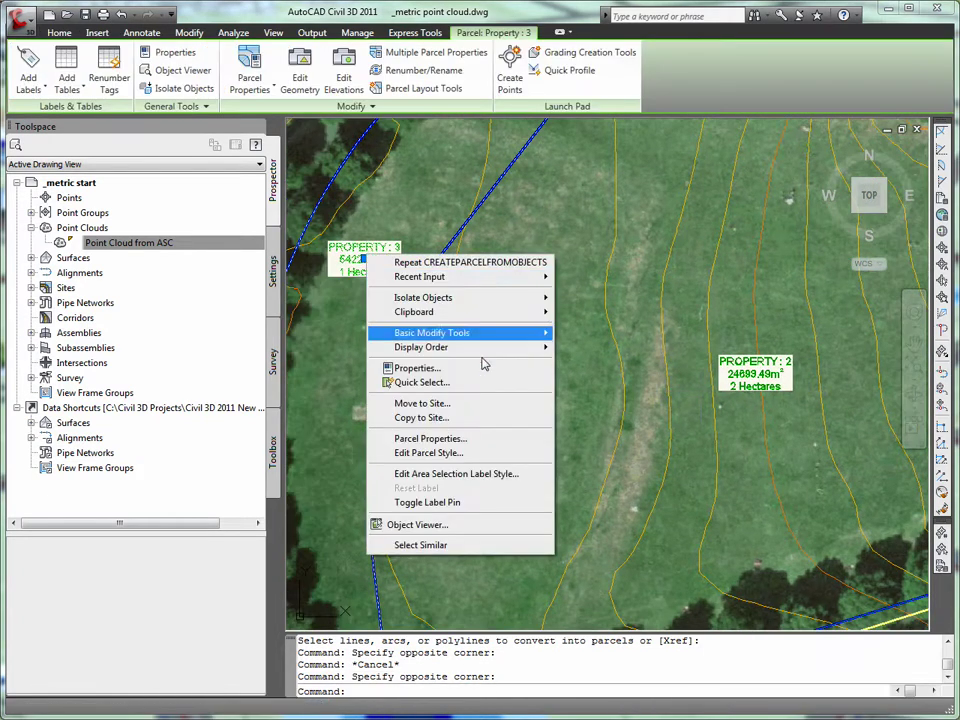
pyautogui.click(510, 440)
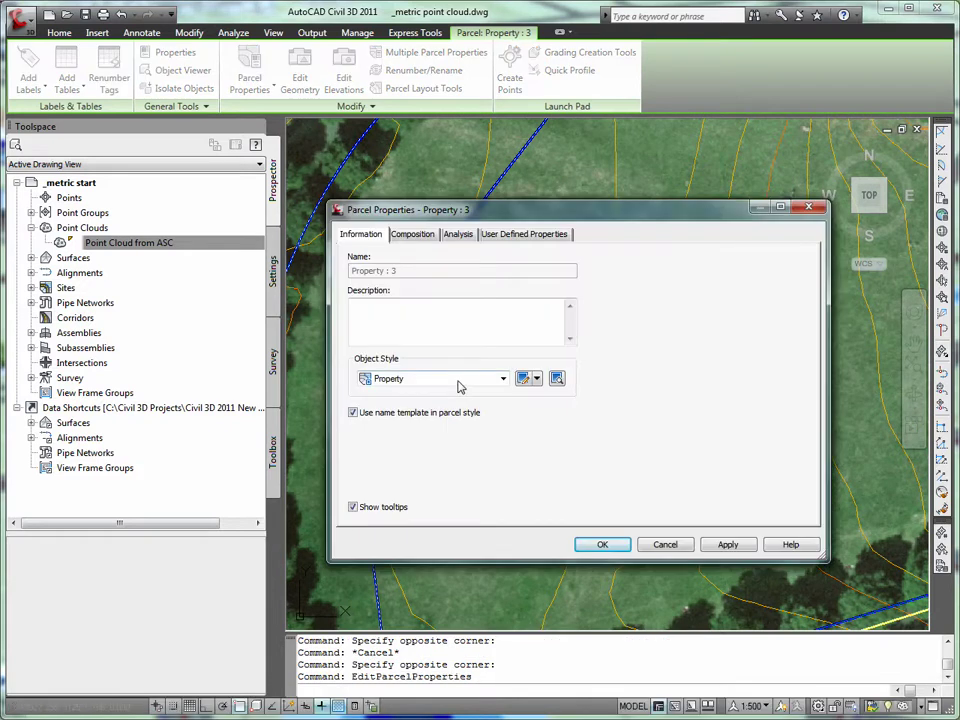
pyautogui.click(461, 379)
pyautogui.click(430, 416)
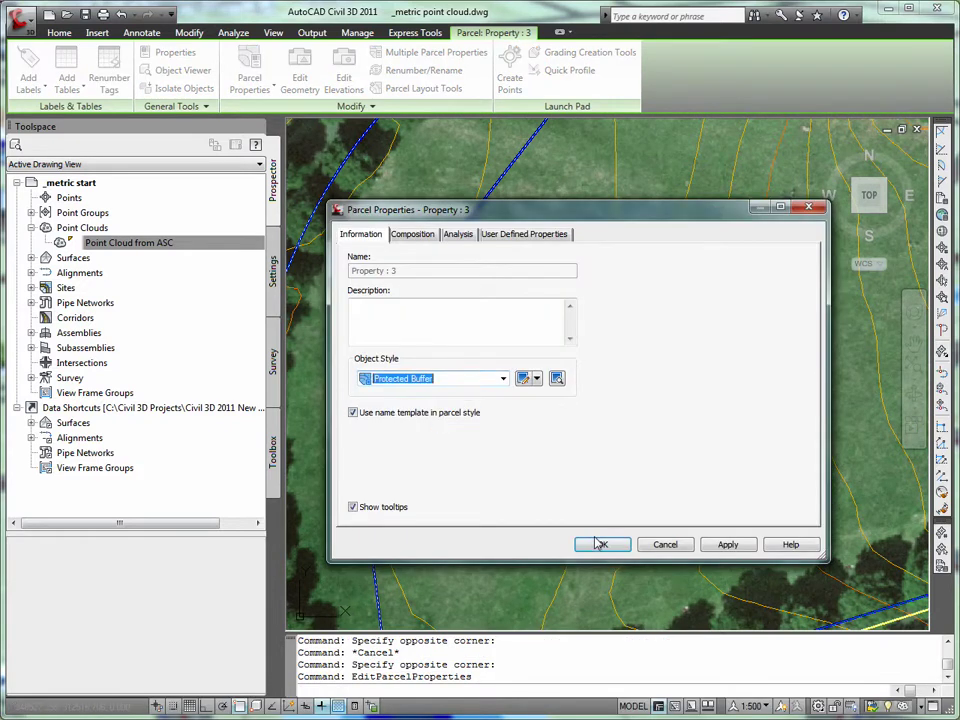
pyautogui.click(602, 544)
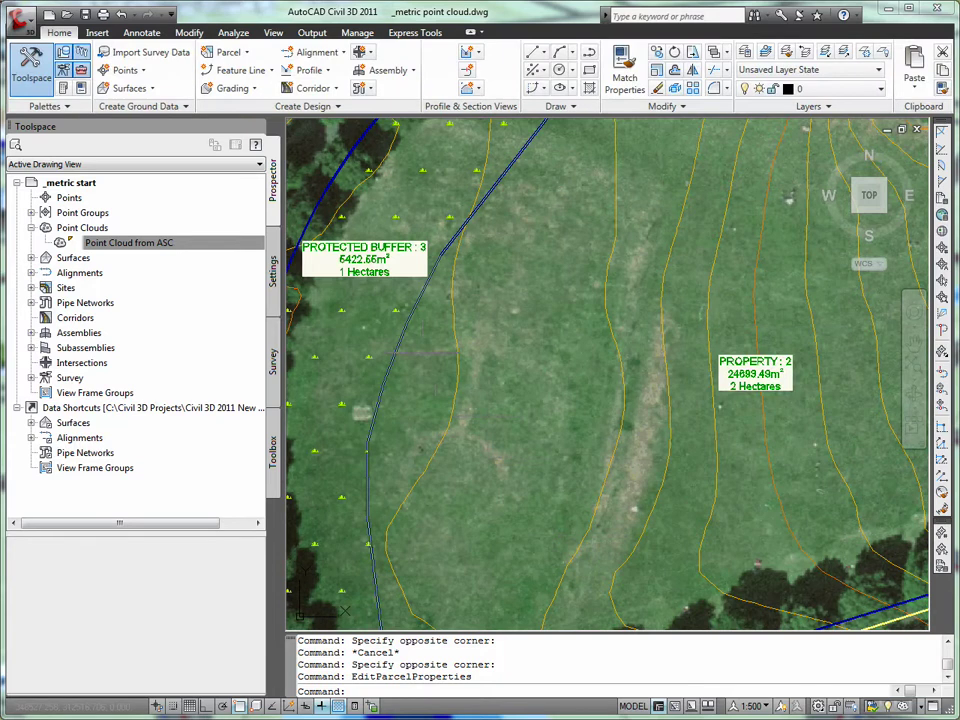
pyautogui.scroll(-3, 436, 362)
pyautogui.moveTo(432, 362); pyautogui.dragTo(421, 350, button='middle')
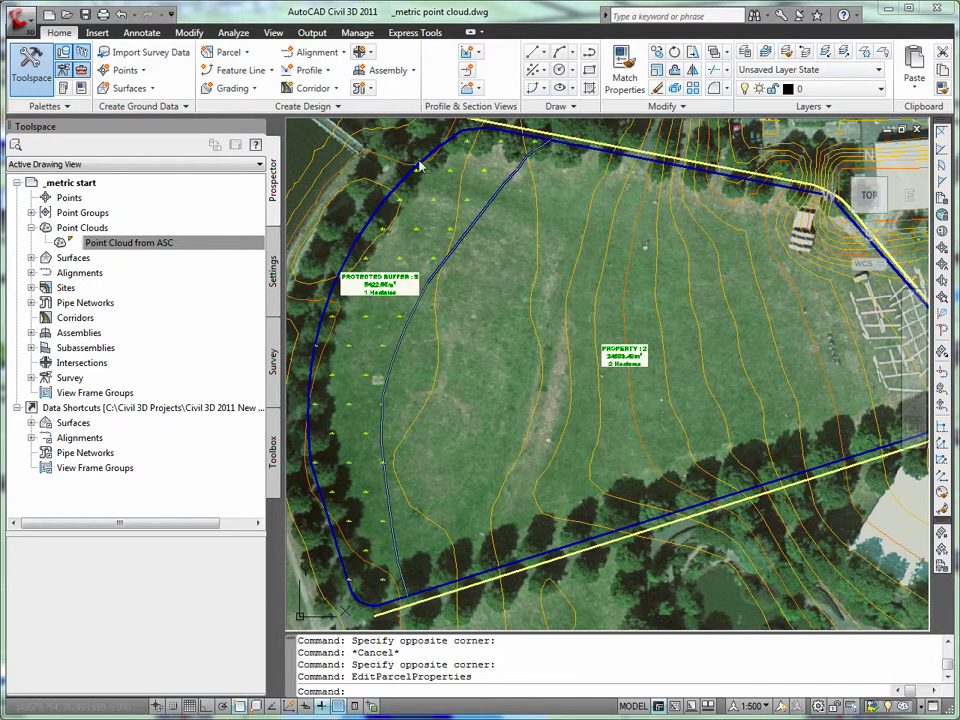
pyautogui.click(344, 53)
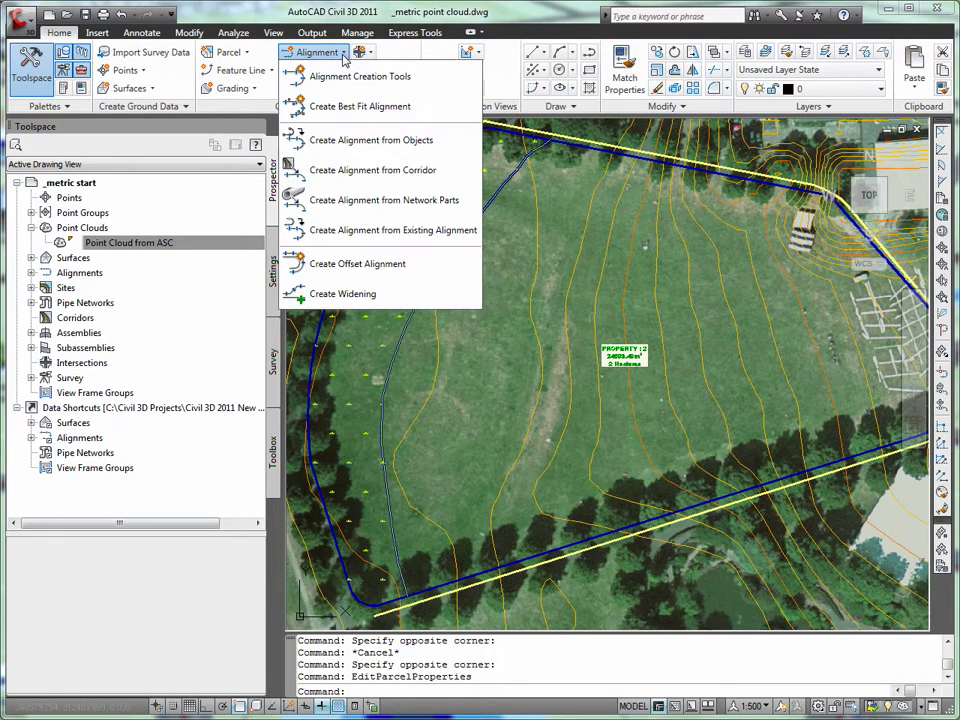
pyautogui.click(369, 140)
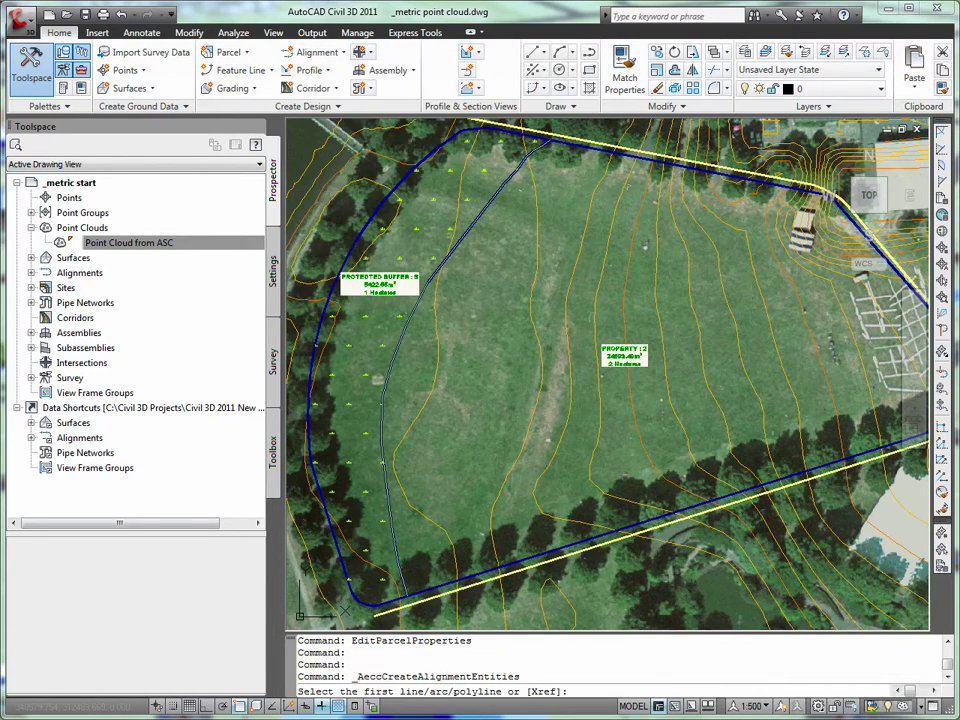
pyautogui.click(578, 549)
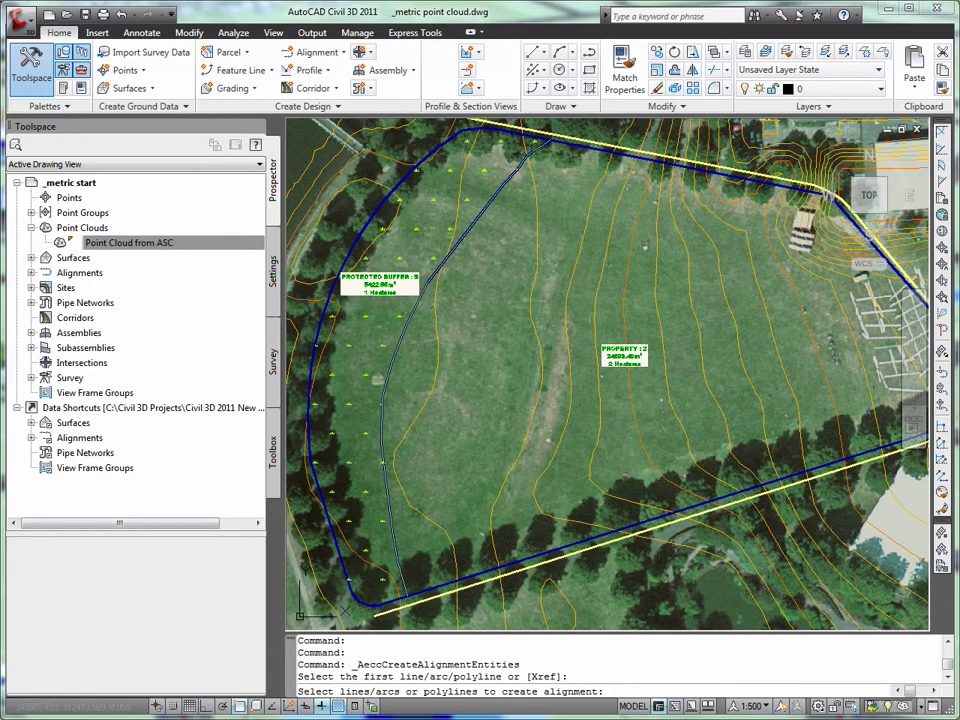
pyautogui.scroll(-2, 544, 349)
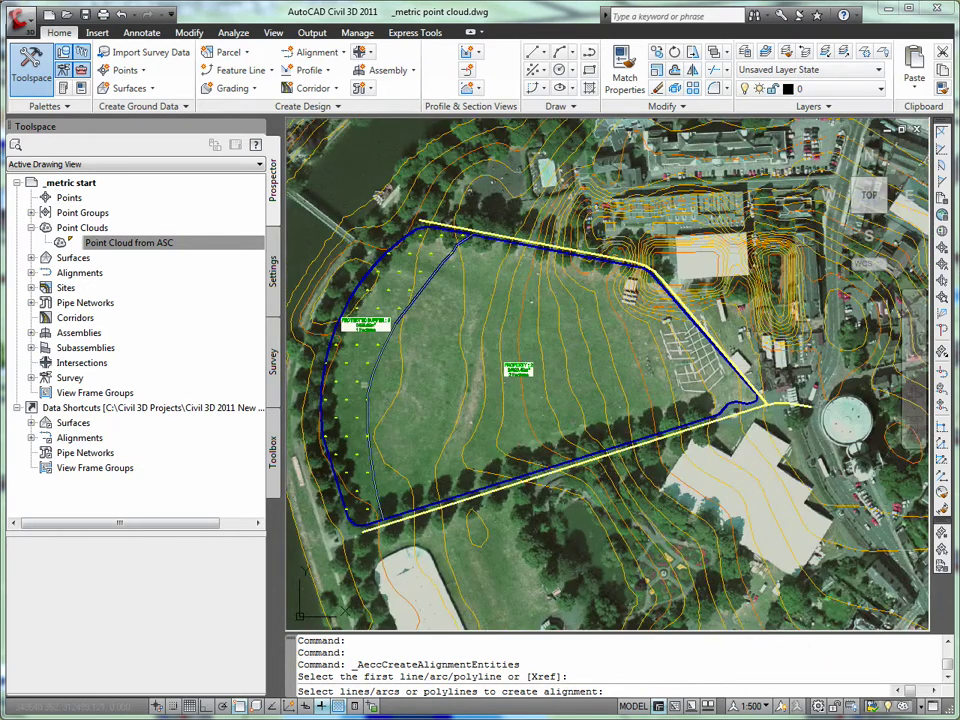
pyautogui.press('Return')
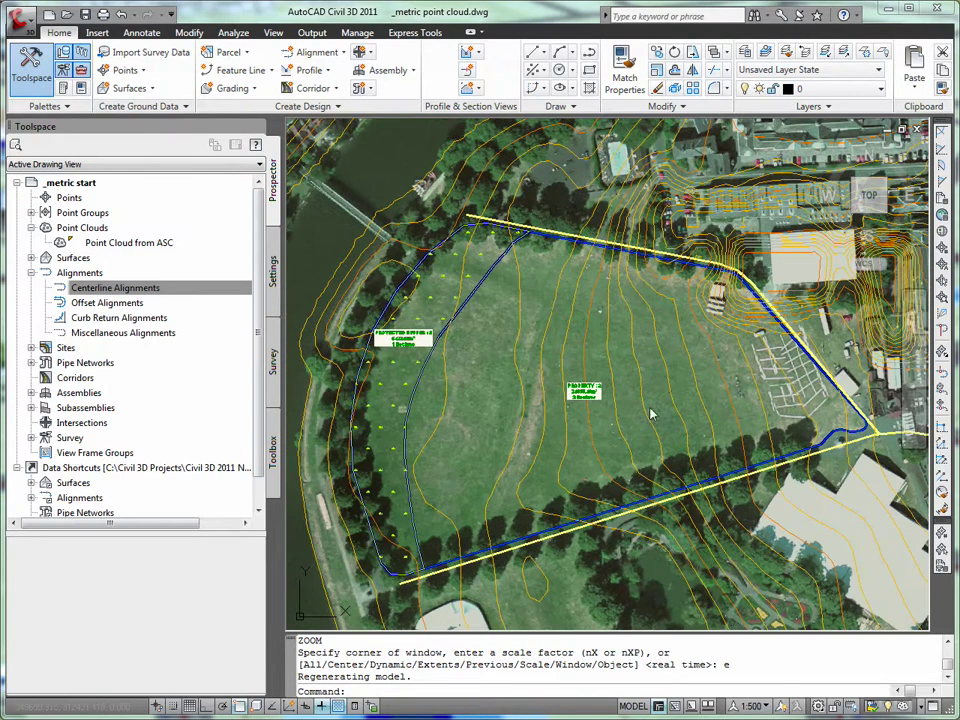
# Step: Create the centerline alignment Park Avenue from the southern road polyline, accepting its default direction
pyautogui.click(345, 54)
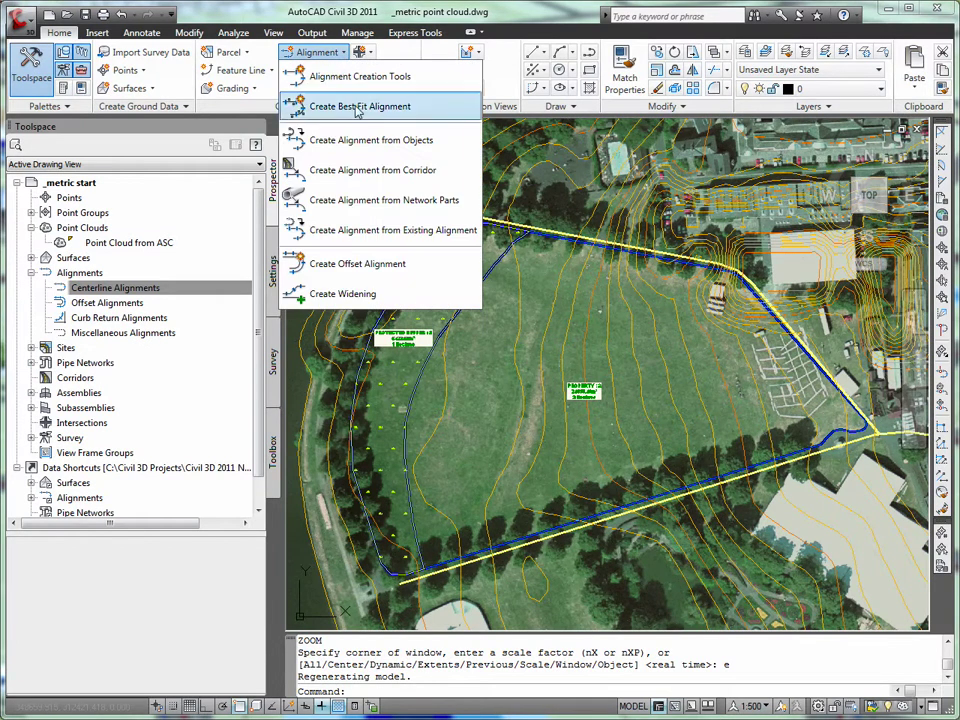
pyautogui.click(368, 142)
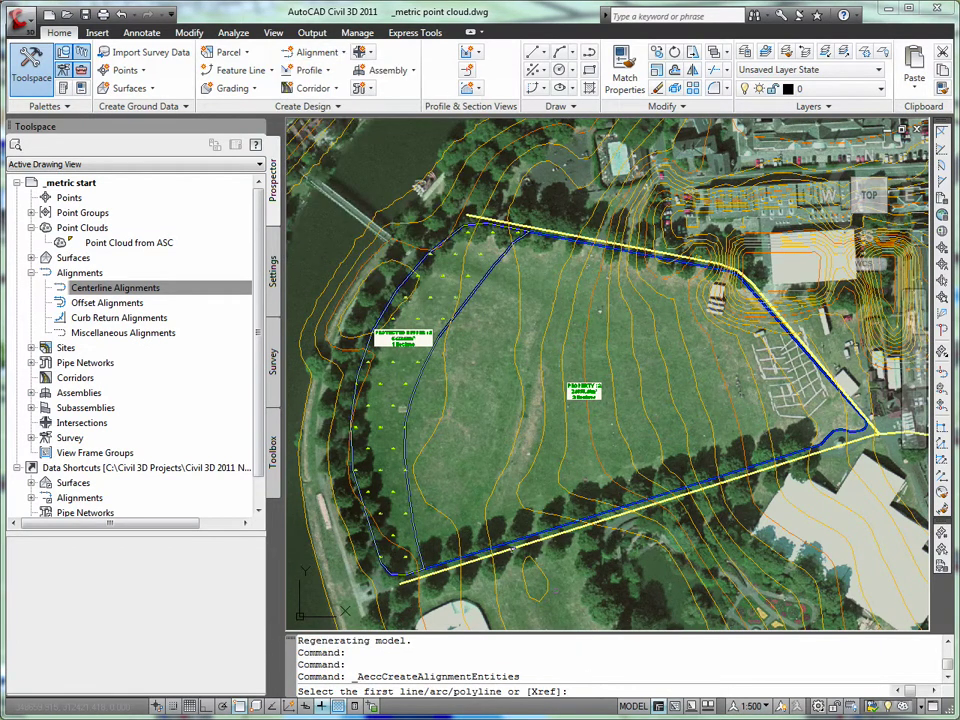
pyautogui.click(403, 409)
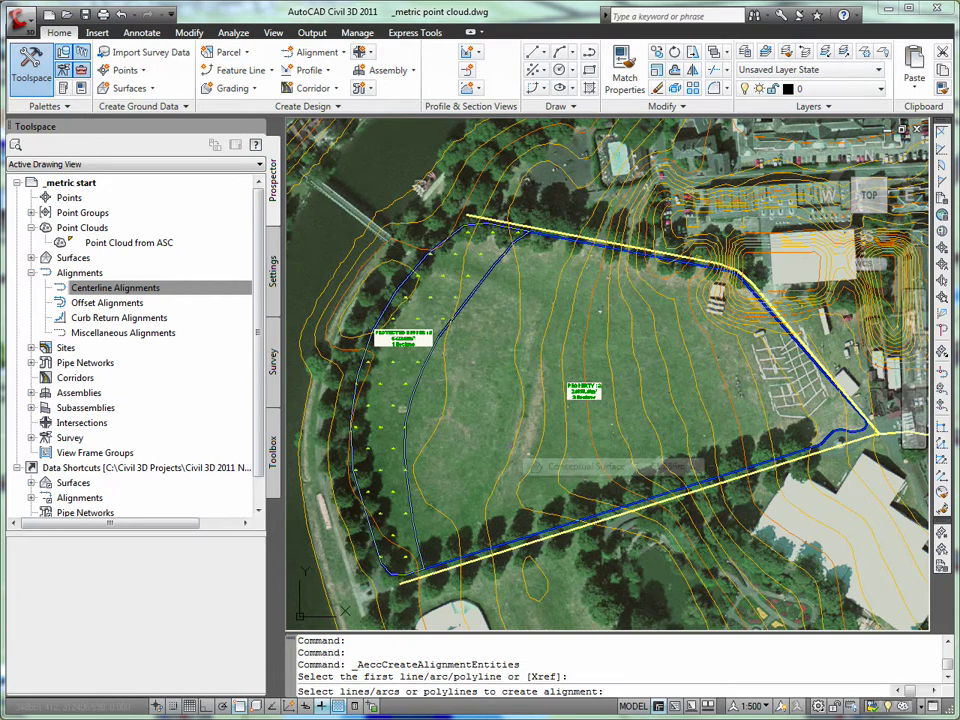
pyautogui.press('Return')
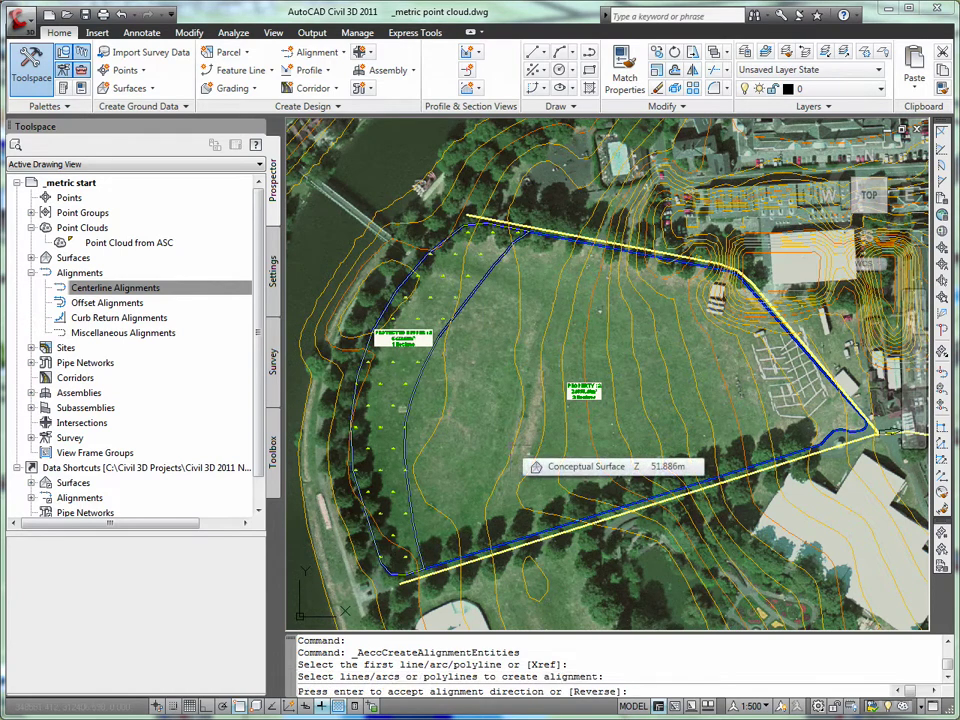
pyautogui.press('Return')
pyautogui.click(352, 529)
# Step: Start an alignment from the road polyline along the site's northeastern side and accept its default direction
pyautogui.scroll(5, 720, 488)
pyautogui.scroll(2, 765, 472)
pyautogui.moveTo(765, 472); pyautogui.dragTo(497, 563, button='middle')
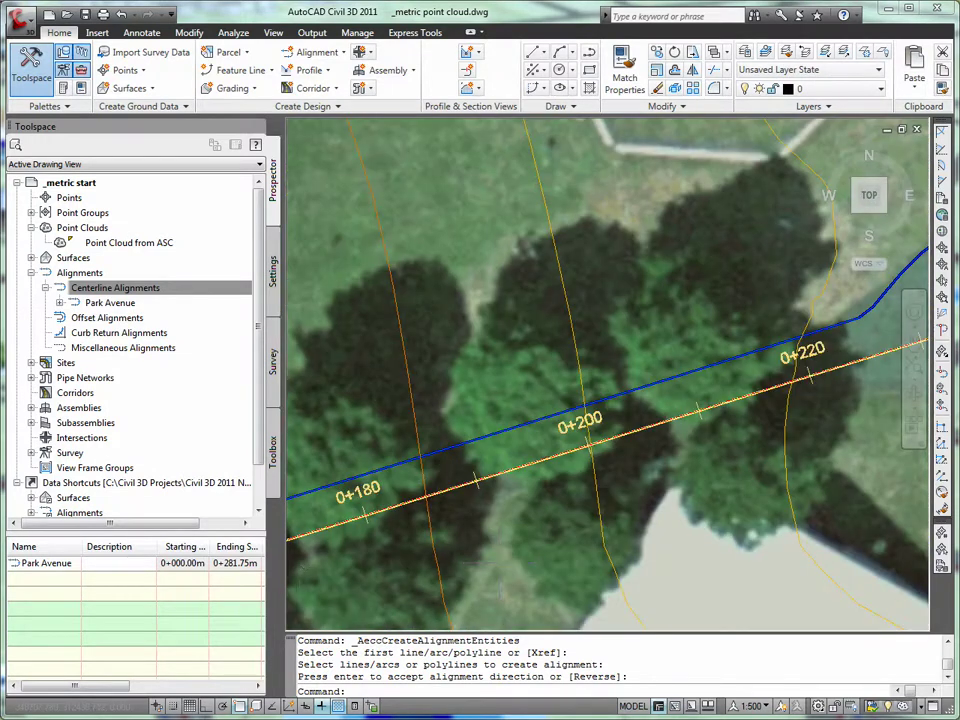
pyautogui.scroll(-2, 499, 563)
pyautogui.moveTo(784, 414)
pyautogui.mouseDown(button='middle')
pyautogui.moveTo(718, 561)
pyautogui.moveTo(664, 572)
pyautogui.mouseUp(button='middle')
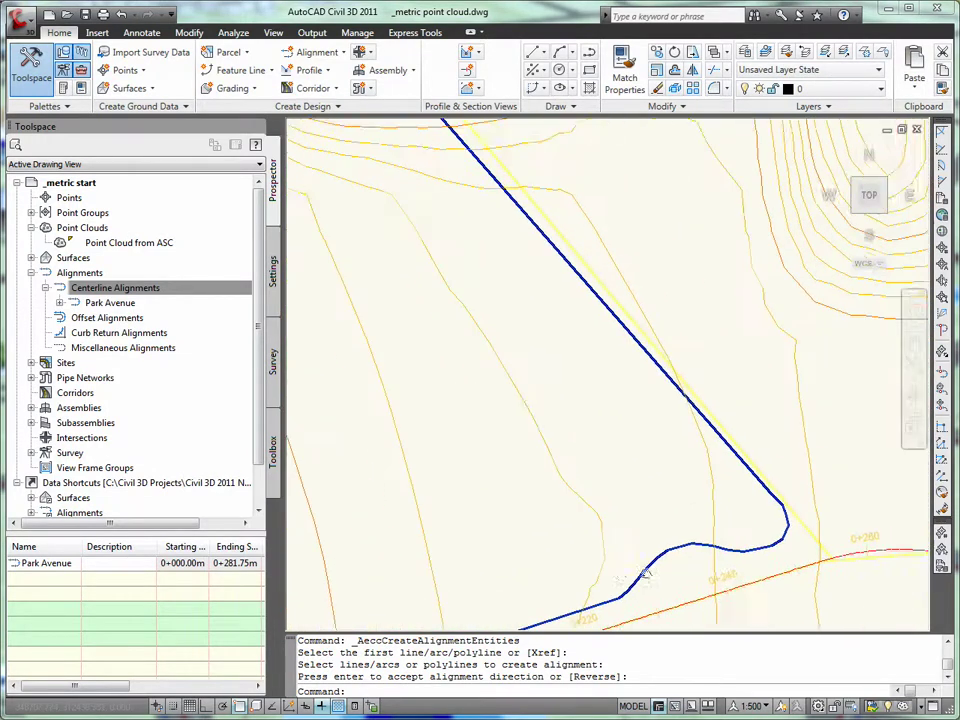
pyautogui.click(330, 52)
pyautogui.click(380, 141)
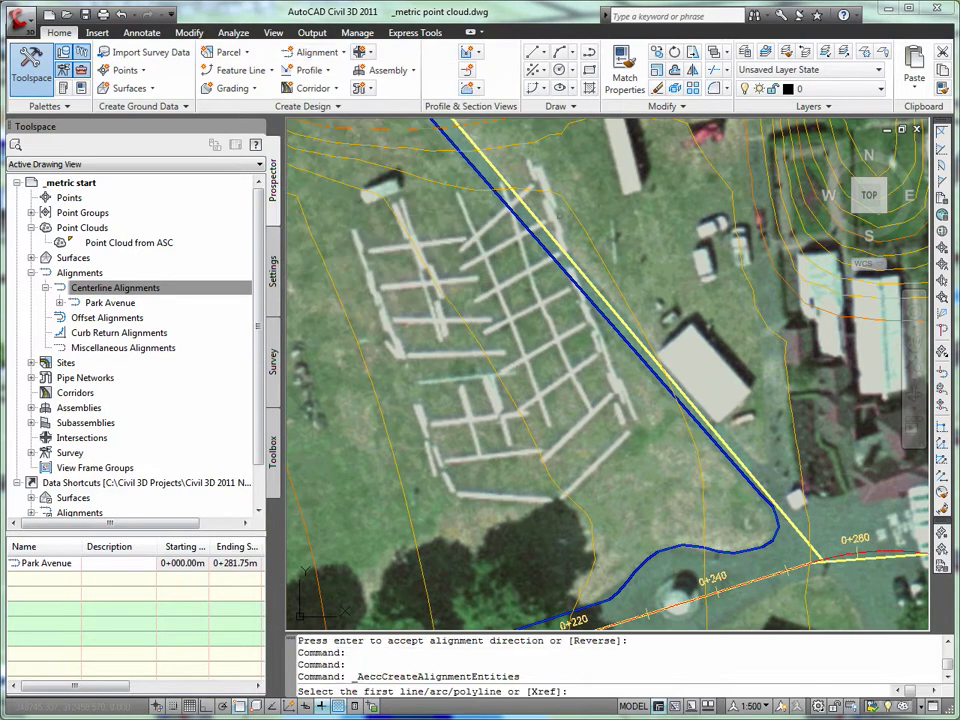
pyautogui.click(555, 243)
pyautogui.scroll(-2, 555, 243)
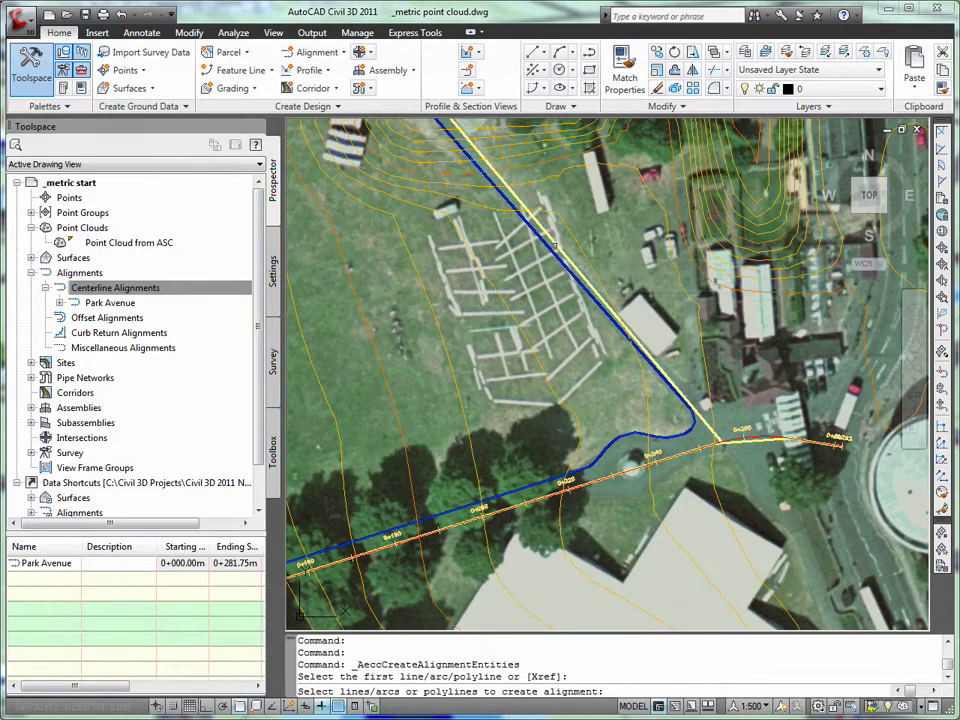
pyautogui.press('Return')
pyautogui.scroll(-2, 500, 258)
pyautogui.moveTo(500, 257); pyautogui.dragTo(682, 420, button='middle')
pyautogui.scroll(3, 642, 323)
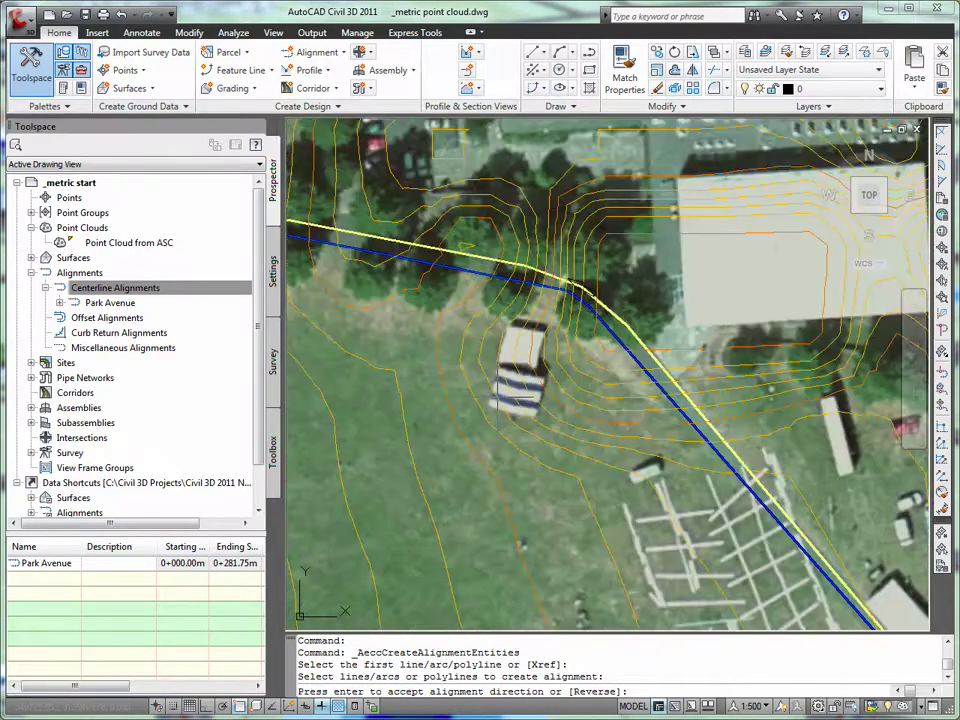
pyautogui.press('Return')
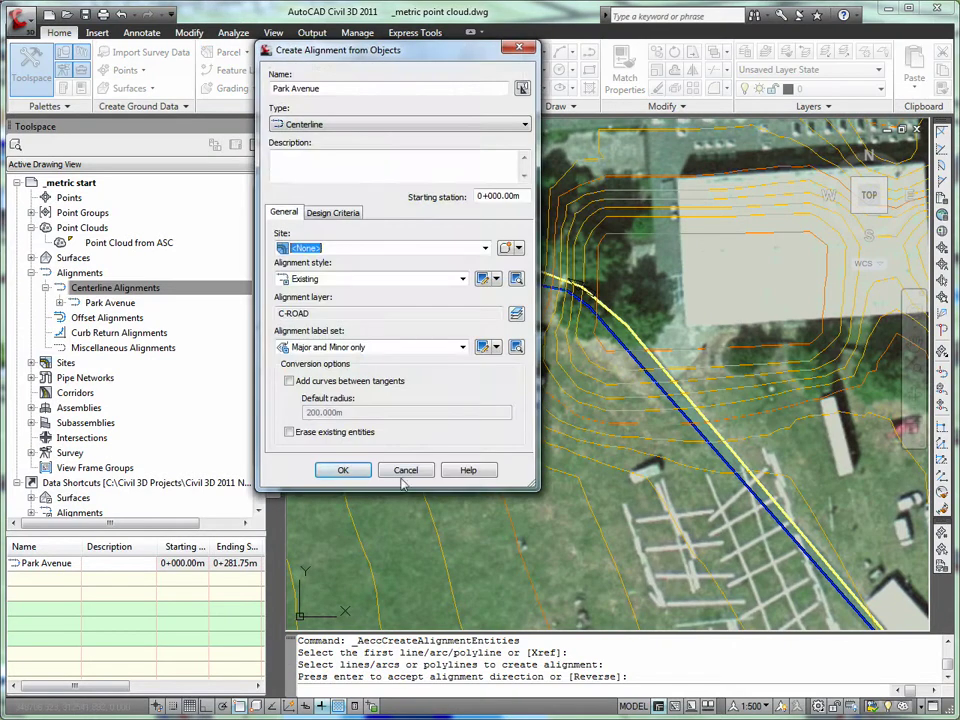
# Step: Name the alignment River Street and create it as a centerline alignment with the Existing style
pyautogui.moveTo(336, 88); pyautogui.dragTo(262, 89)
pyautogui.press('BackSpace')
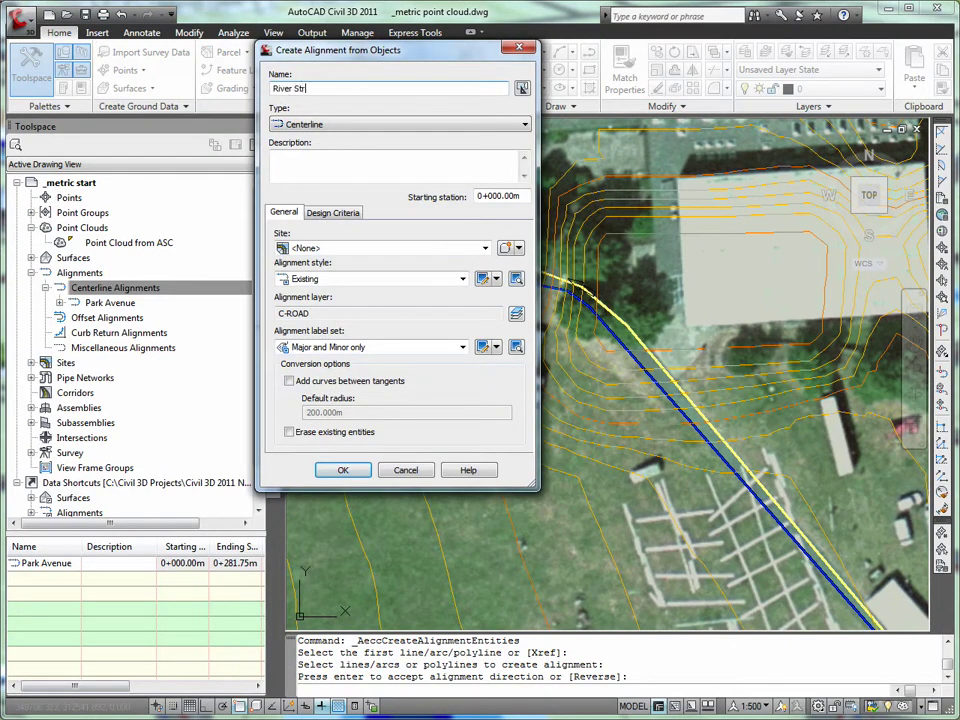
pyautogui.click(342, 470)
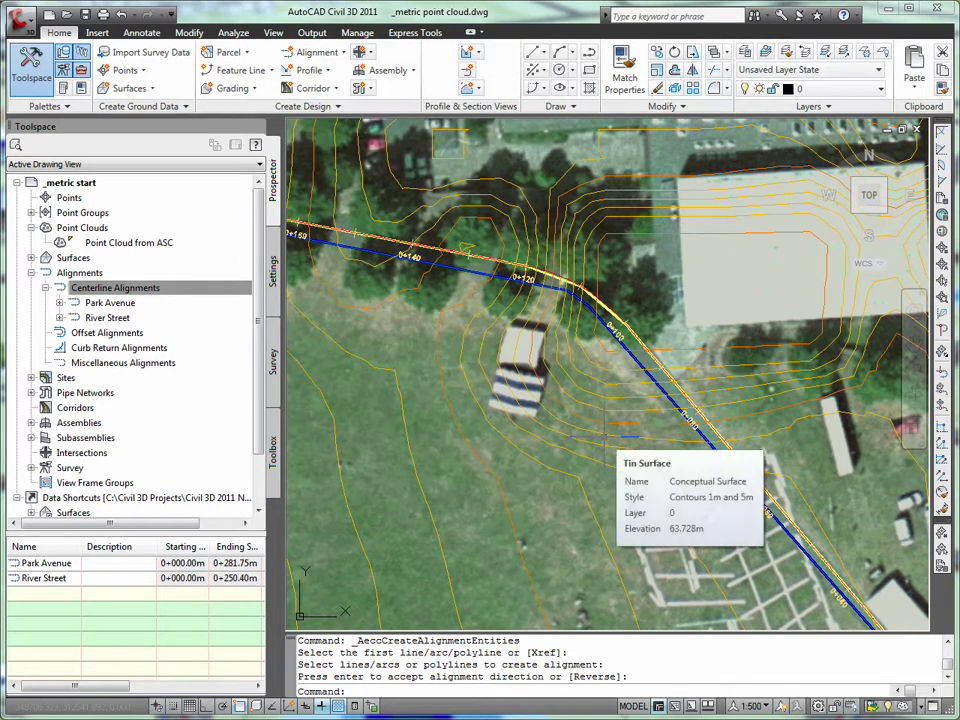
# Step: Split the model space into two horizontal viewports showing the site
pyautogui.scroll(-5, 512, 438)
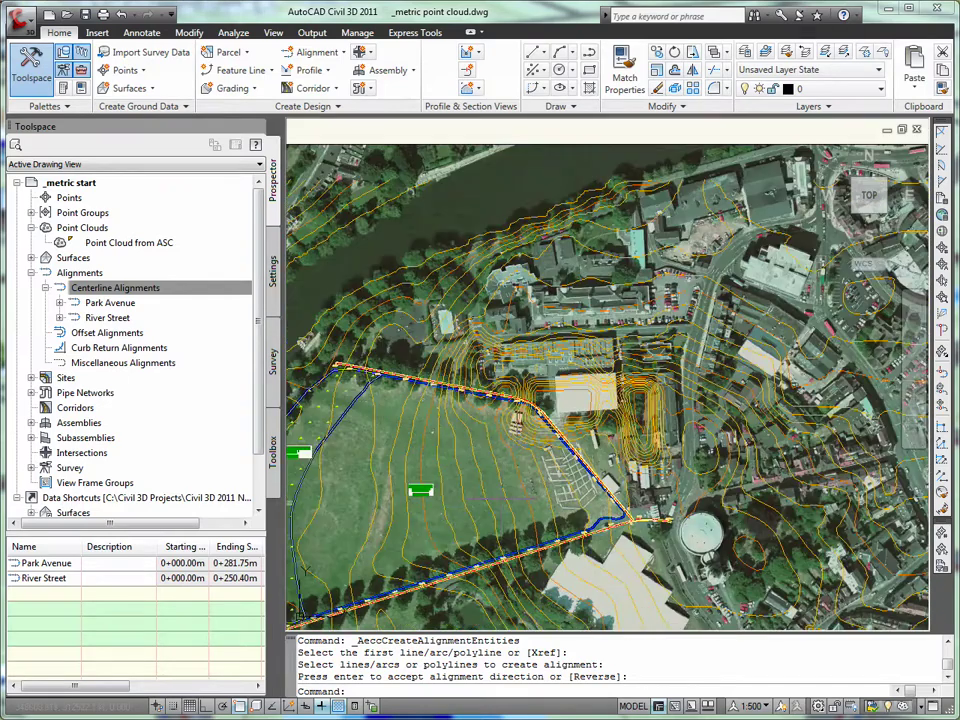
pyautogui.scroll(-3, 495, 480)
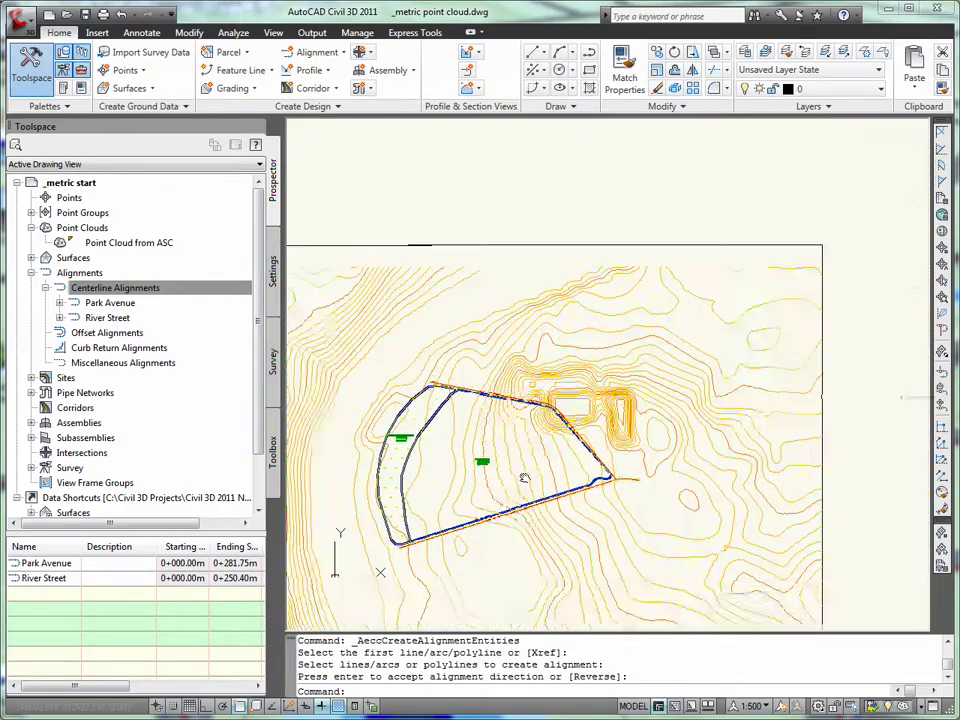
pyautogui.scroll(3, 507, 475)
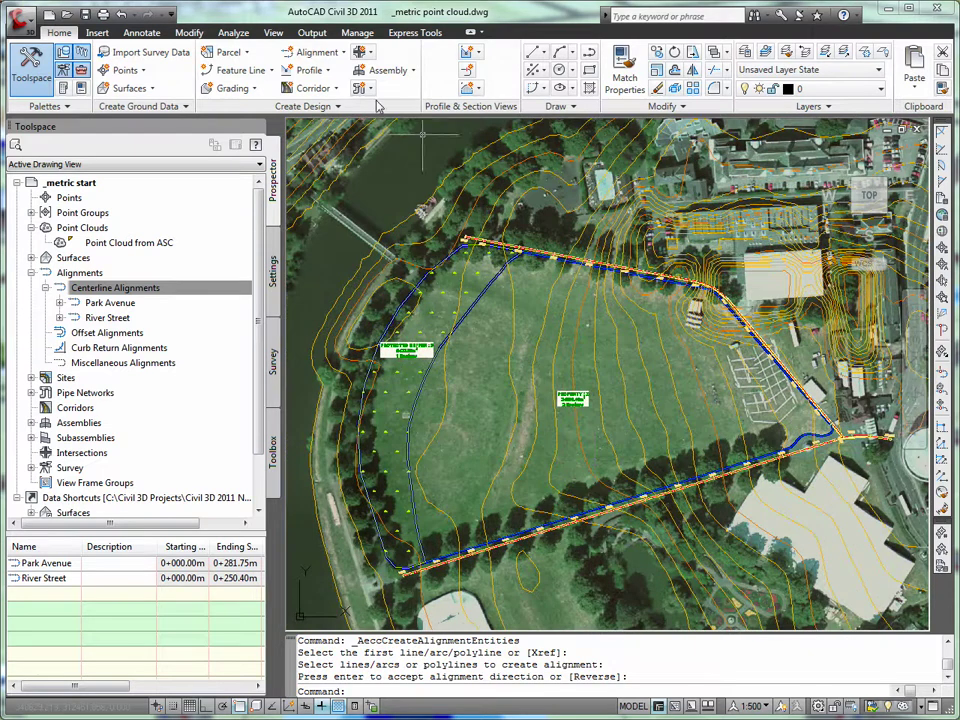
pyautogui.click(273, 32)
pyautogui.click(562, 56)
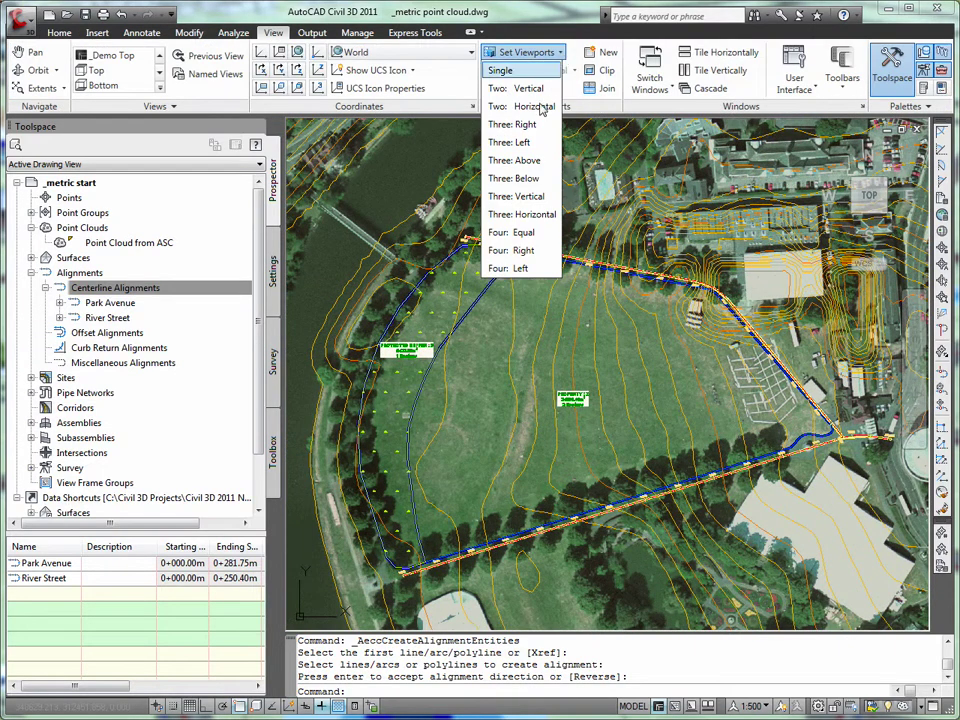
pyautogui.click(530, 106)
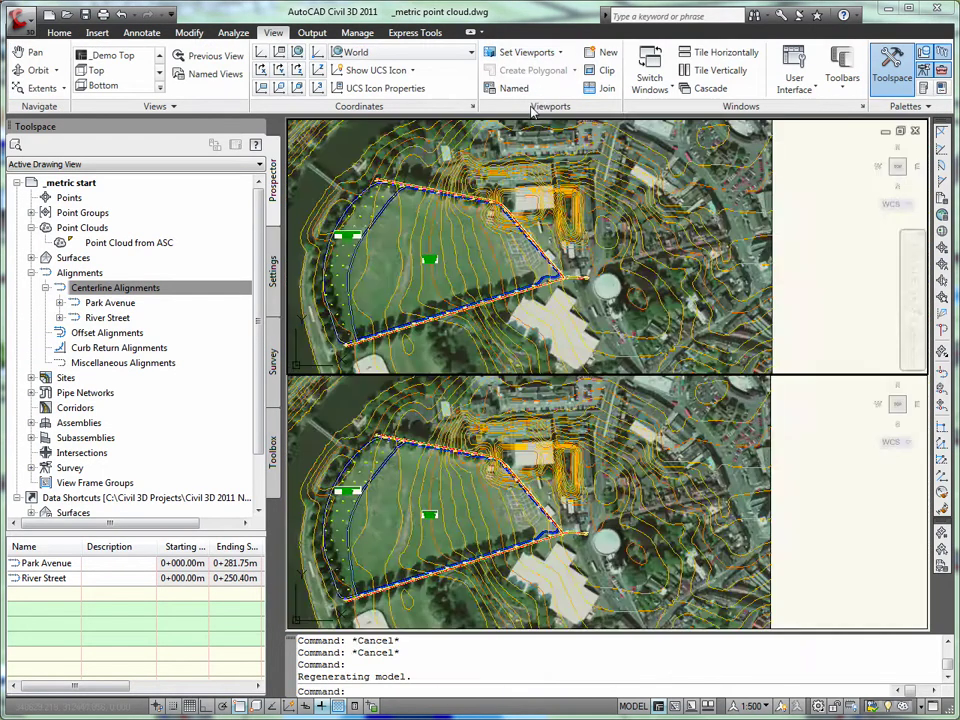
# Step: Center the site plan in the upper viewport and bring an empty drawing area into the lower viewport
pyautogui.moveTo(480, 290); pyautogui.dragTo(549, 259, button='middle')
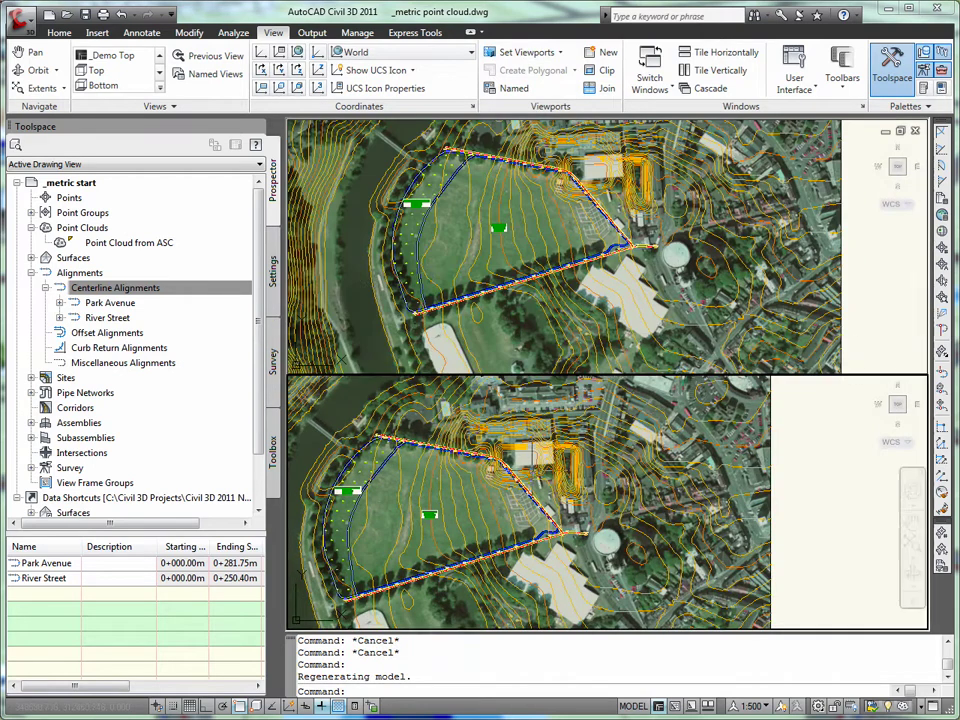
pyautogui.click(532, 478)
pyautogui.scroll(-5, 532, 478)
pyautogui.moveTo(600, 448); pyautogui.dragTo(236, 439, button='middle')
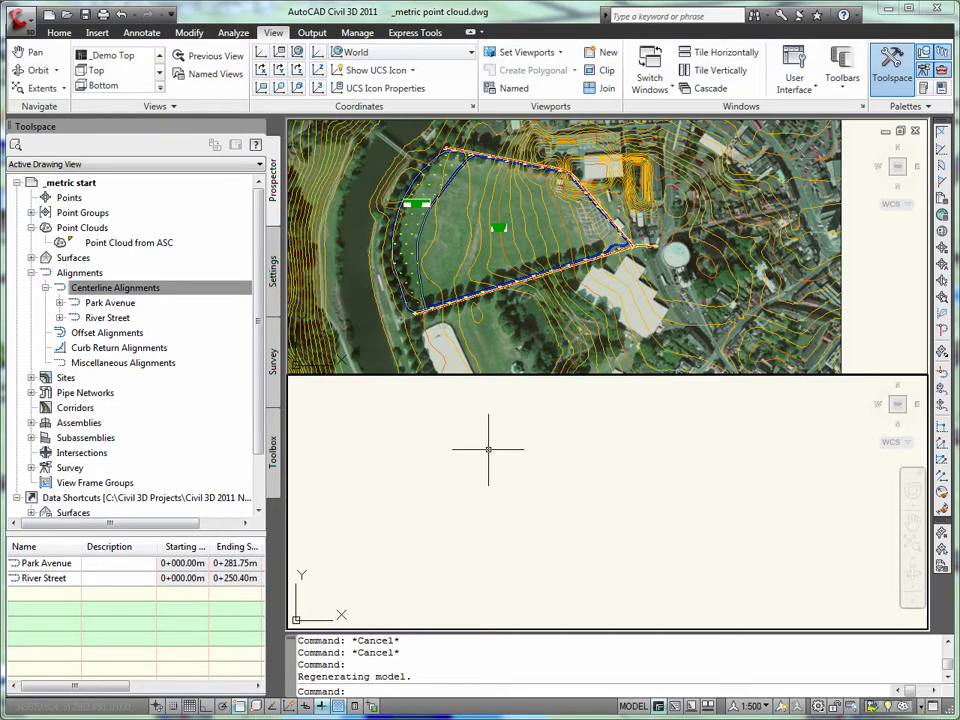
pyautogui.scroll(5, 537, 298)
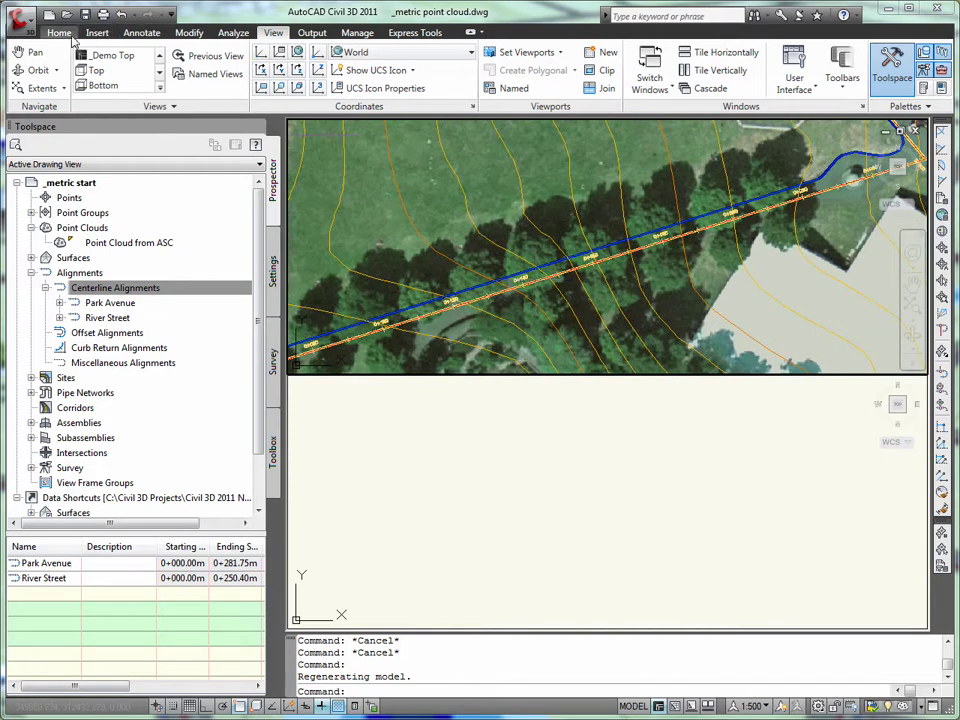
pyautogui.click(446, 313)
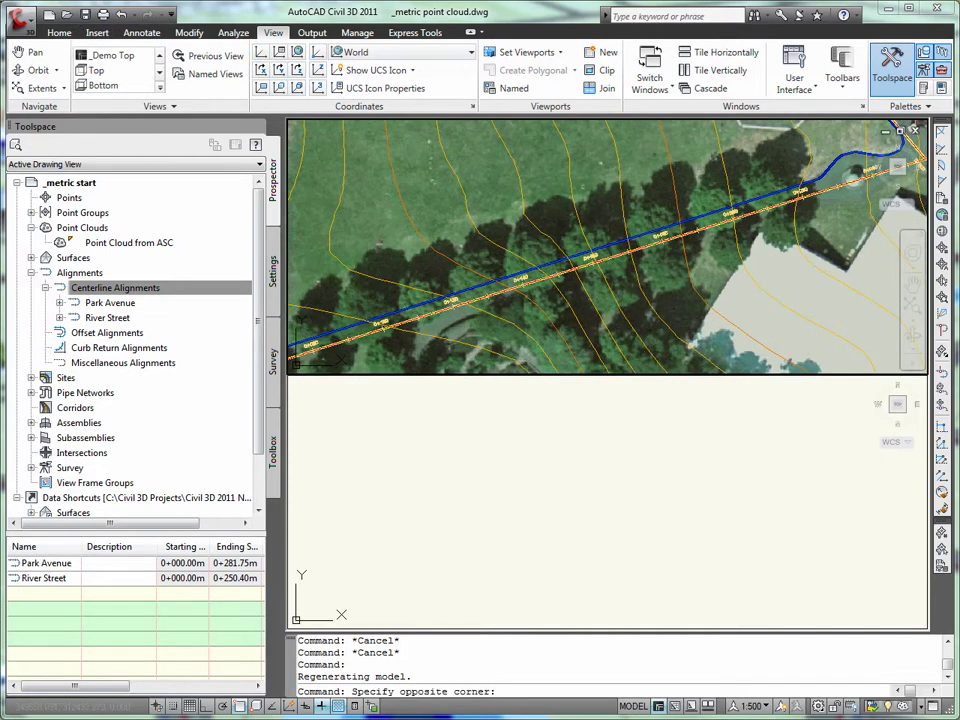
pyautogui.click(433, 315)
pyautogui.press('Escape')
pyautogui.press('Escape')
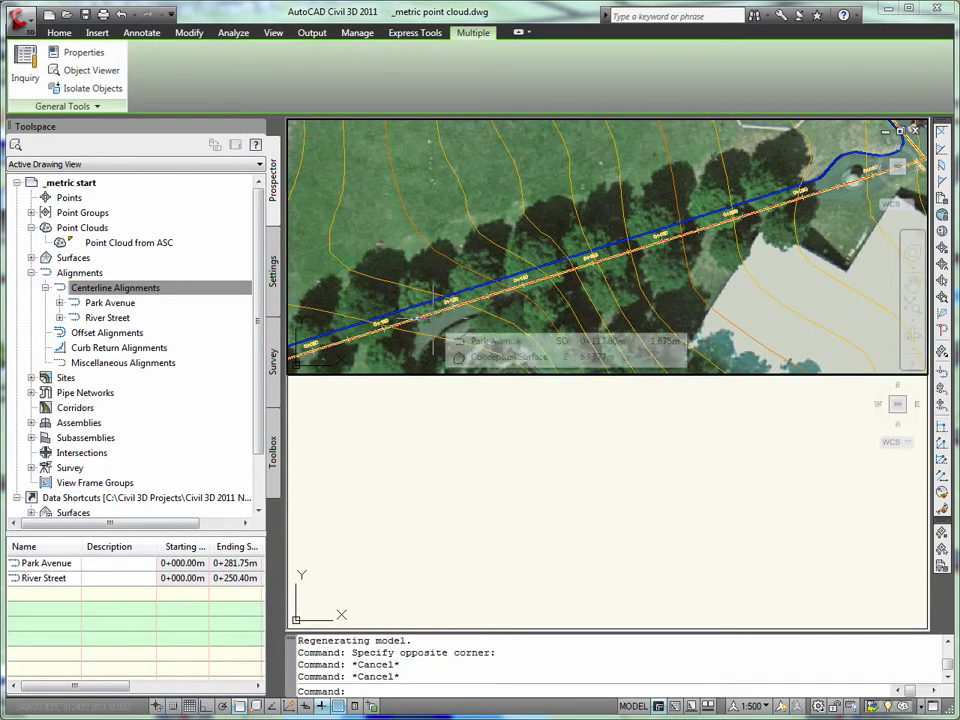
pyautogui.click(430, 313)
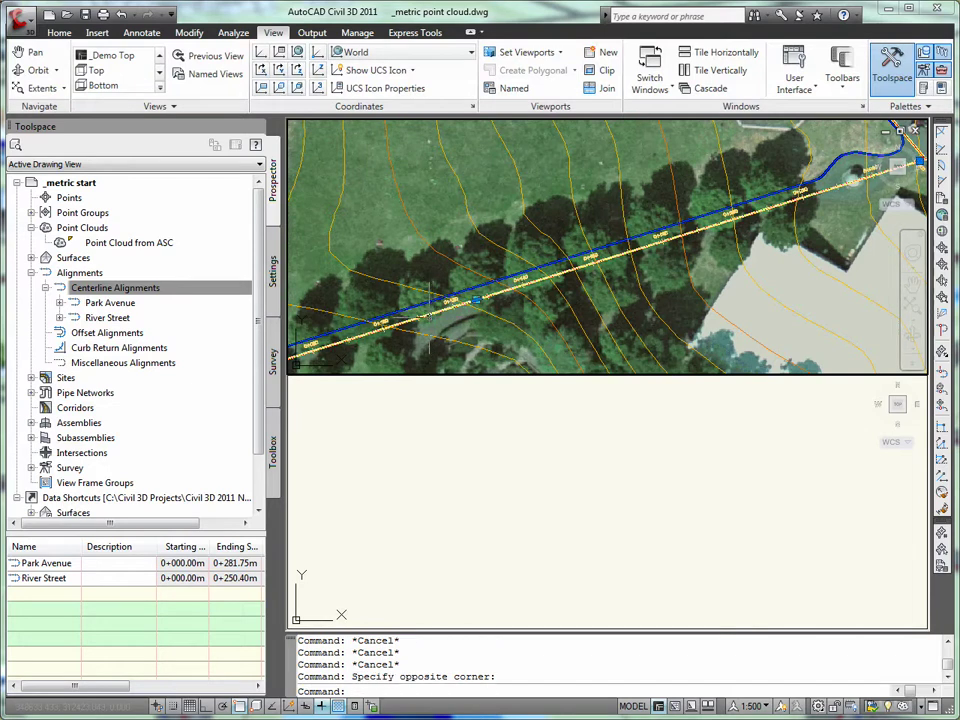
pyautogui.press('Escape')
pyautogui.press('Escape')
# Step: Create a Park Avenue profile from Conceptual Surface and draw it in a profile view placed in the empty lower viewport
pyautogui.scroll(5, 430, 300)
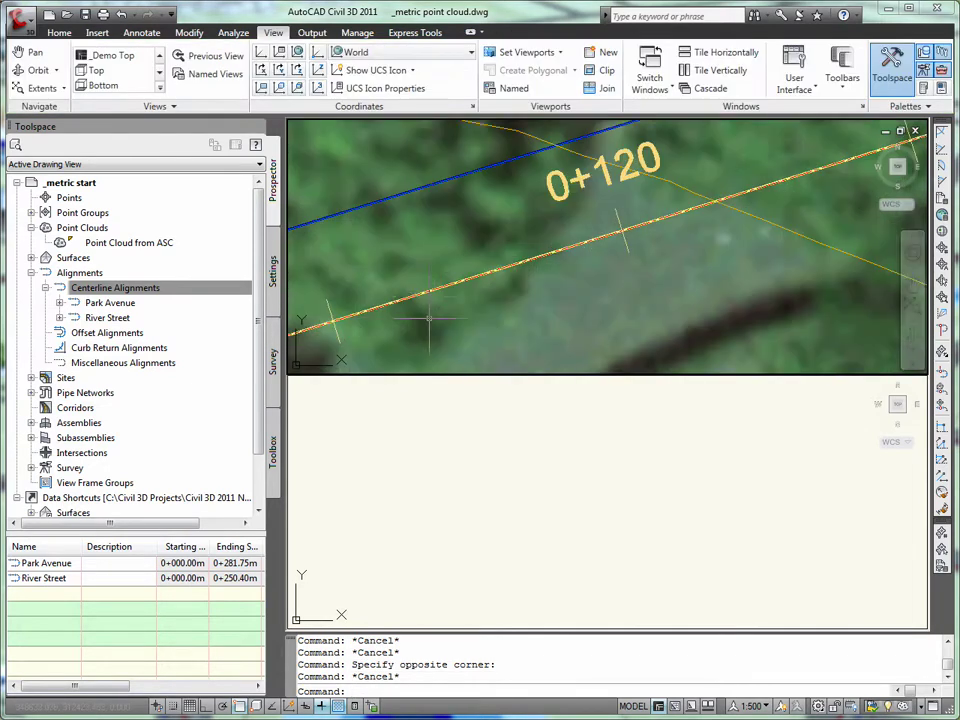
pyautogui.click(425, 292)
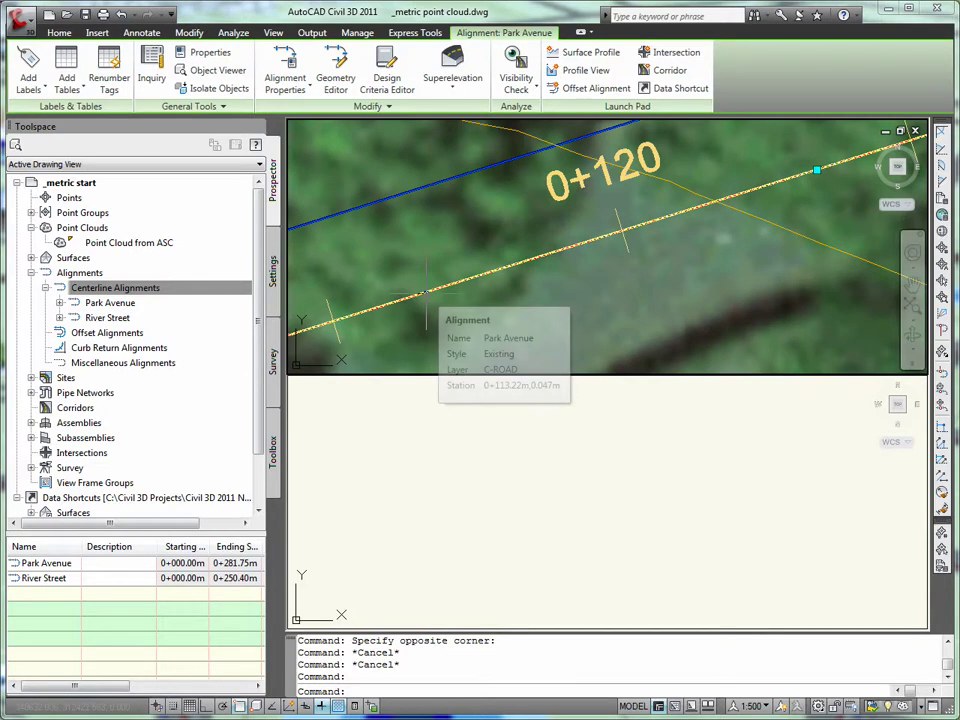
pyautogui.click(578, 52)
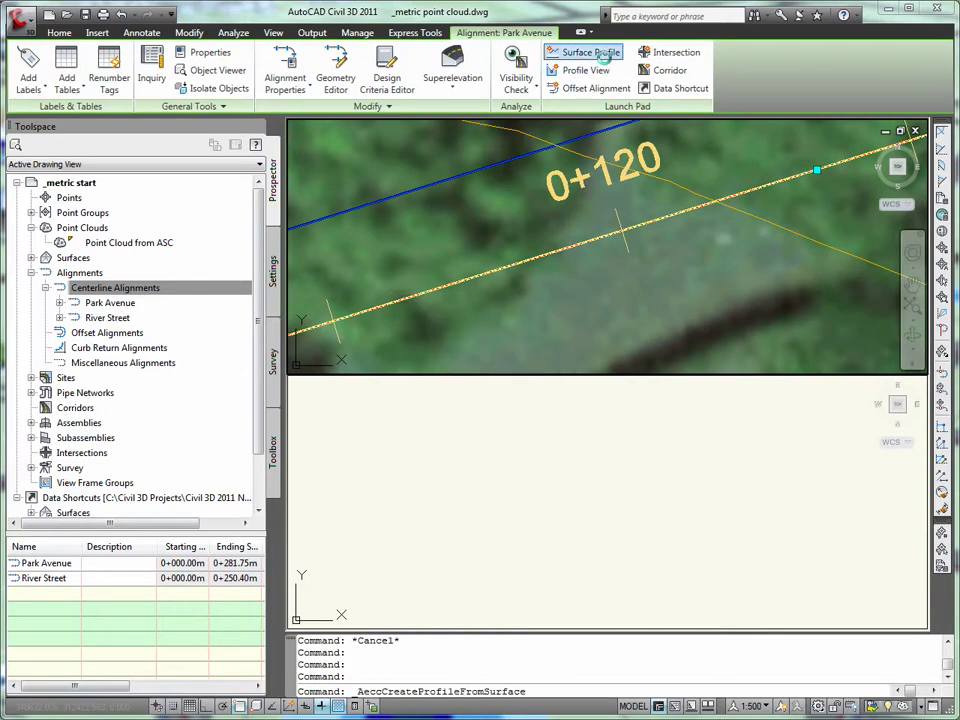
pyautogui.click(784, 364)
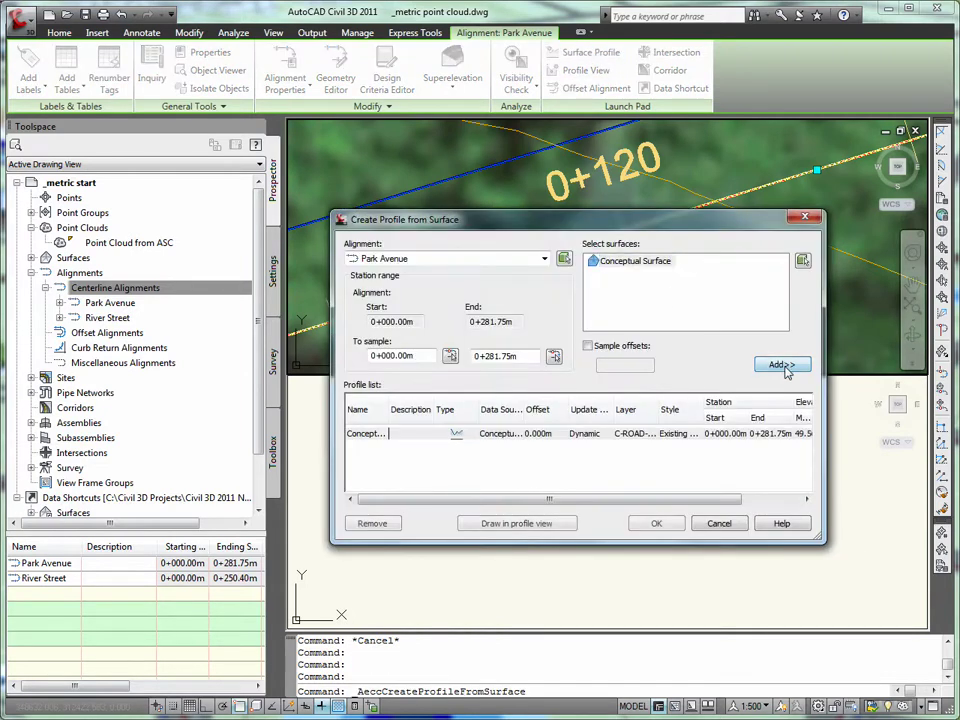
pyautogui.click(558, 524)
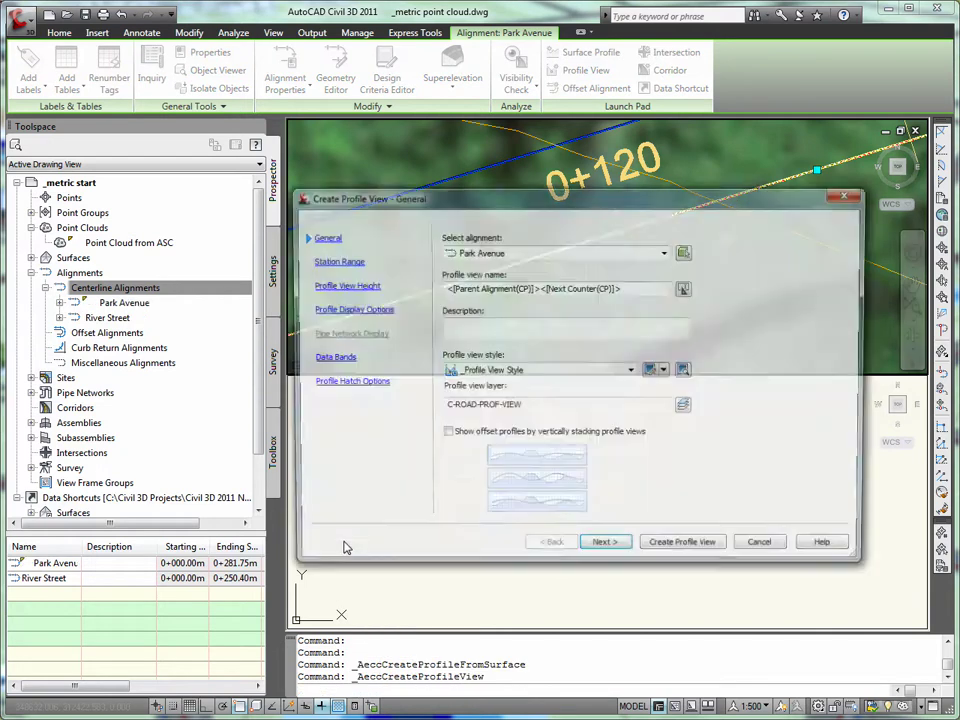
pyautogui.click(666, 549)
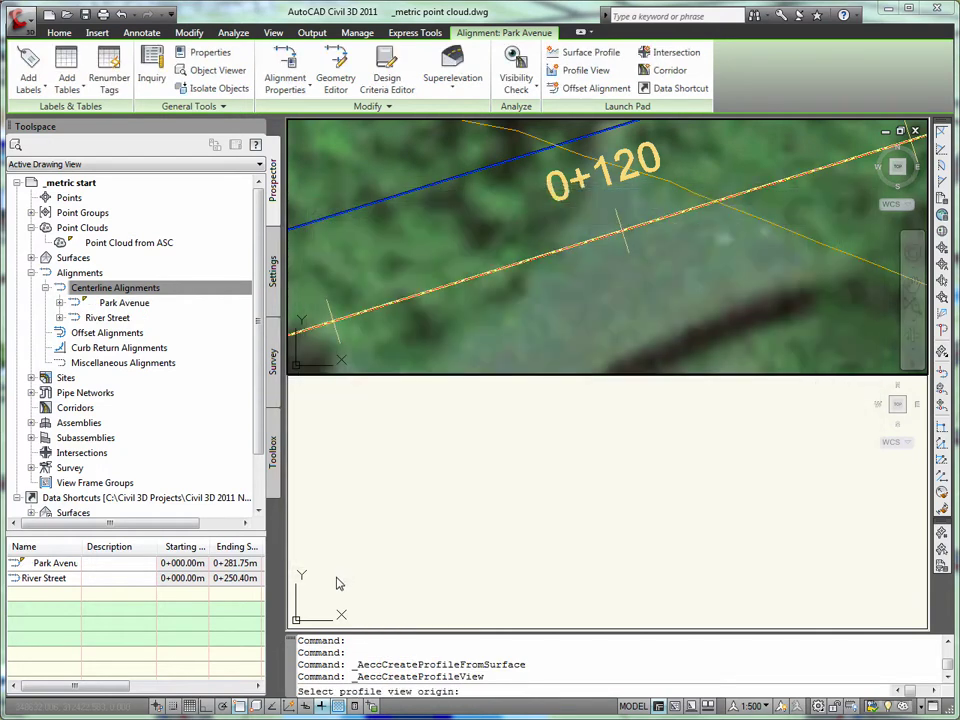
pyautogui.click(335, 585)
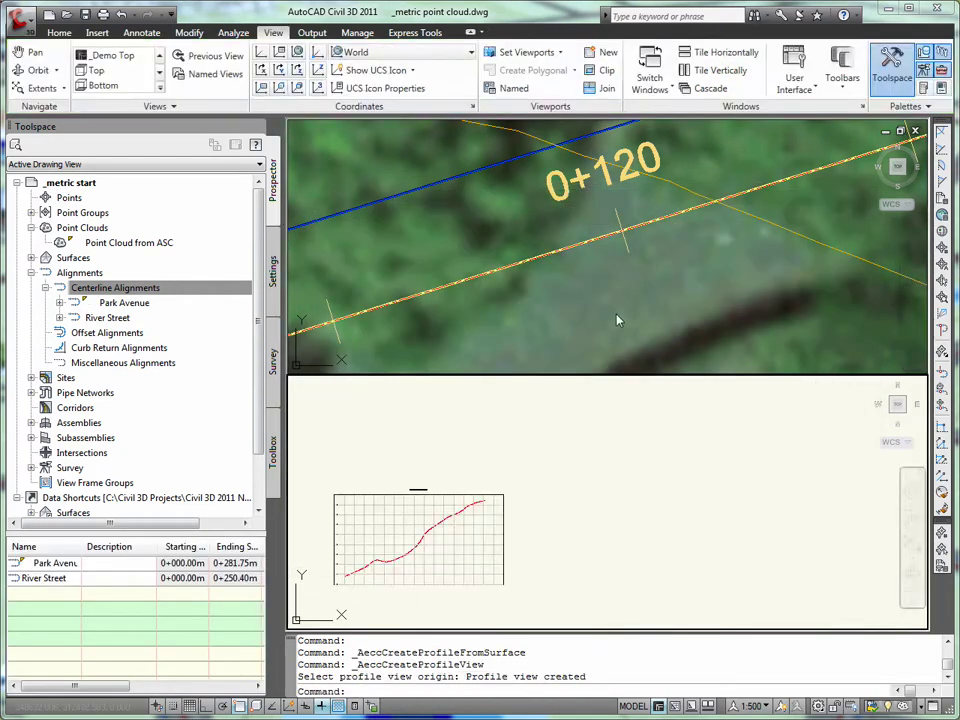
# Step: Create a River Street profile from Conceptual Surface and draw its profile view beside the Park Avenue one
pyautogui.click(462, 234)
pyautogui.scroll(-8, 622, 230)
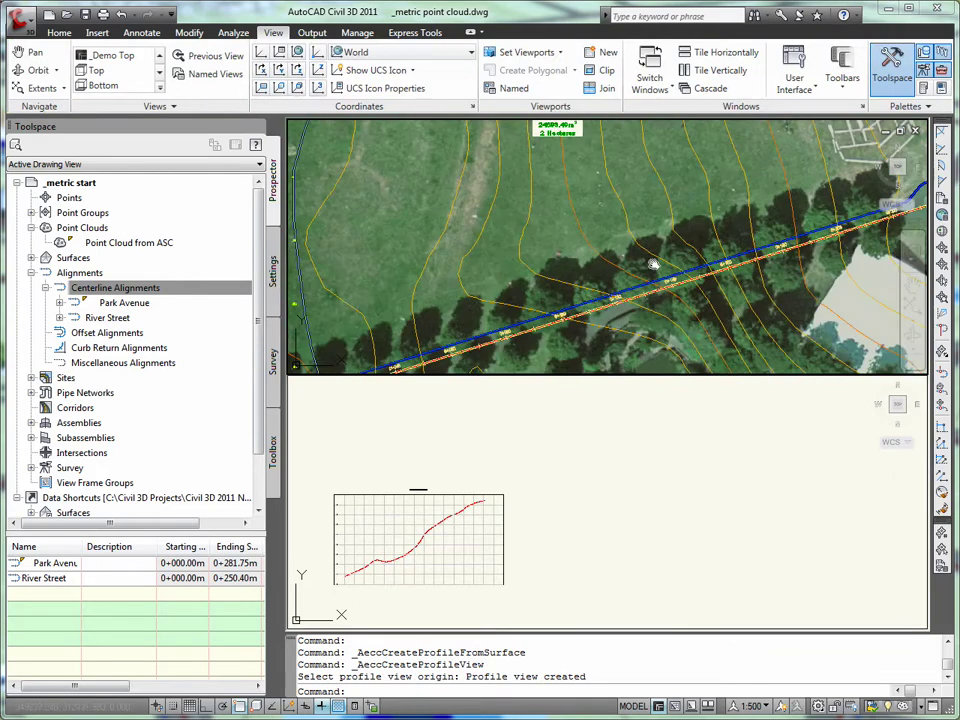
pyautogui.scroll(6, 622, 230)
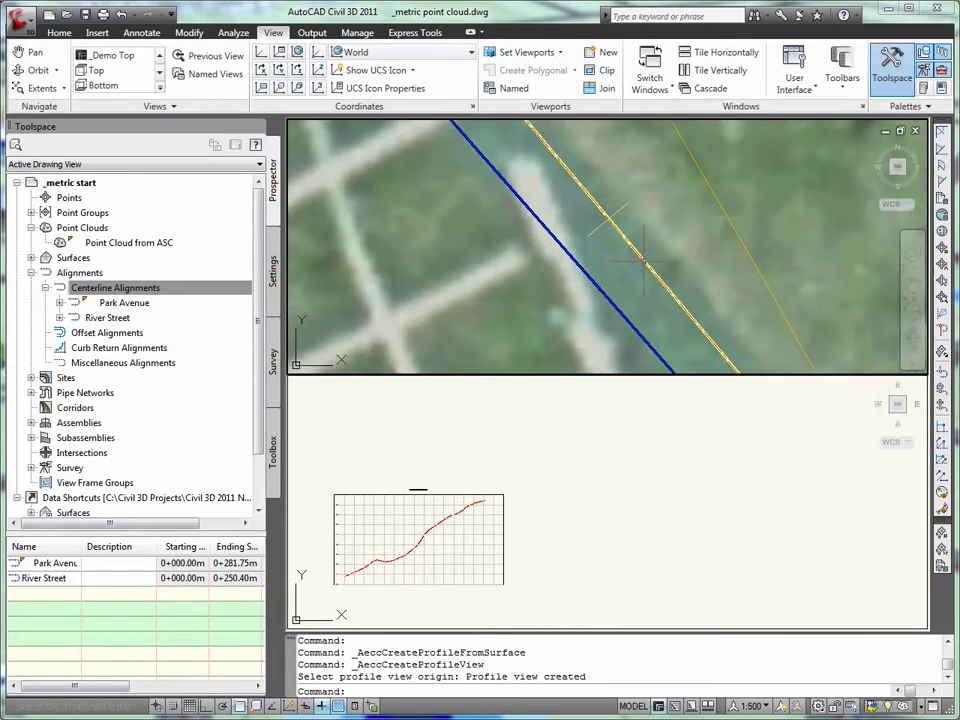
pyautogui.click(643, 260)
pyautogui.scroll(2, 643, 260)
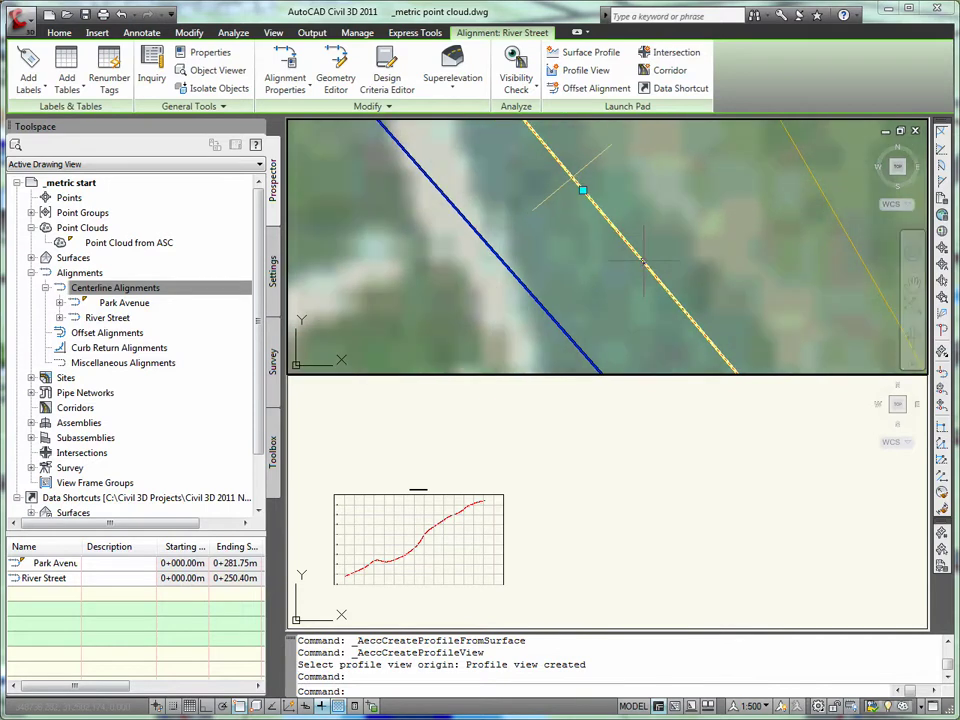
pyautogui.click(588, 52)
pyautogui.click(784, 364)
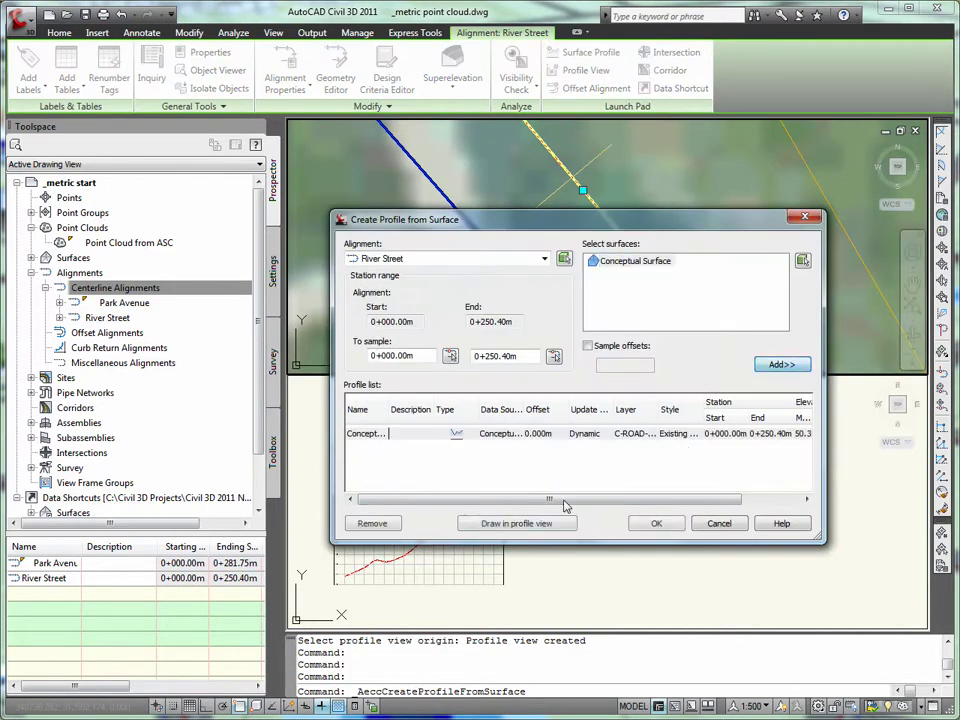
pyautogui.click(515, 524)
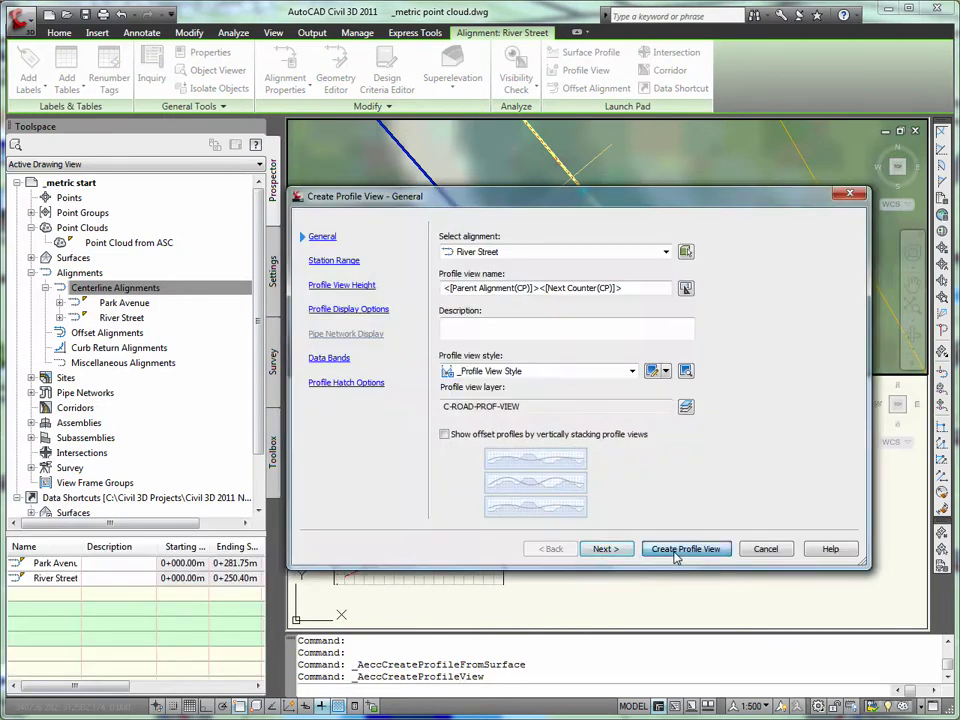
pyautogui.click(677, 551)
pyautogui.click(568, 594)
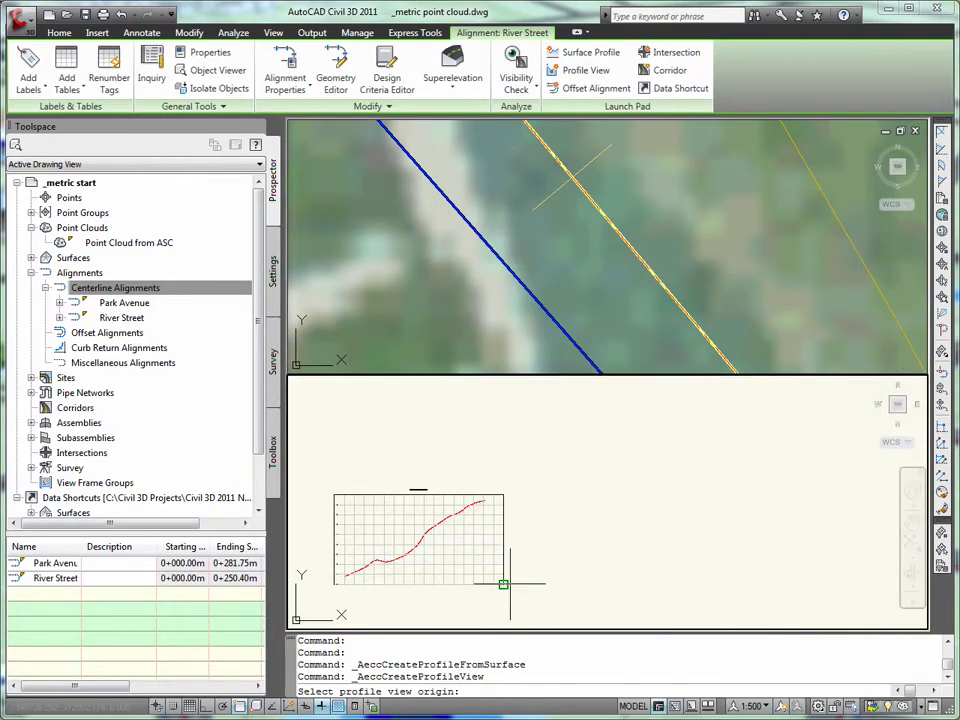
pyautogui.click(562, 584)
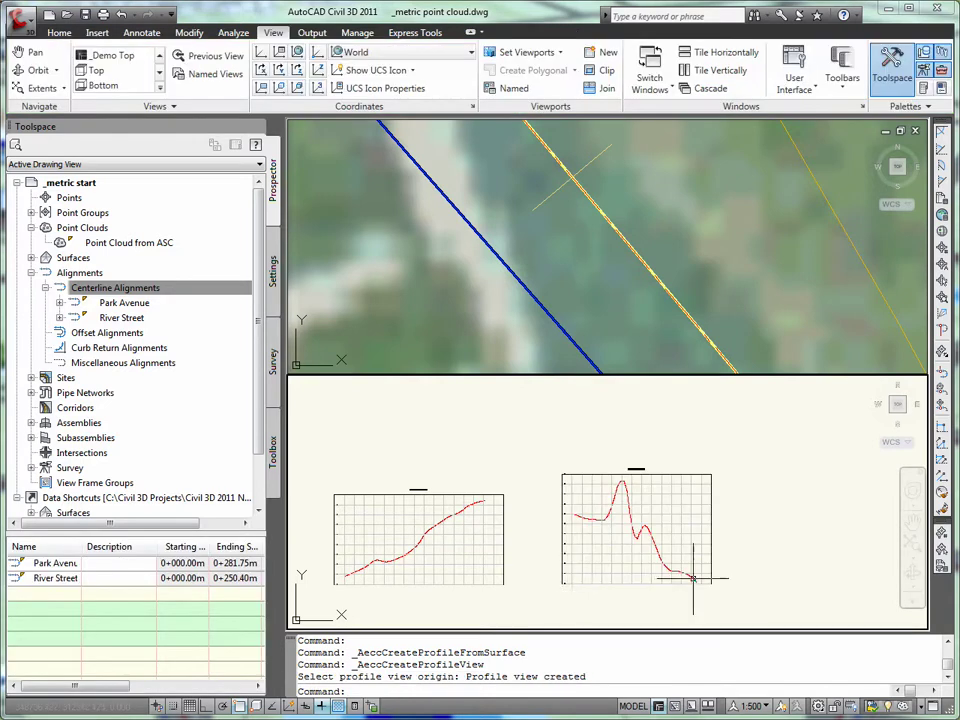
# Step: Frame the whole site with both road alignments in the upper viewport
pyautogui.click(569, 291)
pyautogui.scroll(-4, 569, 291)
pyautogui.scroll(-6, 569, 291)
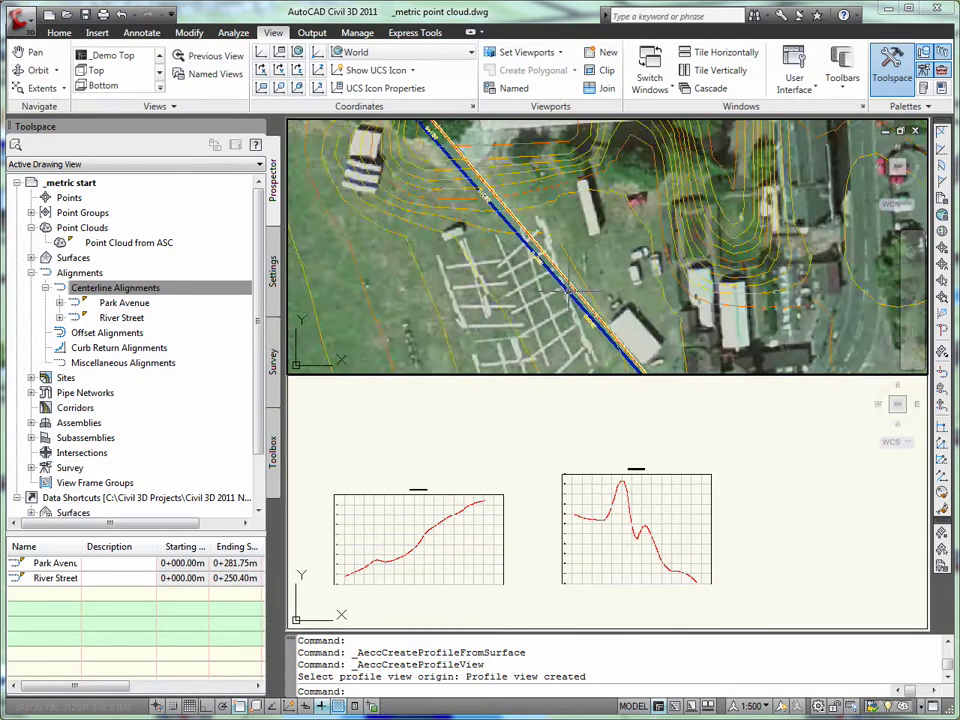
pyautogui.moveTo(432, 310); pyautogui.dragTo(622, 243, button='middle')
pyautogui.scroll(5, 621, 243)
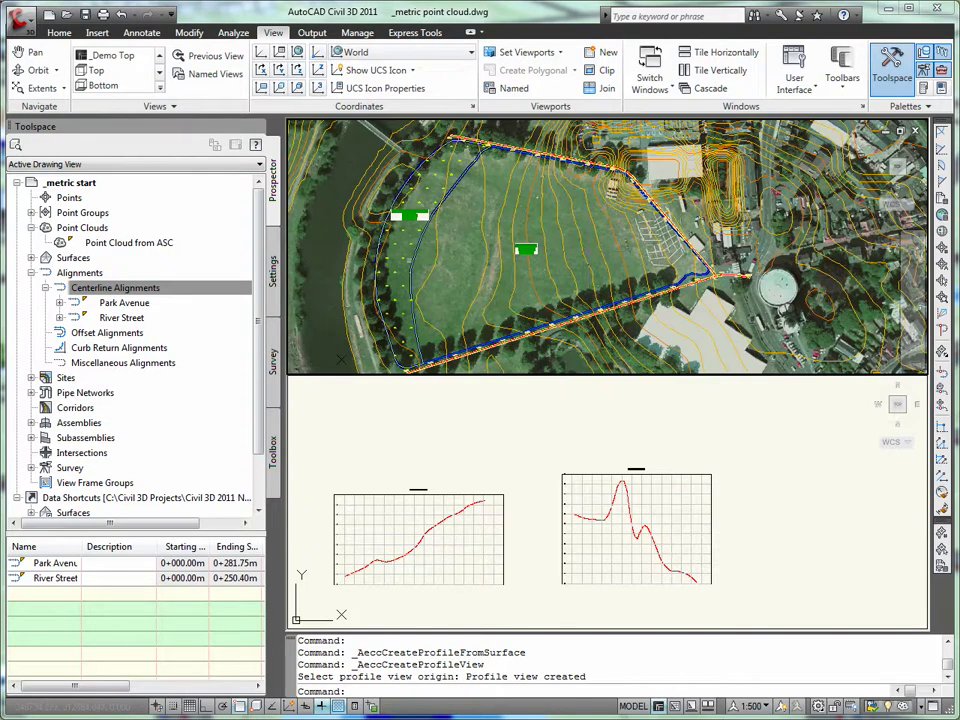
pyautogui.scroll(-2, 591, 244)
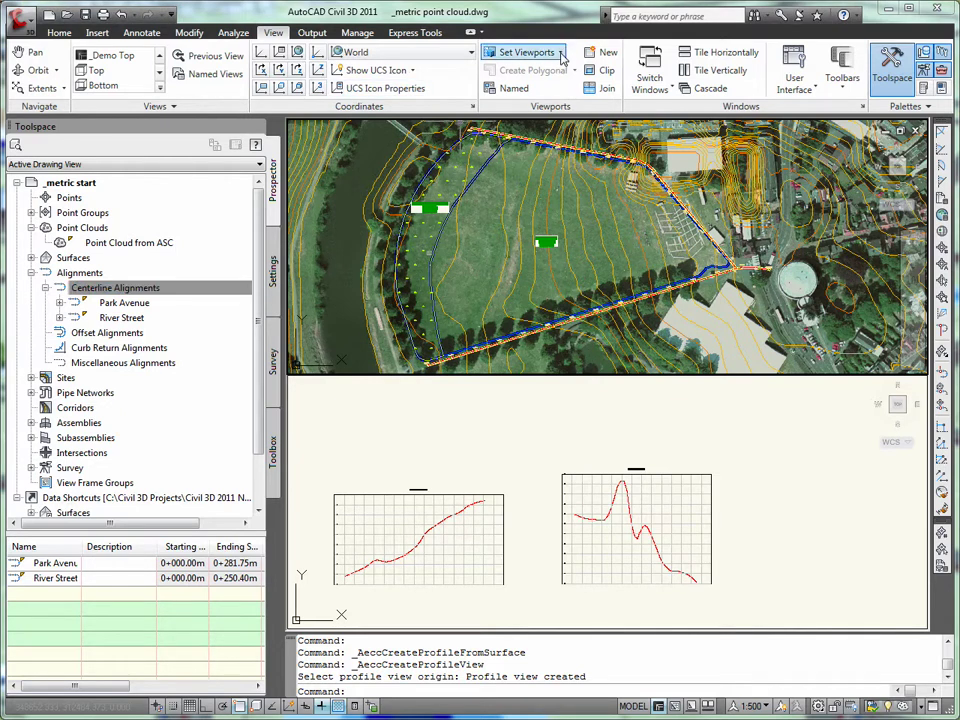
# Step: Save the current two-viewport arrangement as a named viewport configuration called Plan-Profile
pyautogui.click(560, 54)
pyautogui.click(560, 54)
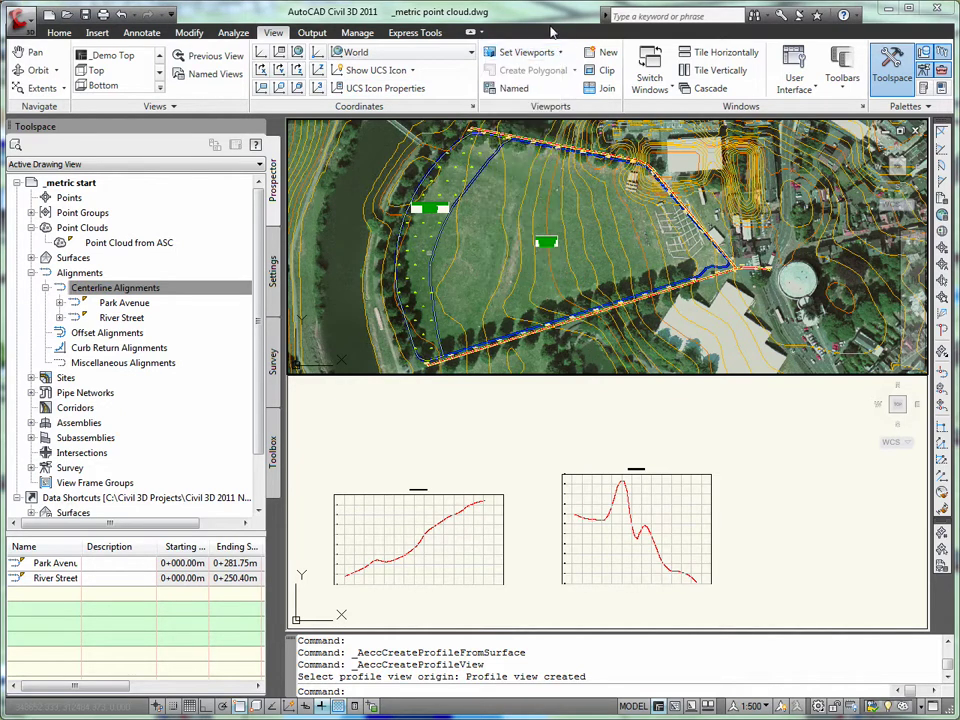
pyautogui.click(515, 89)
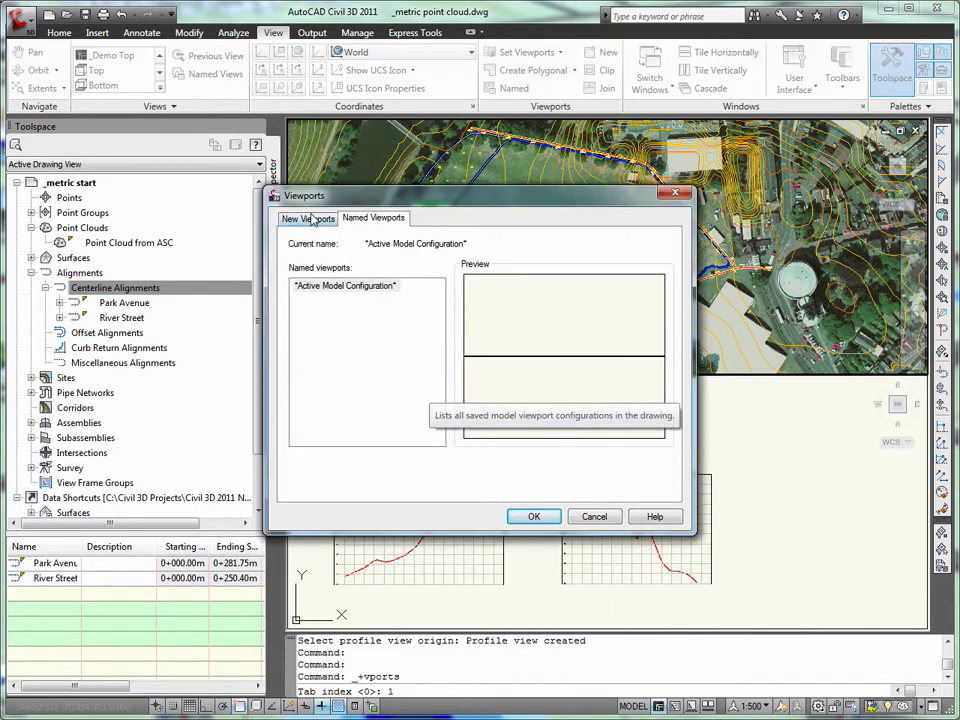
pyautogui.click(308, 218)
pyautogui.click(396, 248)
pyautogui.write('Pla')
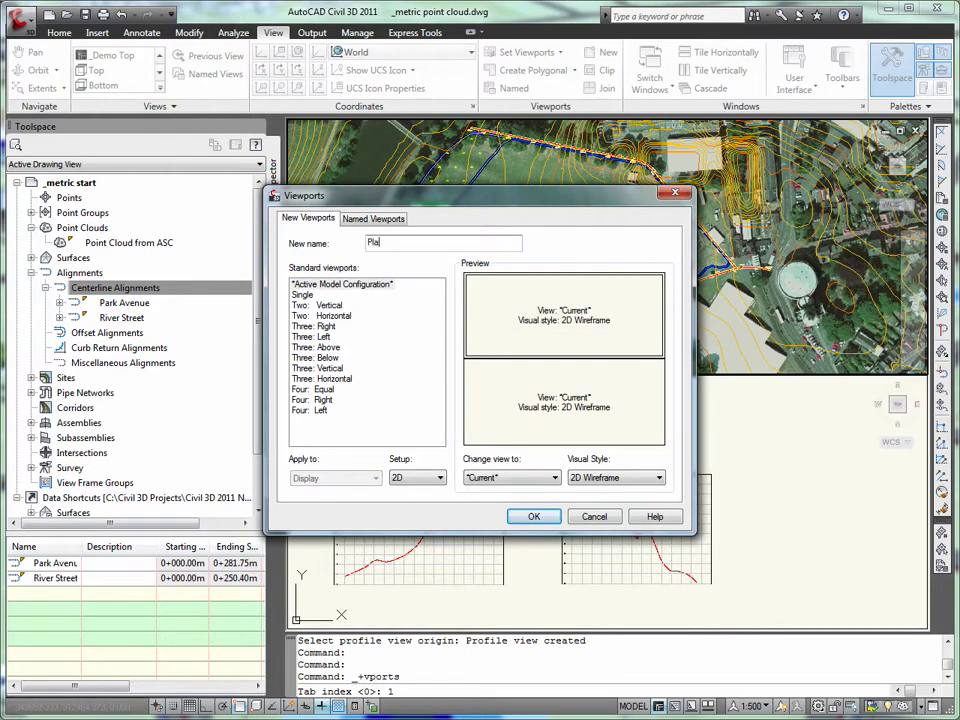
pyautogui.write('n-Profile')
pyautogui.click(534, 517)
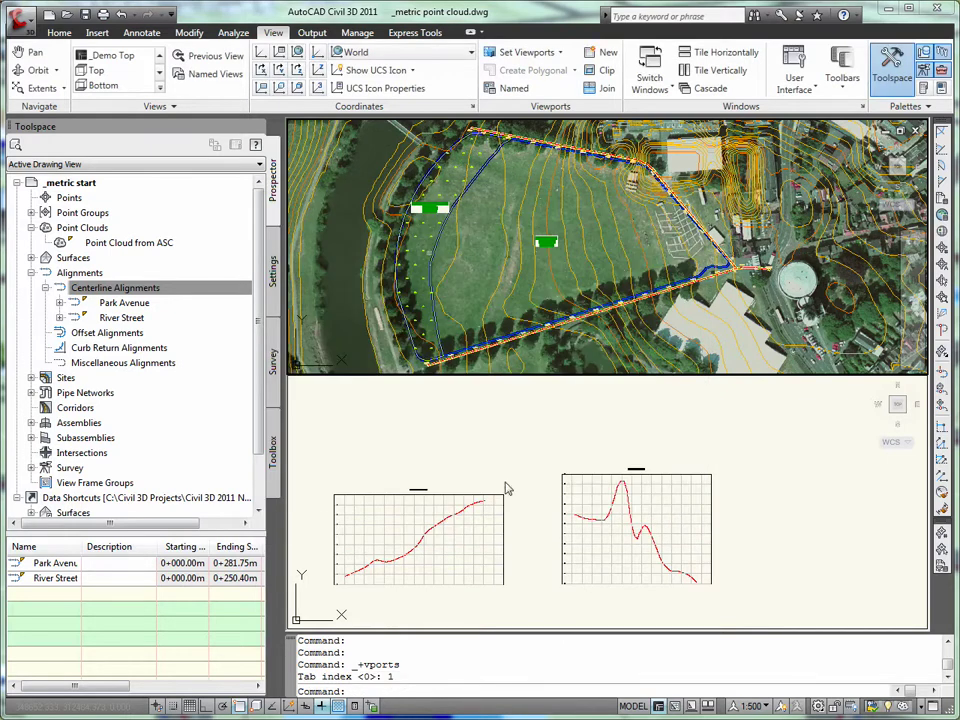
# Step: Switch the model space back to a single viewport
pyautogui.click(527, 52)
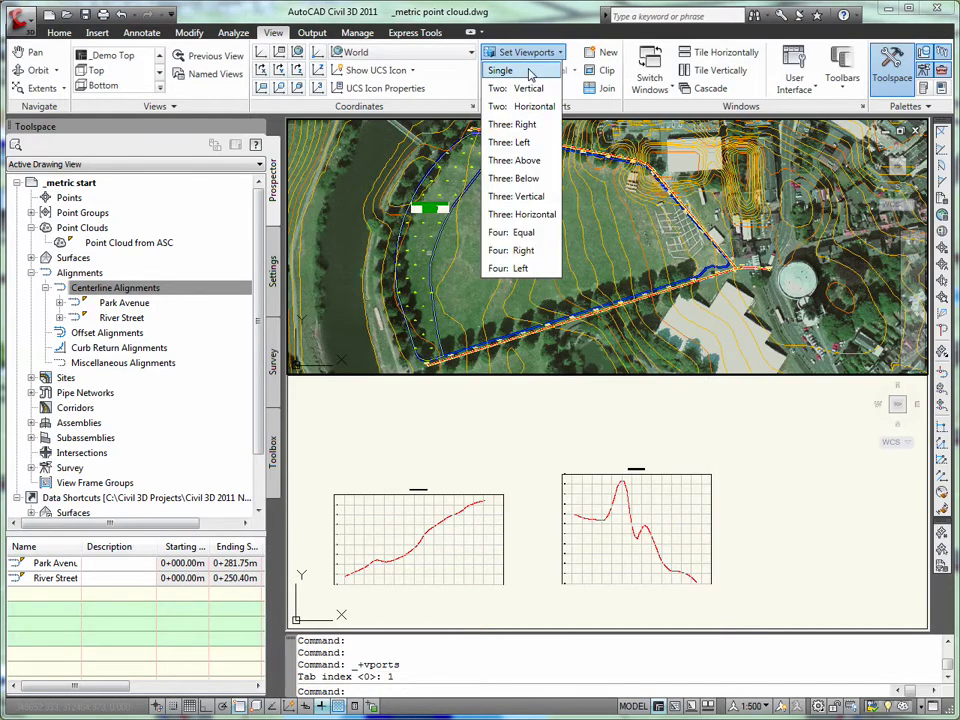
pyautogui.click(531, 72)
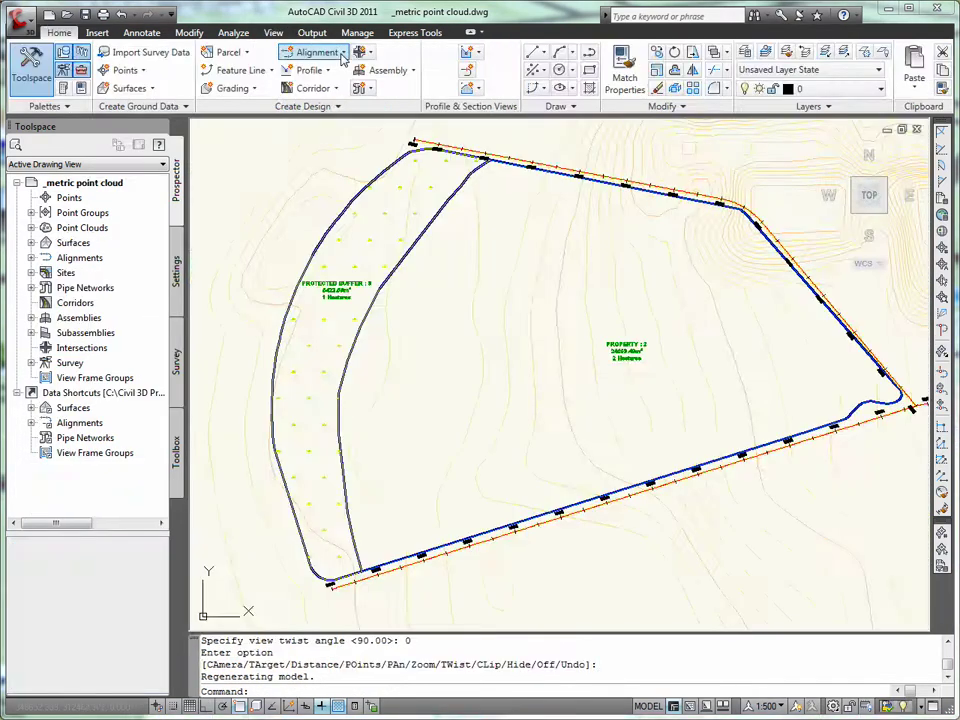
# Step: Start a centerline alignment layout named New Road, using criteria-based design at 30 km/h and the Basic design check set
pyautogui.click(342, 55)
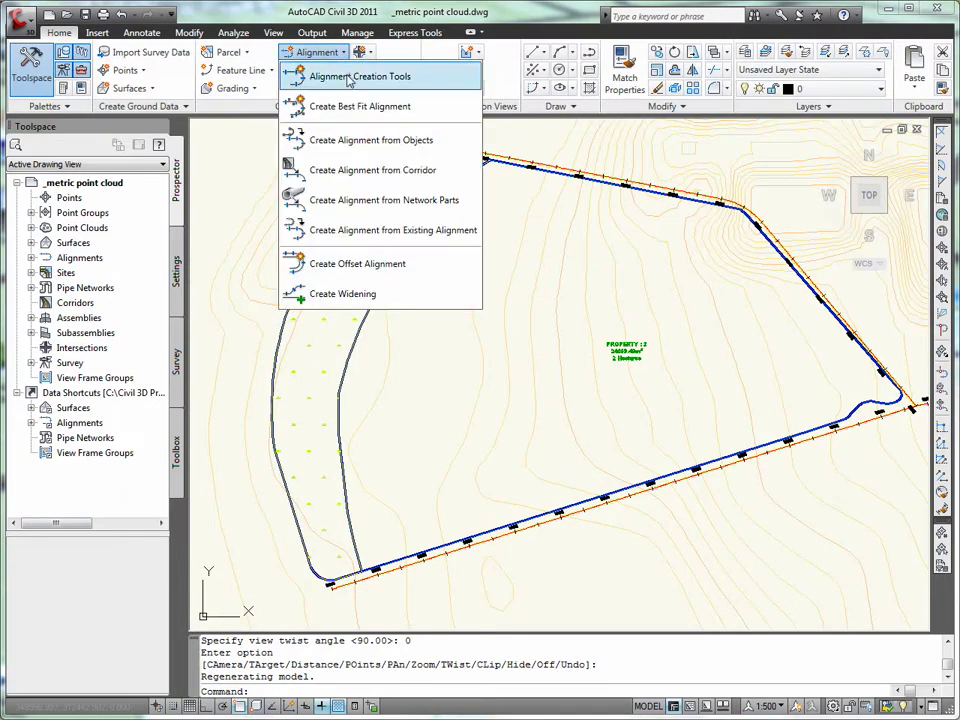
pyautogui.click(349, 80)
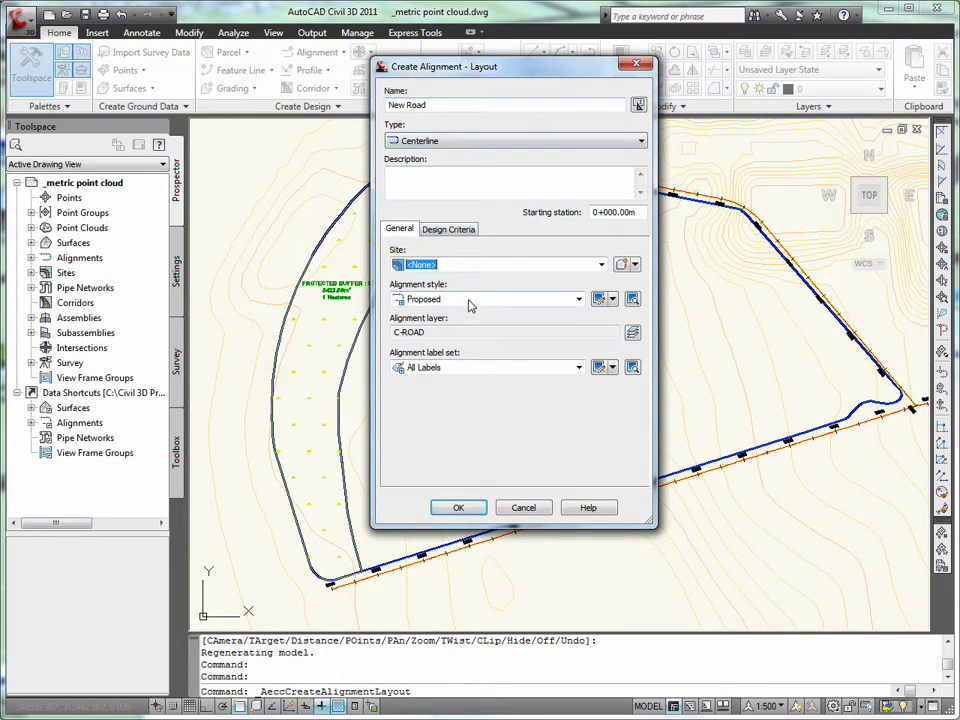
pyautogui.click(452, 229)
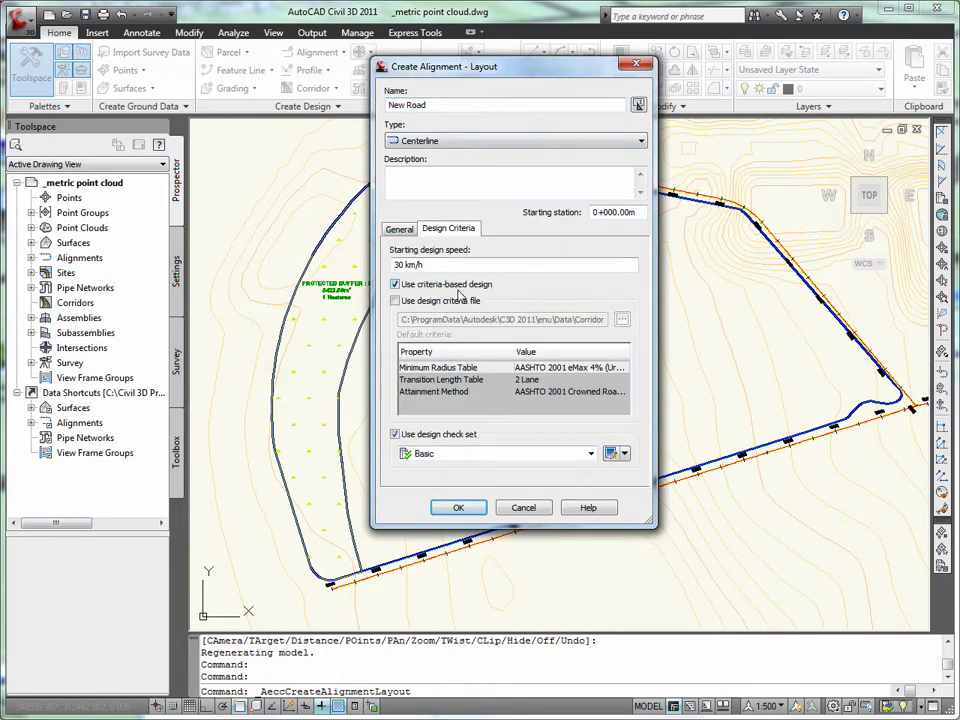
pyautogui.click(475, 508)
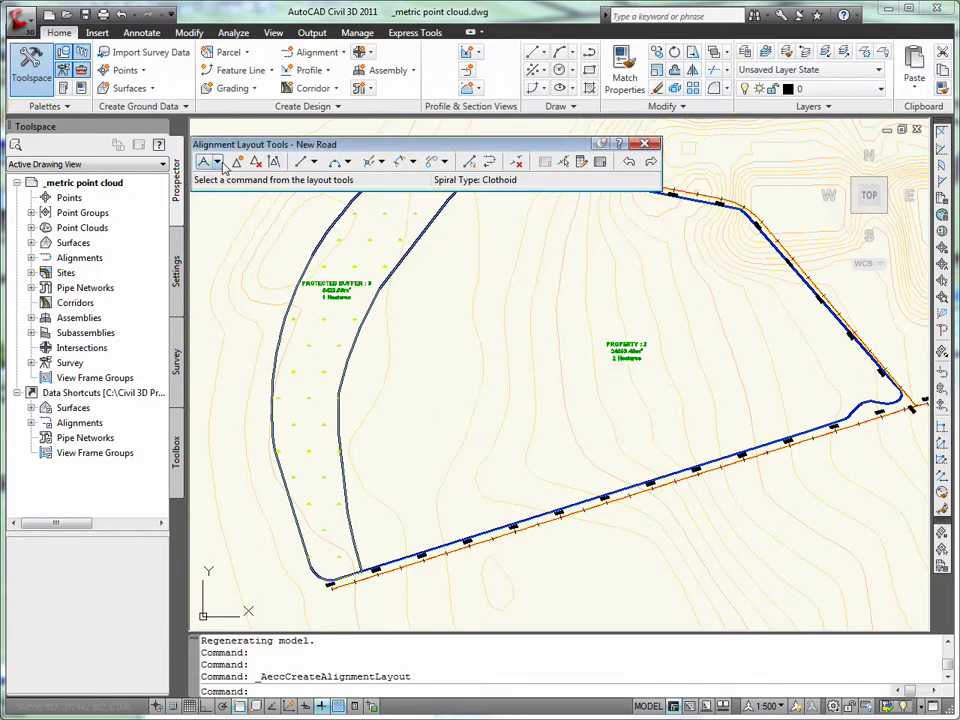
# Step: Begin New Road as tangents with curves from a nearest-snap point on the property's southern boundary, and place a PI inside the parcel
pyautogui.click(216, 162)
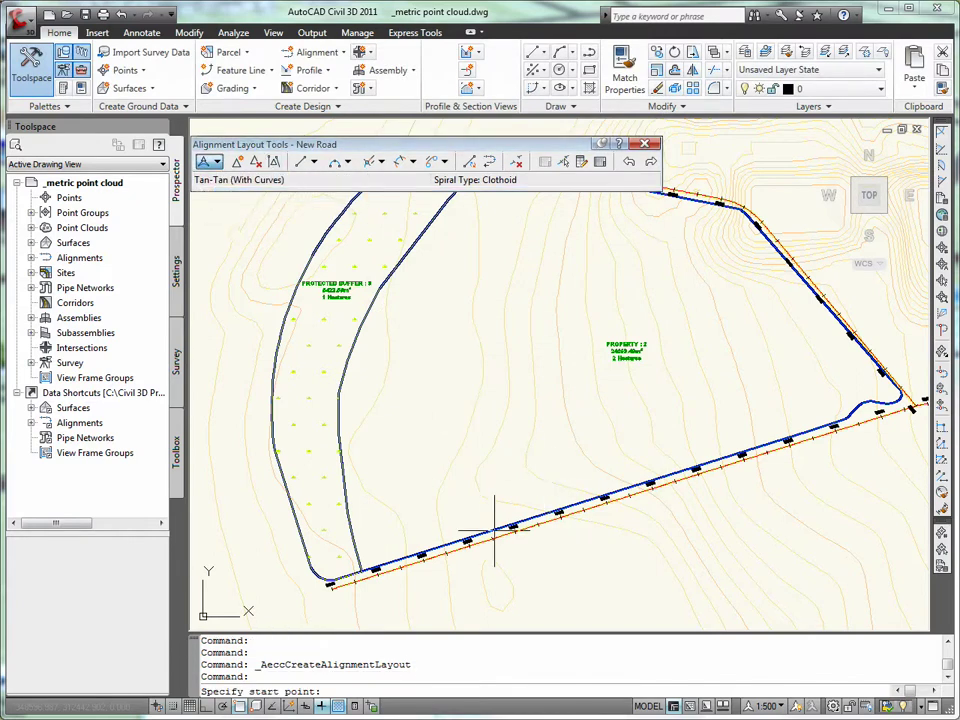
pyautogui.write('ea')
pyautogui.press('Return')
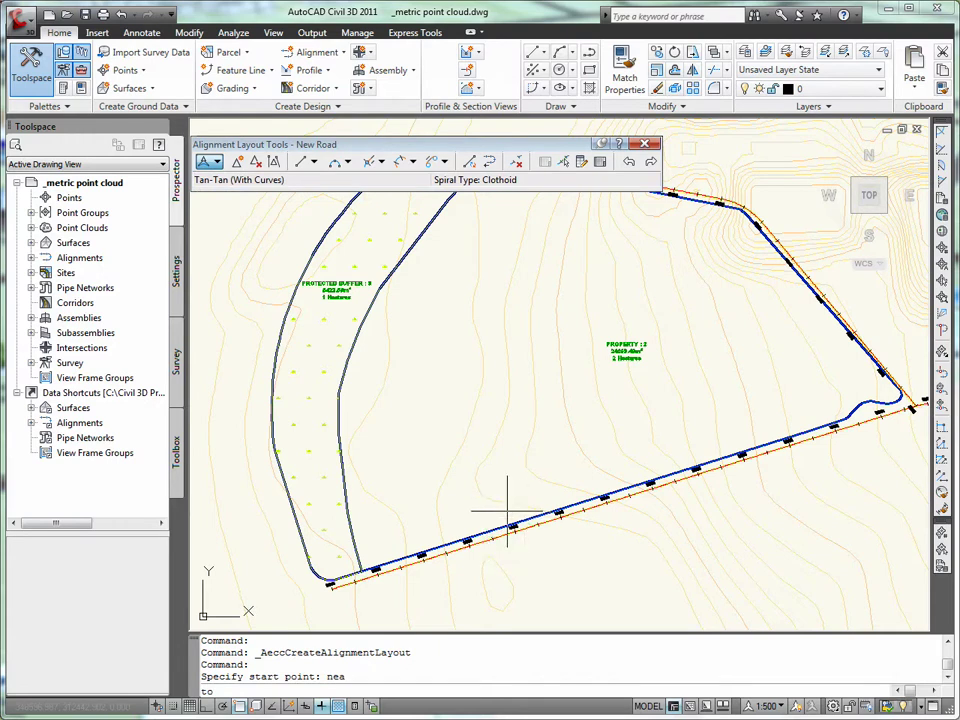
pyautogui.click(516, 522)
pyautogui.moveTo(493, 365); pyautogui.dragTo(495, 452, button='middle')
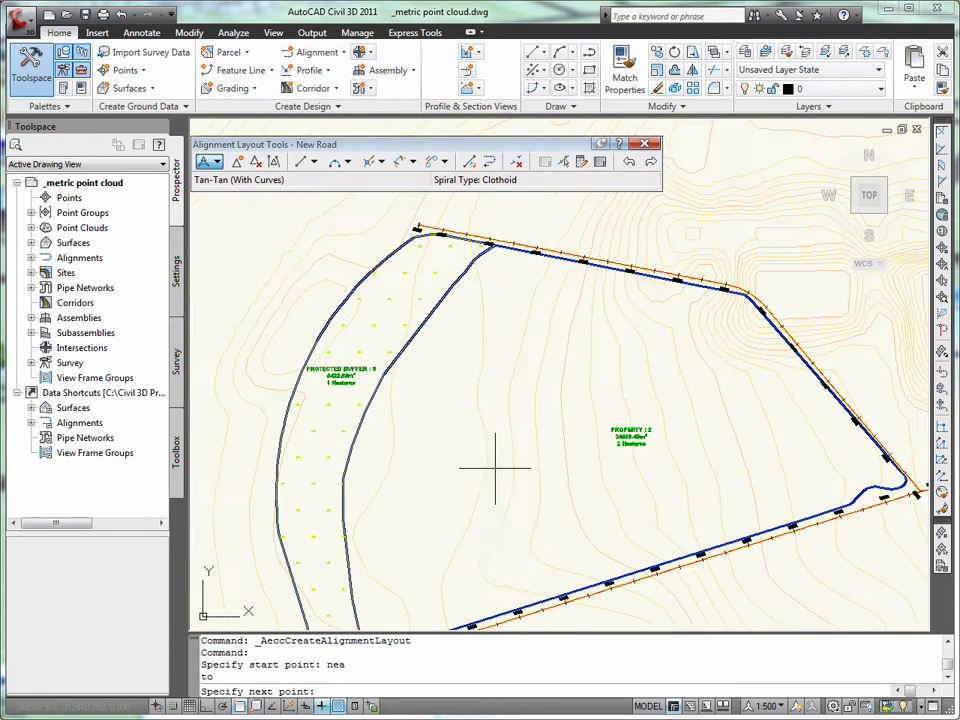
pyautogui.scroll(5, 540, 268)
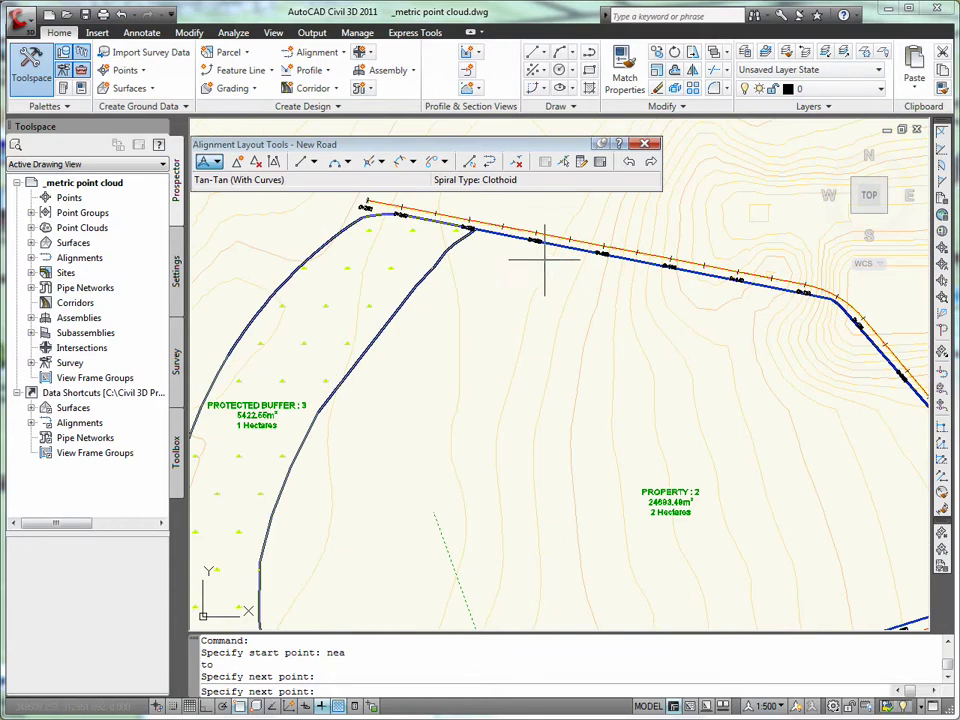
# Step: End the New Road alignment perpendicular to the property's northern boundary
pyautogui.write('er')
pyautogui.press('Return')
pyautogui.click(541, 260)
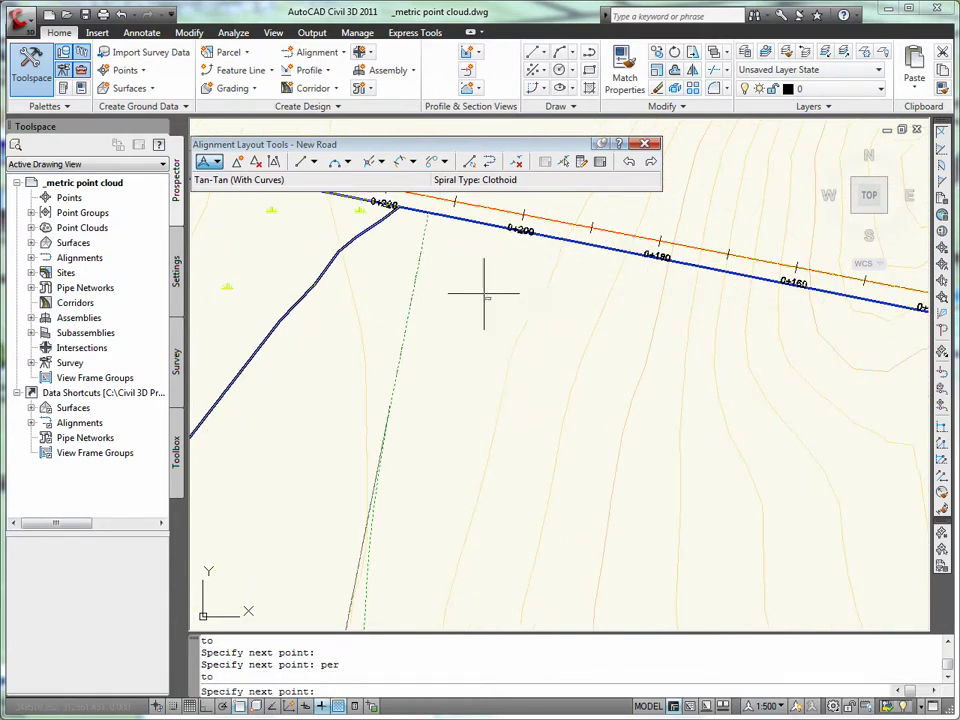
pyautogui.press('Return')
pyautogui.scroll(-2, 504, 300)
pyautogui.moveTo(494, 391); pyautogui.dragTo(522, 272, button='middle')
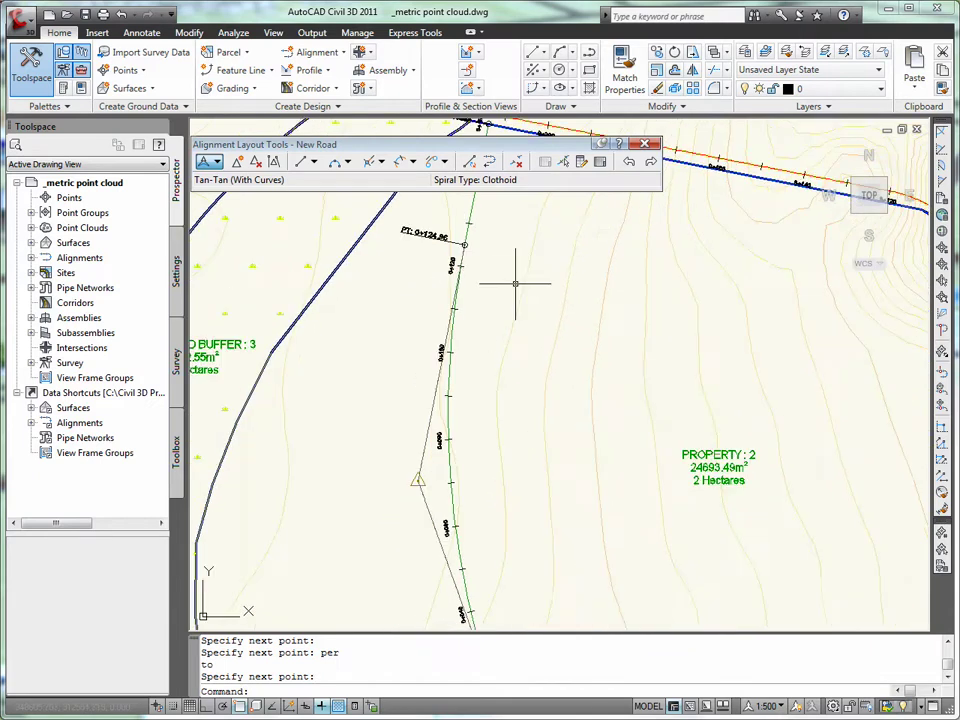
pyautogui.scroll(-2, 515, 284)
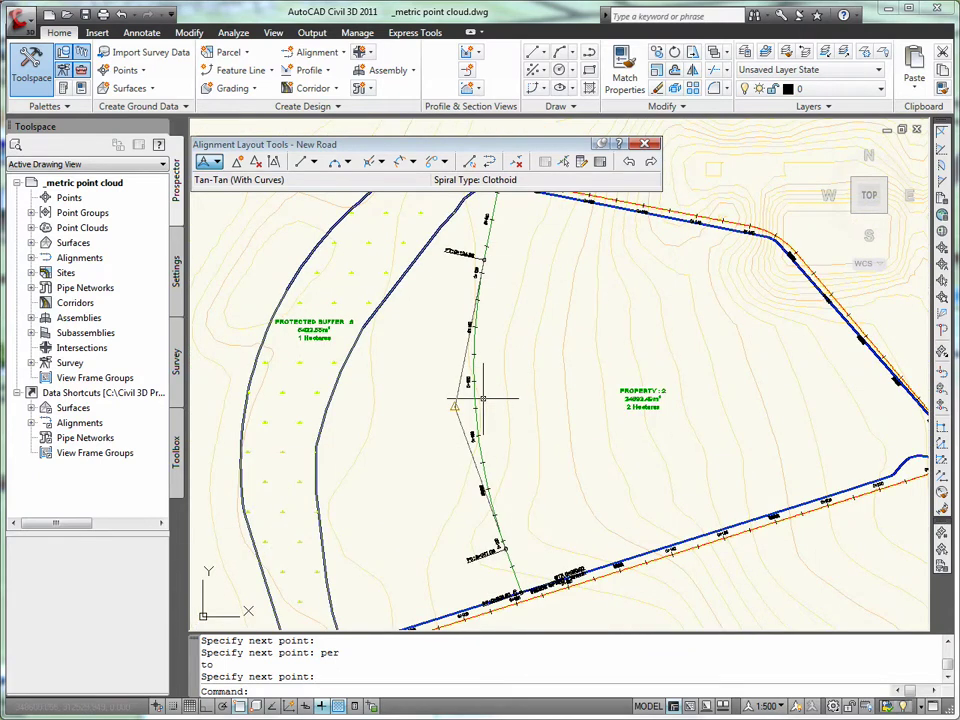
# Step: Tighten New Road's curve by moving its start point along the tangent toward the PI, and inspect the curve closely
pyautogui.scroll(5, 456, 396)
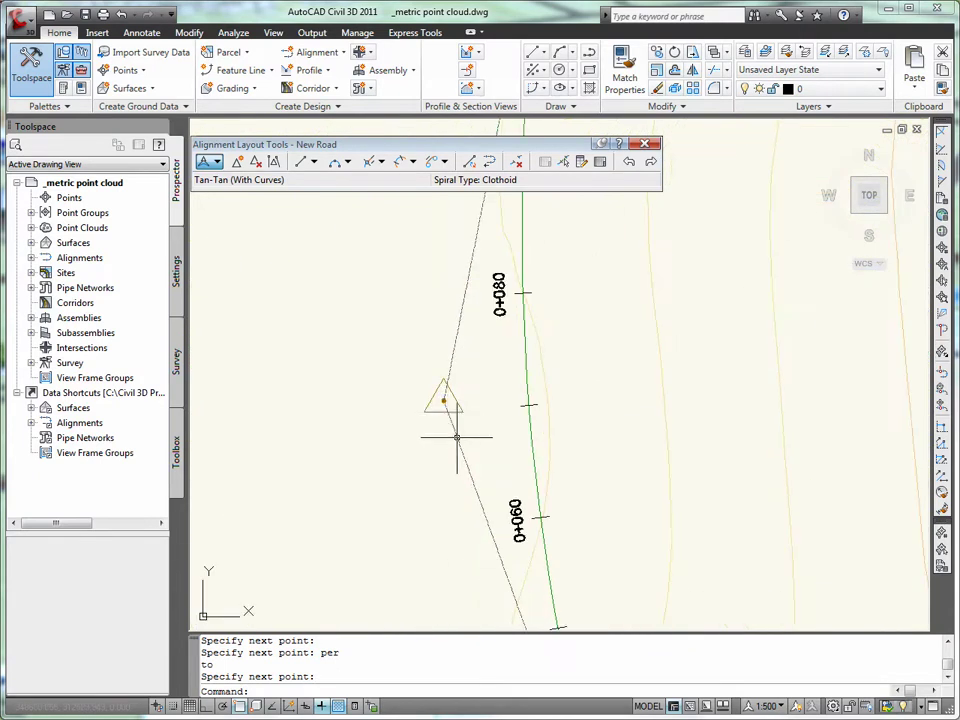
pyautogui.scroll(-3, 452, 420)
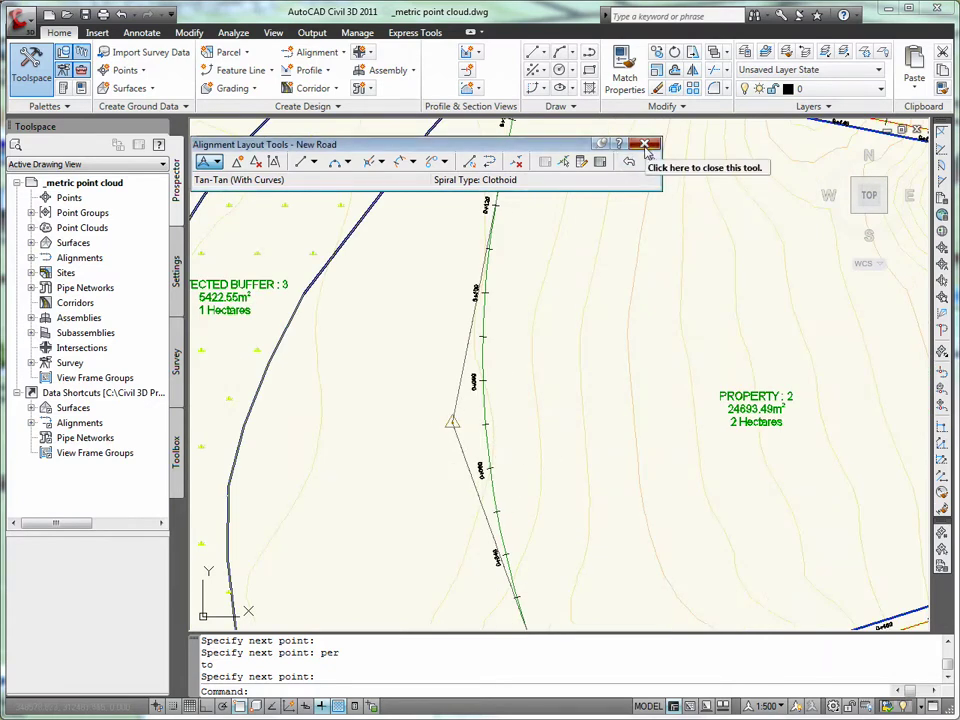
pyautogui.click(484, 401)
pyautogui.scroll(-3, 500, 462)
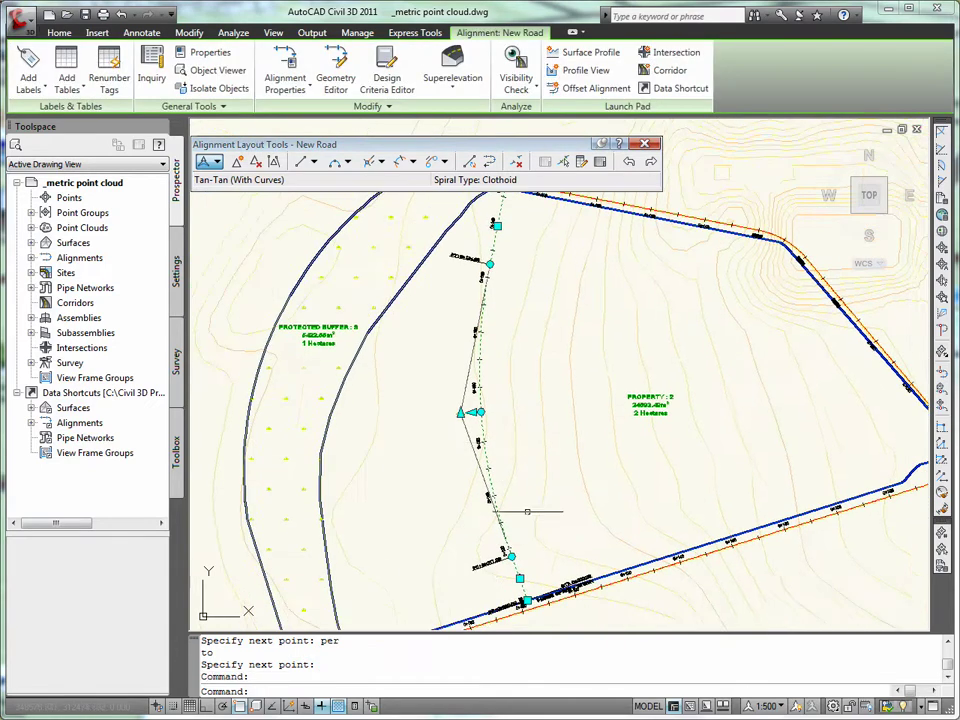
pyautogui.click(511, 555)
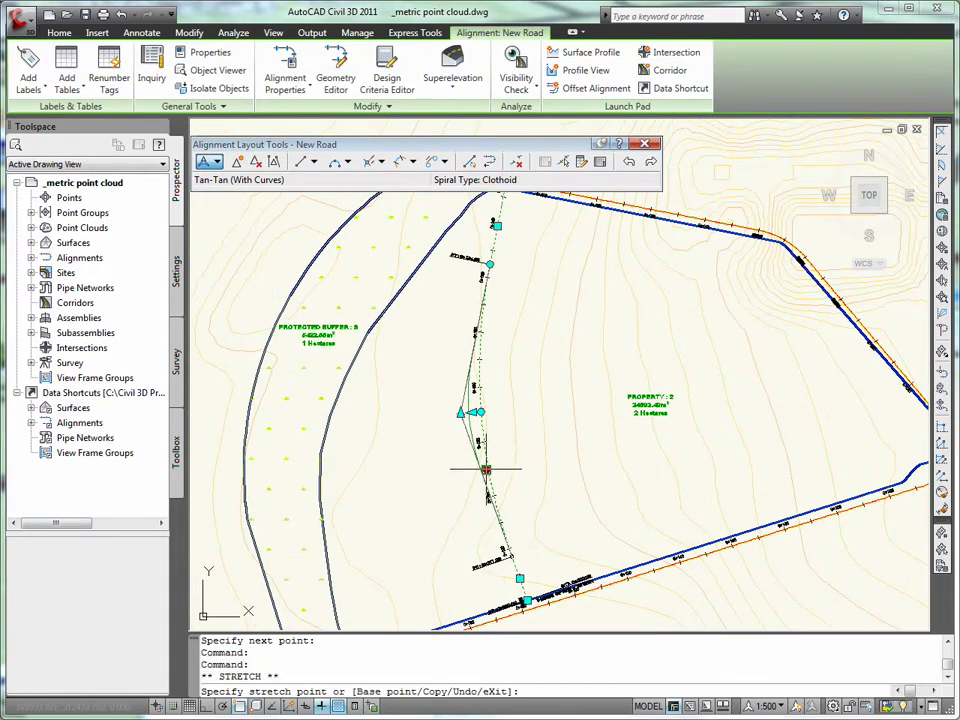
pyautogui.click(471, 357)
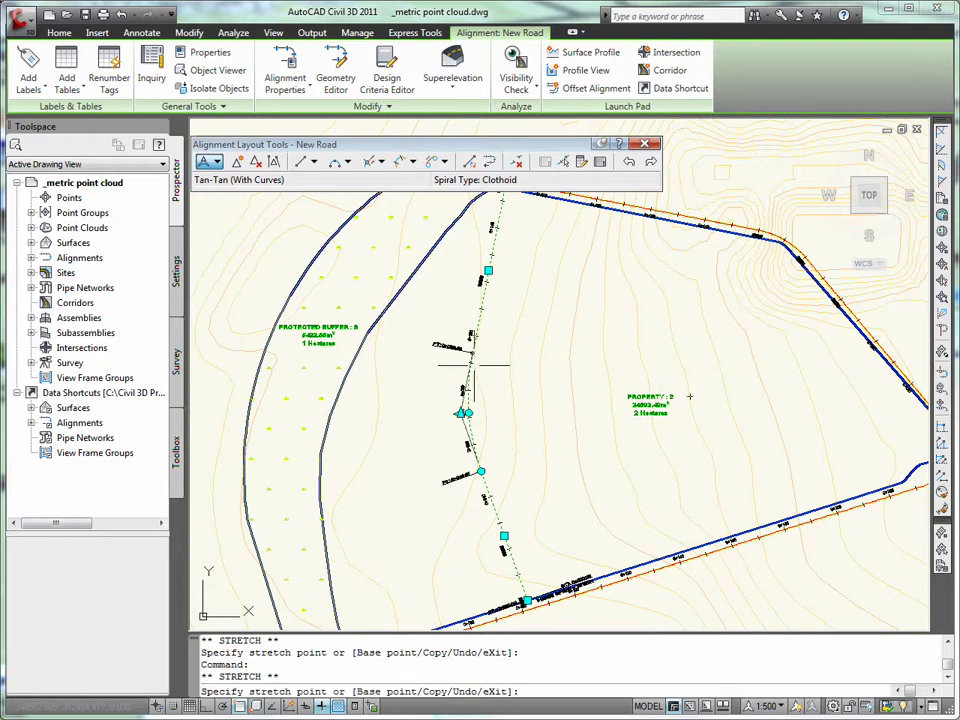
pyautogui.click(476, 418)
pyautogui.scroll(3, 470, 422)
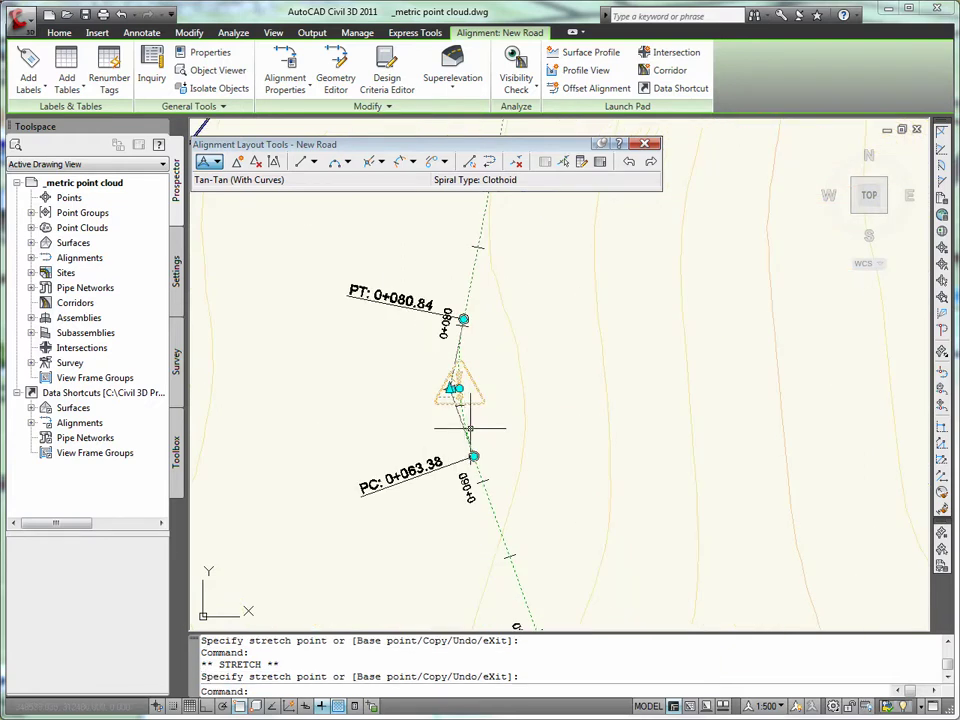
pyautogui.press('Escape')
pyautogui.scroll(3, 462, 404)
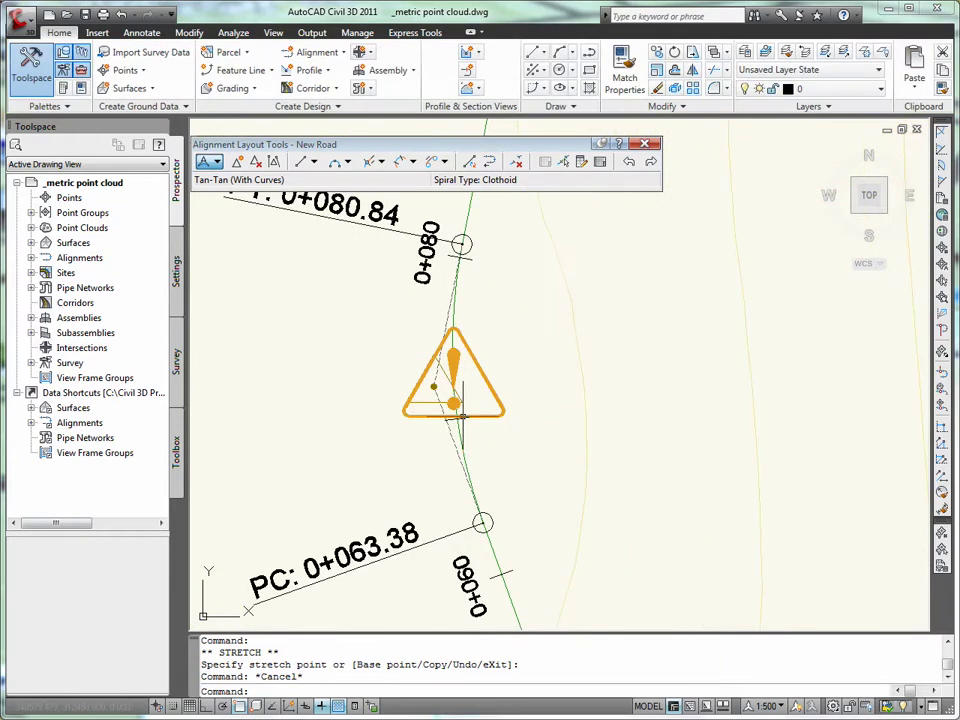
# Step: Turn object snap off and lengthen New Road's curve by moving its start point south to about station 0+042
pyautogui.press('F3')
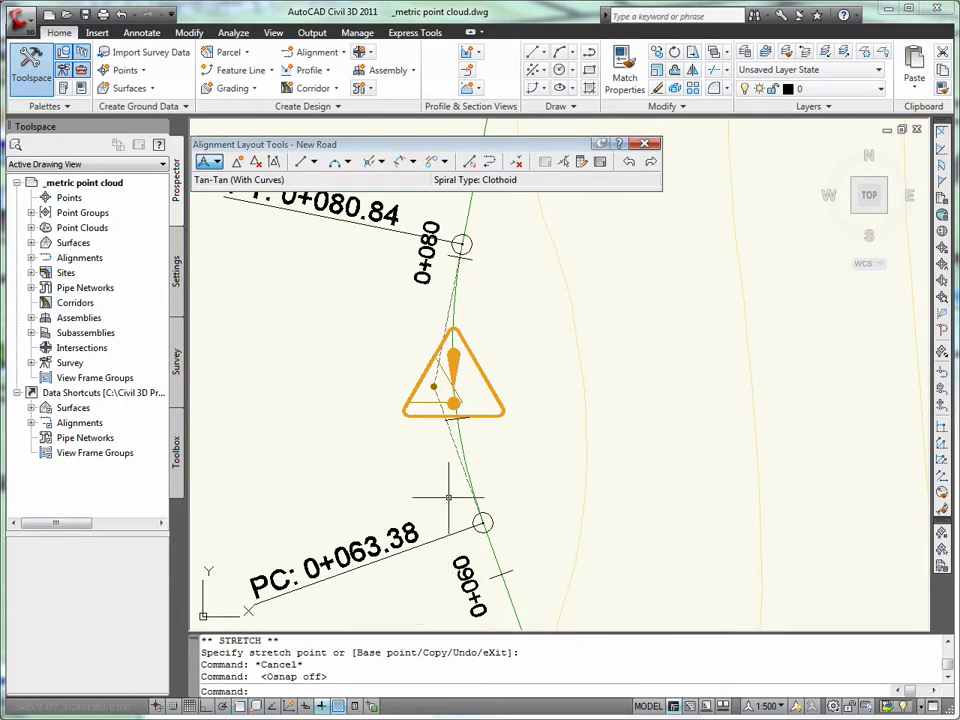
pyautogui.scroll(-1, 476, 514)
pyautogui.click(476, 514)
pyautogui.scroll(3, 413, 385)
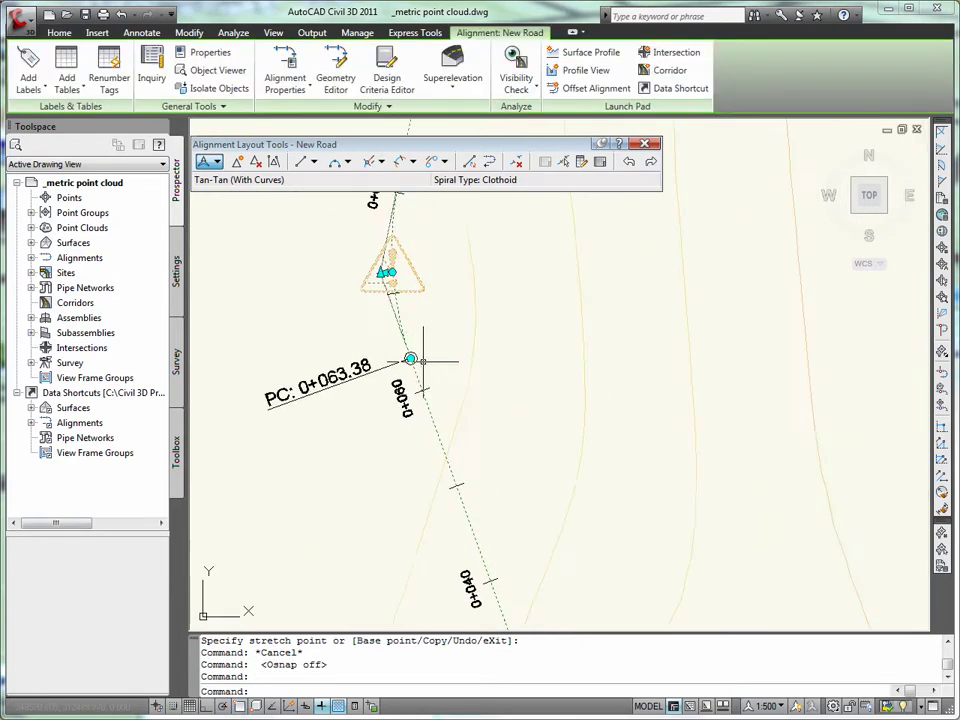
pyautogui.click(410, 357)
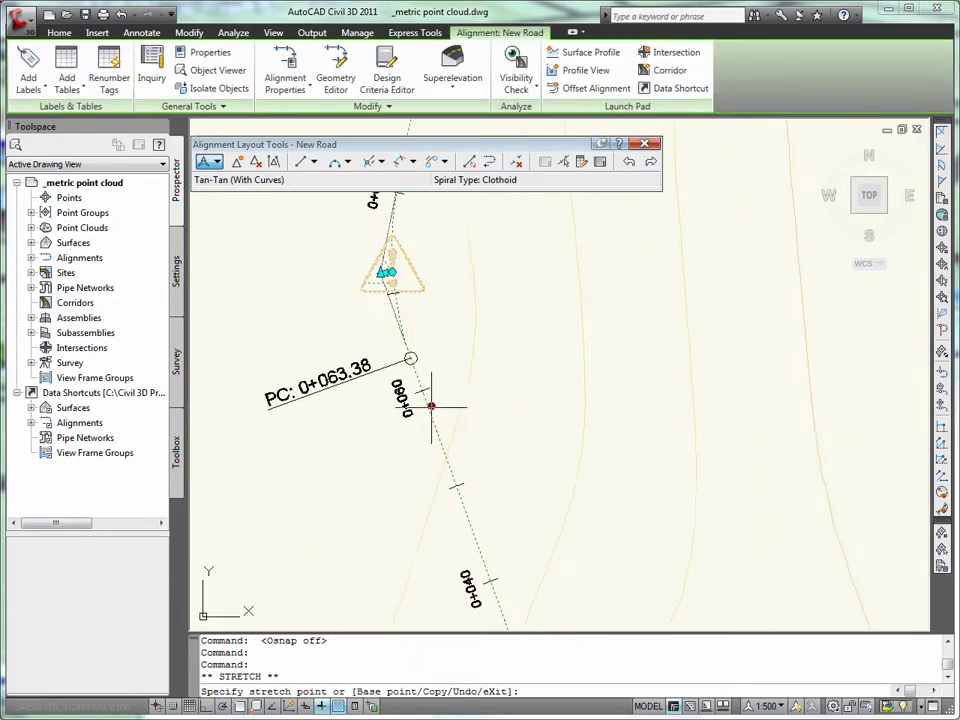
pyautogui.click(457, 487)
pyautogui.click(484, 559)
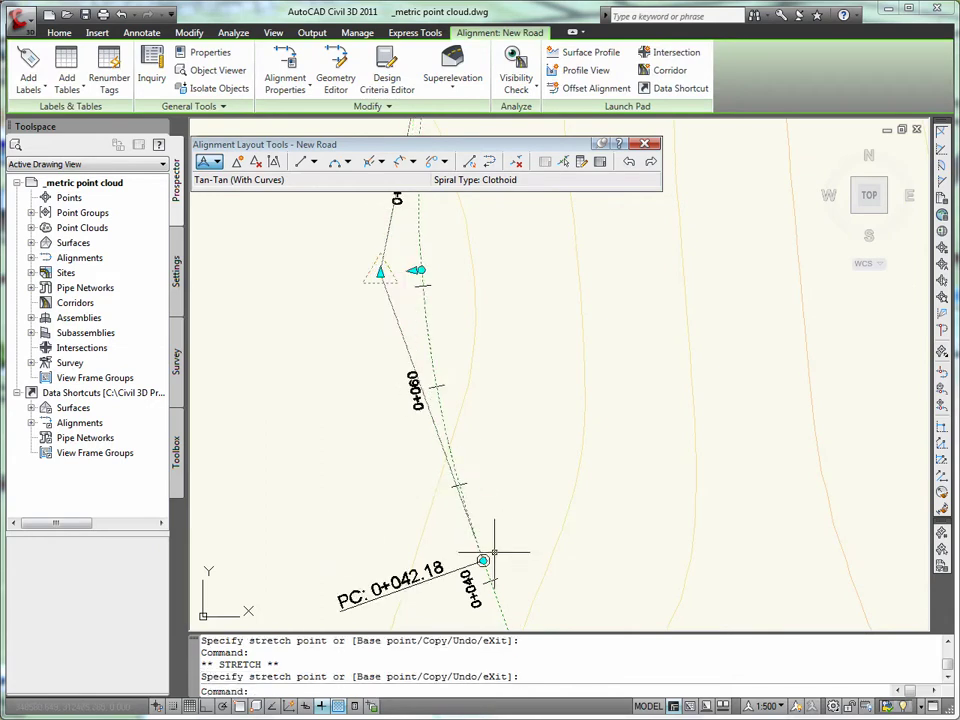
# Step: Move New Road's PI east into the Property 2 parcel and close the alignment layout tools
pyautogui.scroll(-3, 494, 521)
pyautogui.click(451, 437)
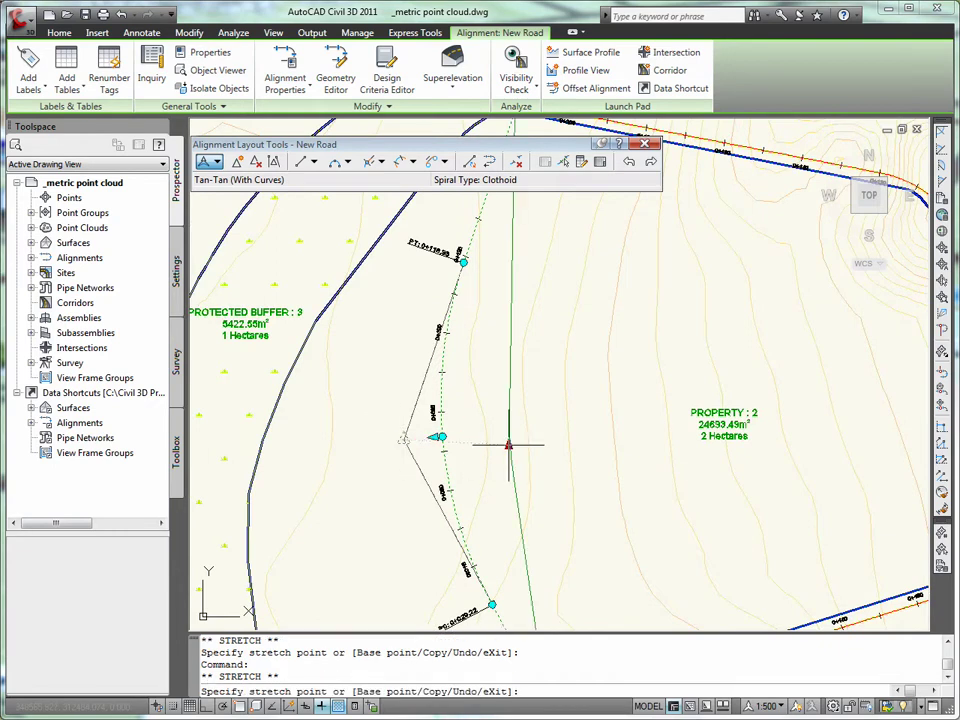
pyautogui.click(581, 449)
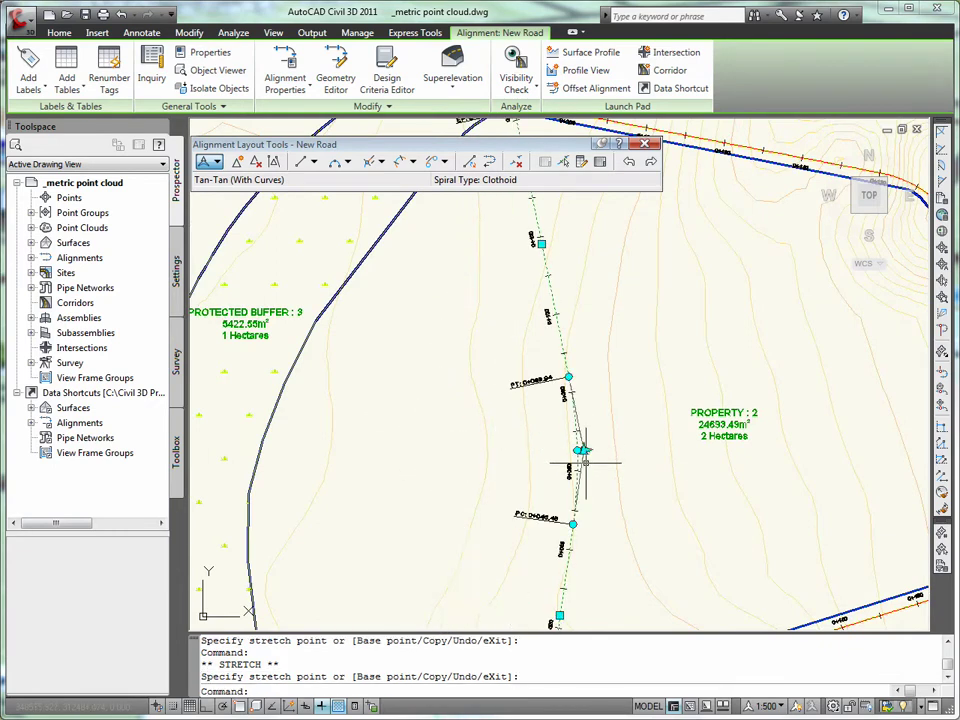
pyautogui.click(651, 144)
pyautogui.press('Escape')
pyautogui.scroll(-2, 630, 370)
pyautogui.moveTo(604, 401); pyautogui.dragTo(524, 323, button='middle')
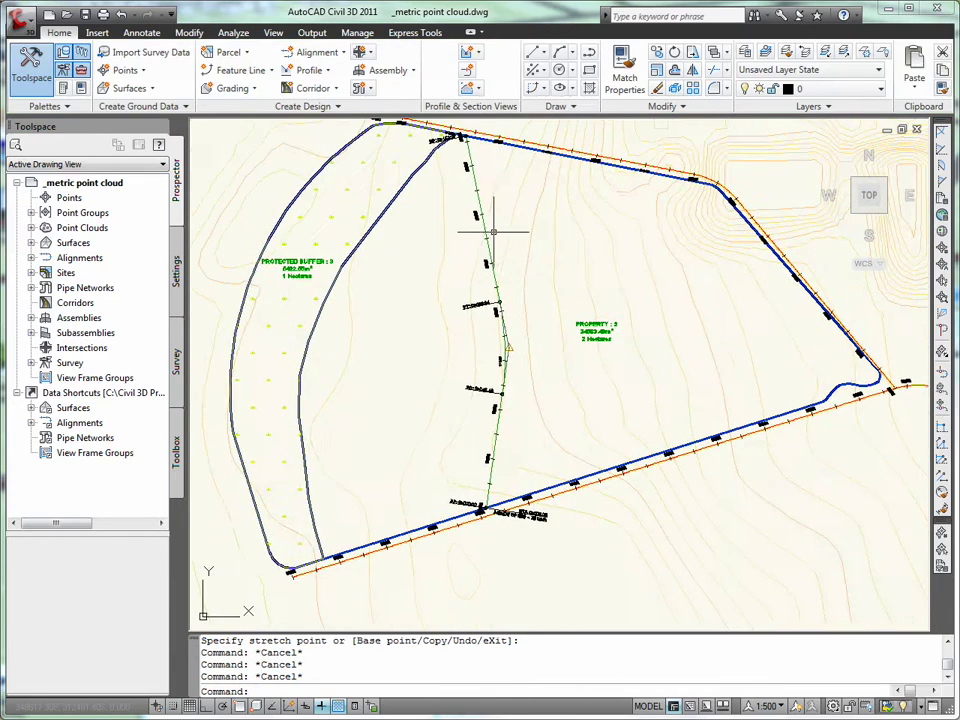
# Step: Restore the Plan-Profile named viewport configuration with the whole site in the upper viewport
pyautogui.click(480, 199)
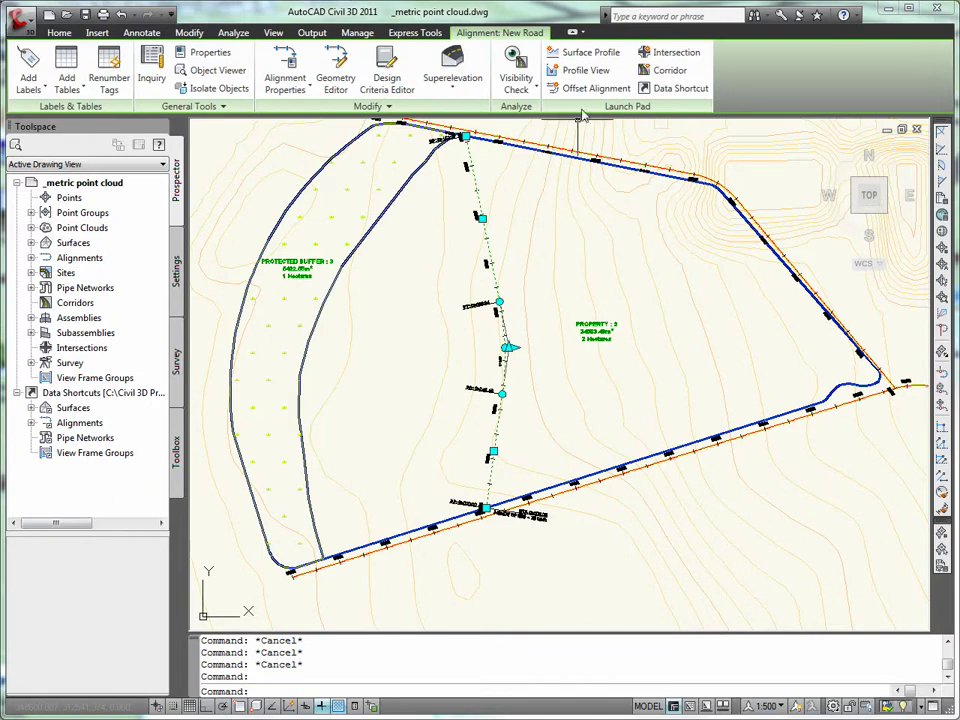
pyautogui.press('Escape')
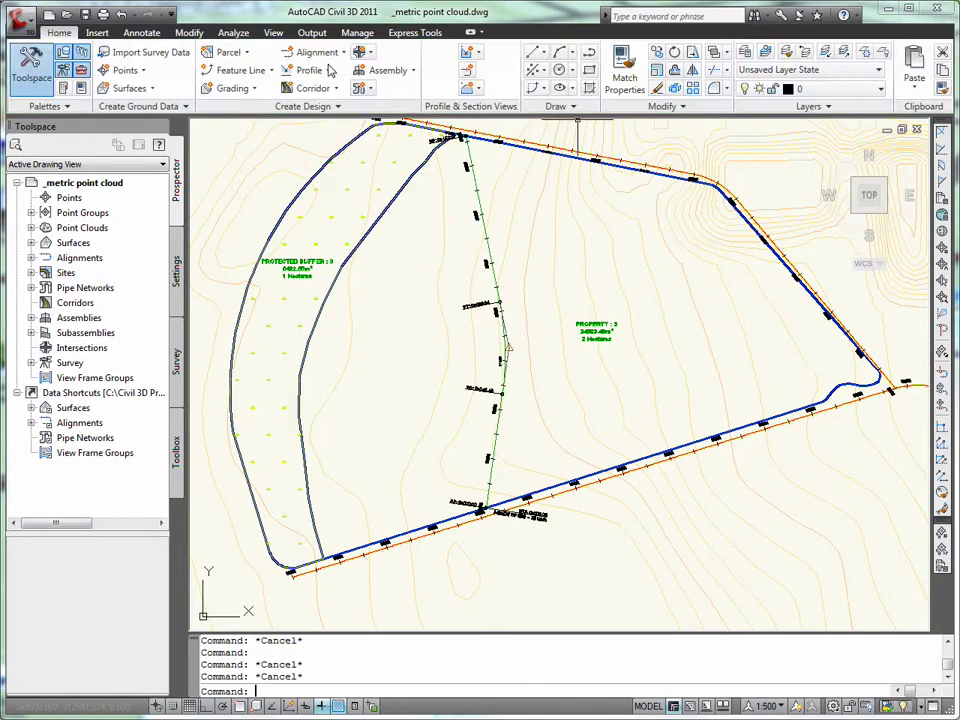
pyautogui.click(273, 33)
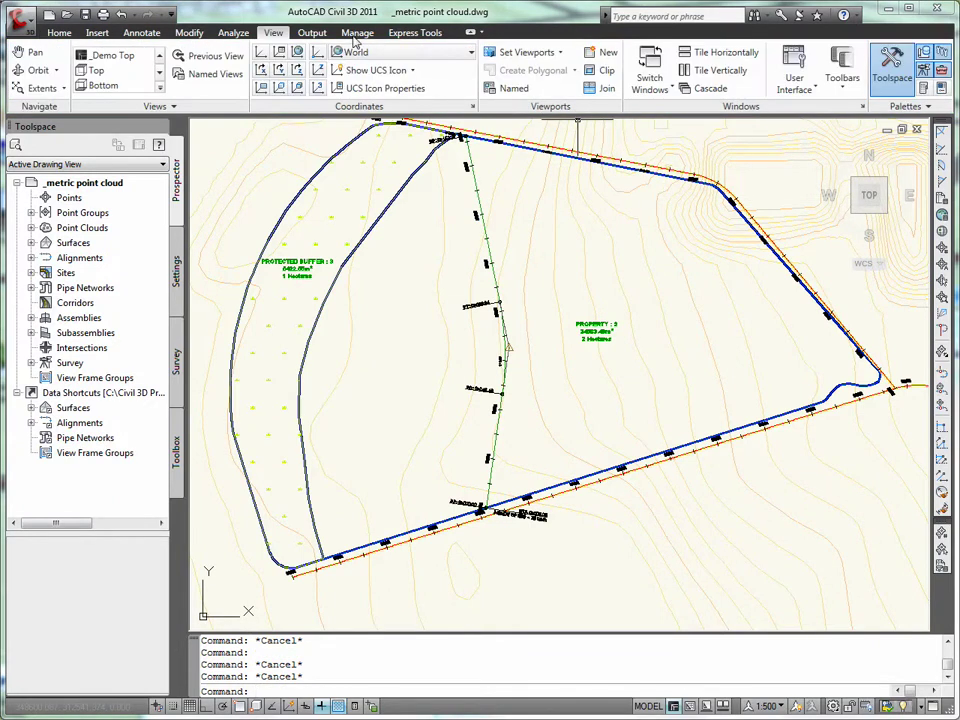
pyautogui.click(557, 55)
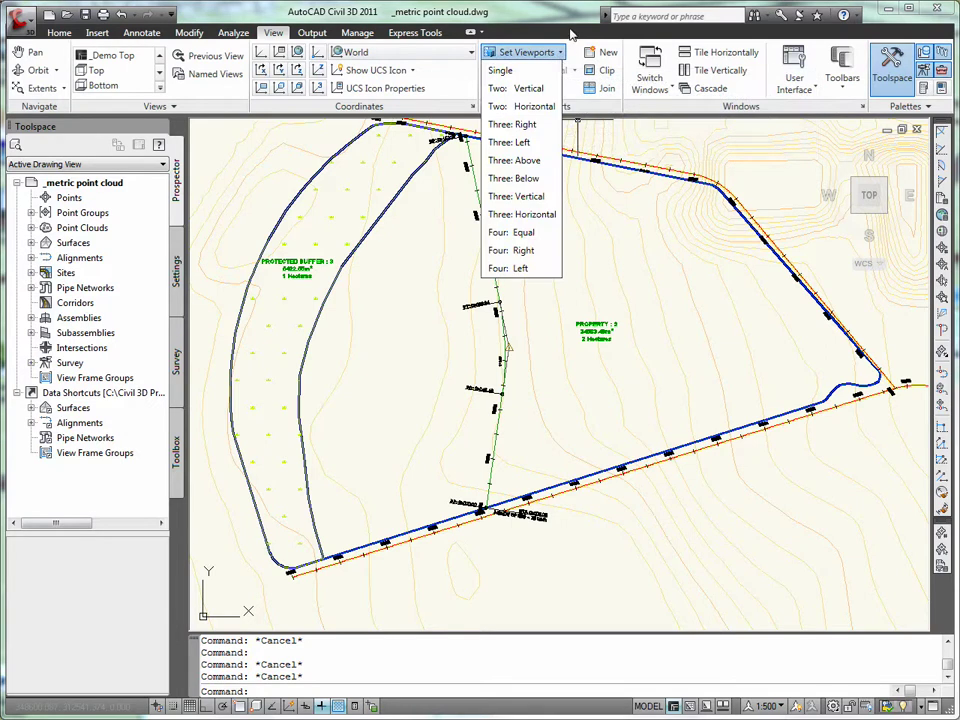
pyautogui.click(512, 88)
pyautogui.click(314, 298)
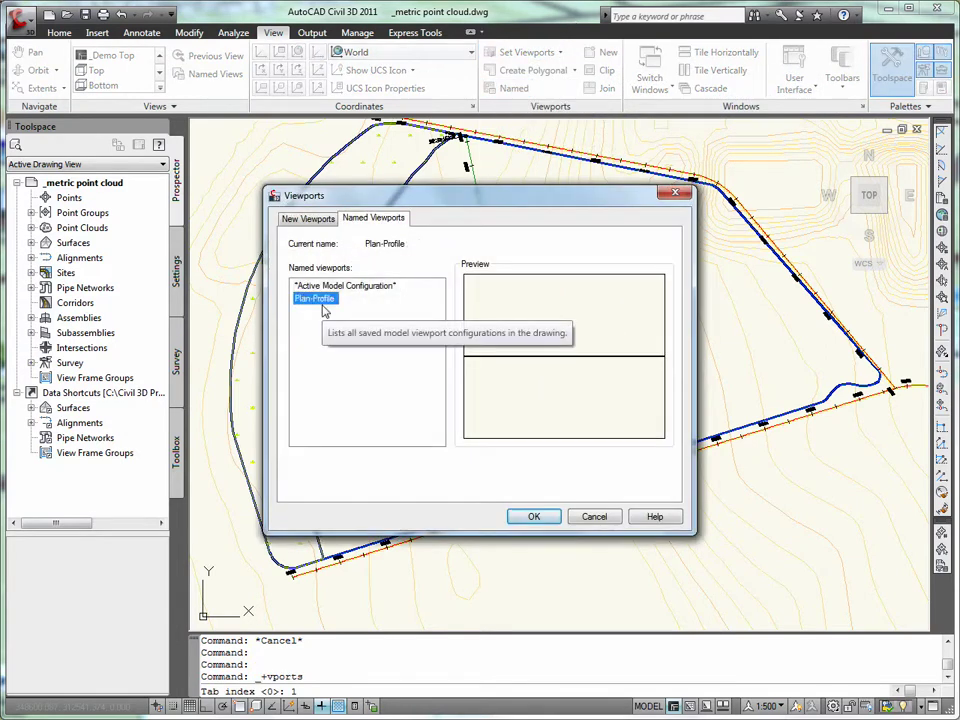
pyautogui.click(535, 516)
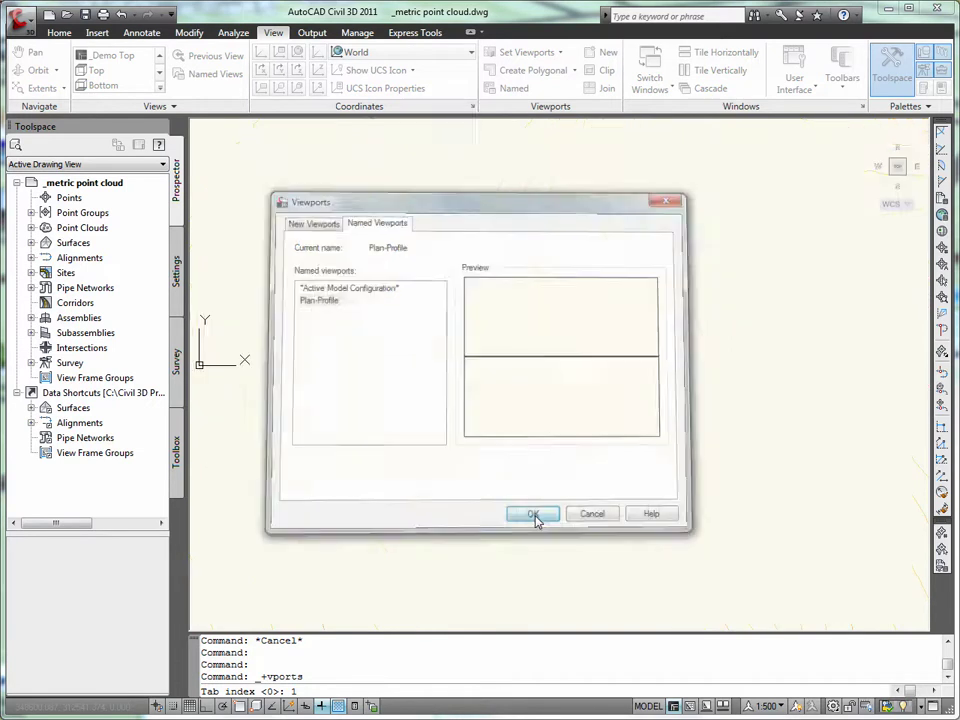
pyautogui.click(121, 15)
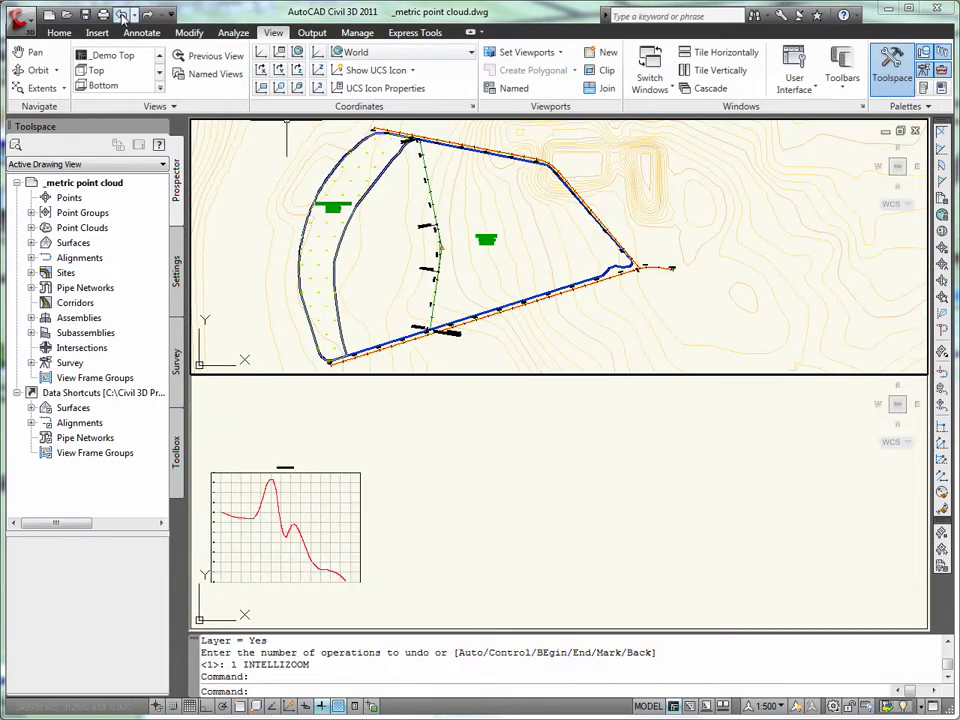
# Step: Create New Road's surface profile from Conceptual Surface and place its profile view beside the existing one in the lower viewport
pyautogui.scroll(2, 424, 253)
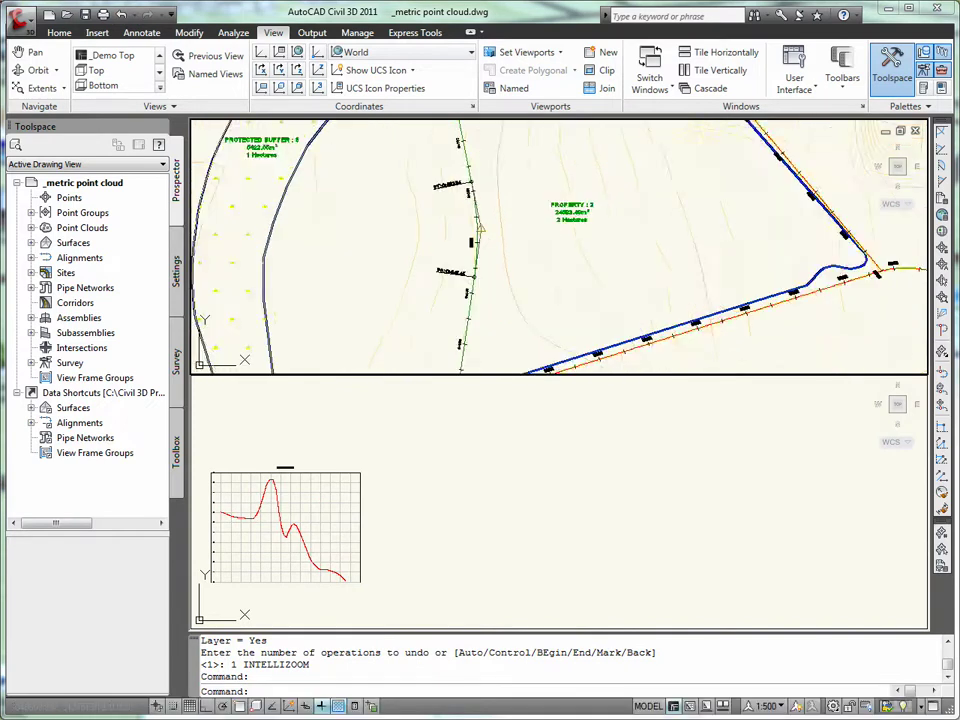
pyautogui.scroll(3, 471, 221)
pyautogui.click(485, 186)
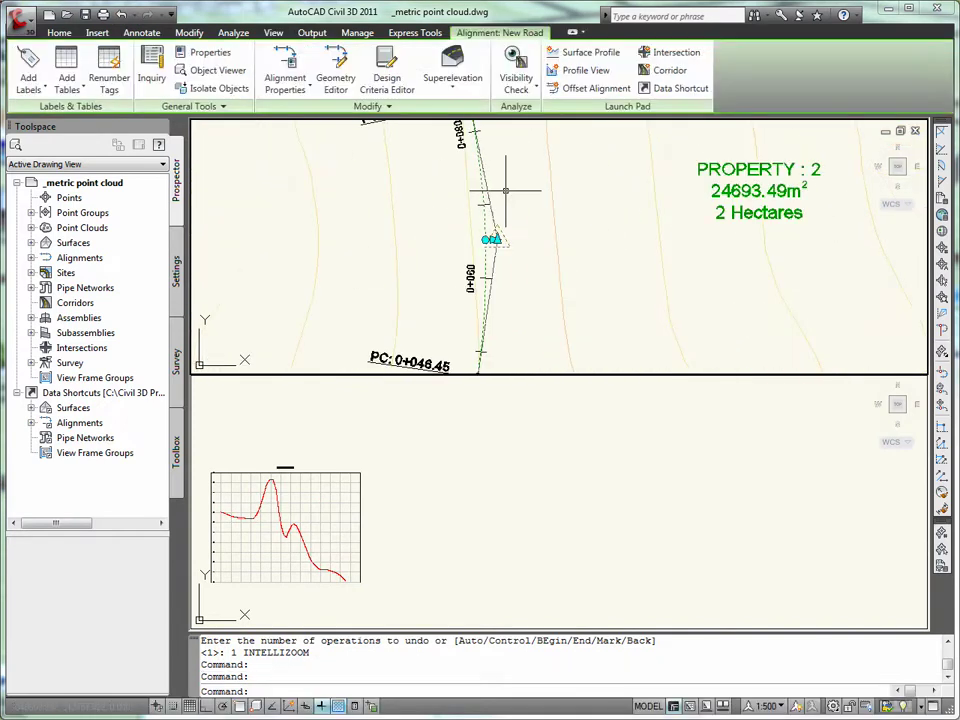
pyautogui.click(588, 52)
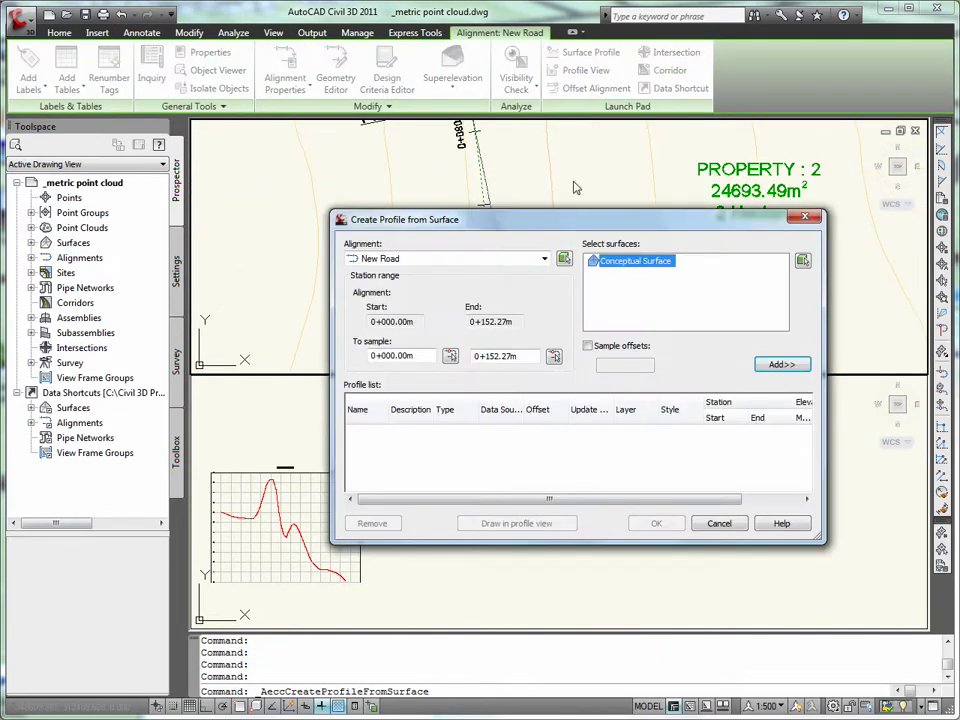
pyautogui.click(772, 366)
pyautogui.click(541, 528)
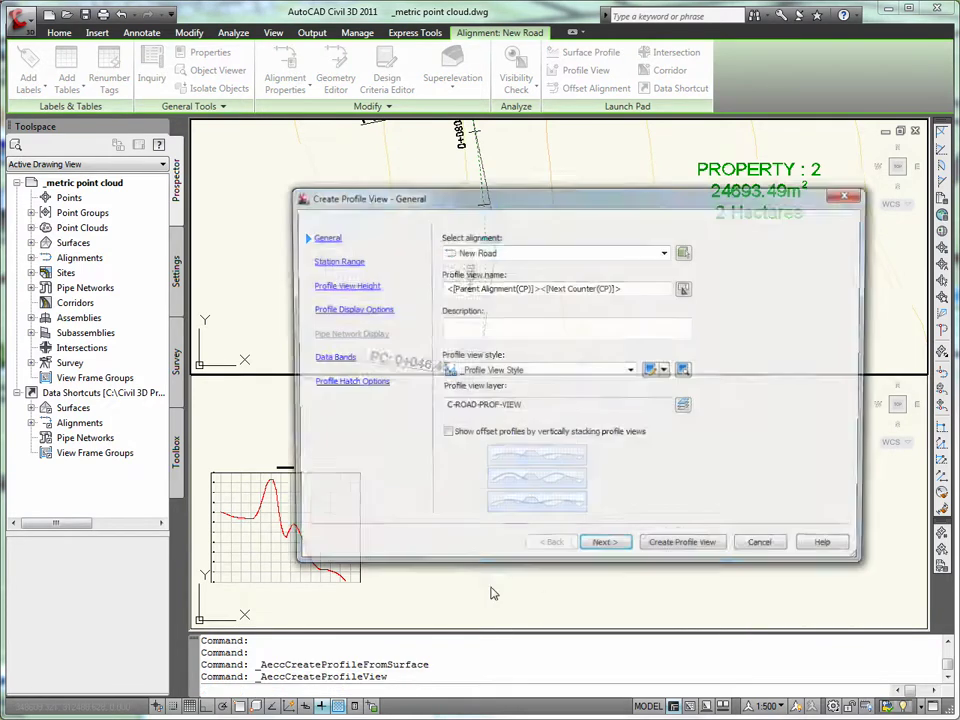
pyautogui.click(698, 556)
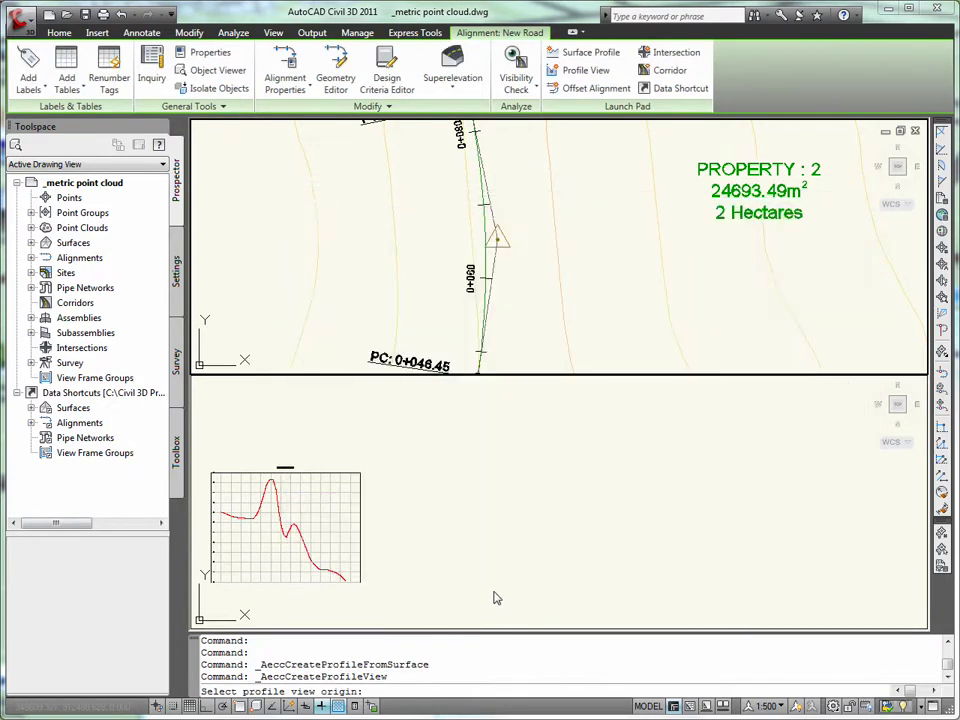
pyautogui.click(488, 589)
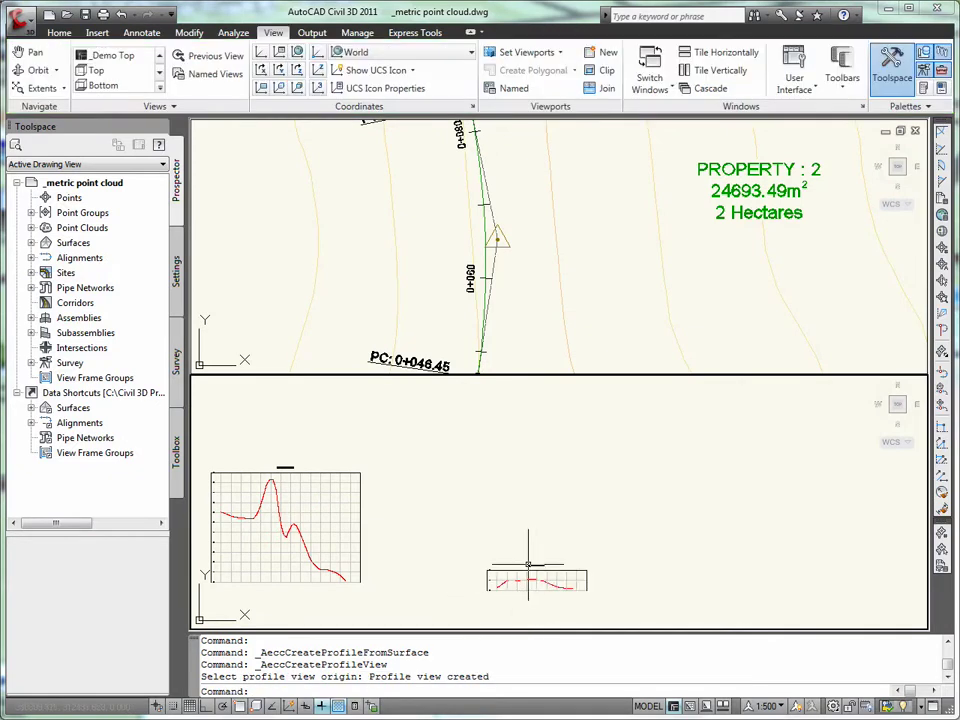
# Step: Frame the New Road profile view in the lower viewport and move New Road's PI west in plan
pyautogui.click(486, 245)
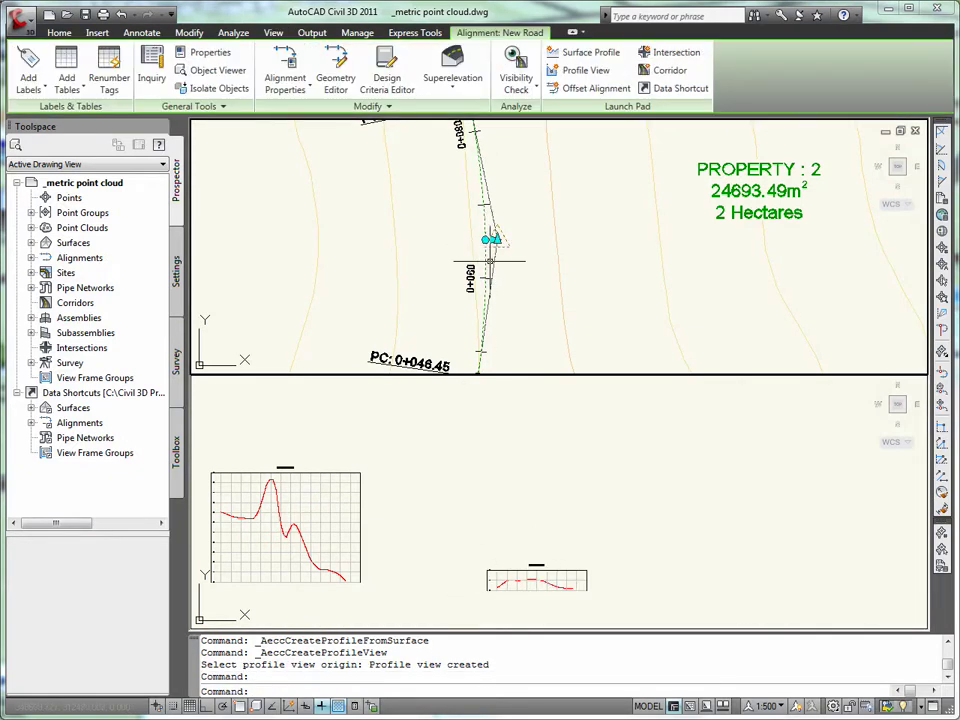
pyautogui.click(618, 566)
pyautogui.scroll(5, 574, 598)
pyautogui.scroll(3, 503, 589)
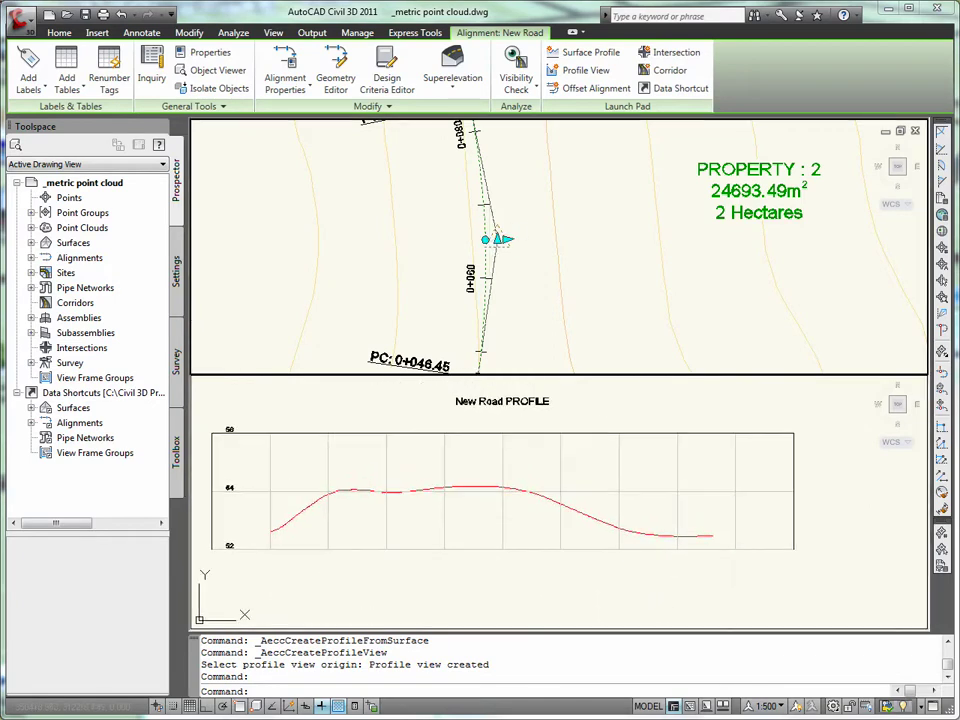
pyautogui.scroll(-5, 498, 238)
pyautogui.click(497, 157)
pyautogui.click(424, 162)
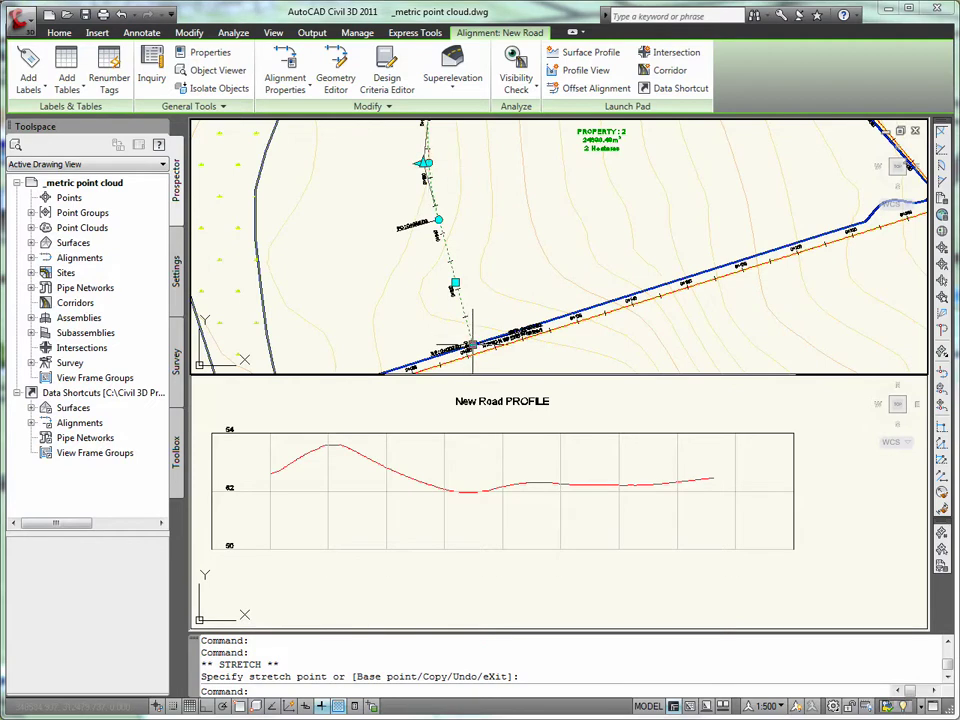
# Step: Move New Road's southern start point northeast along the southern road alignment, using the Nearest object snap
pyautogui.click(546, 330)
pyautogui.write('nea')
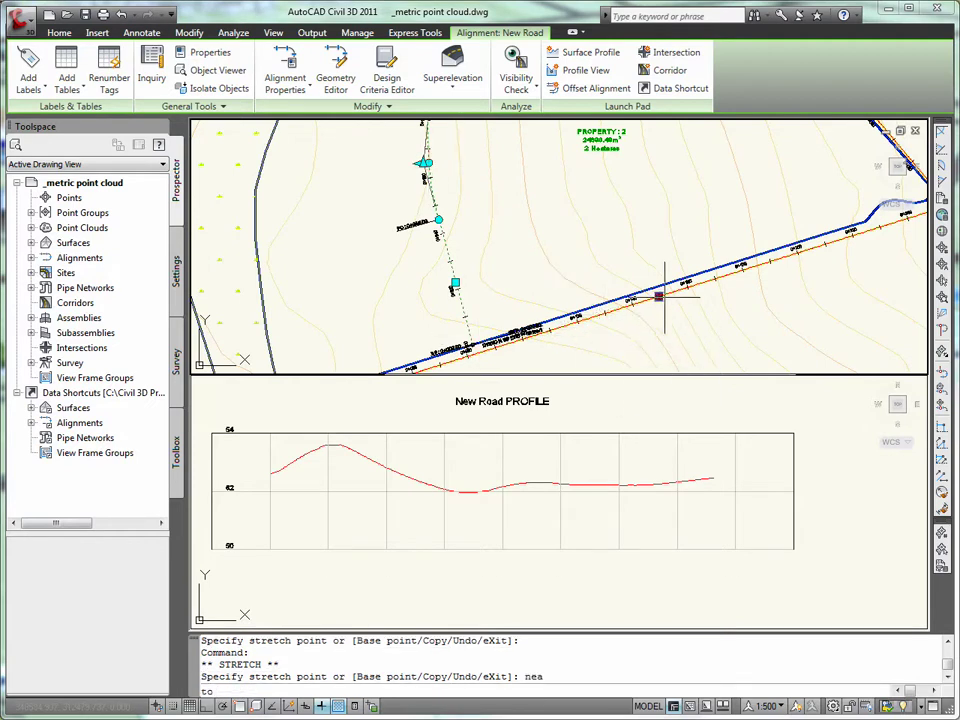
pyautogui.press('Return')
pyautogui.click(618, 311)
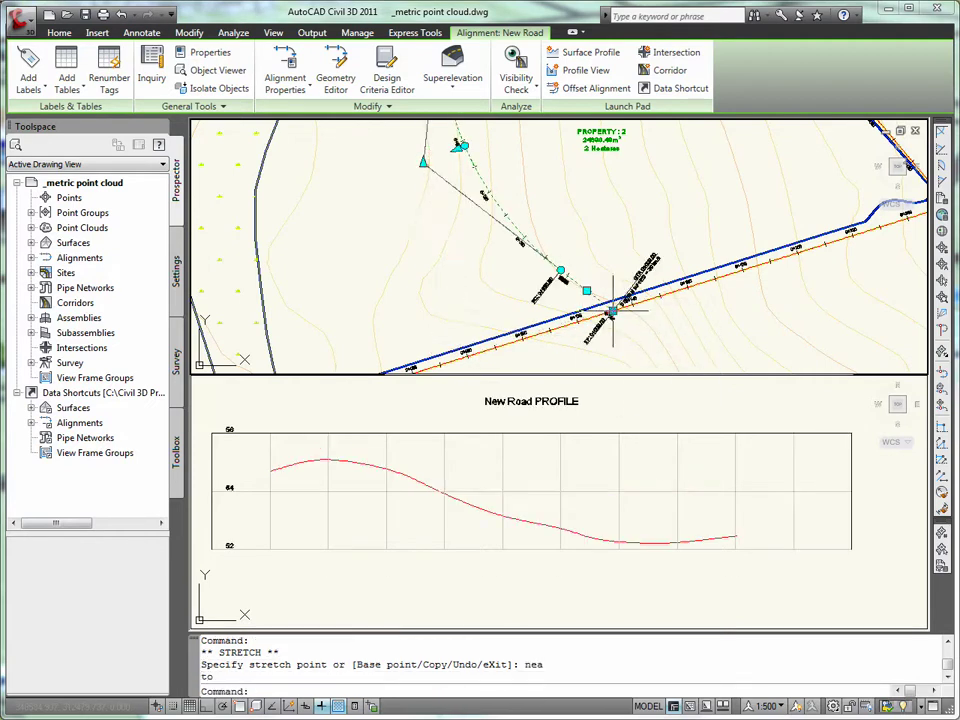
# Step: Tighten New Road's horizontal curve by moving its start point toward the PI, and move the PI east
pyautogui.moveTo(527, 237); pyautogui.dragTo(525, 296, button='middle')
pyautogui.click(560, 329)
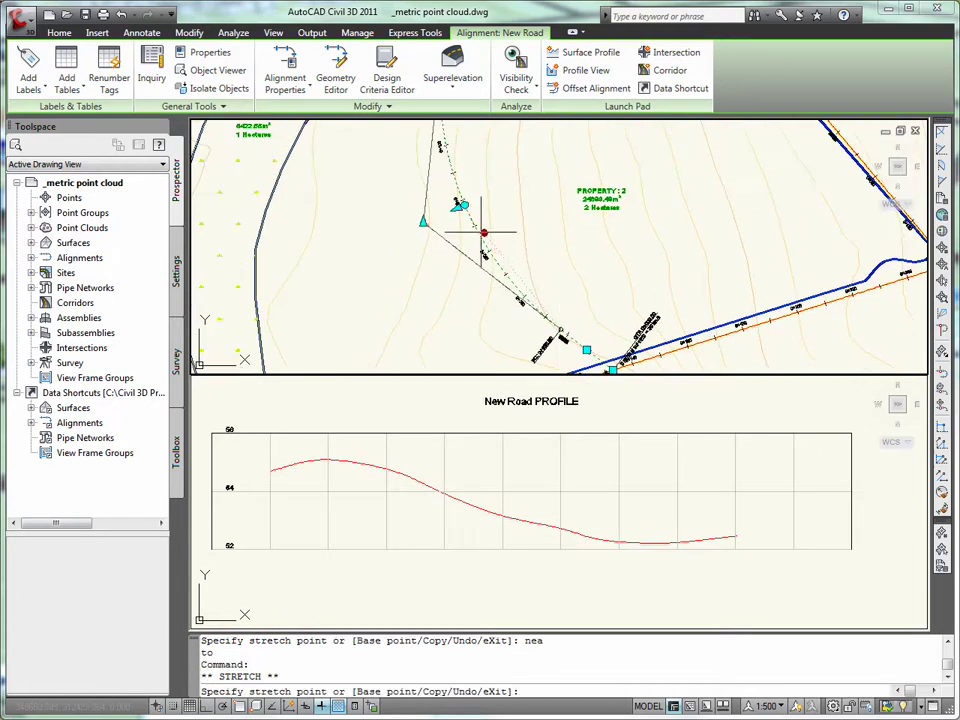
pyautogui.click(483, 231)
pyautogui.click(435, 216)
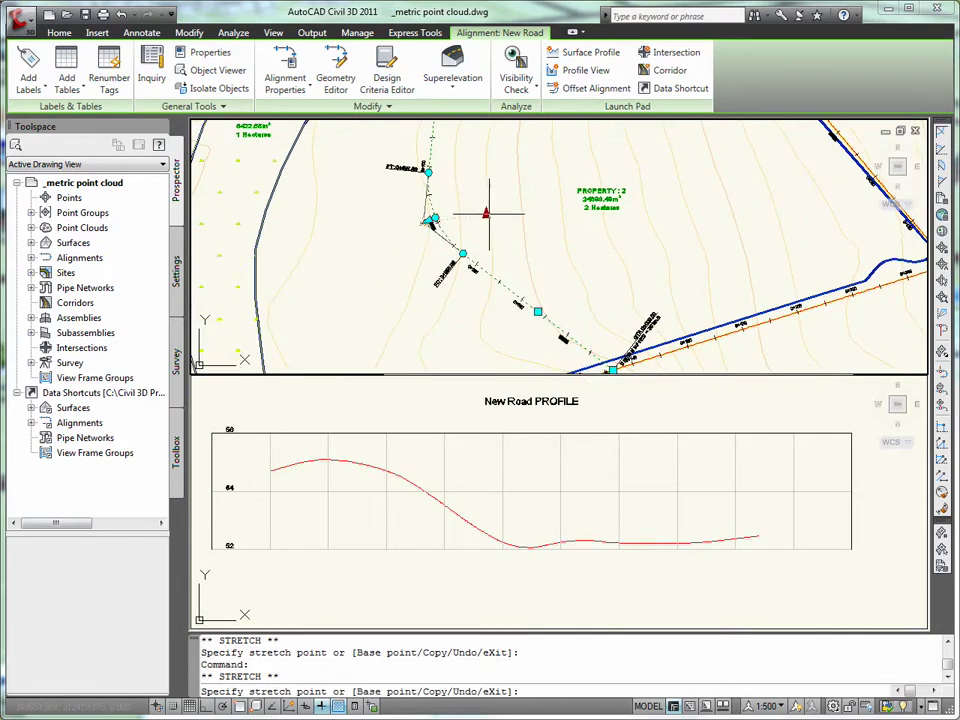
pyautogui.click(490, 233)
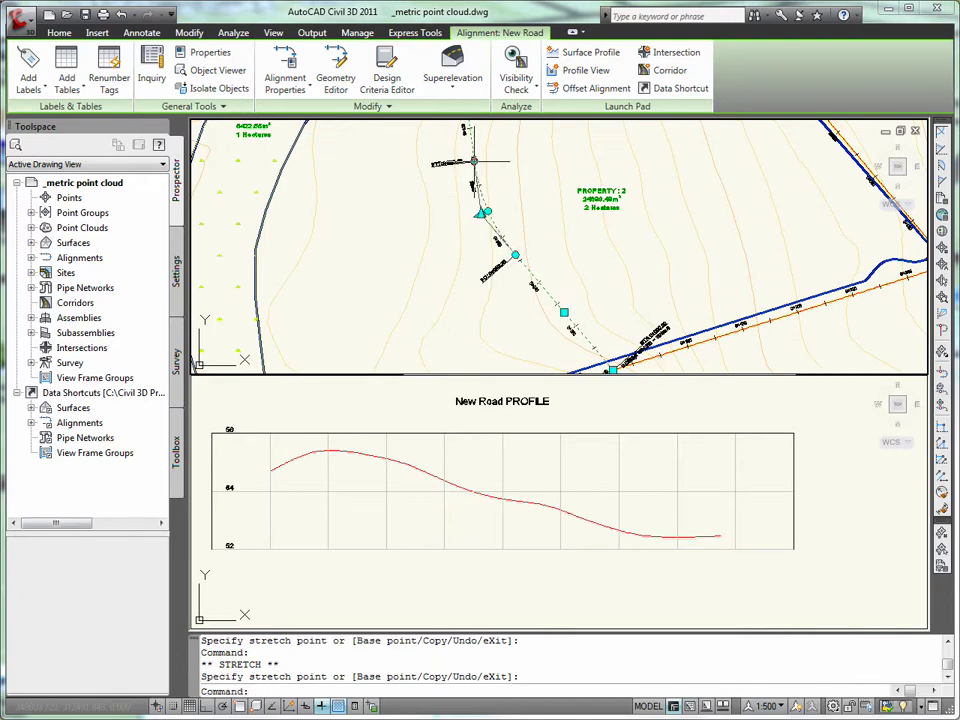
pyautogui.press('Escape')
pyautogui.scroll(-2, 555, 205)
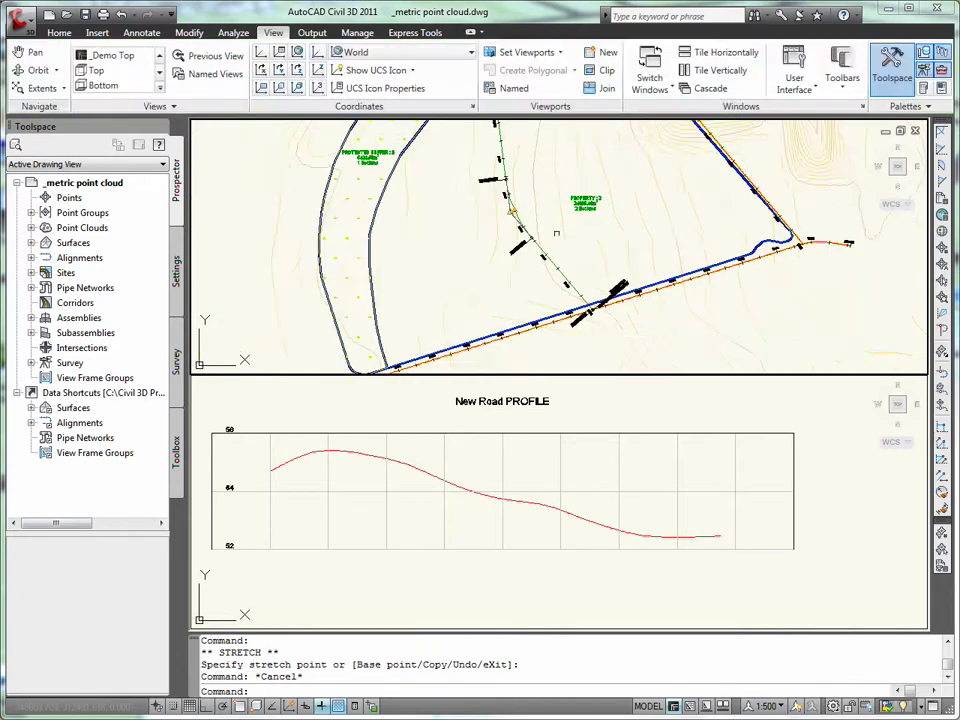
# Step: Start a layout profile in the New Road profile view with the Design Profile style and Complete Label Set
pyautogui.click(511, 491)
pyautogui.moveTo(493, 480); pyautogui.dragTo(545, 480, button='middle')
pyautogui.click(501, 432)
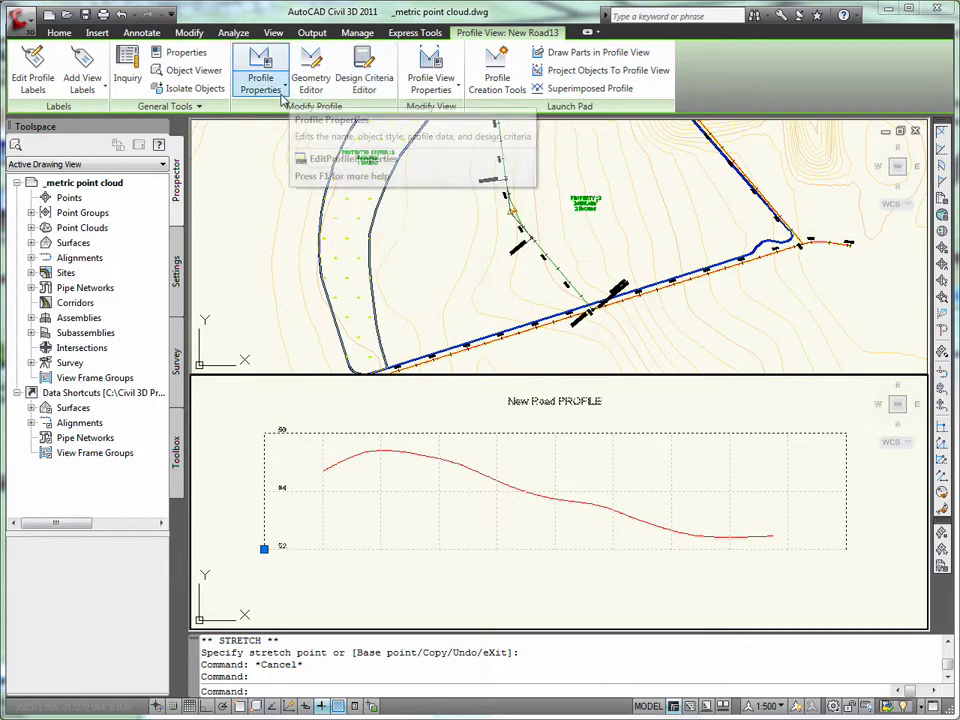
pyautogui.click(512, 78)
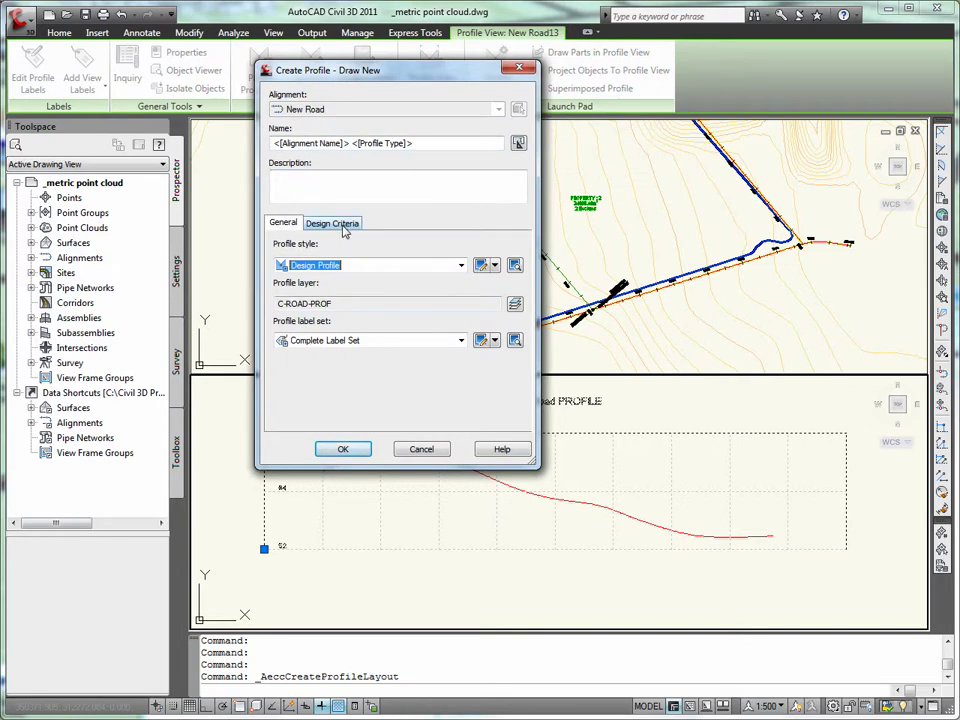
pyautogui.click(340, 450)
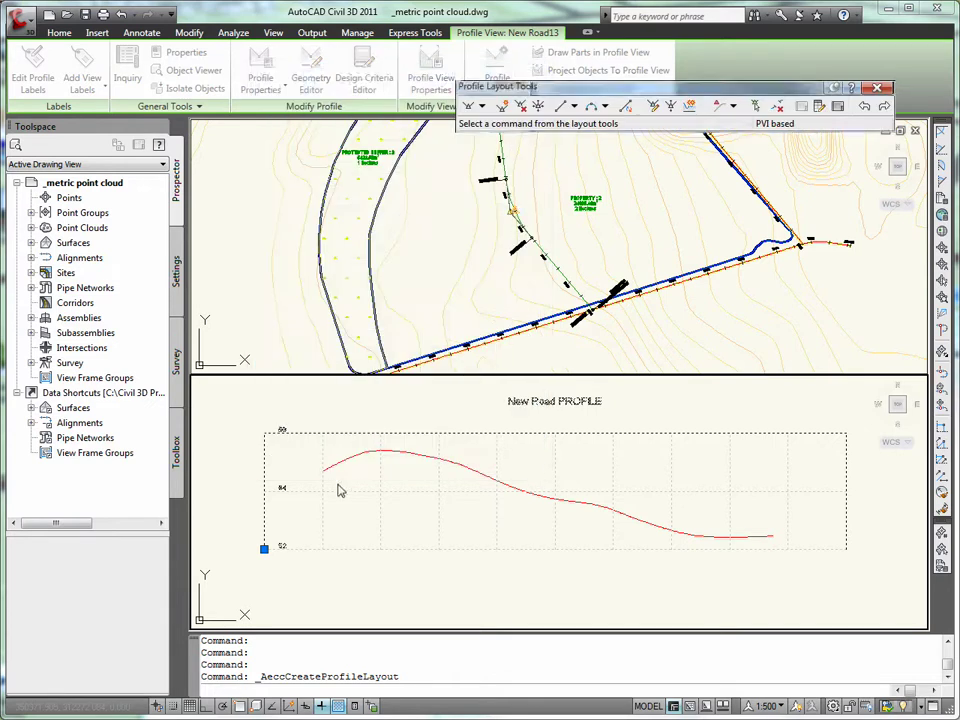
# Step: Draw tangents with curves from the surface profile's start endpoint, through a PVI above its crest, to its far endpoint
pyautogui.click(482, 107)
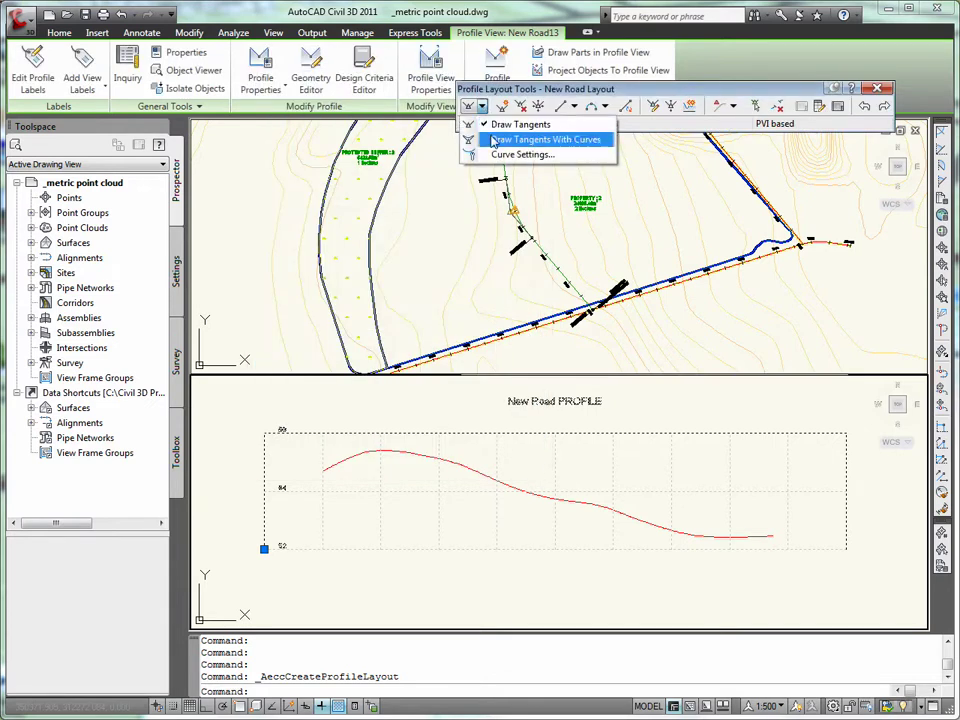
pyautogui.click(505, 139)
pyautogui.write('end')
pyautogui.press('Return')
pyautogui.click(322, 470)
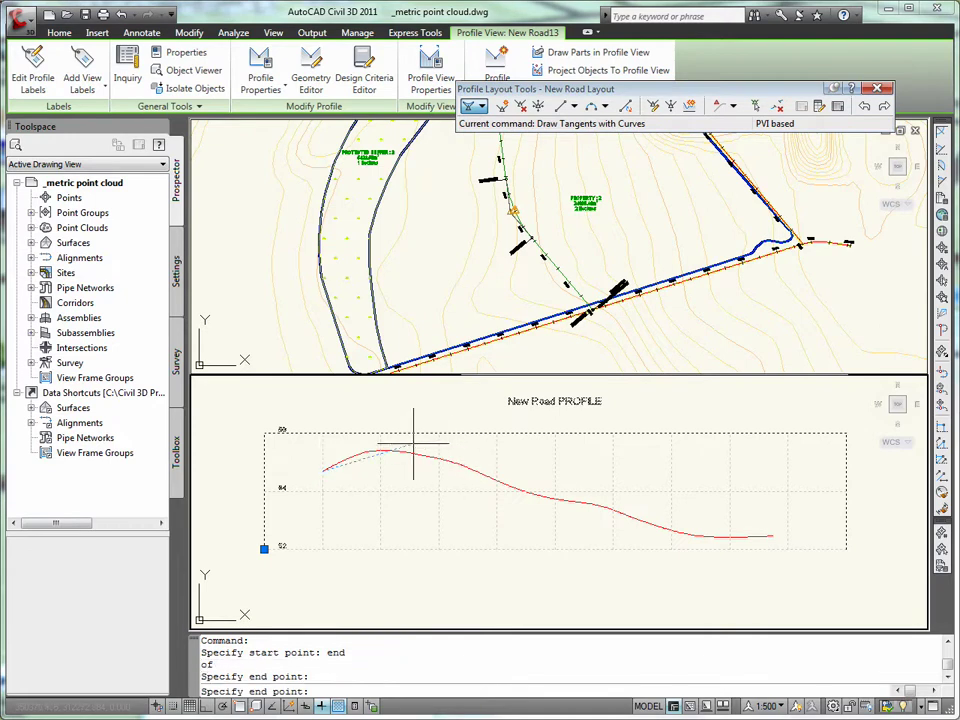
pyautogui.write('end')
pyautogui.press('Return')
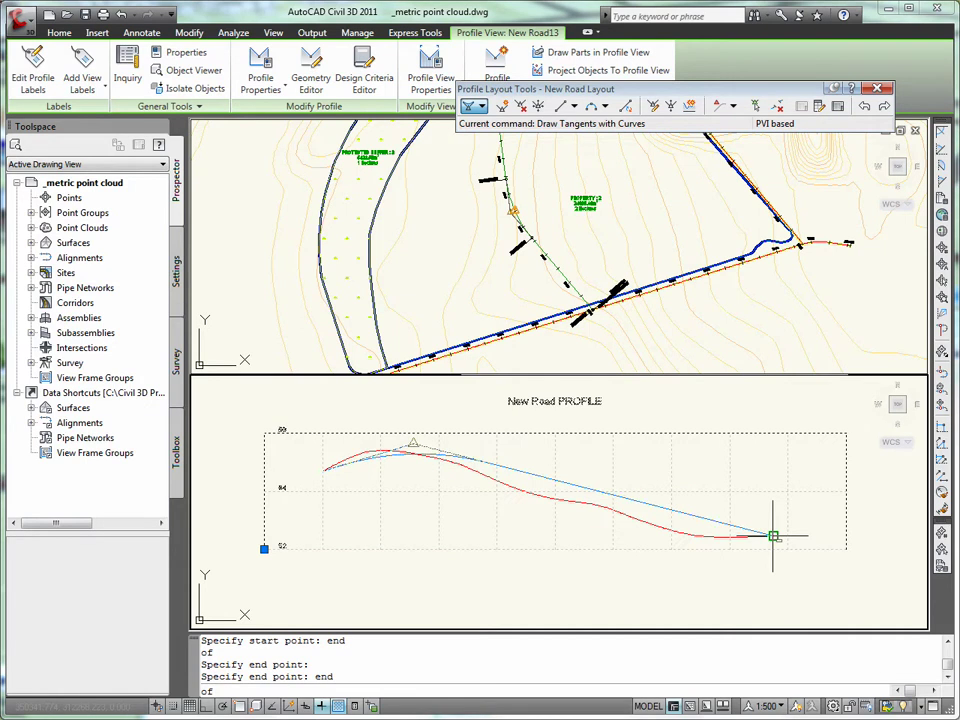
pyautogui.click(773, 536)
pyautogui.press('Return')
# Step: Move the crest curve's label group straight up, clear of the New Road profile lines
pyautogui.scroll(4, 390, 478)
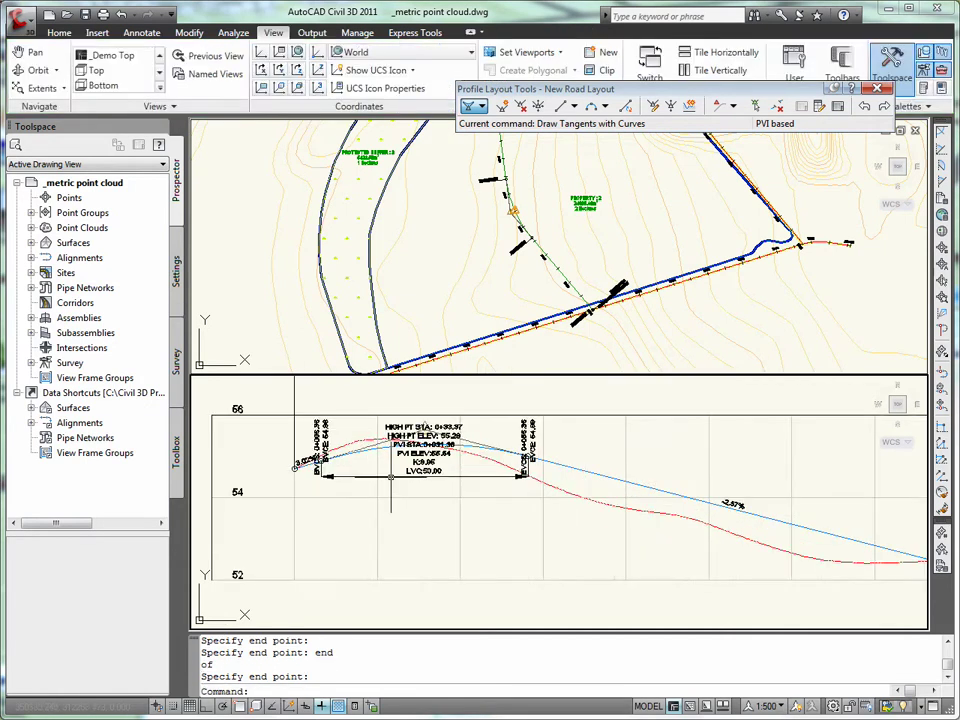
pyautogui.moveTo(390, 478); pyautogui.dragTo(430, 535, button='middle')
pyautogui.click(455, 522)
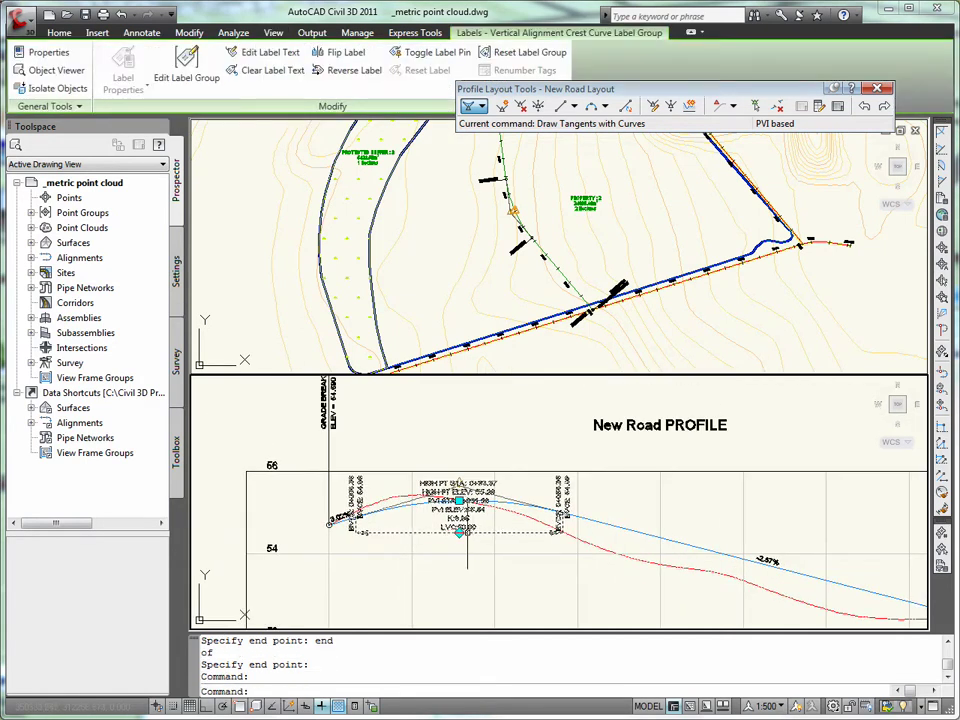
pyautogui.click(459, 531)
pyautogui.click(459, 424)
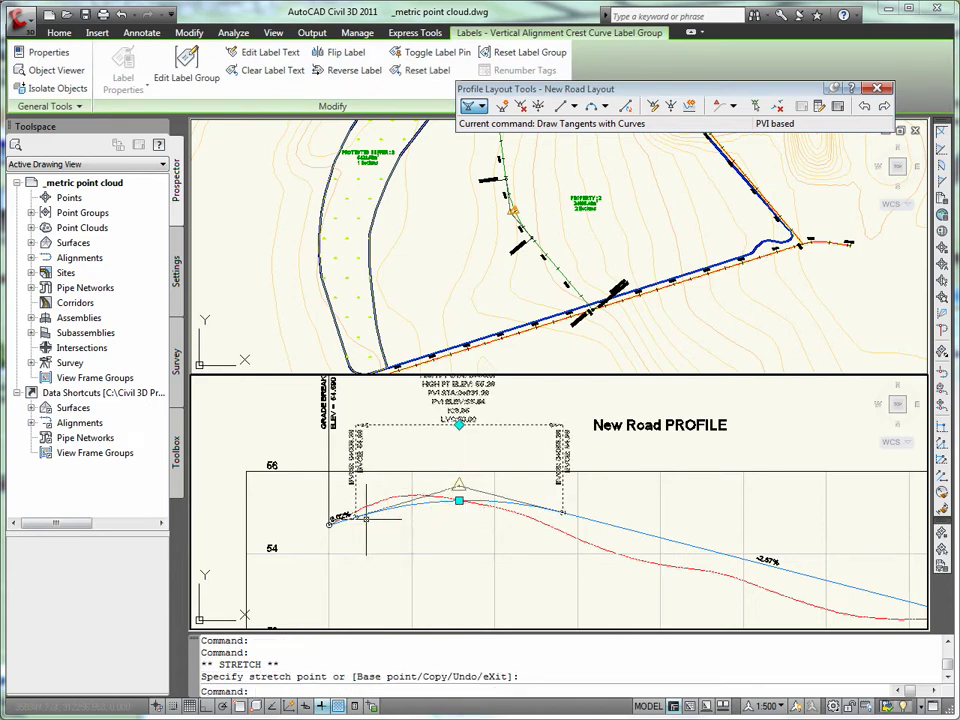
pyautogui.press('Escape')
# Step: Shorten the crest vertical curve to about 34.55 m by adjusting its ends, and close the profile layout tools
pyautogui.click(459, 497)
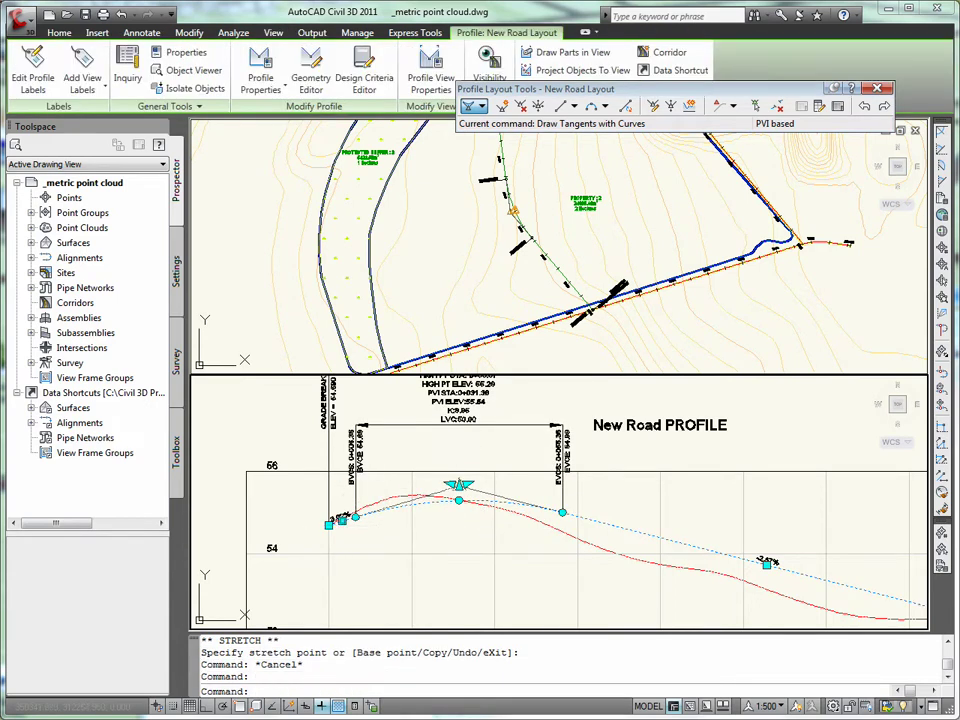
pyautogui.click(355, 516)
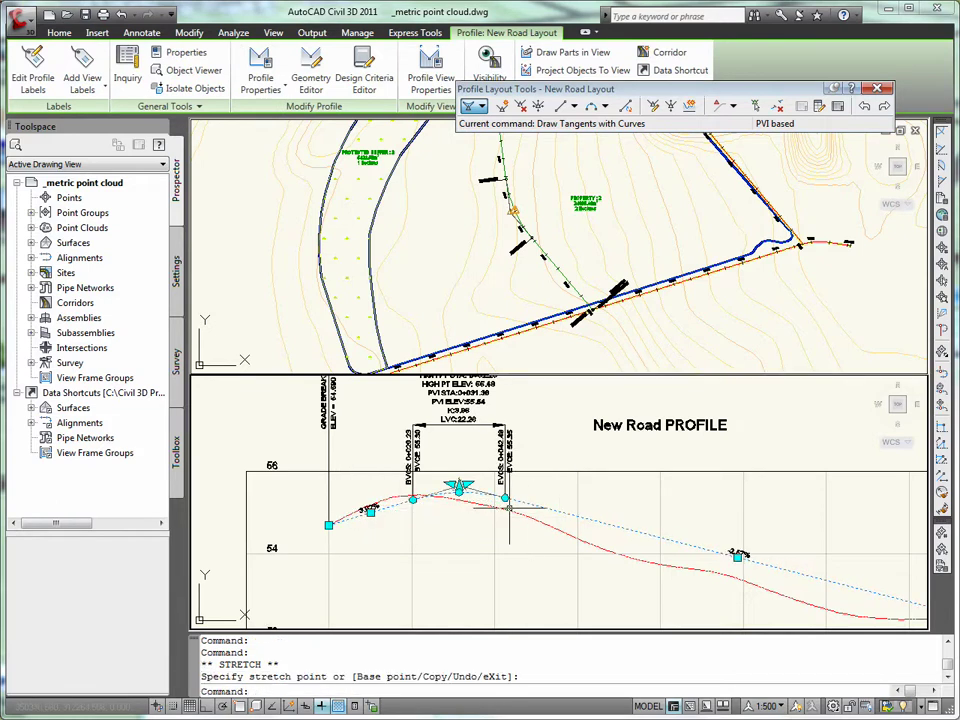
pyautogui.click(505, 498)
pyautogui.click(531, 509)
pyautogui.press('Escape')
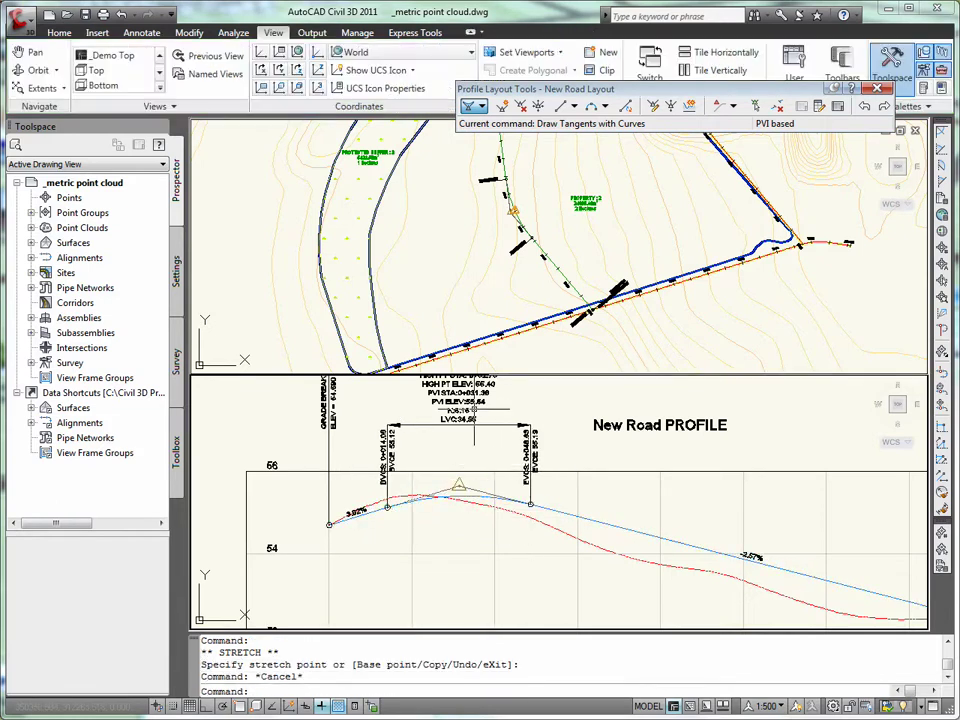
pyautogui.scroll(3, 476, 416)
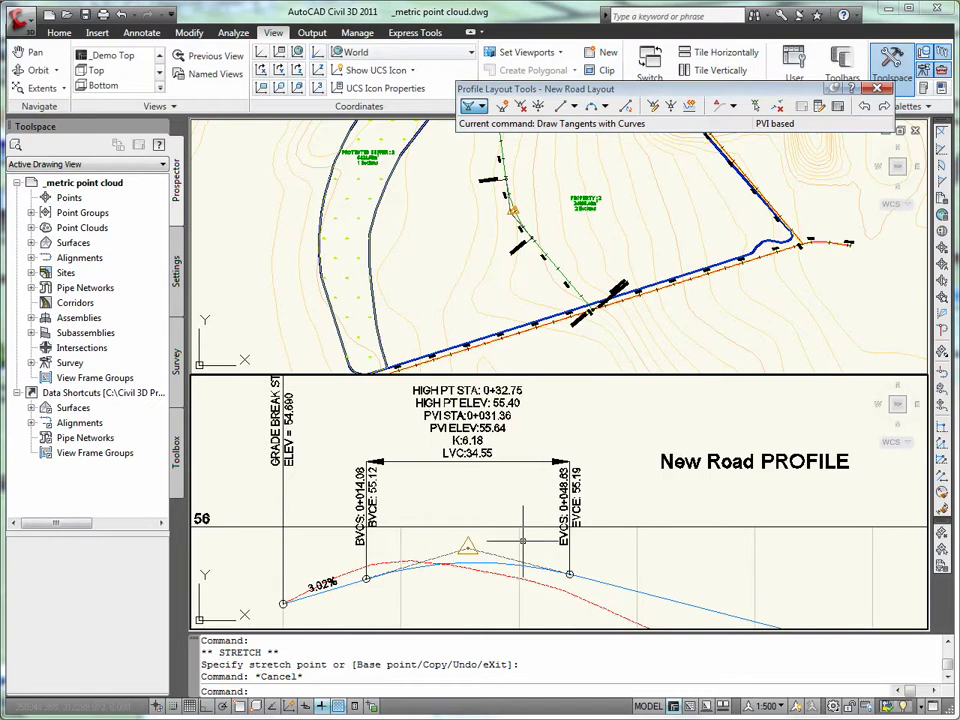
pyautogui.scroll(-4, 525, 529)
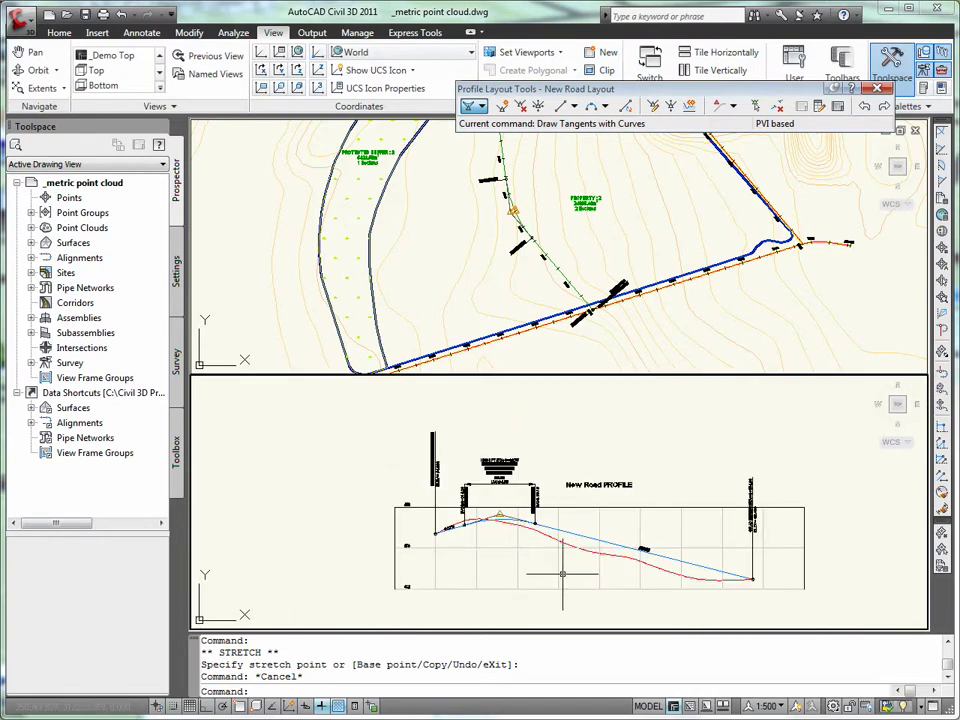
pyautogui.click(877, 88)
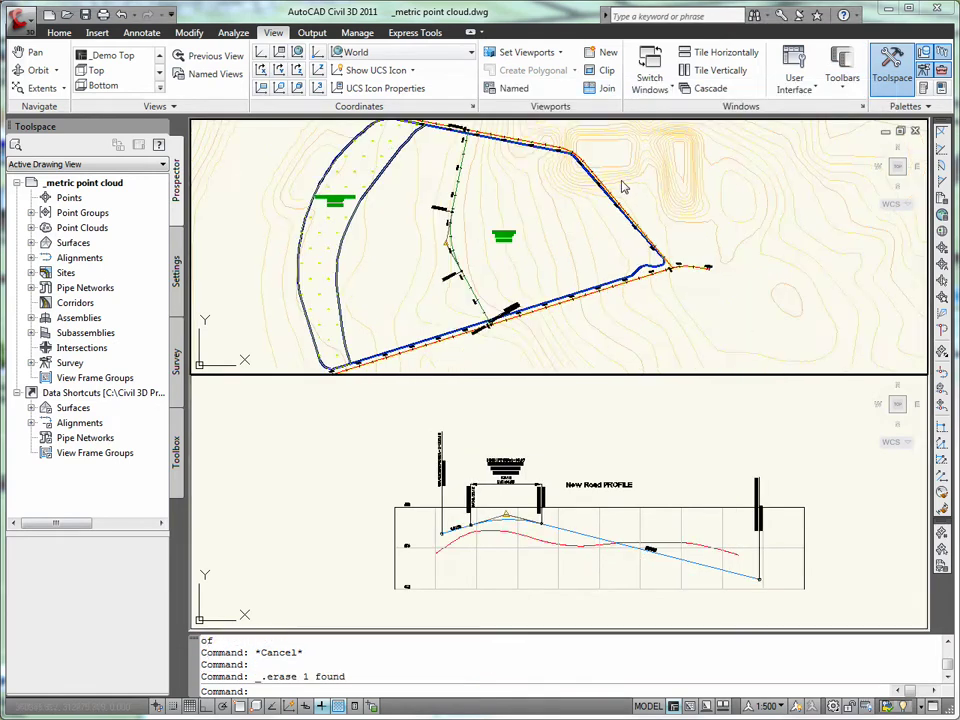
# Step: Switch to a single plan viewport and move the start point of New Road's curve to about station 0+038
pyautogui.click(559, 51)
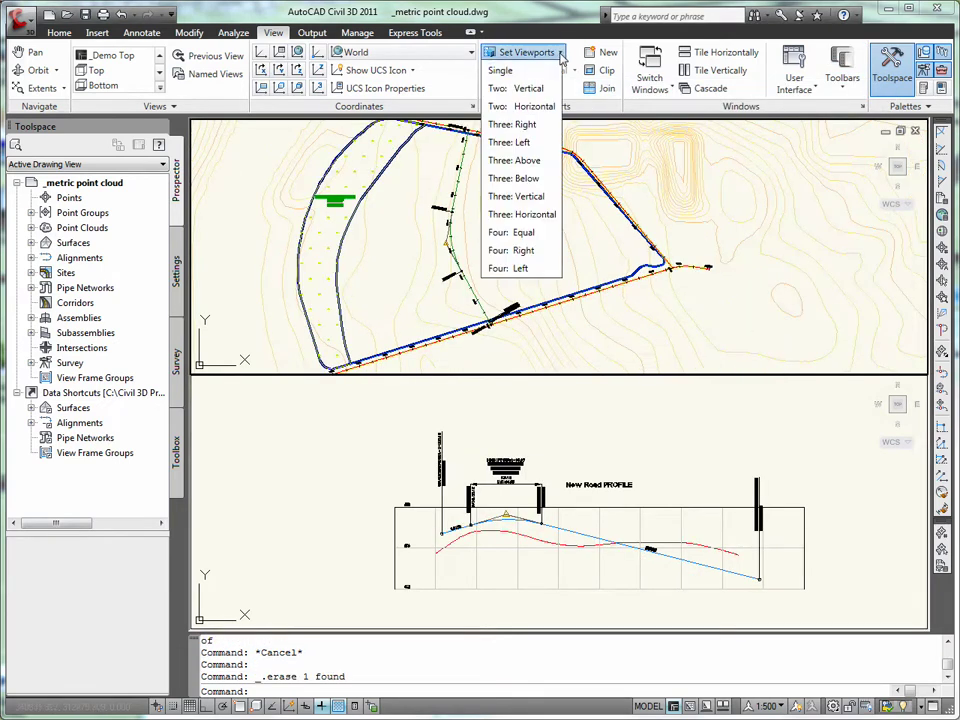
pyautogui.click(499, 73)
pyautogui.scroll(5, 525, 364)
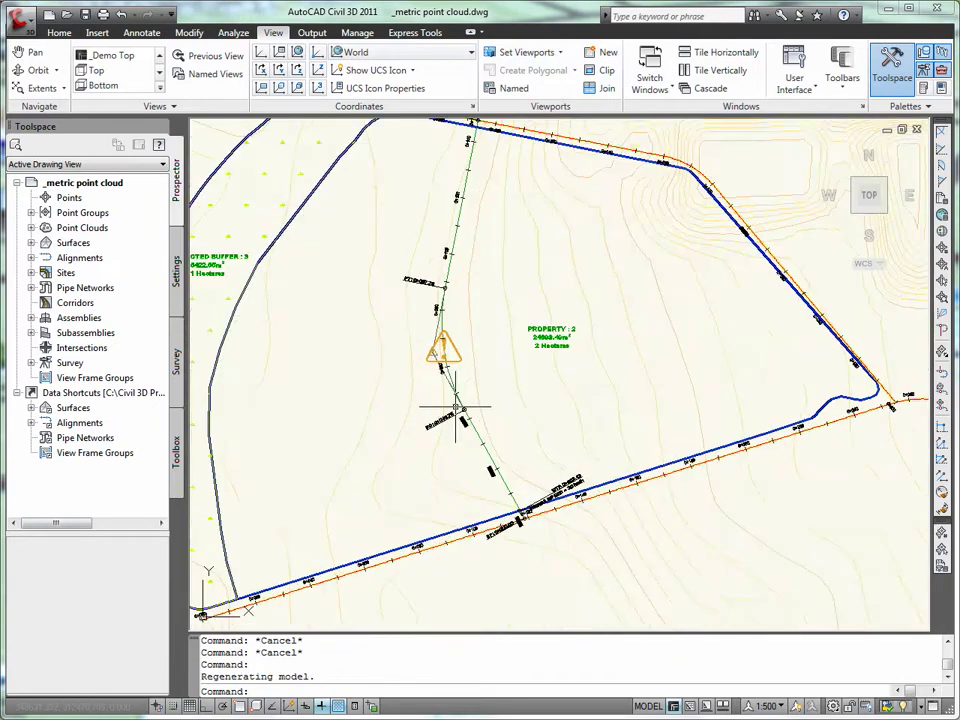
pyautogui.scroll(3, 490, 399)
pyautogui.click(506, 392)
pyautogui.click(506, 410)
pyautogui.click(545, 442)
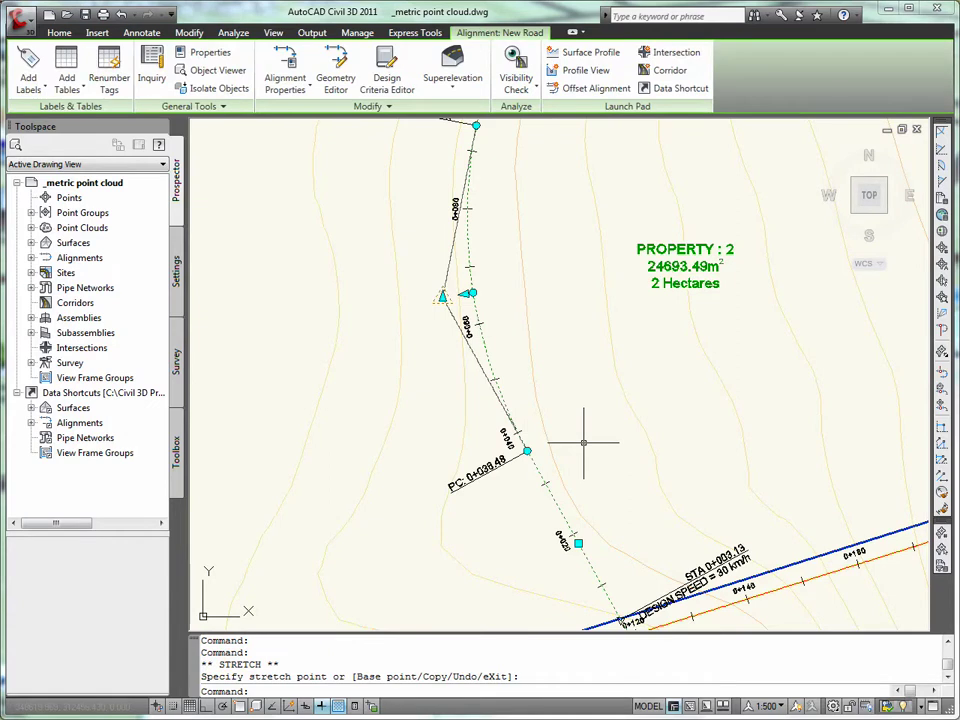
pyautogui.press('Escape')
# Step: Examine New Road's junction with the southern road and its overall layout across the Property 2 parcel
pyautogui.moveTo(626, 591); pyautogui.dragTo(583, 391, button='middle')
pyautogui.scroll(2, 592, 461)
pyautogui.scroll(2, 592, 461)
pyautogui.scroll(-4, 592, 461)
pyautogui.scroll(-2, 592, 461)
pyautogui.moveTo(590, 405); pyautogui.dragTo(467, 311, button='middle')
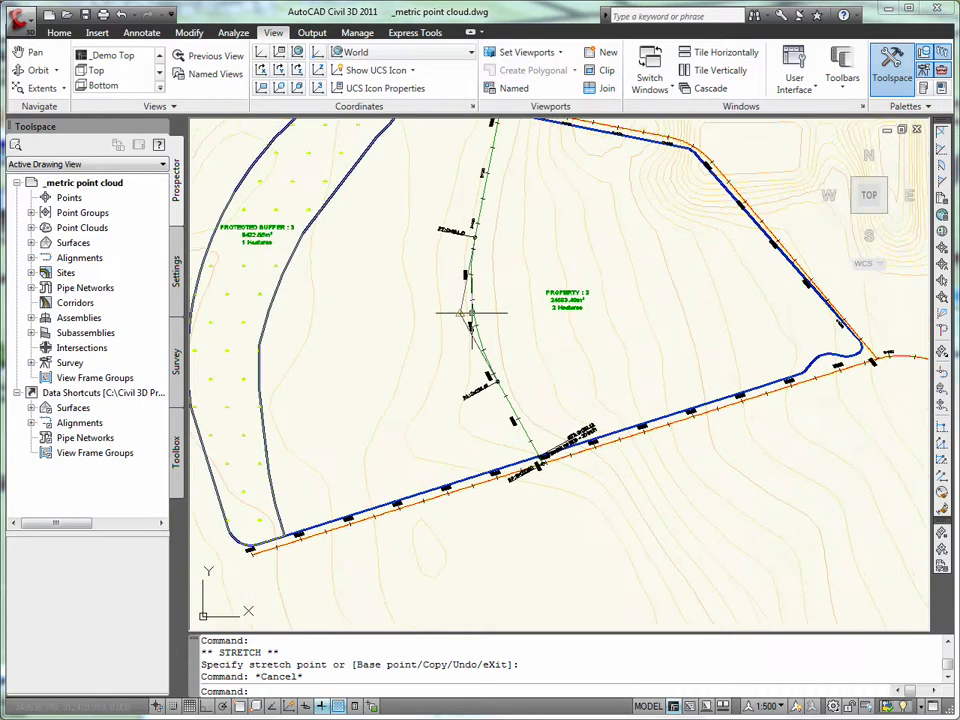
pyautogui.click(60, 33)
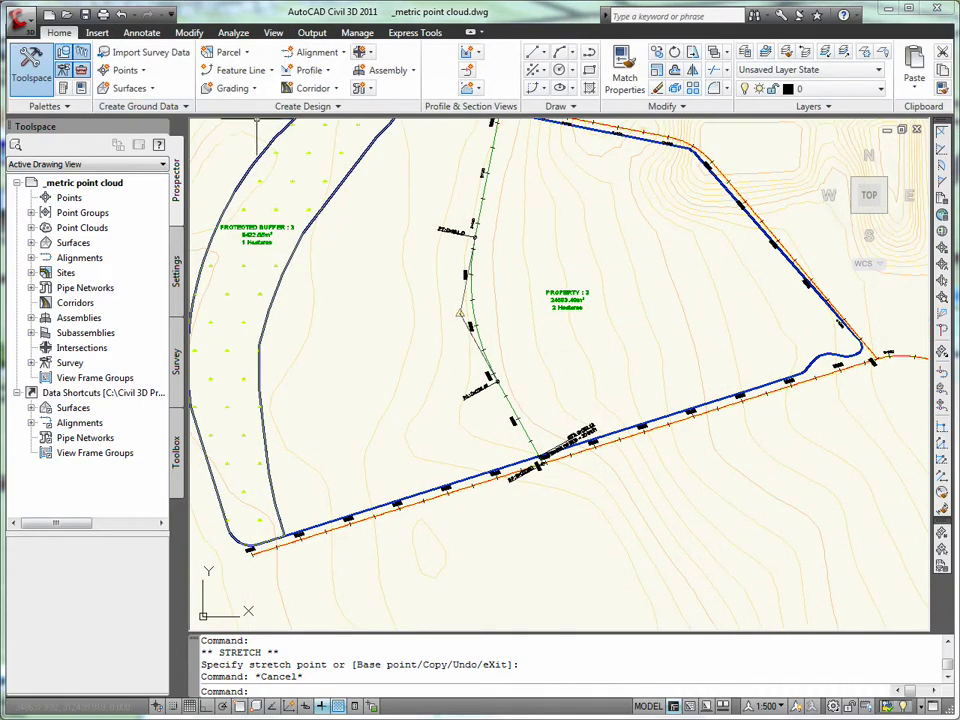
# Step: Create an intersection where New Road meets Park Avenue, keeping the primary road crown and building a new corridor that daylights to Conceptual Surface
pyautogui.click(371, 57)
pyautogui.click(405, 137)
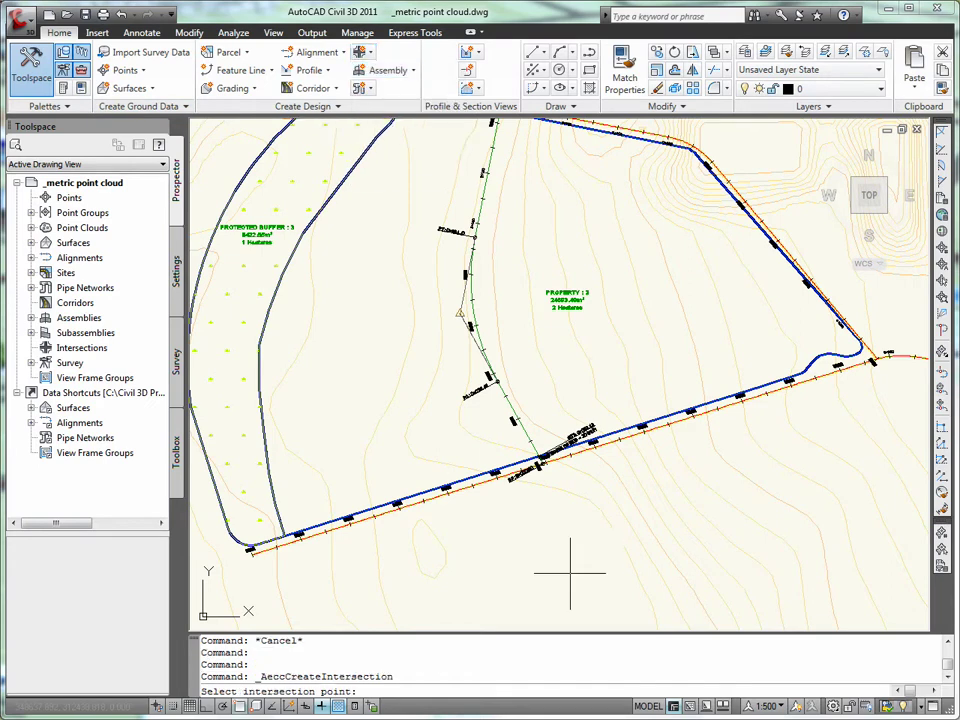
pyautogui.scroll(8, 540, 462)
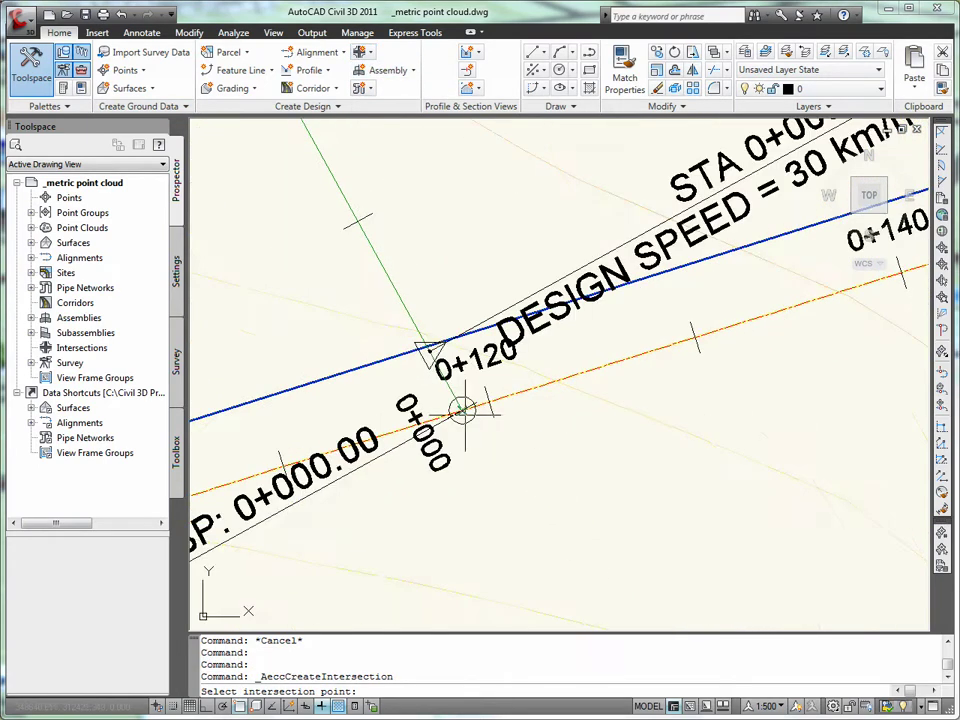
pyautogui.click(461, 408)
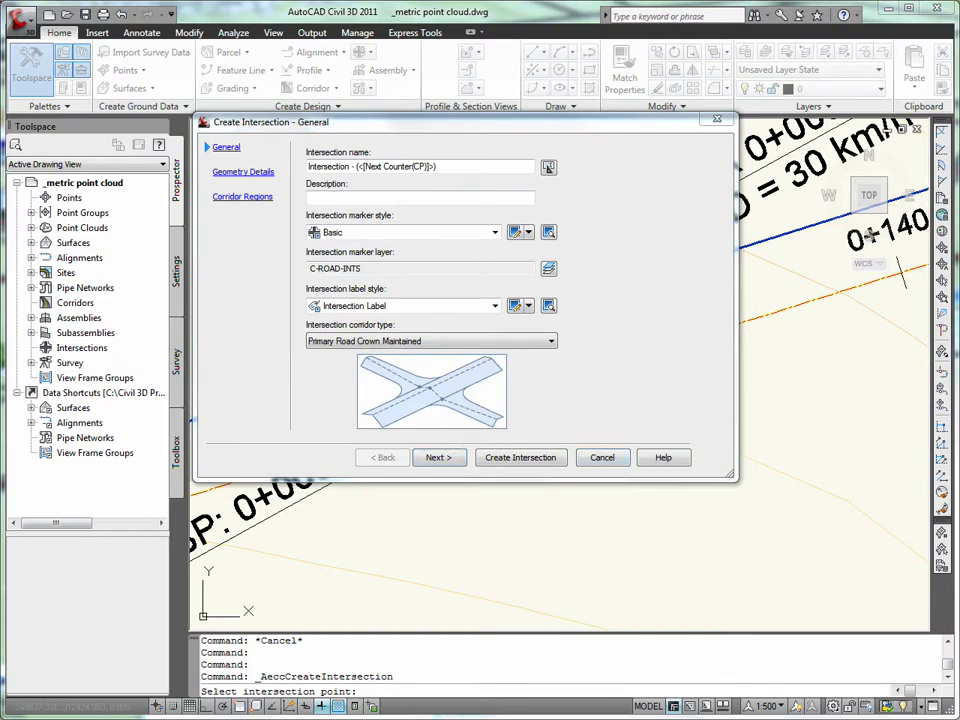
pyautogui.click(441, 458)
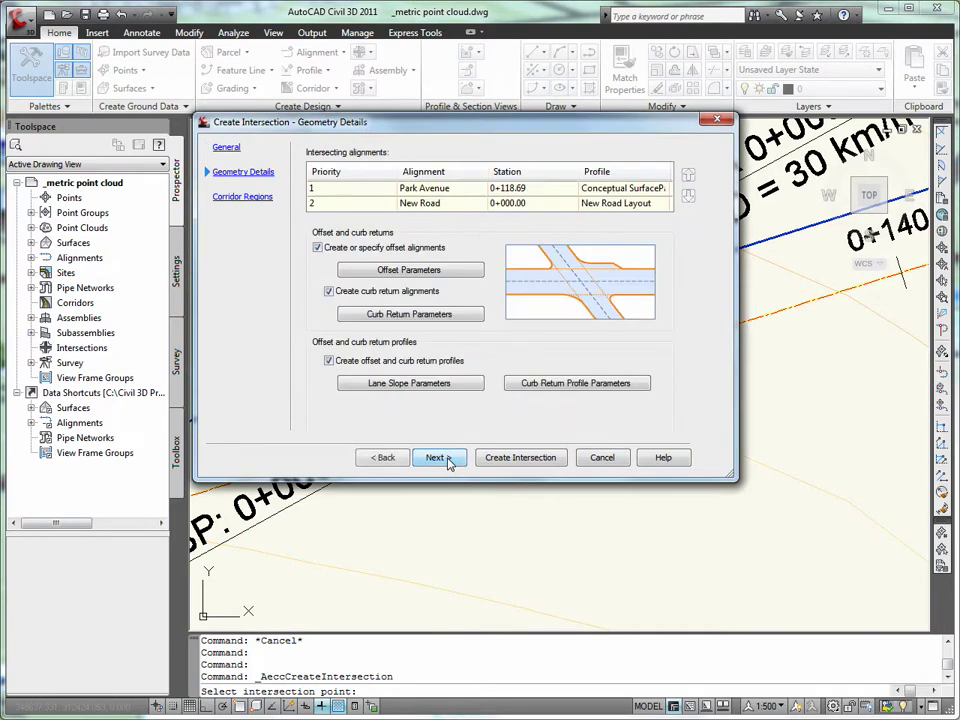
pyautogui.click(446, 458)
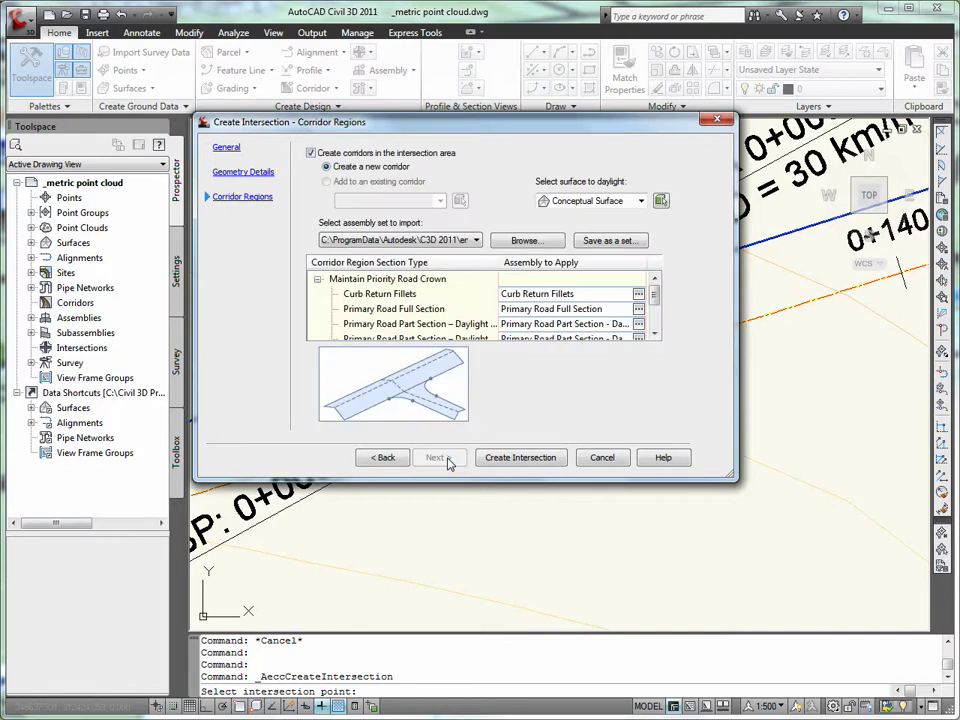
pyautogui.click(519, 458)
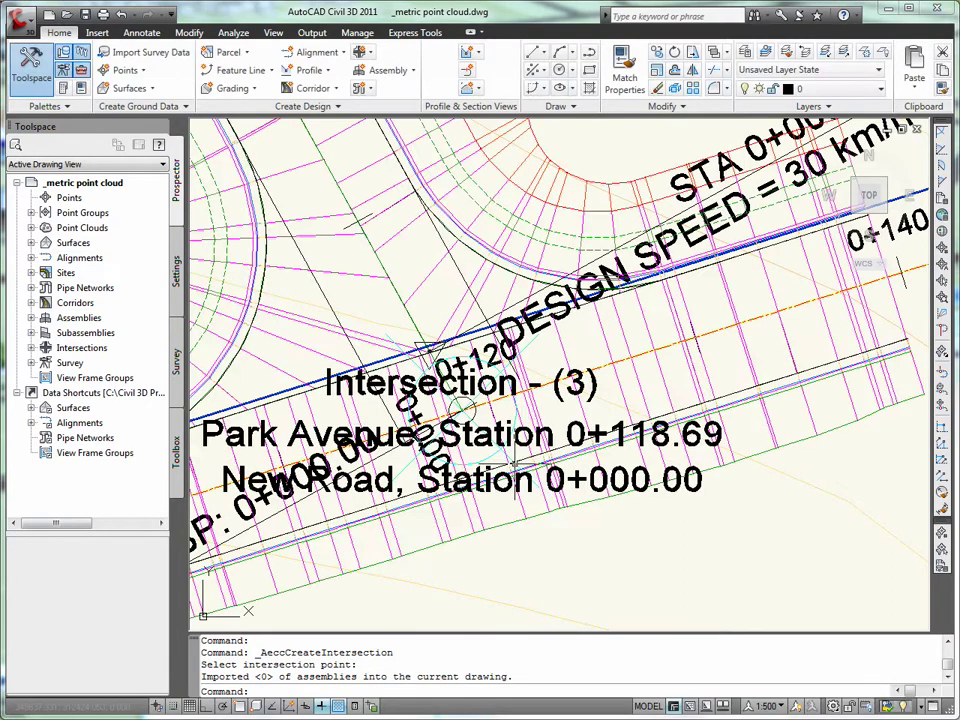
# Step: Create an intersection at New Road's northern end on River Street, keeping the primary road crown and adding it to the existing Corridor - (2)
pyautogui.scroll(-4, 542, 425)
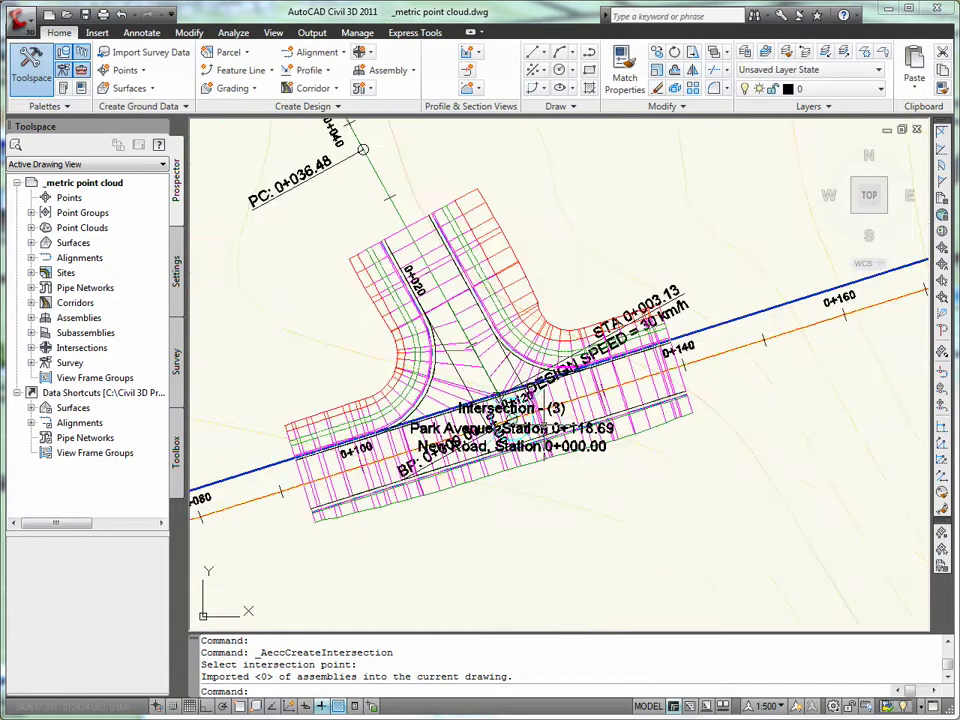
pyautogui.scroll(-4, 544, 424)
pyautogui.moveTo(485, 309)
pyautogui.mouseDown(button='middle')
pyautogui.moveTo(504, 354)
pyautogui.moveTo(504, 427)
pyautogui.mouseUp(button='middle')
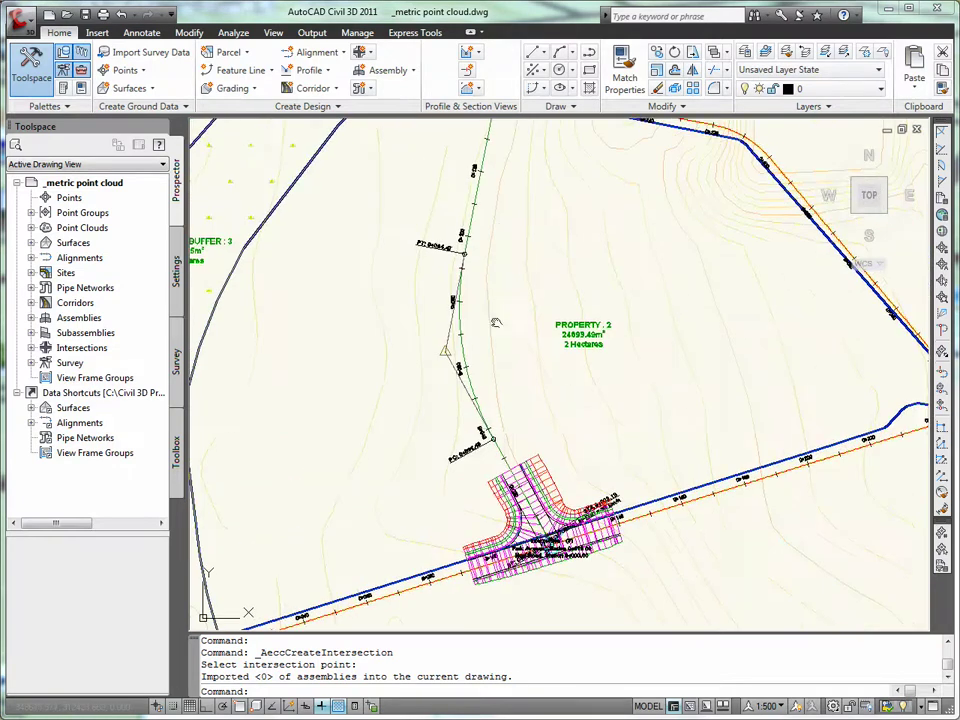
pyautogui.moveTo(516, 162); pyautogui.dragTo(480, 331, button='middle')
pyautogui.scroll(4, 458, 250)
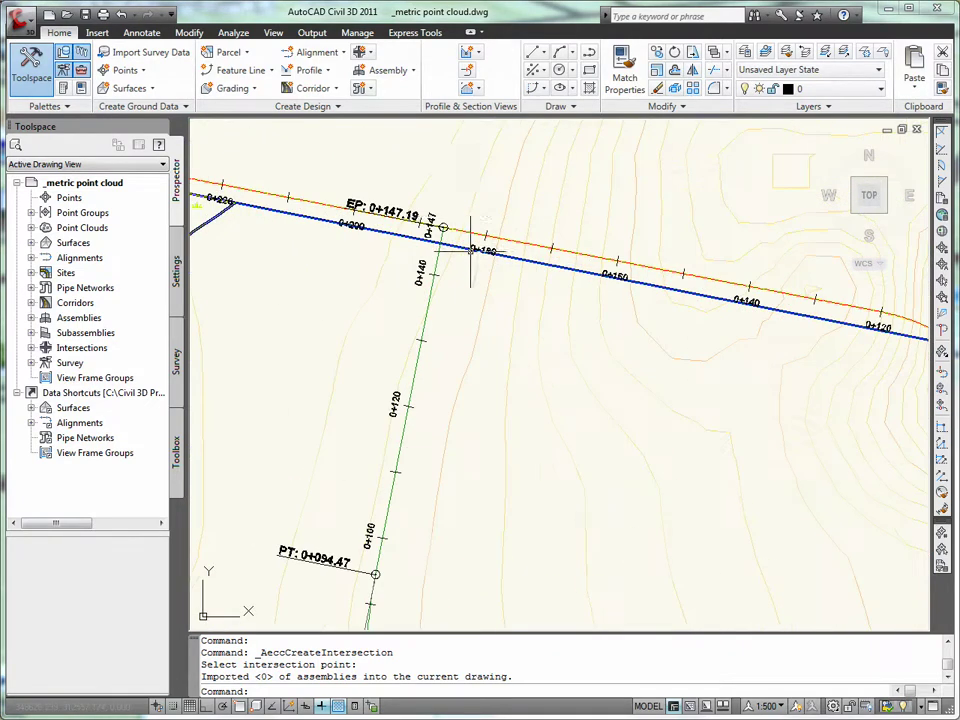
pyautogui.scroll(3, 451, 215)
pyautogui.click(362, 51)
pyautogui.click(405, 79)
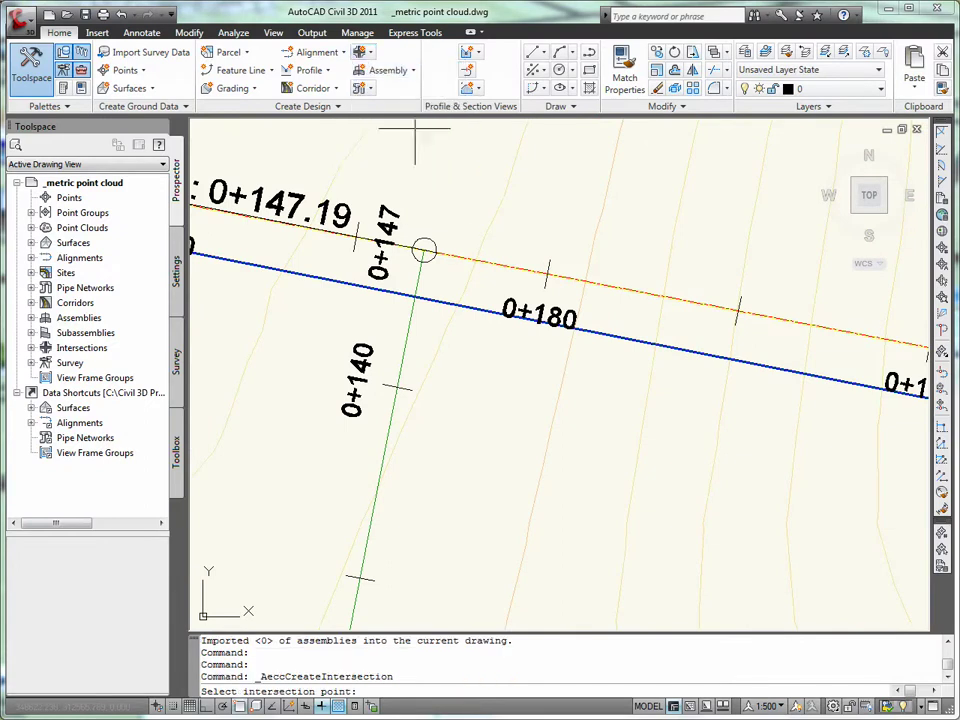
pyautogui.click(424, 249)
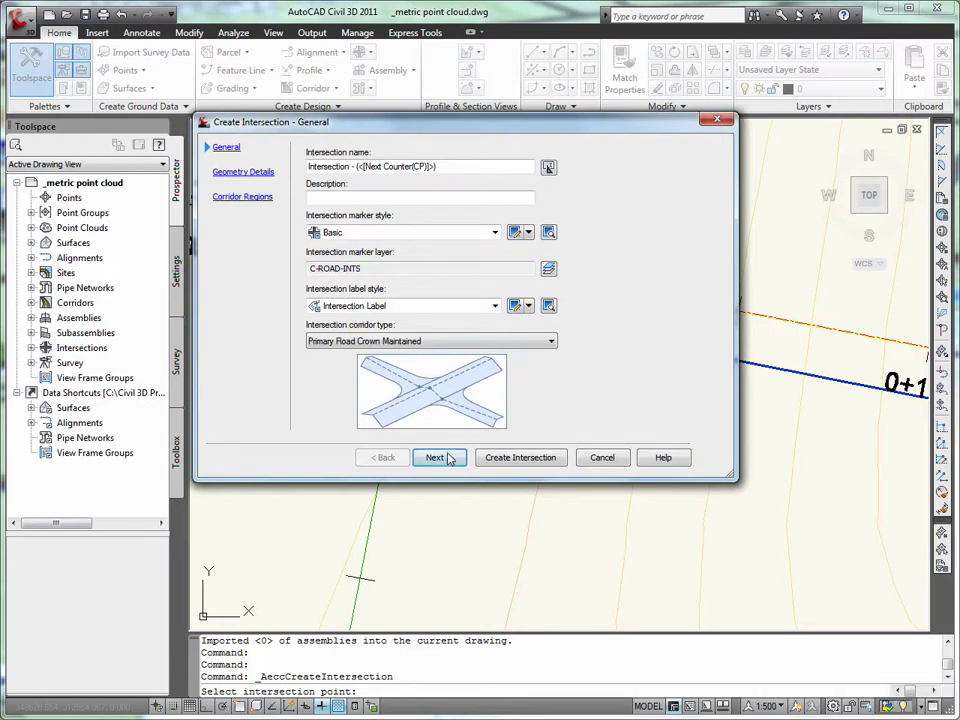
pyautogui.click(438, 457)
pyautogui.click(440, 458)
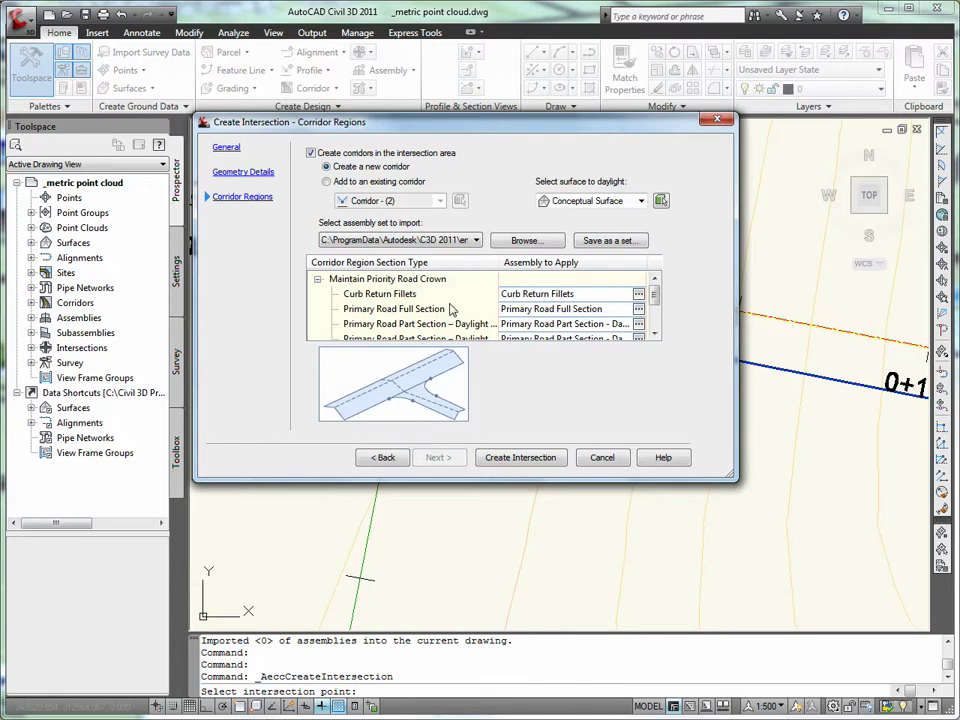
pyautogui.click(354, 184)
pyautogui.click(499, 459)
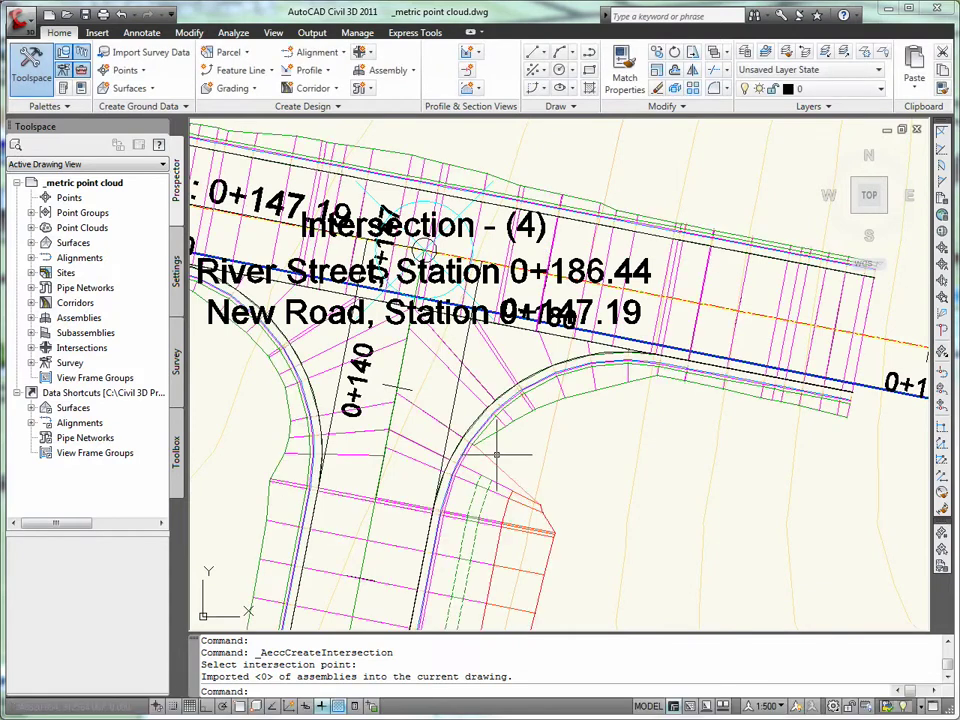
# Step: Move the River Street intersection label up and to the right, clear of the road lines
pyautogui.scroll(-2, 520, 372)
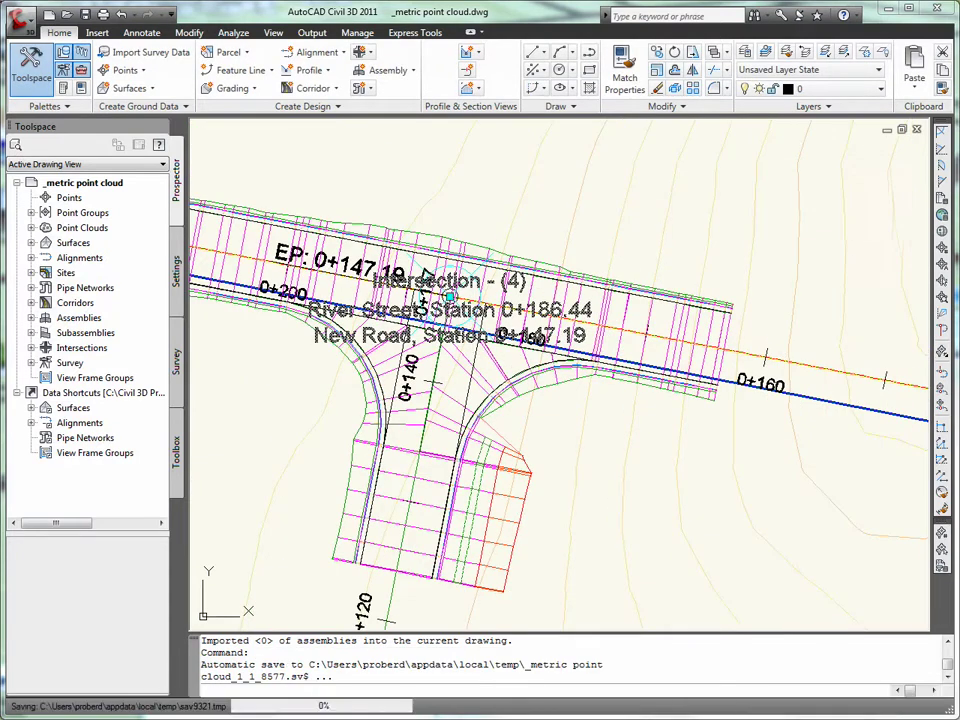
pyautogui.click(424, 277)
pyautogui.click(449, 296)
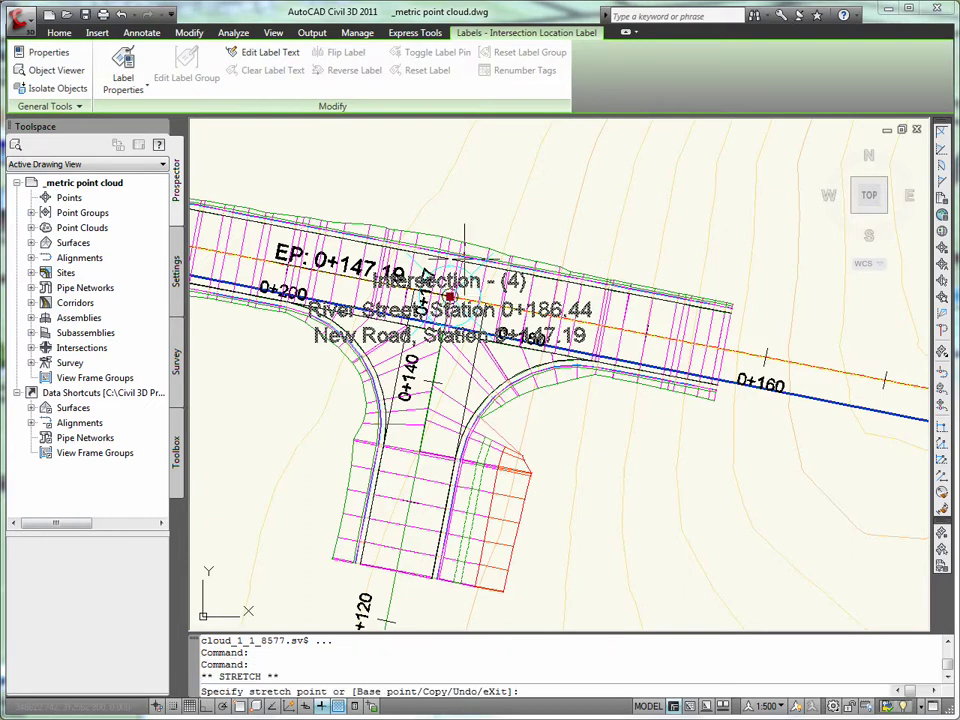
pyautogui.click(517, 168)
pyautogui.press('Escape')
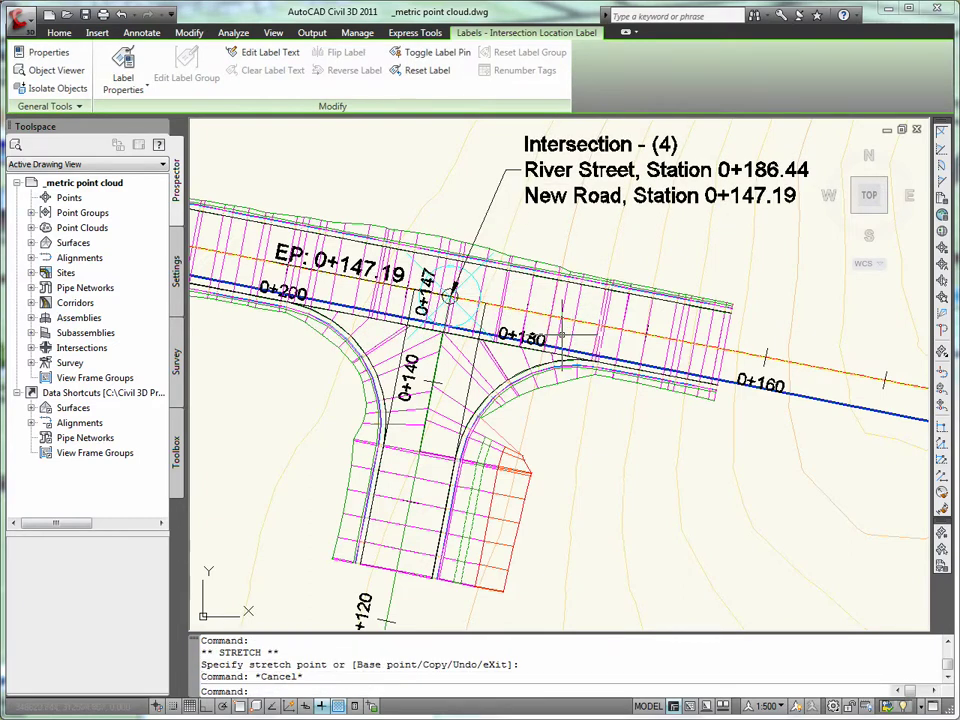
pyautogui.press('Escape')
# Step: Stretch the southern end of the River Street intersection's corridor region along New Road to meet the Park Avenue intersection's region
pyautogui.scroll(-2, 520, 350)
pyautogui.moveTo(478, 535); pyautogui.dragTo(480, 310, button='middle')
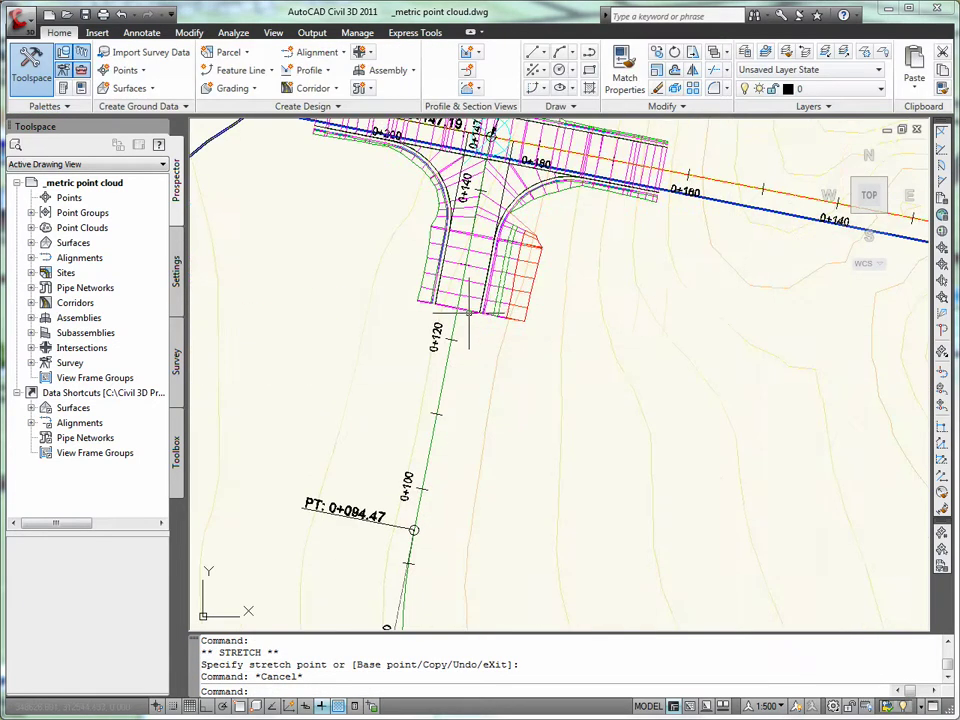
pyautogui.click(468, 312)
pyautogui.click(458, 309)
pyautogui.scroll(-3, 445, 350)
pyautogui.moveTo(455, 560); pyautogui.dragTo(458, 274, button='middle')
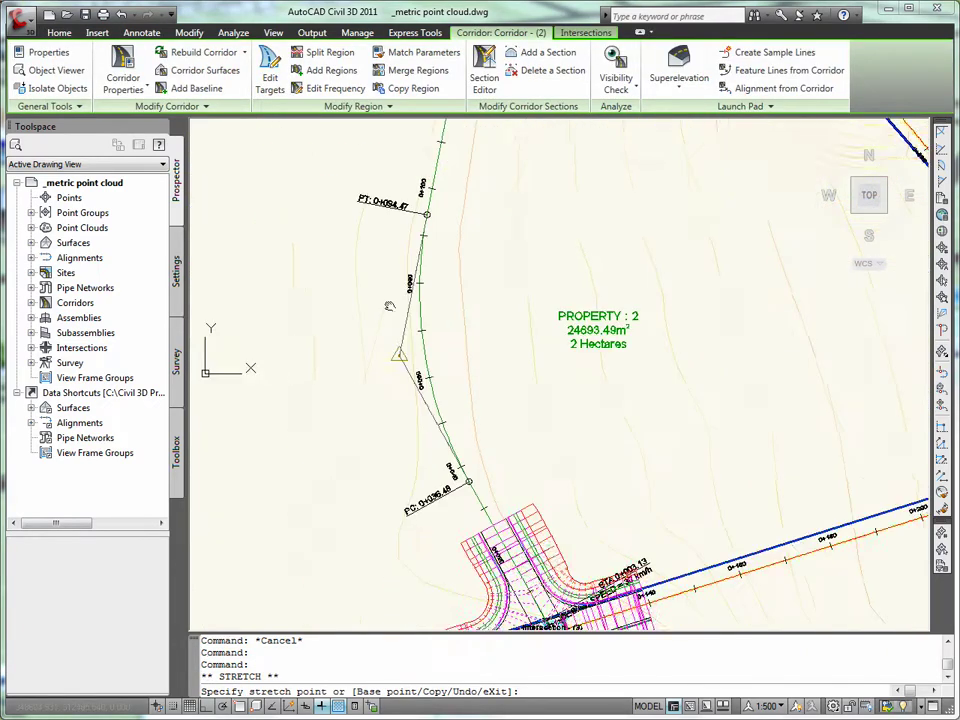
pyautogui.scroll(1, 480, 448)
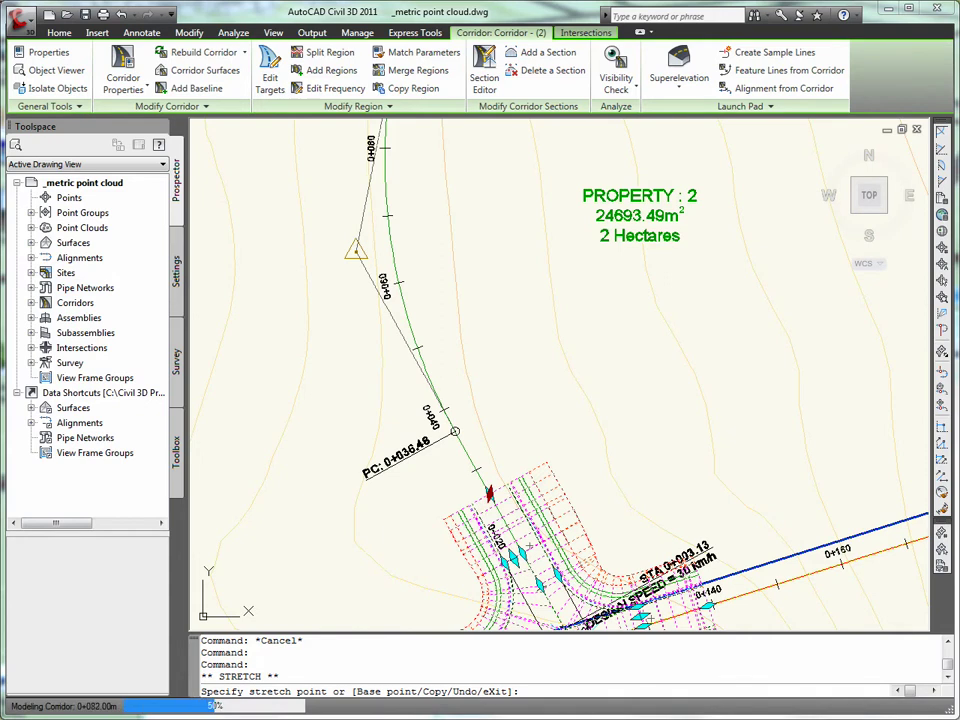
pyautogui.click(489, 493)
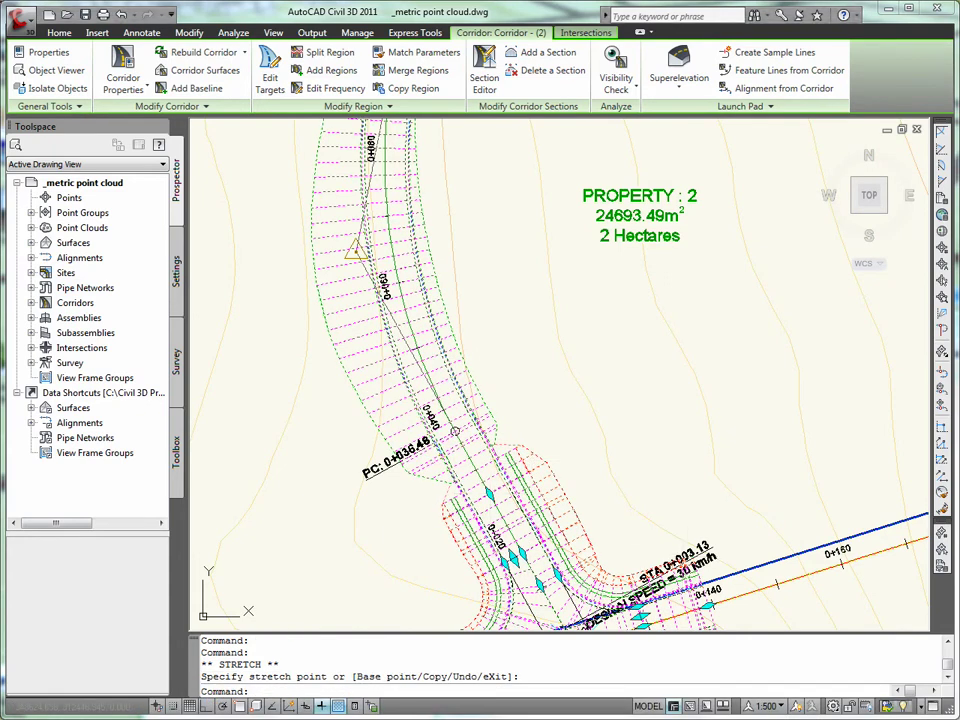
# Step: Set Corridor - (2) to rebuild automatically and clear the selection
pyautogui.click(31, 303)
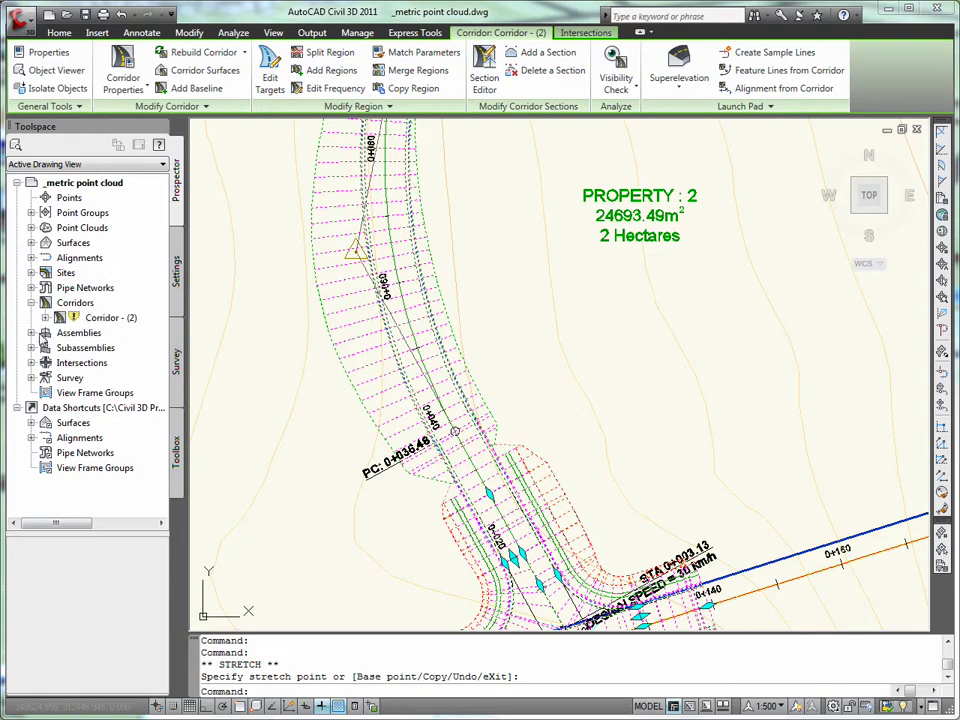
pyautogui.rightClick(99, 318)
pyautogui.click(150, 381)
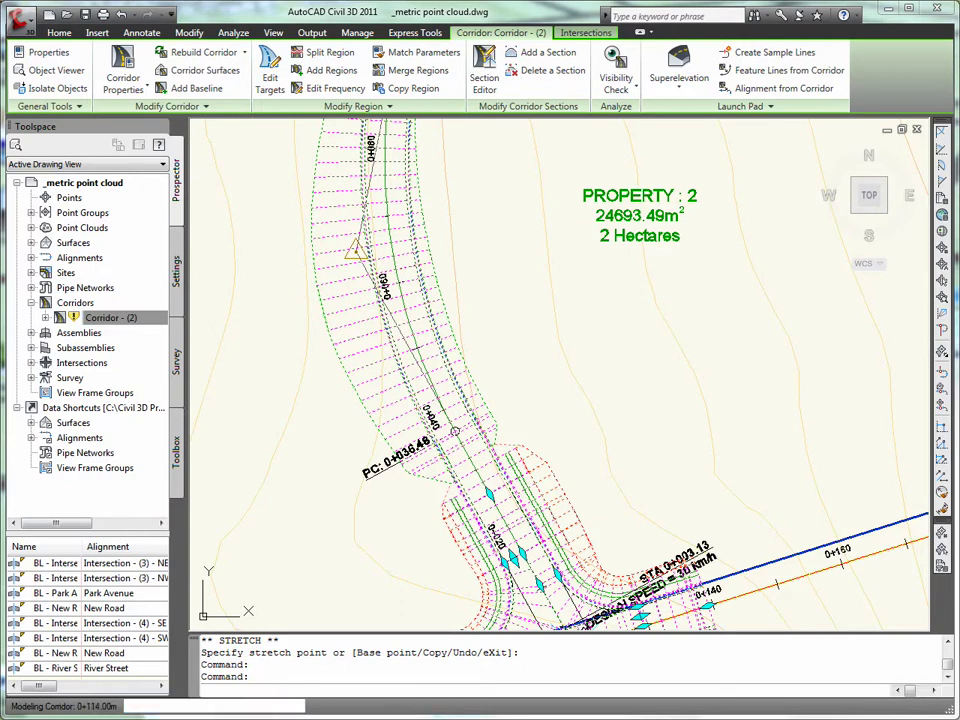
pyautogui.press('Escape')
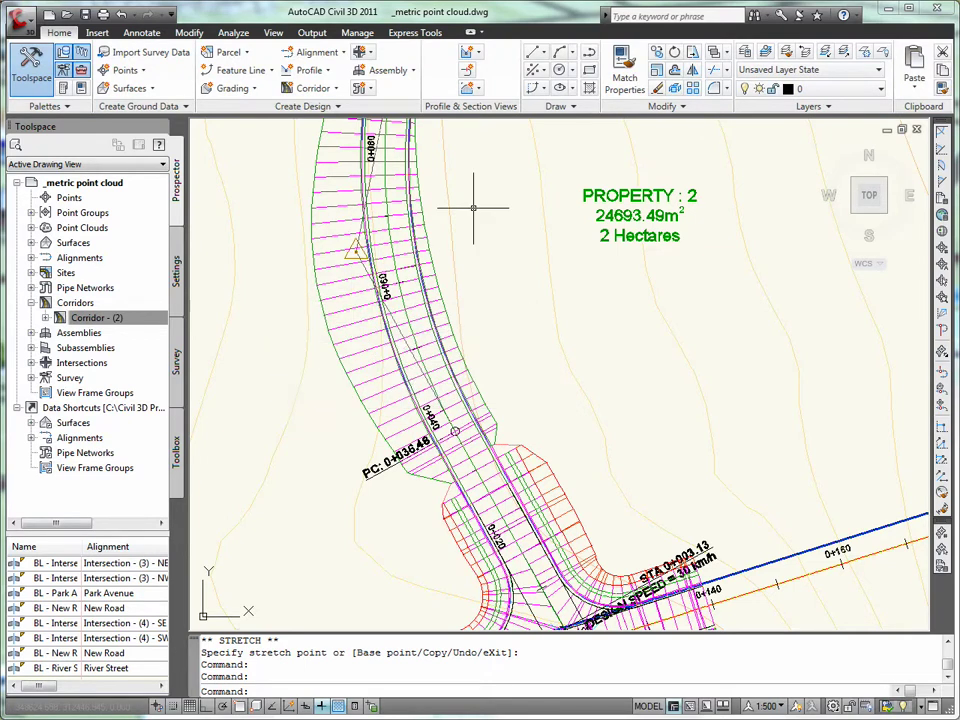
# Step: Restore the saved two-viewport arrangement with the site plan above the profile views
pyautogui.click(273, 32)
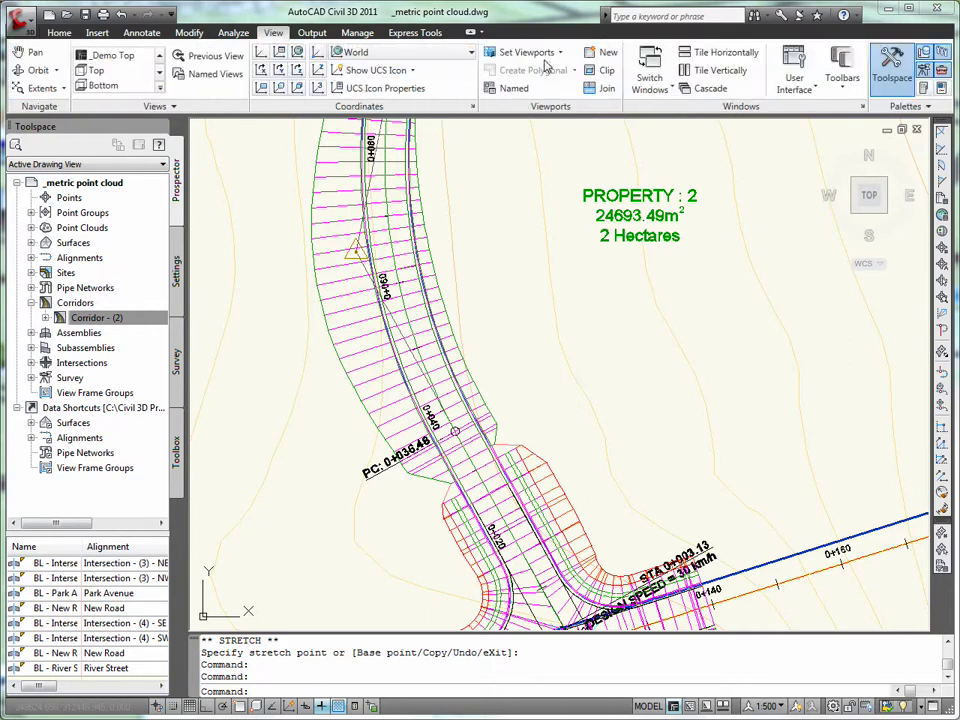
pyautogui.click(527, 90)
pyautogui.click(334, 300)
pyautogui.click(534, 515)
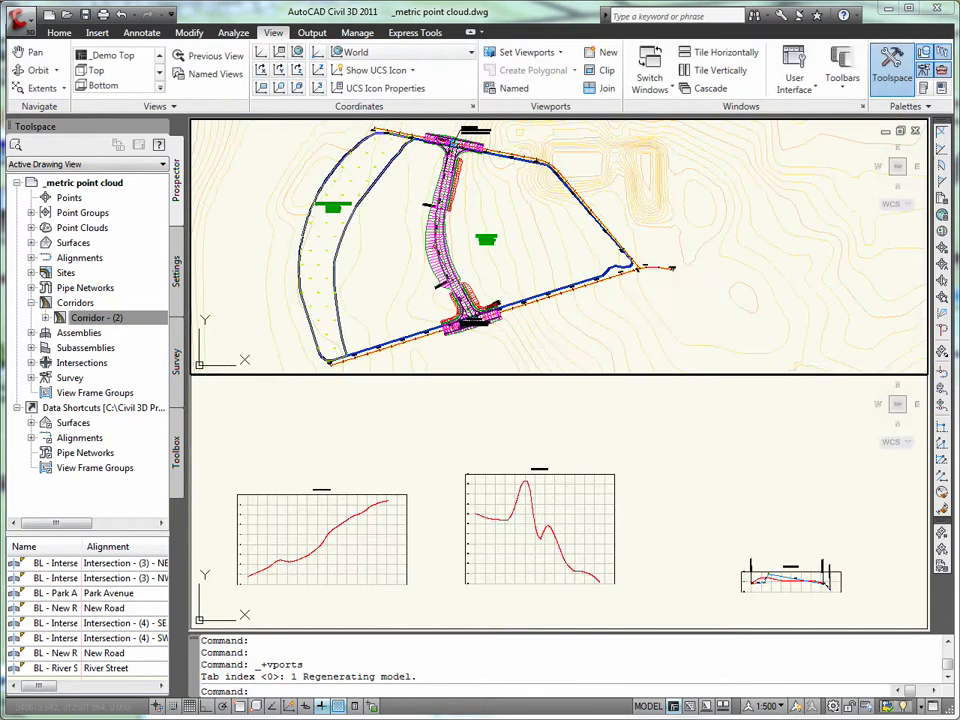
# Step: Move the highest PVI of the New Road layout profile down and further along the road, just above the surface line
pyautogui.click(707, 509)
pyautogui.moveTo(761, 528); pyautogui.dragTo(345, 425, button='middle')
pyautogui.scroll(3, 356, 450)
pyautogui.scroll(5, 358, 472)
pyautogui.moveTo(380, 557); pyautogui.dragTo(453, 568, button='middle')
pyautogui.scroll(1, 495, 330)
pyautogui.scroll(3, 467, 332)
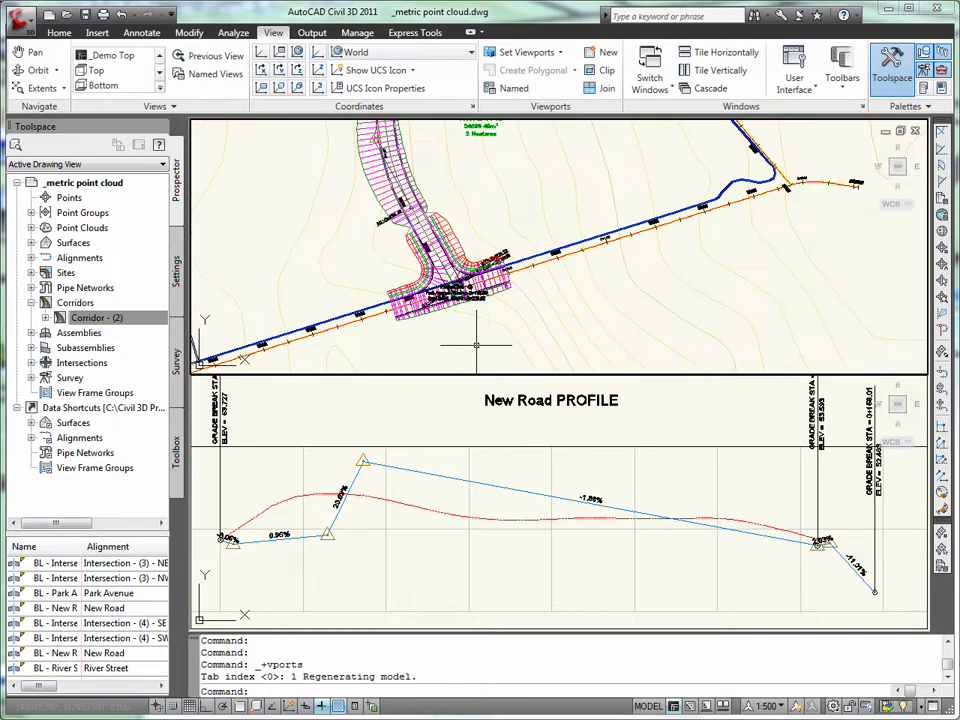
pyautogui.click(375, 470)
pyautogui.click(374, 464)
pyautogui.click(363, 461)
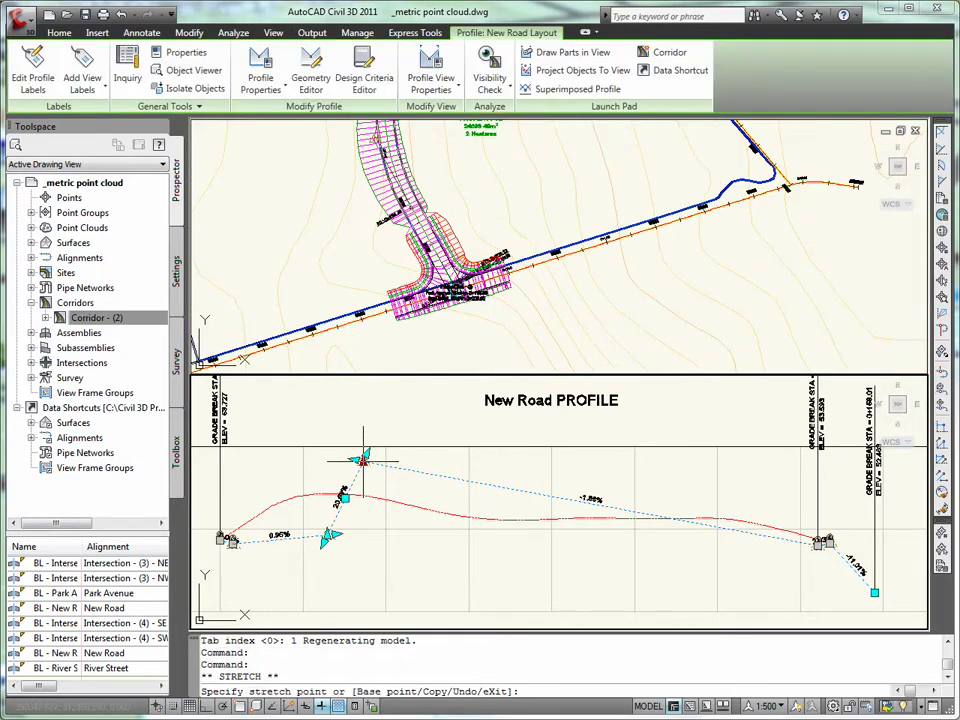
pyautogui.click(455, 508)
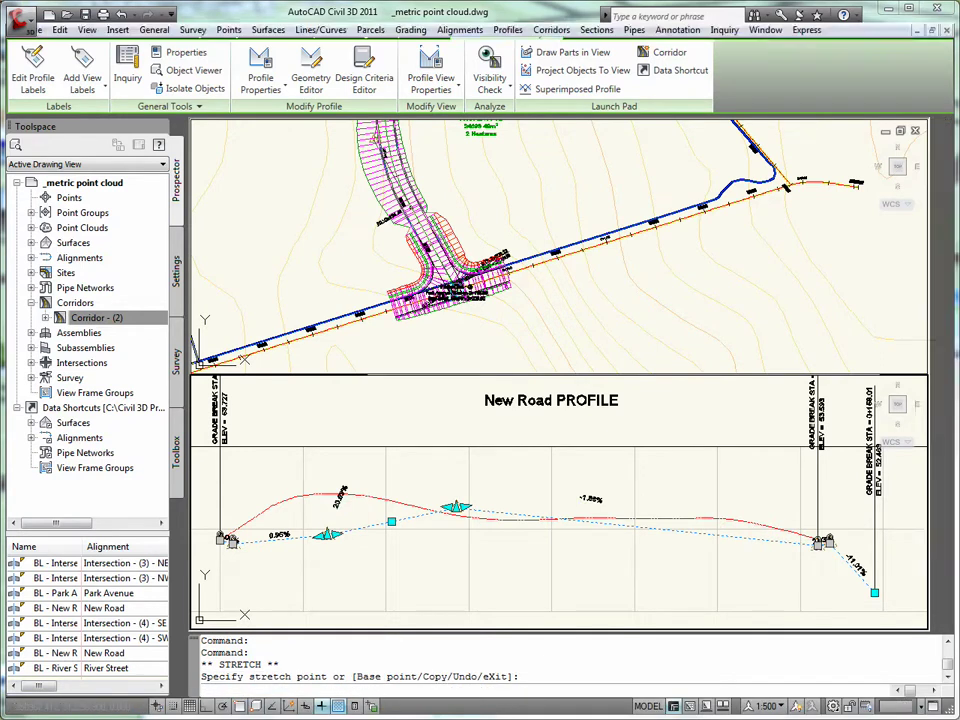
# Step: Move the same New Road layout PVI below the surface line, to about the middle of the road
pyautogui.scroll(-4, 437, 177)
pyautogui.moveTo(441, 177); pyautogui.dragTo(482, 304, button='middle')
pyautogui.scroll(3, 482, 304)
pyautogui.click(457, 518)
pyautogui.click(456, 508)
pyautogui.click(568, 552)
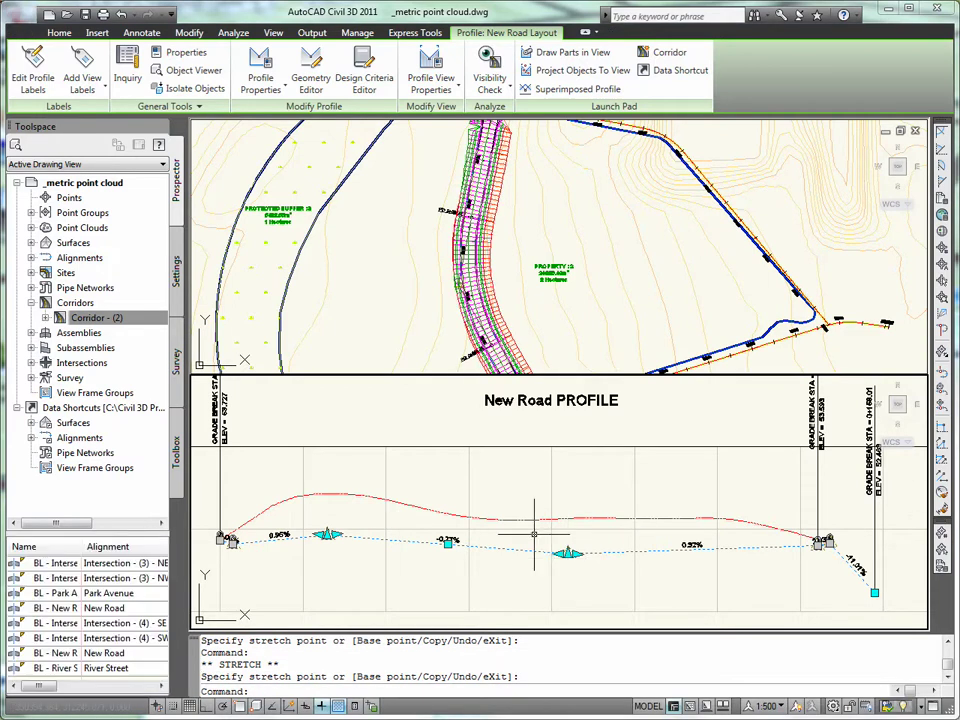
# Step: Examine the locked PVIs and grades at both ends of the New Road layout profile
pyautogui.moveTo(210, 570); pyautogui.dragTo(391, 515, button='middle')
pyautogui.scroll(5, 391, 515)
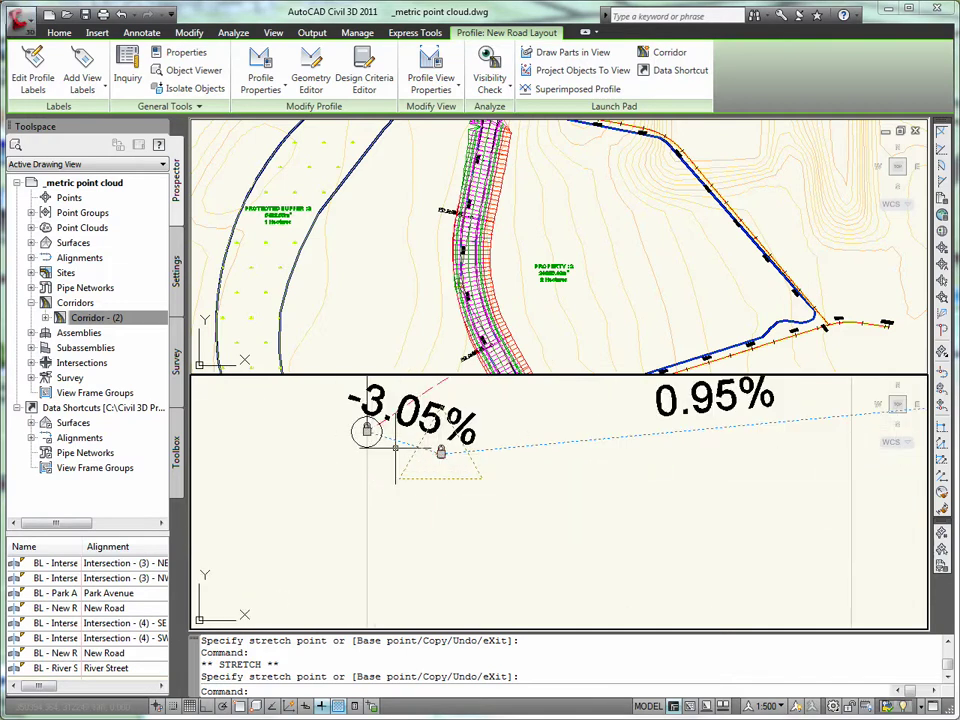
pyautogui.scroll(-4, 459, 456)
pyautogui.moveTo(832, 496); pyautogui.dragTo(404, 491, button='middle')
pyautogui.scroll(5, 553, 454)
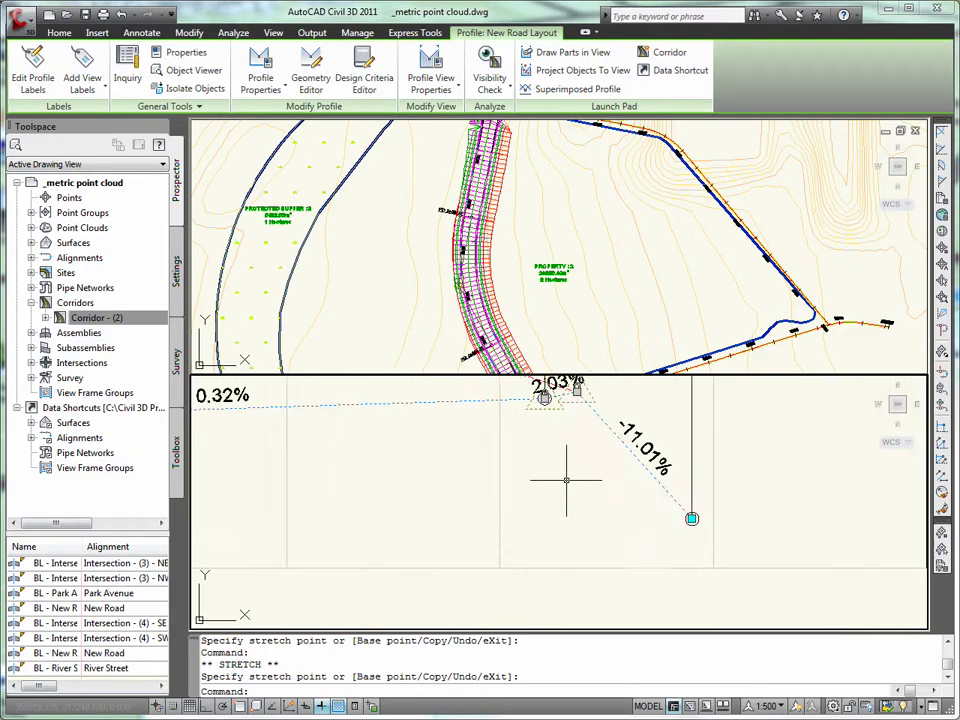
pyautogui.moveTo(574, 480); pyautogui.dragTo(597, 515, button='middle')
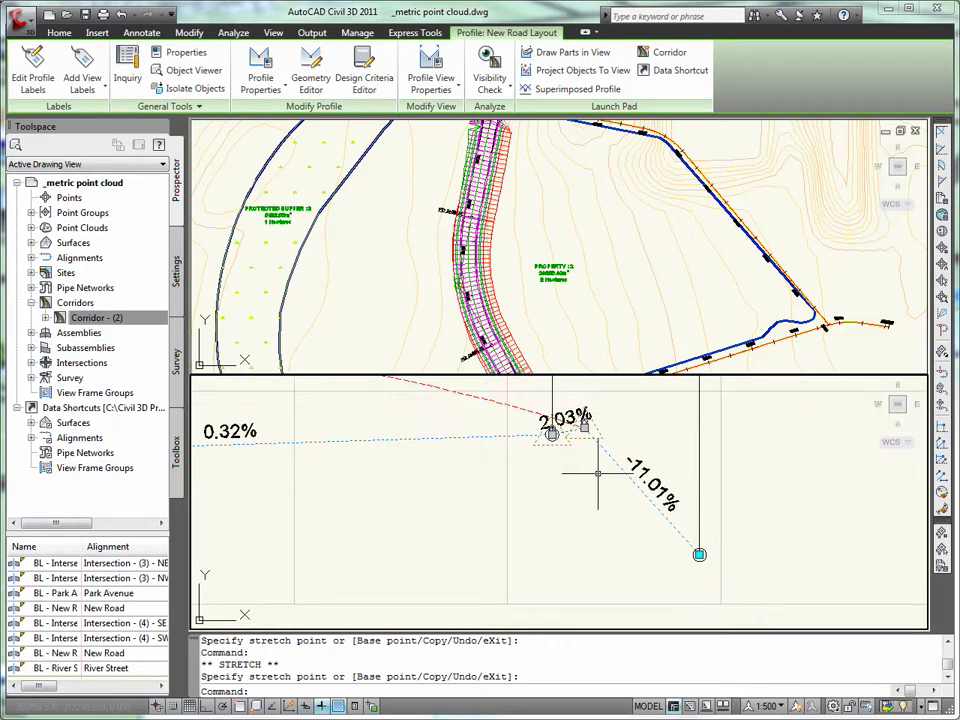
pyautogui.scroll(-2, 606, 507)
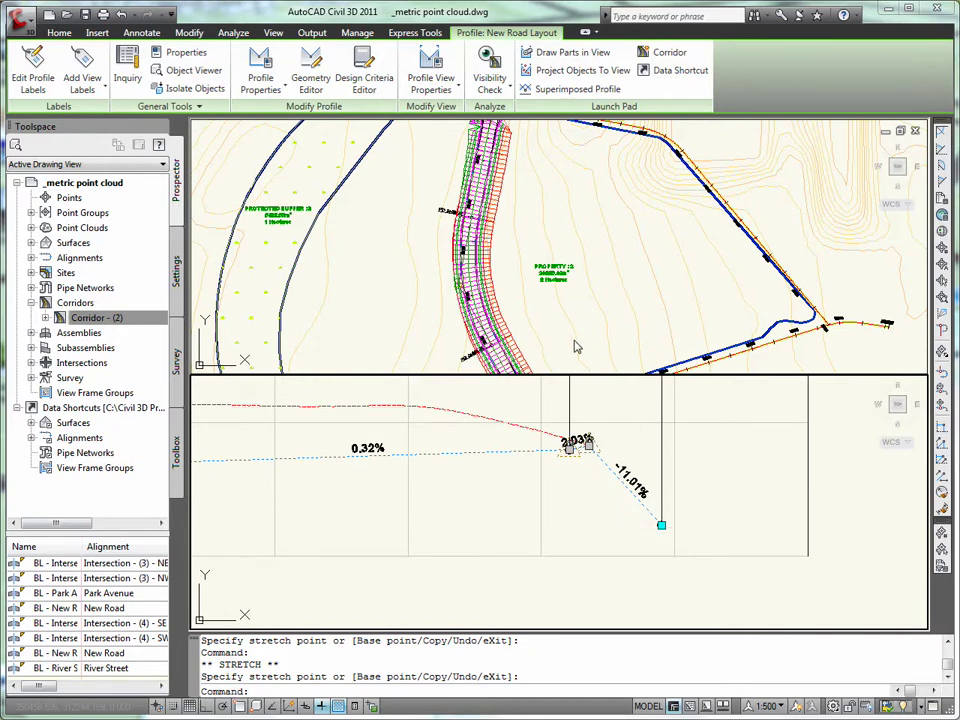
# Step: Examine the corridor at the River Street intersection in plan and the full New Road profile
pyautogui.moveTo(575, 356); pyautogui.dragTo(713, 367, button='middle')
pyautogui.moveTo(677, 165); pyautogui.dragTo(671, 233, button='middle')
pyautogui.scroll(3, 628, 188)
pyautogui.scroll(3, 625, 183)
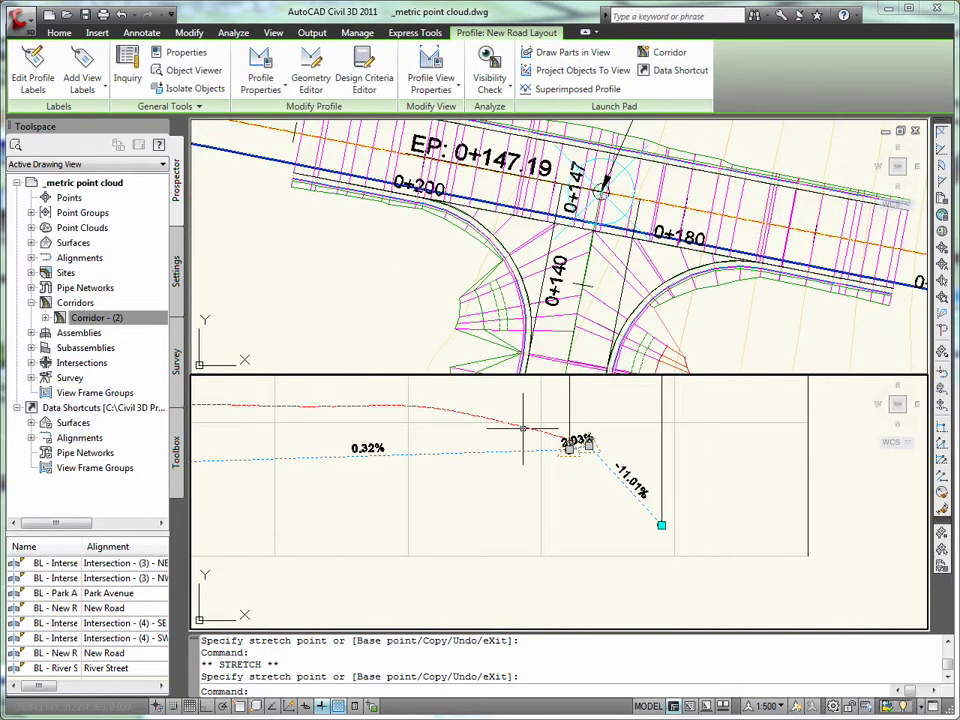
pyautogui.press('Escape')
pyautogui.scroll(-6, 528, 428)
pyautogui.moveTo(501, 428); pyautogui.dragTo(593, 446, button='middle')
pyautogui.scroll(-4, 437, 304)
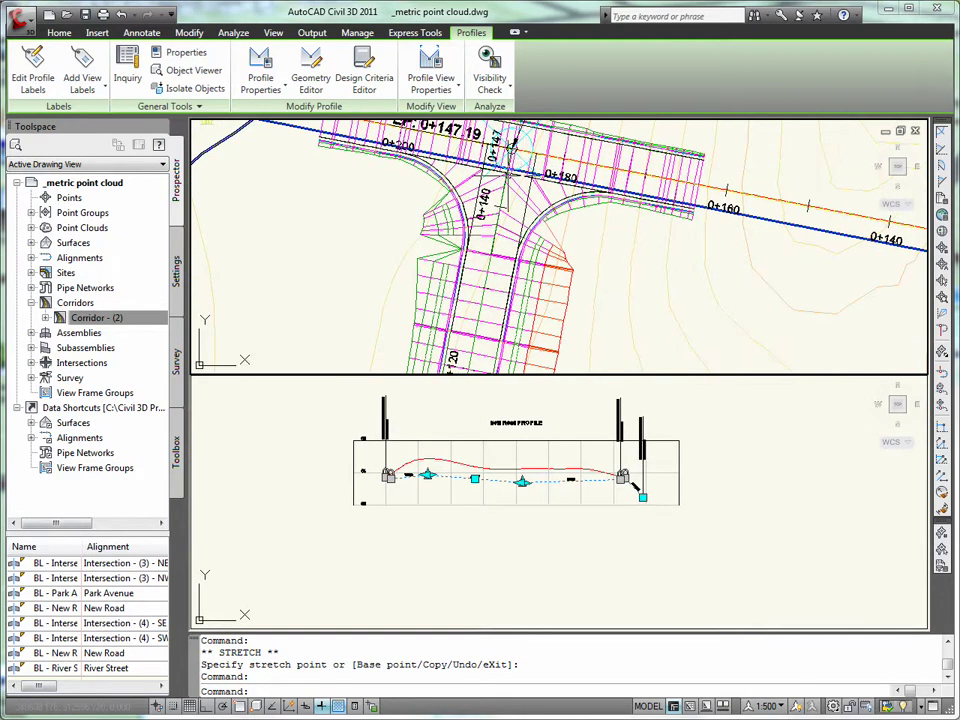
# Step: Examine the corridor in plan from the River Street intersection down along the curve of New Road
pyautogui.click(512, 144)
pyautogui.moveTo(512, 144); pyautogui.dragTo(525, 213, button='middle')
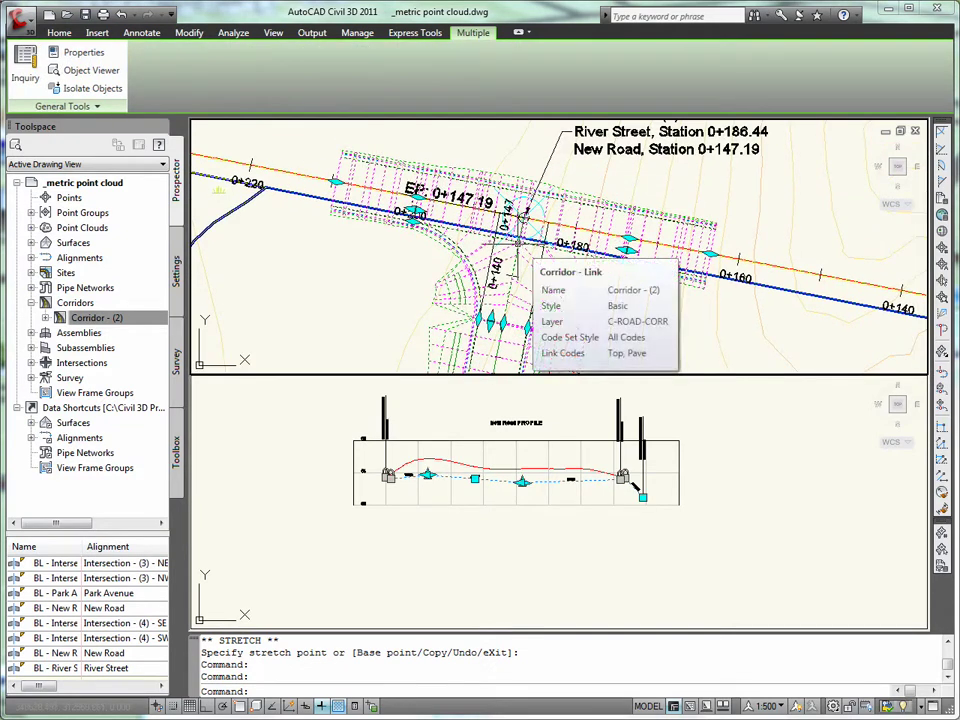
pyautogui.scroll(-2, 518, 218)
pyautogui.scroll(-2, 518, 218)
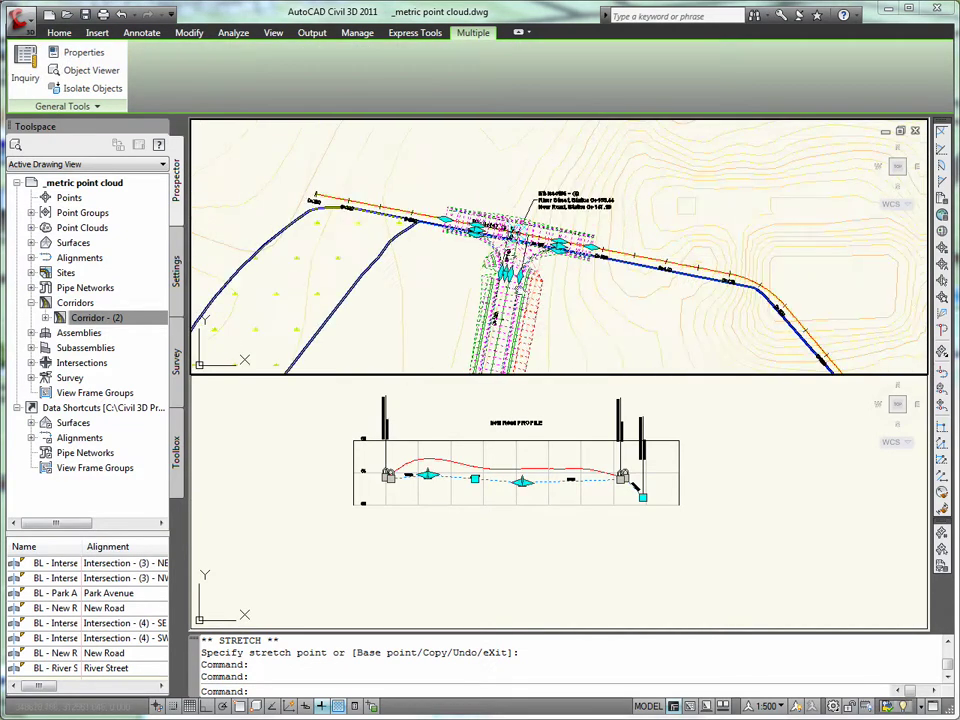
pyautogui.scroll(1, 540, 250)
pyautogui.press('Escape')
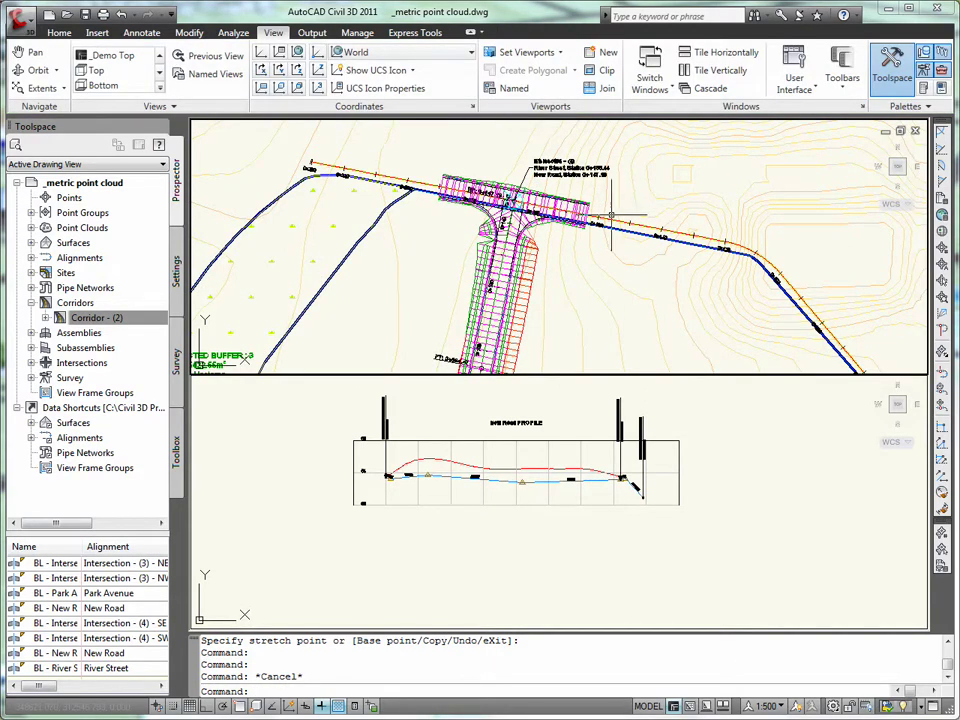
pyautogui.scroll(-2, 574, 332)
pyautogui.moveTo(572, 332); pyautogui.dragTo(565, 244, button='middle')
pyautogui.scroll(2, 531, 290)
pyautogui.moveTo(531, 300); pyautogui.dragTo(528, 282, button='middle')
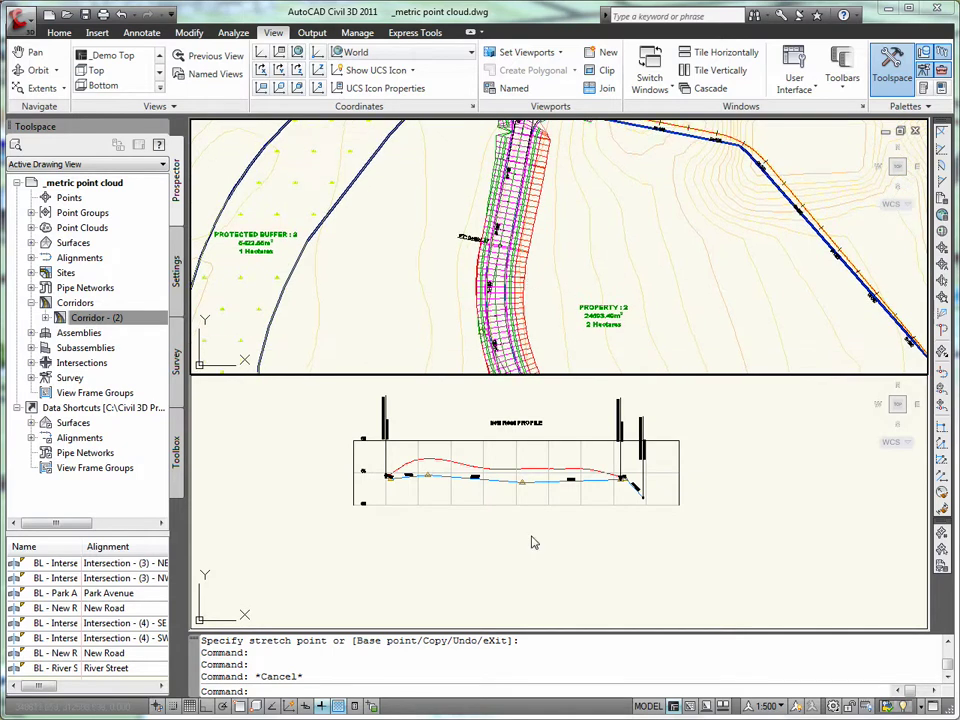
pyautogui.scroll(3, 533, 461)
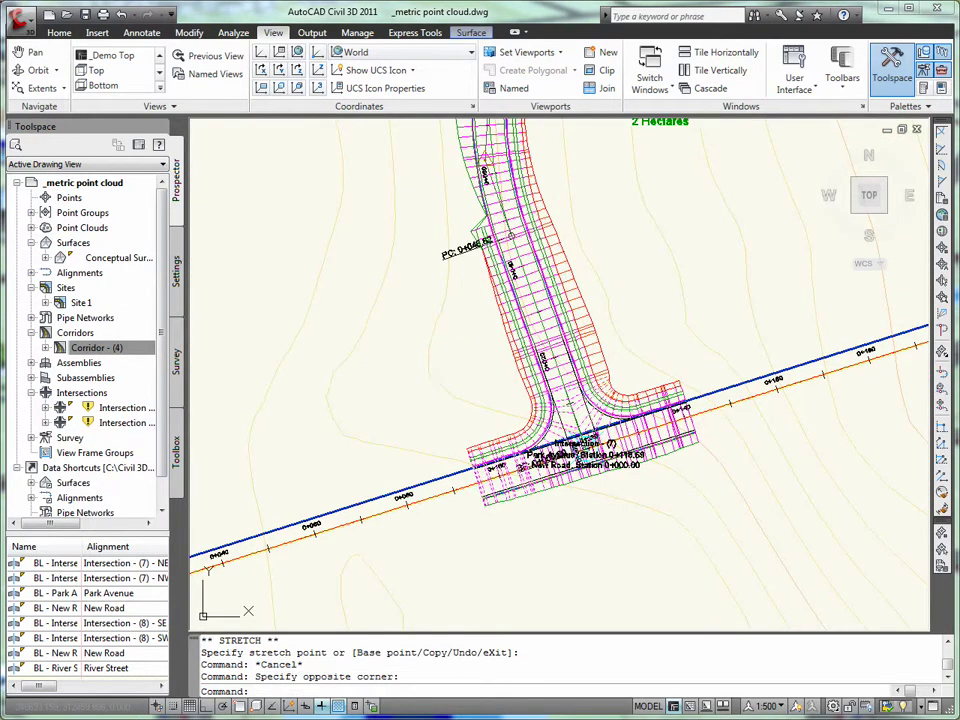
# Step: Create a corridor surface for the New Road corridor from links coded Top
pyautogui.click(560, 275)
pyautogui.rightClick(567, 274)
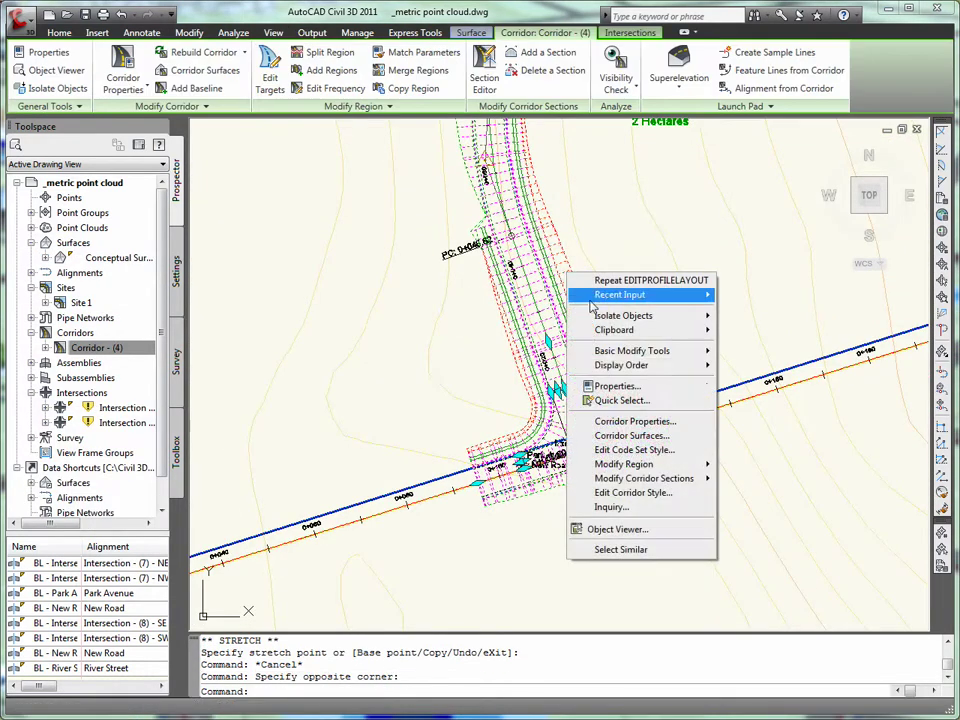
pyautogui.click(665, 436)
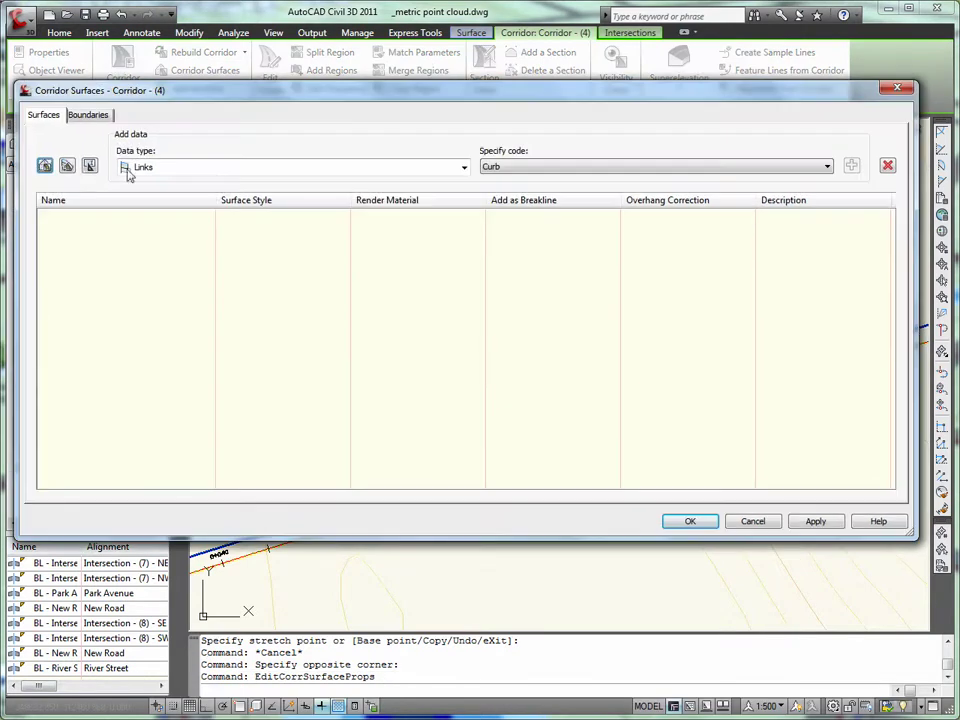
pyautogui.click(852, 166)
pyautogui.click(827, 166)
pyautogui.click(770, 189)
pyautogui.click(851, 165)
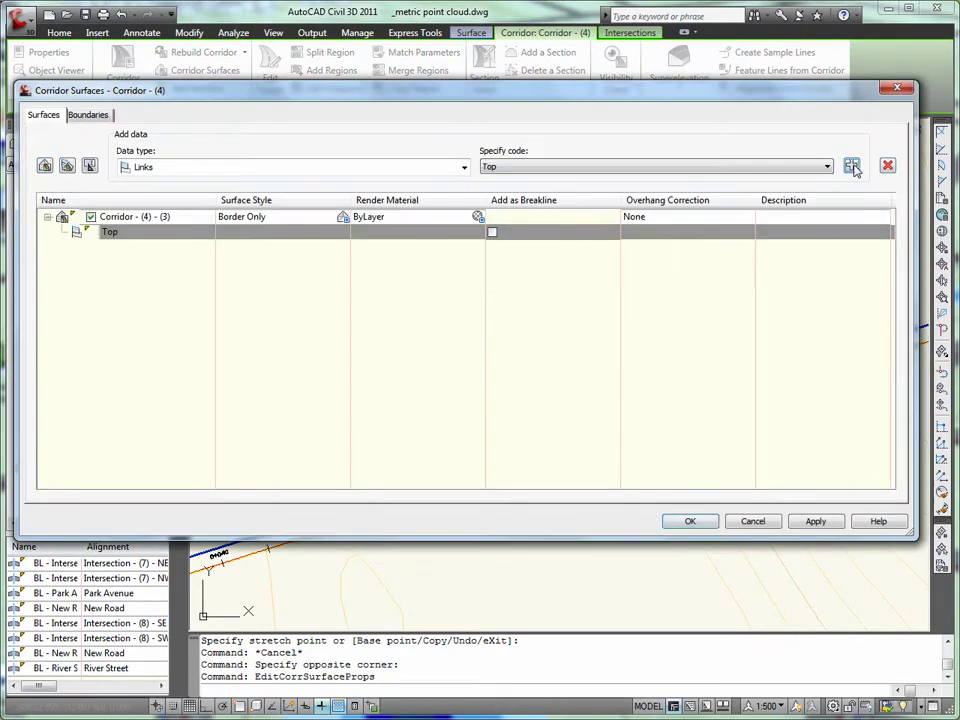
# Step: Add an outer boundary along the corridor extents to the corridor surface and build the surface
pyautogui.click(106, 117)
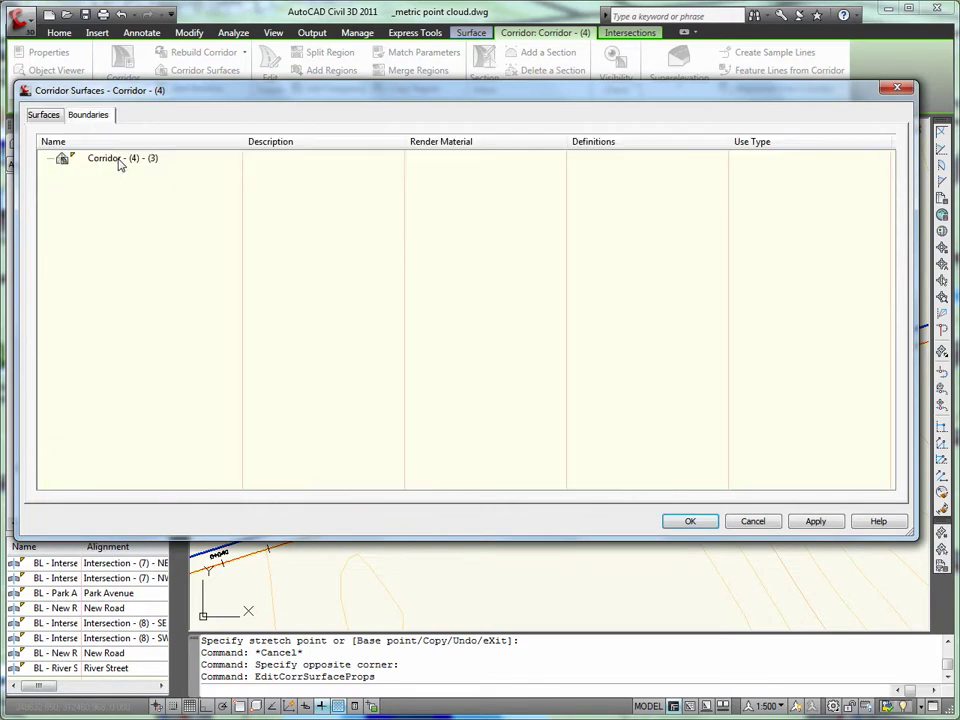
pyautogui.rightClick(118, 163)
pyautogui.click(250, 167)
pyautogui.click(690, 521)
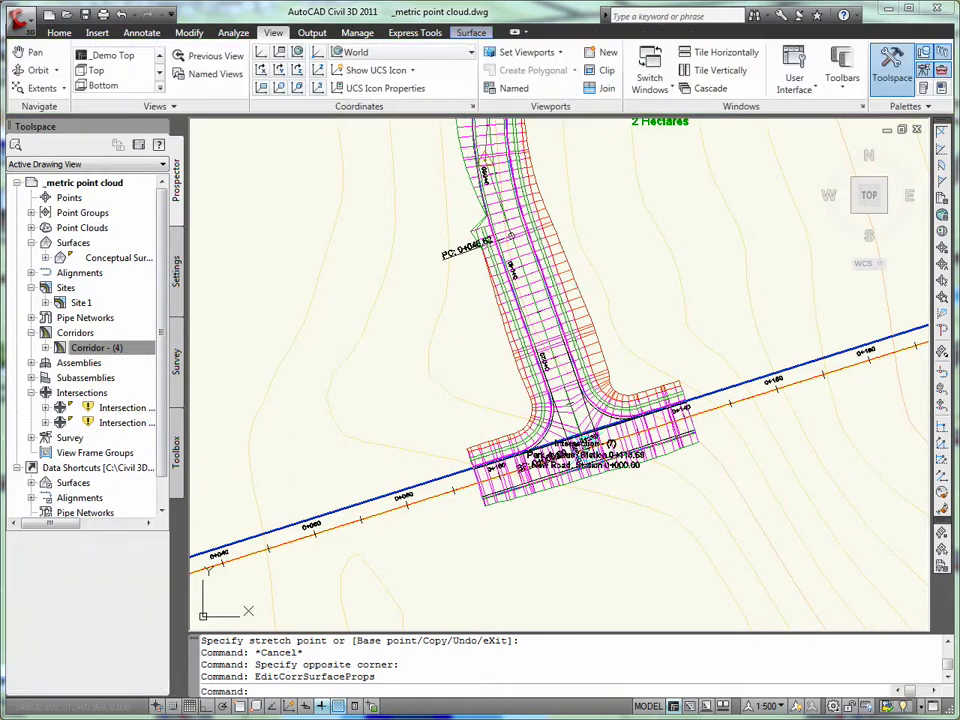
# Step: Create a mask of type Inside on the Conceptual Surface, using the corridor surface's border as its outline
pyautogui.click(574, 273)
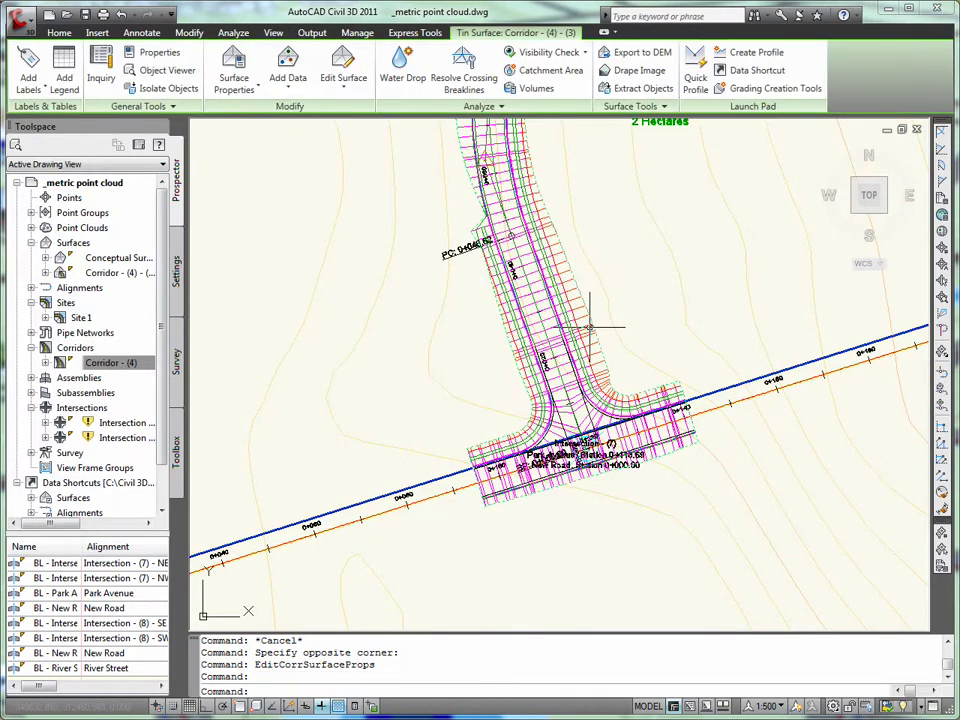
pyautogui.click(110, 365)
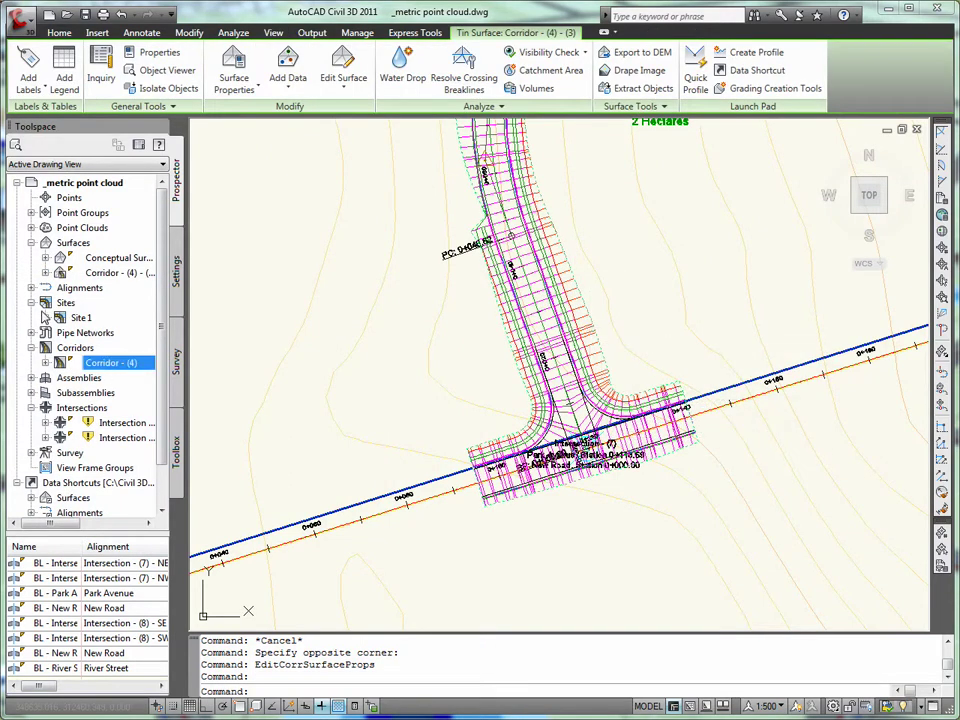
pyautogui.click(45, 259)
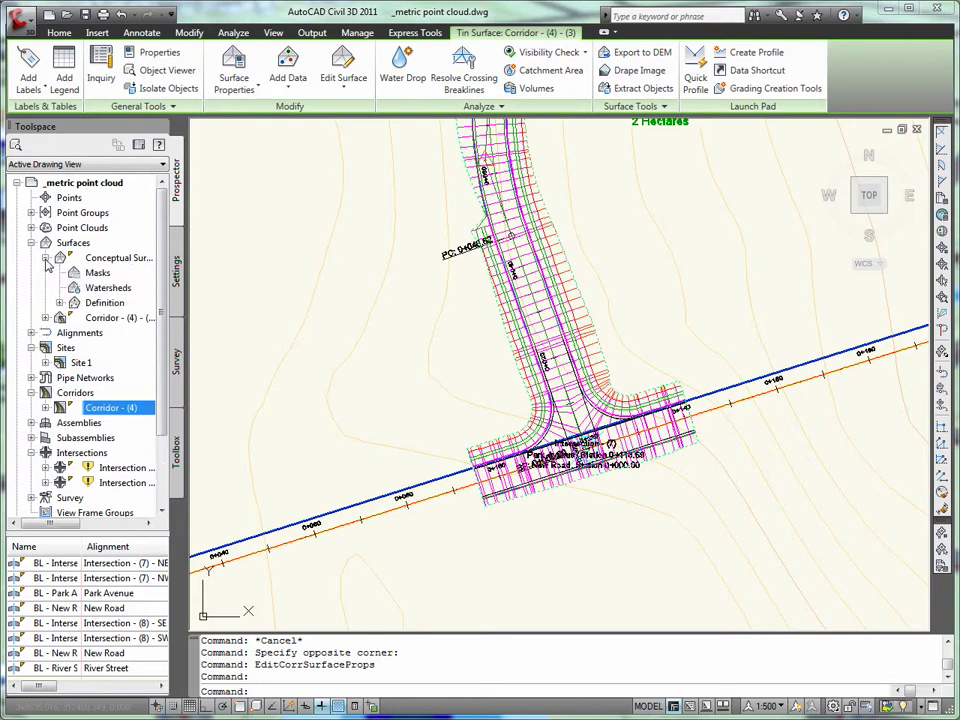
pyautogui.rightClick(96, 276)
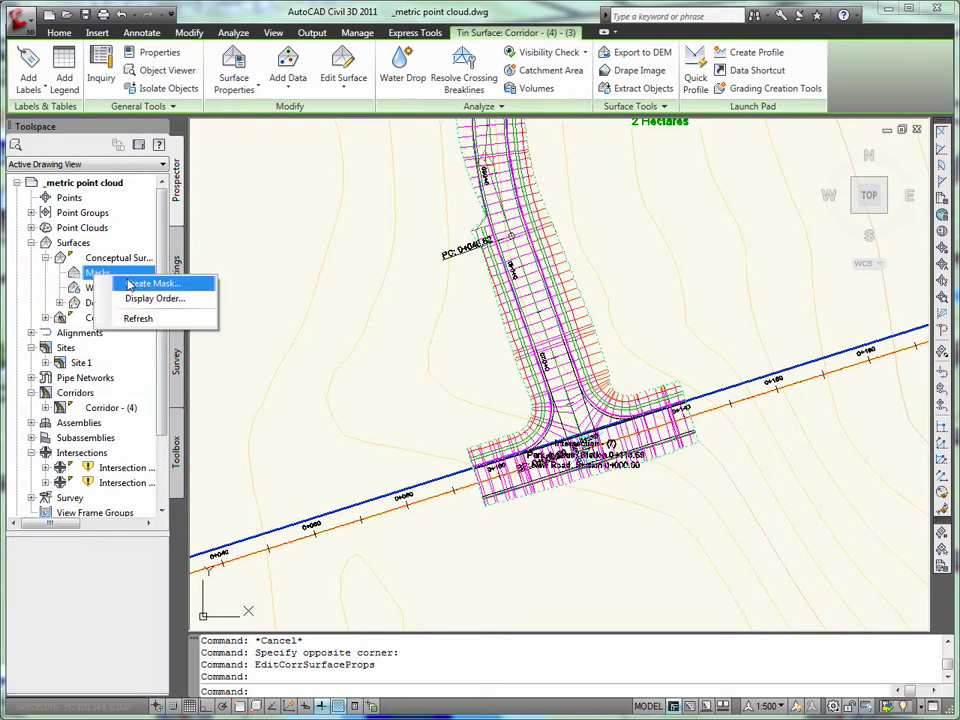
pyautogui.click(148, 281)
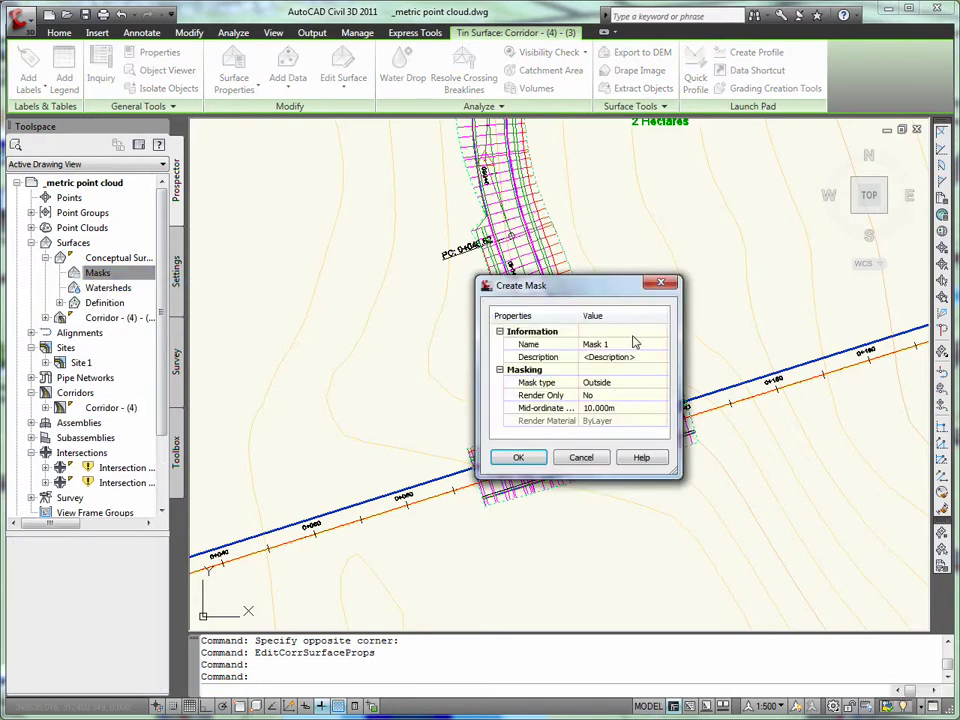
pyautogui.click(632, 388)
pyautogui.click(630, 390)
pyautogui.click(620, 395)
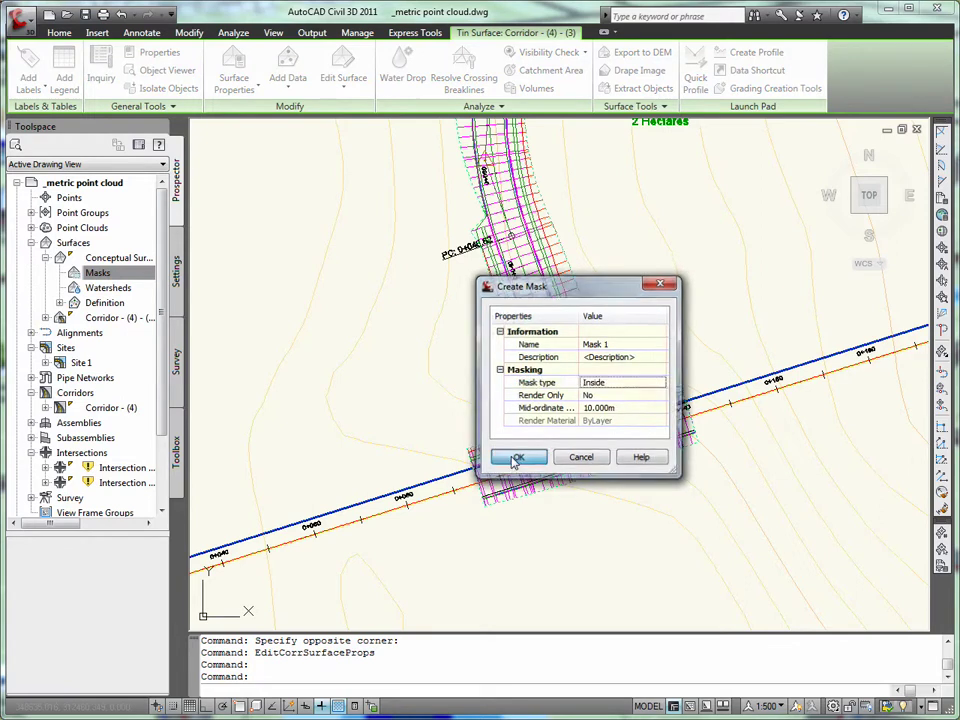
pyautogui.click(516, 457)
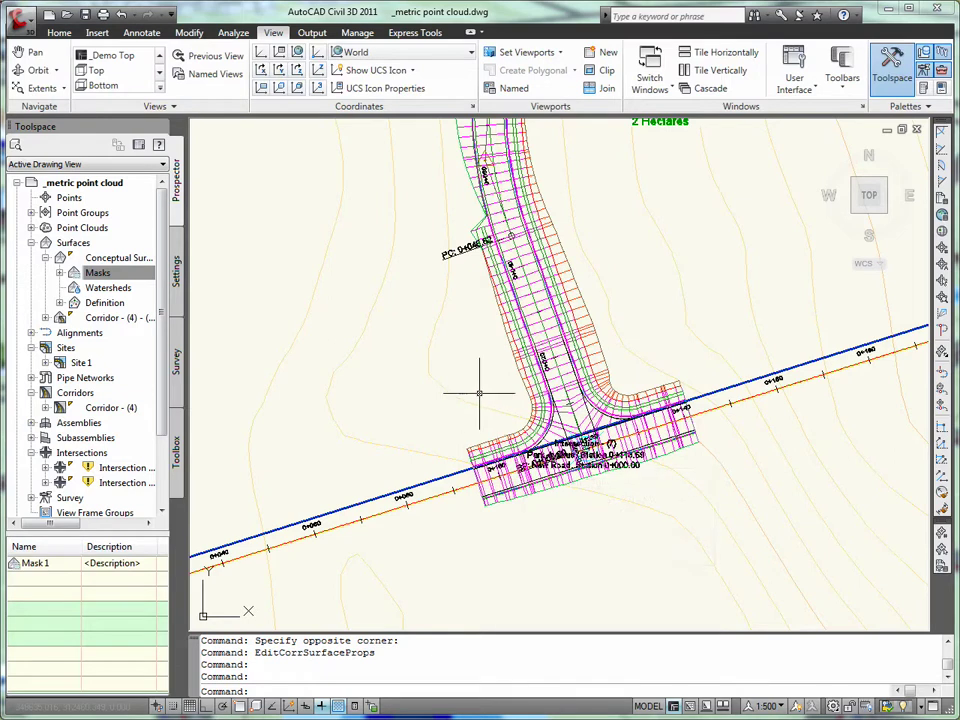
# Step: Start a Drive view along the New Road alignment using the New Road Layout profile
pyautogui.click(561, 379)
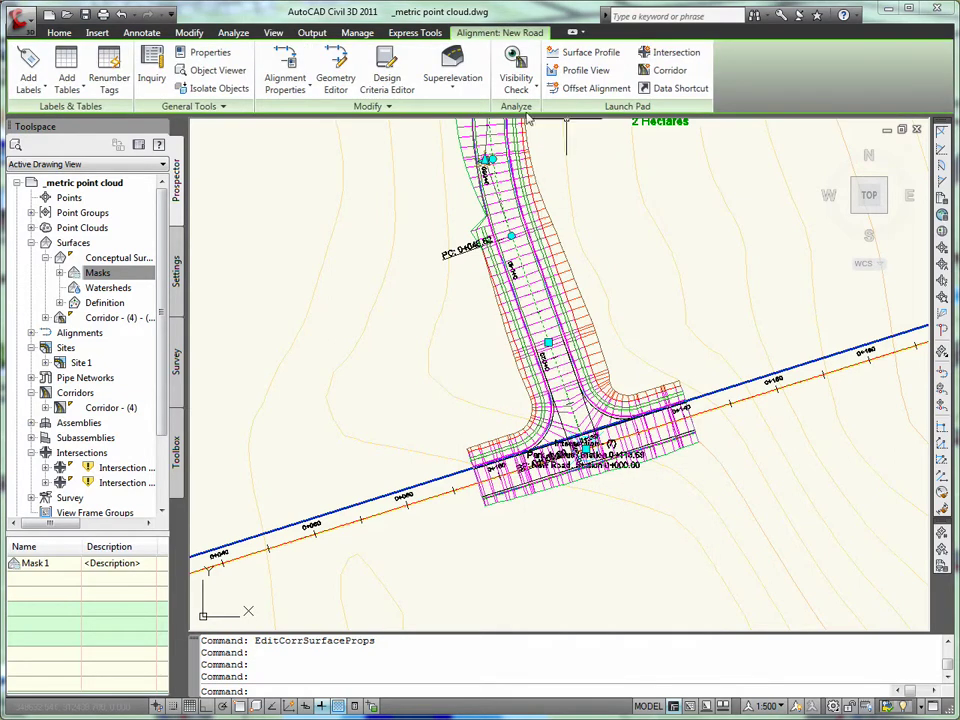
pyautogui.click(515, 85)
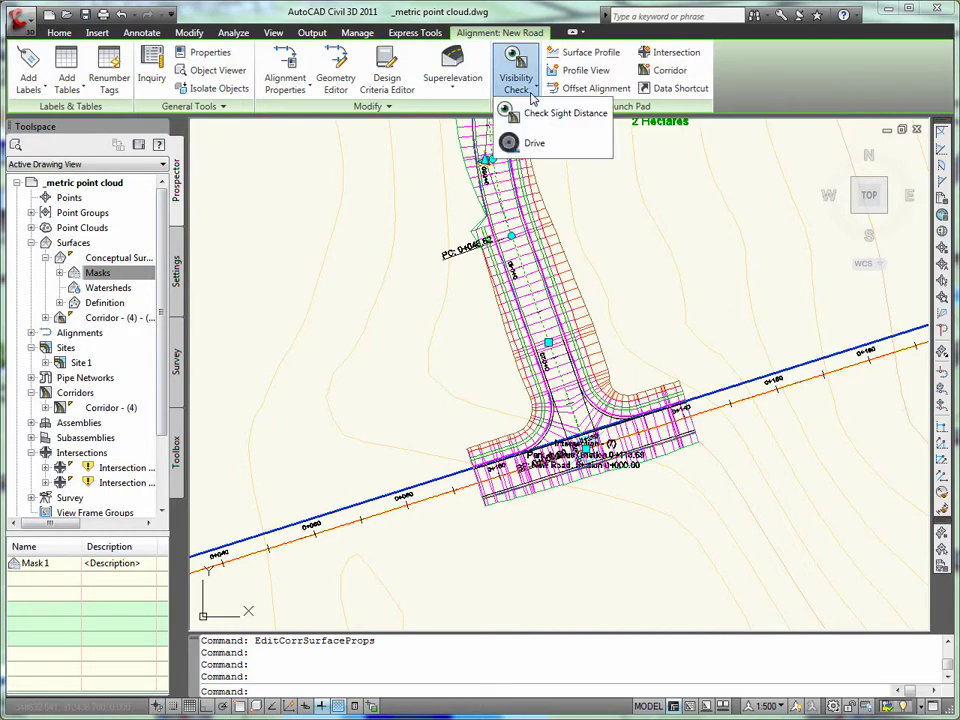
pyautogui.click(547, 150)
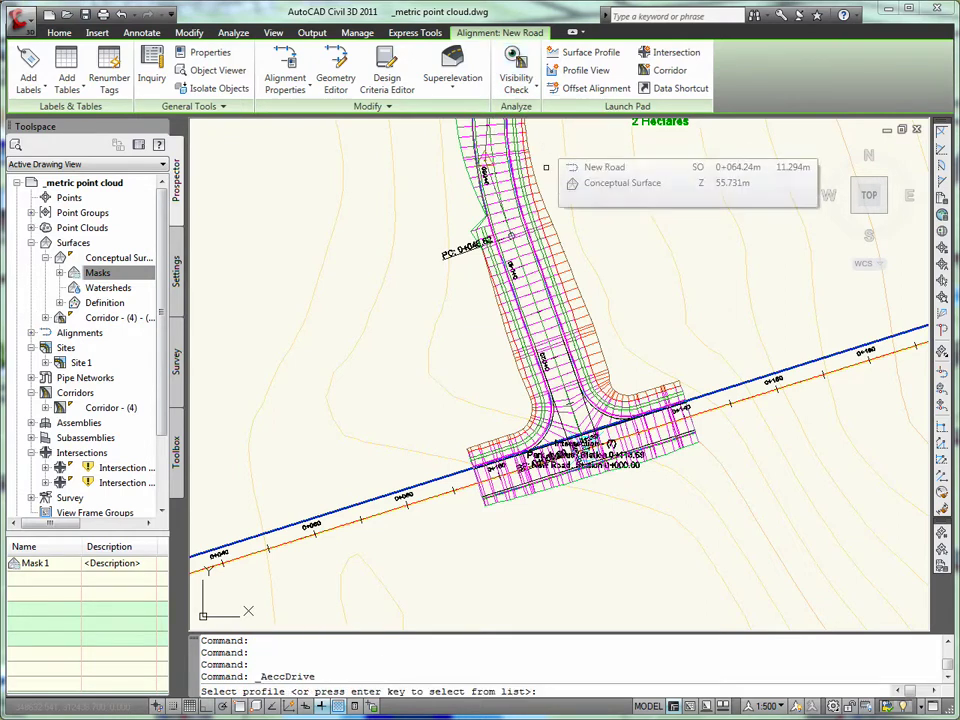
pyautogui.press('Return')
pyautogui.click(480, 338)
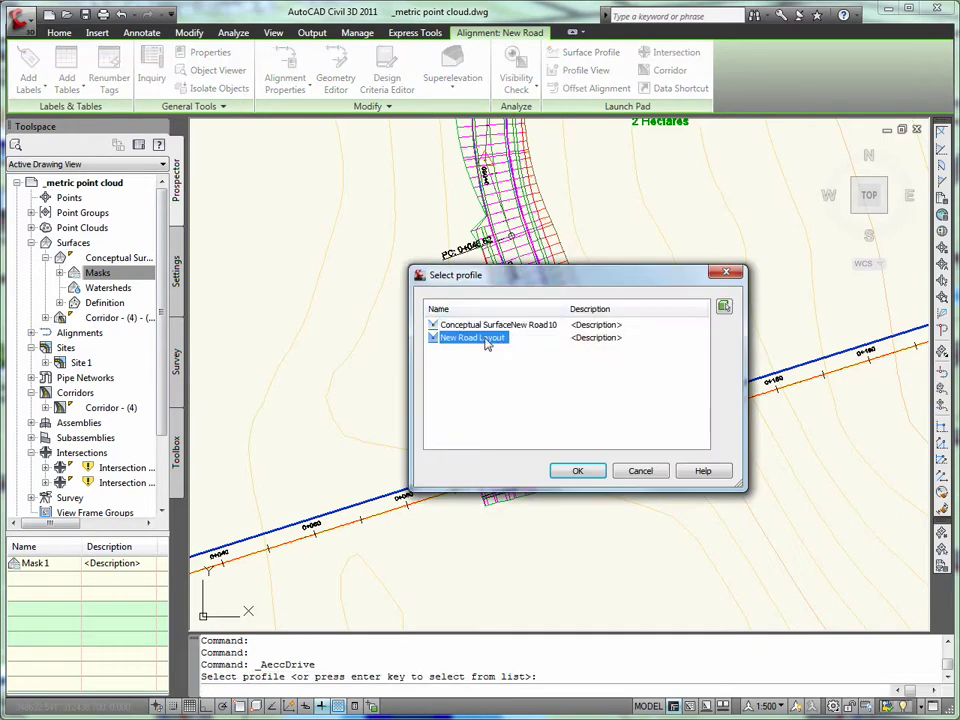
pyautogui.click(578, 470)
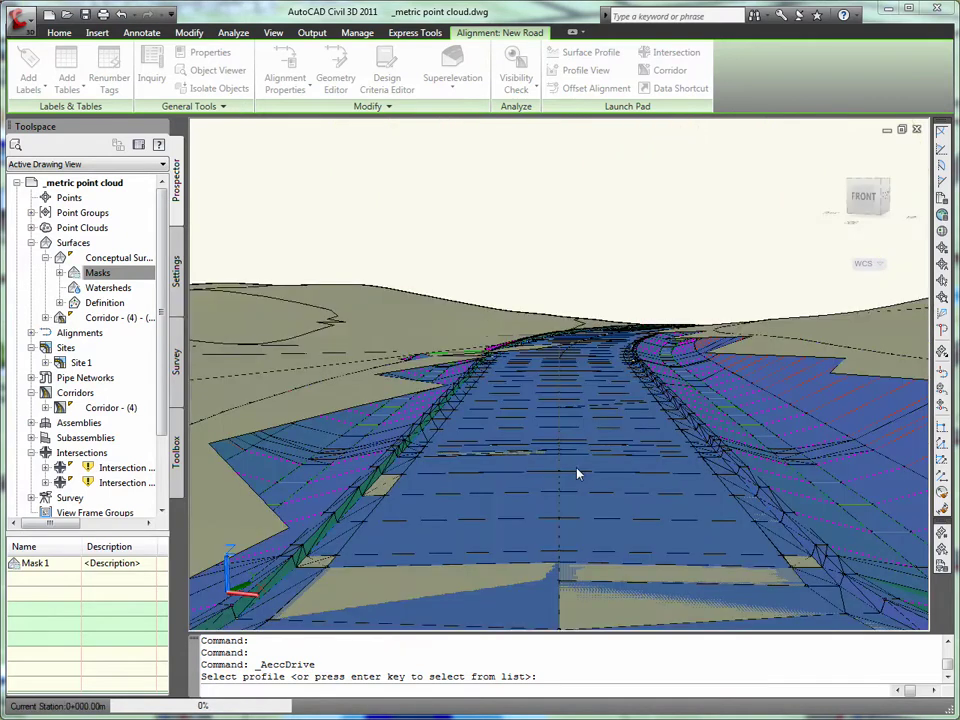
# Step: Play the drive along New Road to its far end and close the Drive view
pyautogui.press('Escape')
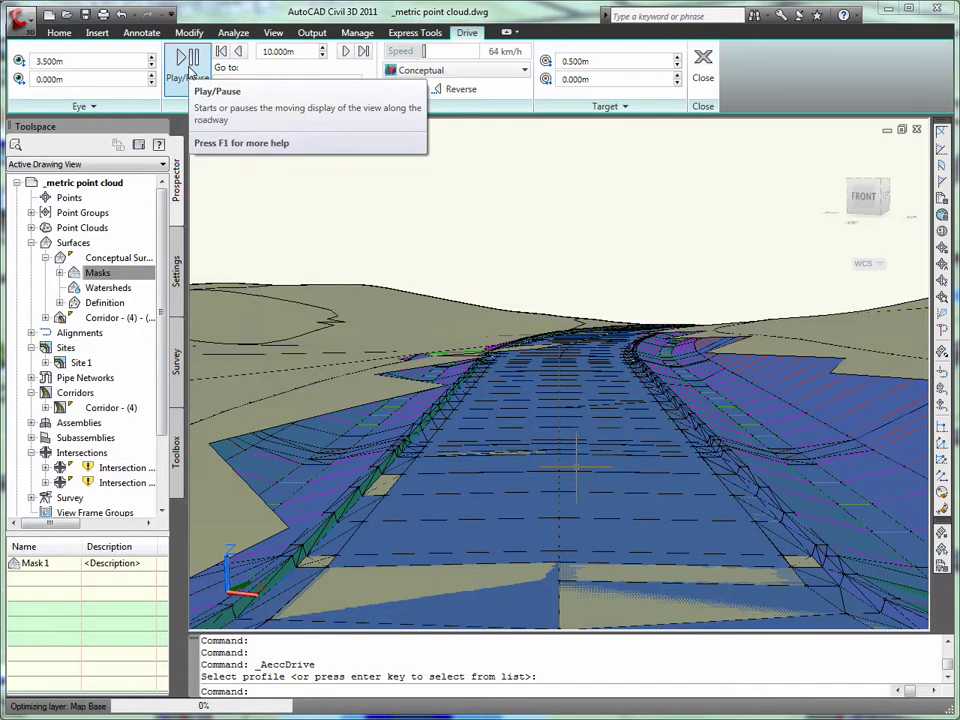
pyautogui.click(189, 70)
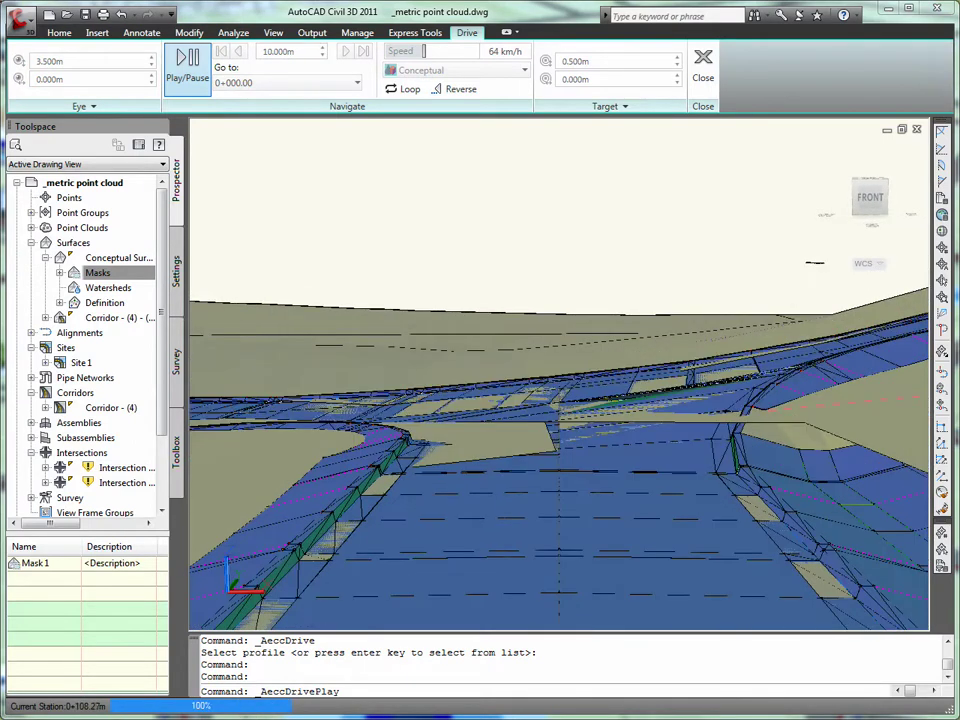
pyautogui.click(712, 72)
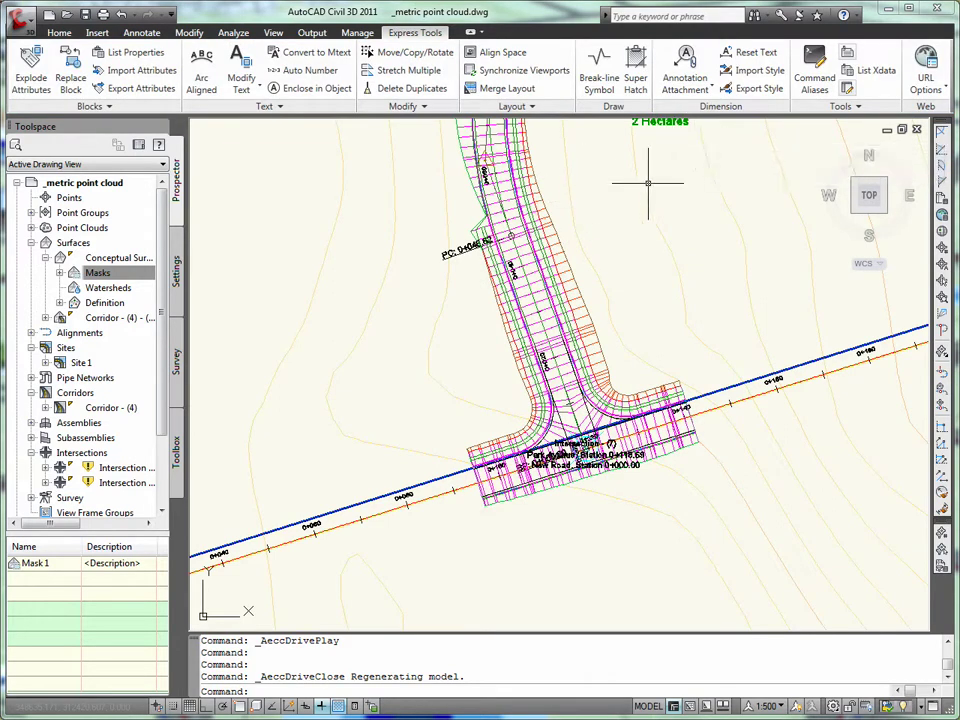
# Step: Freeze the corridor's layer C-ROAD-CORR by picking the New Road corridor in plan
pyautogui.moveTo(590, 175); pyautogui.dragTo(570, 249, button='middle')
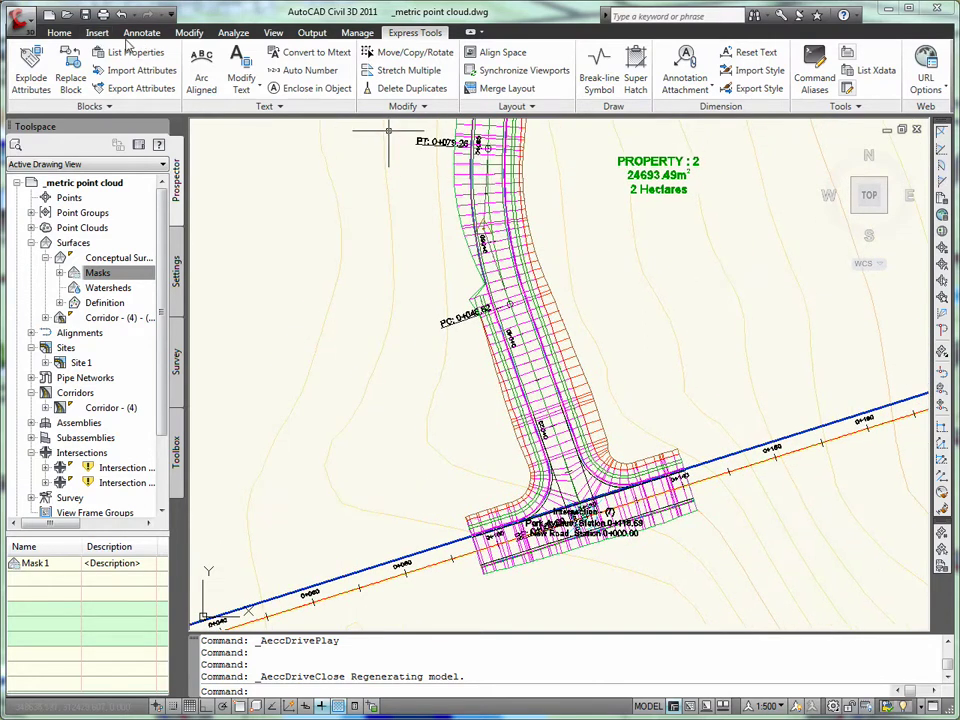
pyautogui.click(69, 36)
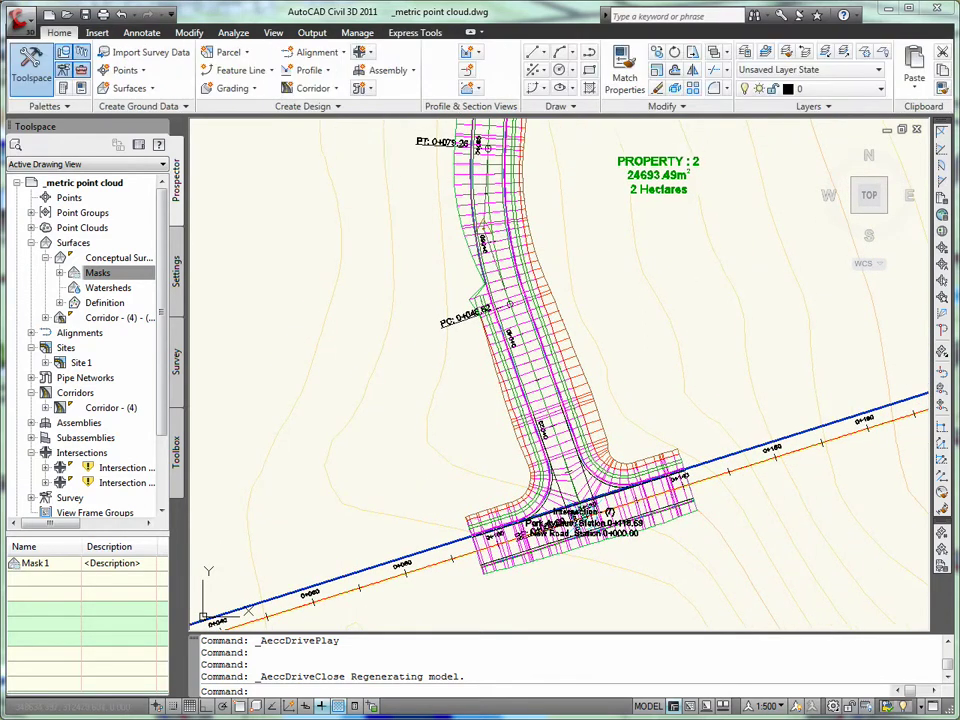
pyautogui.click(865, 54)
pyautogui.click(501, 238)
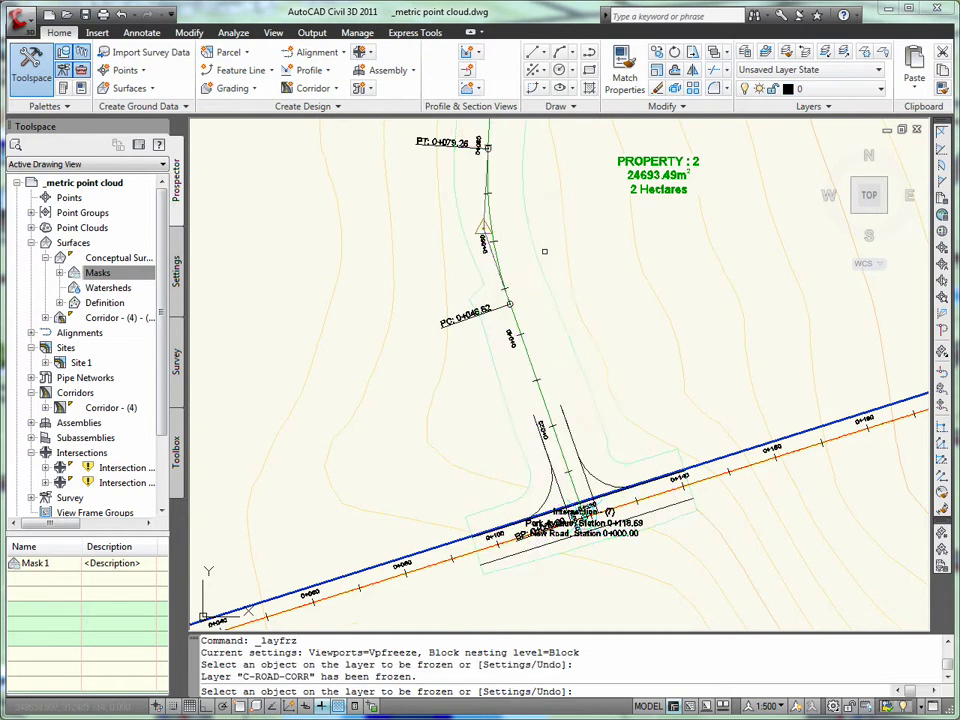
pyautogui.rightClick(540, 224)
pyautogui.click(576, 236)
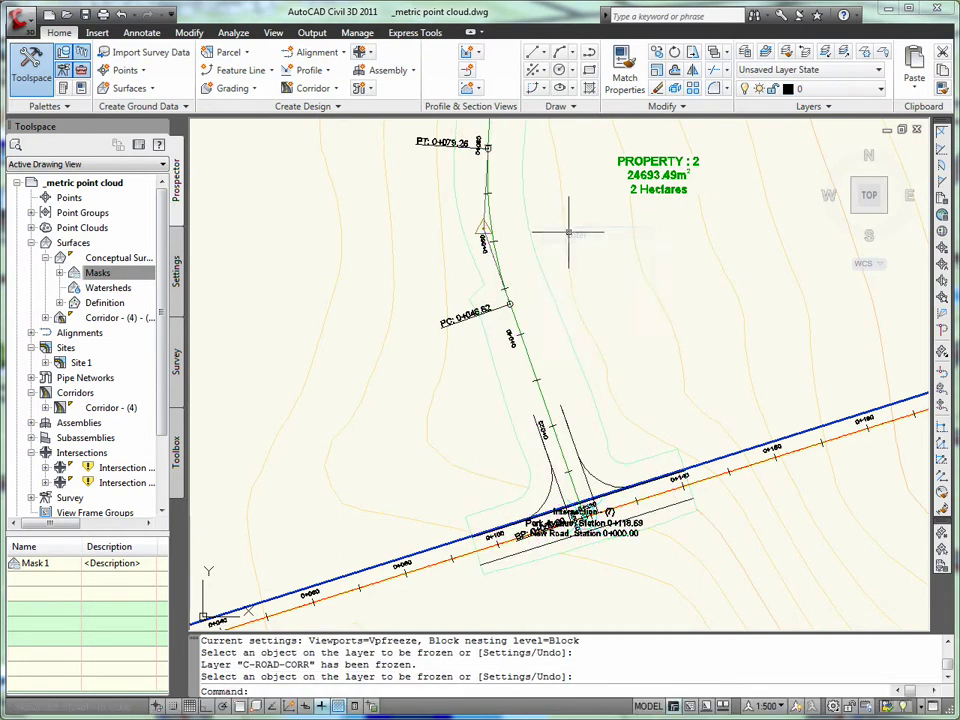
# Step: Create offset alignments along the full length of New Road, one on each side at 3 m, with the Offsets style and no labels
pyautogui.scroll(3, 489, 206)
pyautogui.click(487, 206)
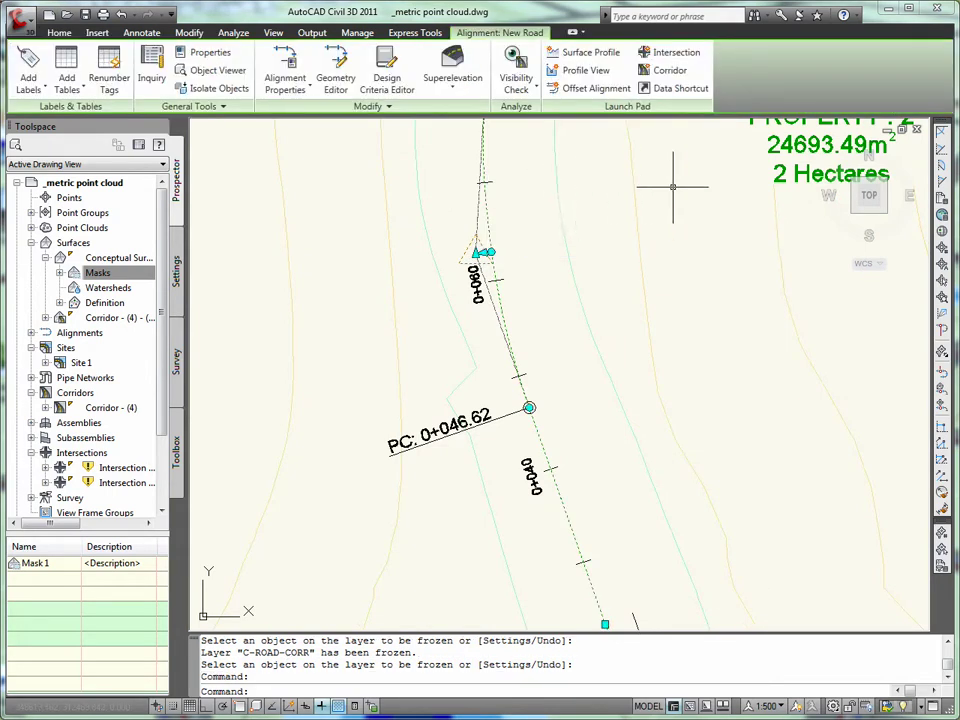
pyautogui.click(608, 91)
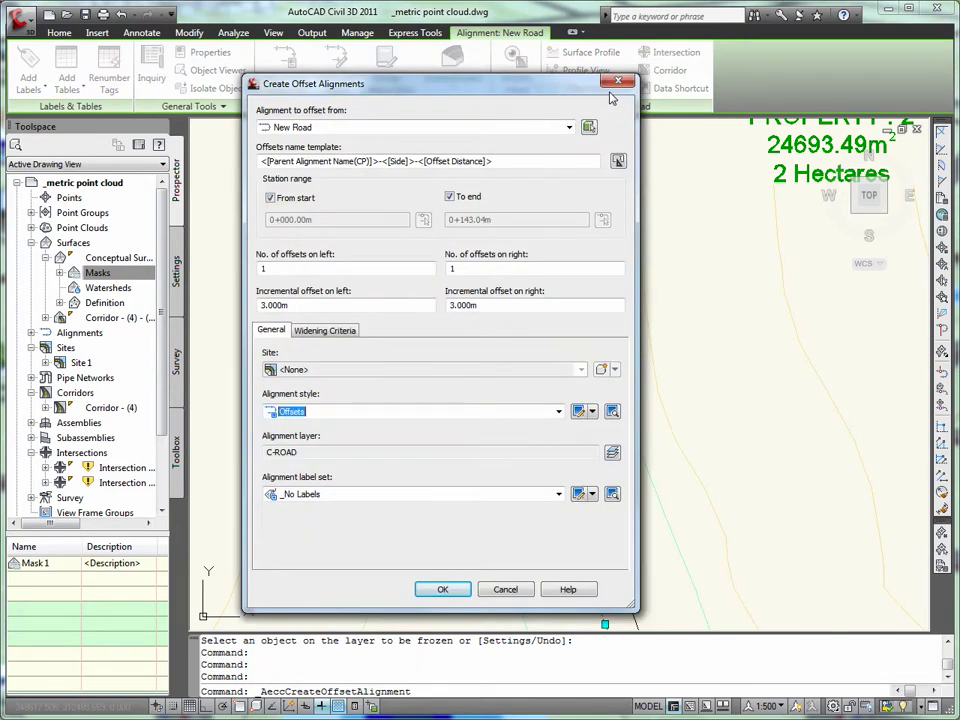
pyautogui.click(344, 306)
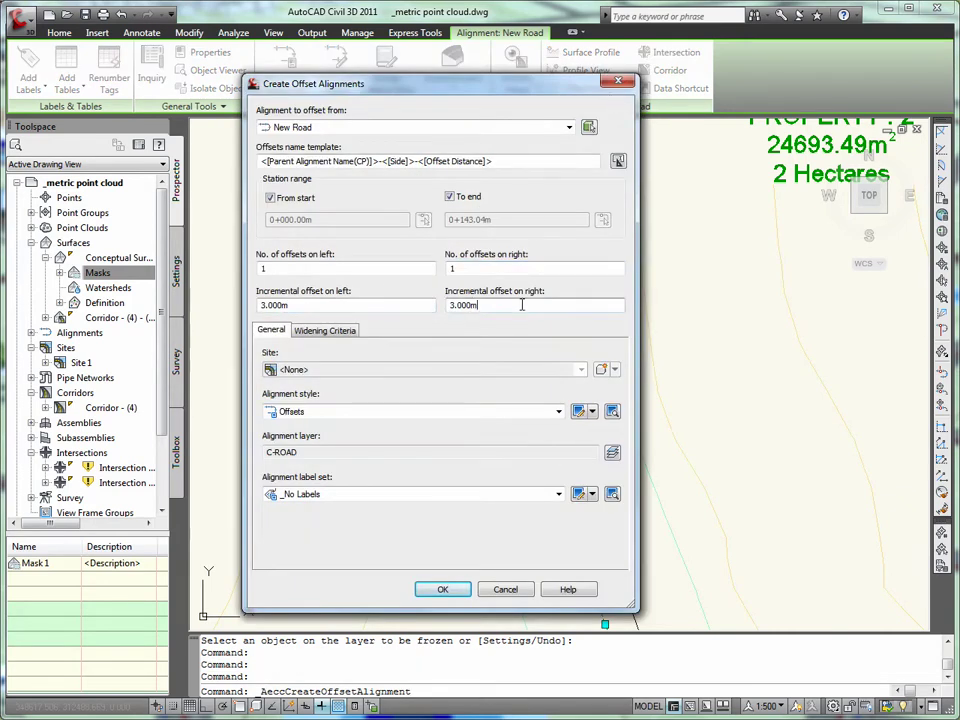
pyautogui.click(449, 593)
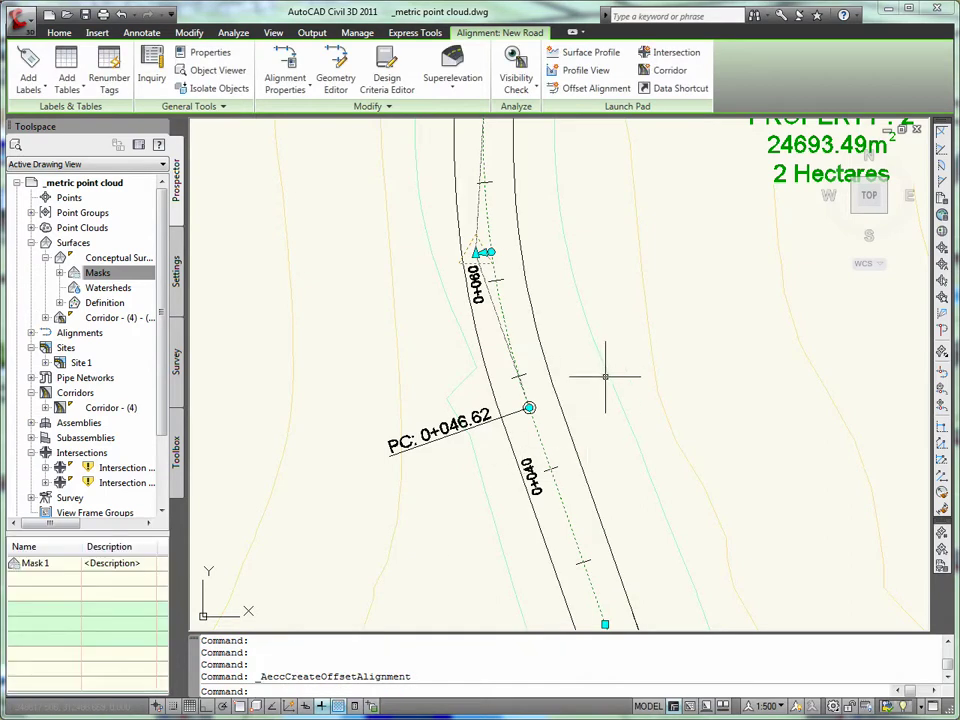
pyautogui.press('Escape')
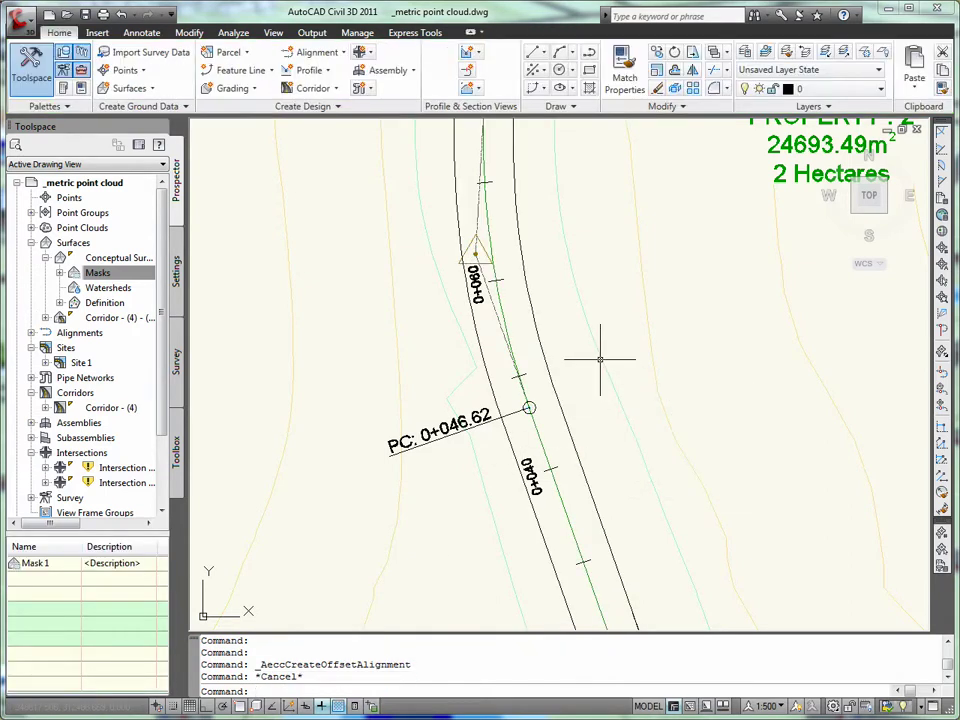
pyautogui.moveTo(600, 359)
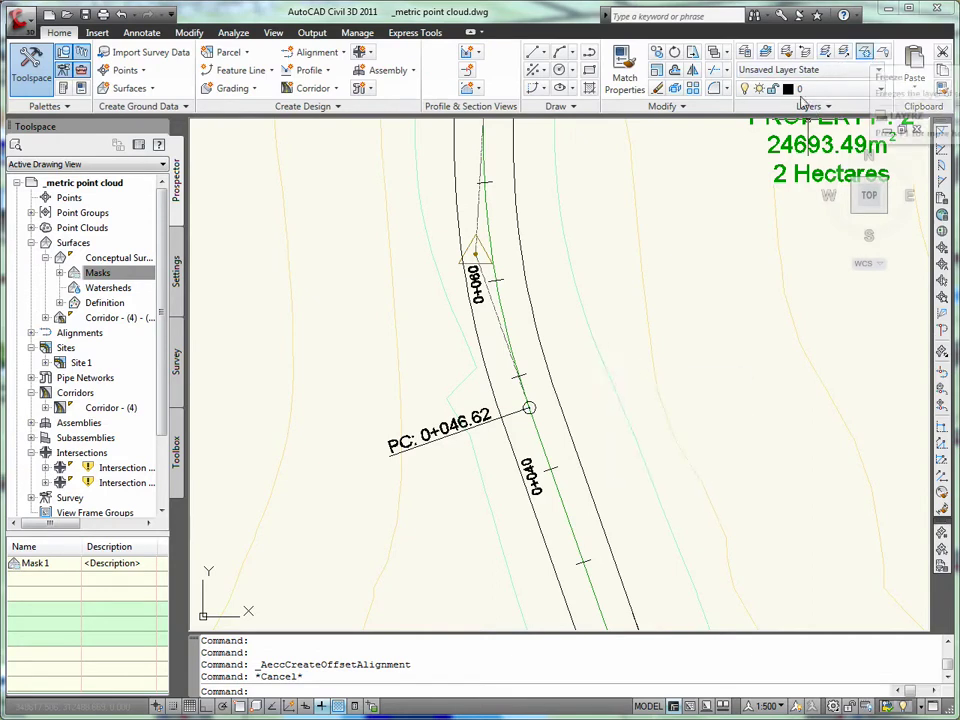
# Step: Set the surface style of the Corridor - (4) - (3) surface to Contours 1m and 5m Design
pyautogui.click(564, 241)
pyautogui.rightClick(564, 241)
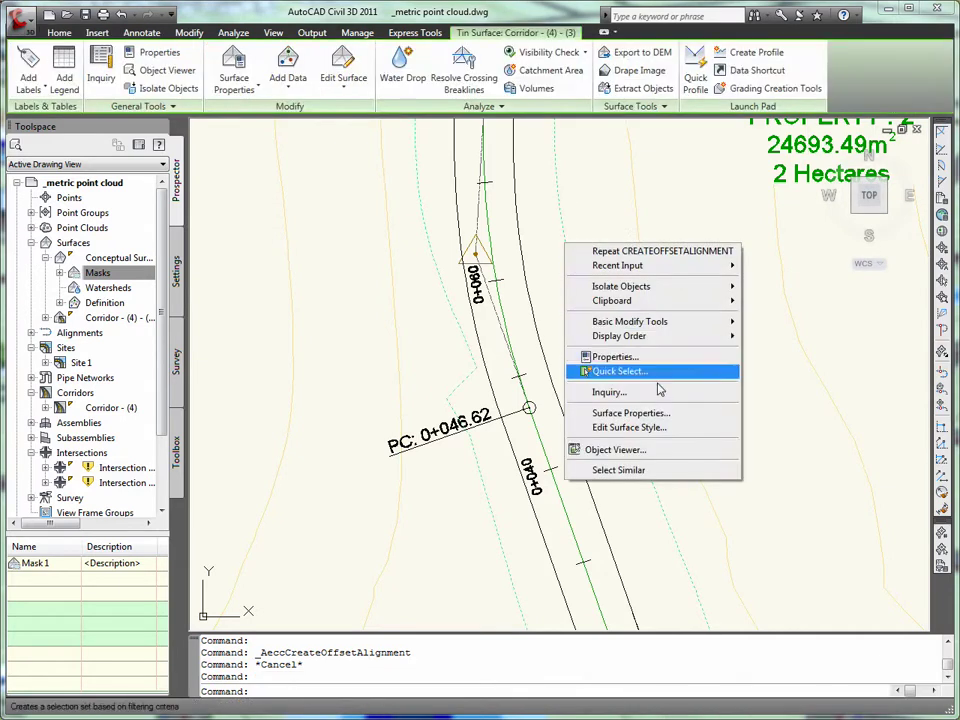
pyautogui.click(560, 412)
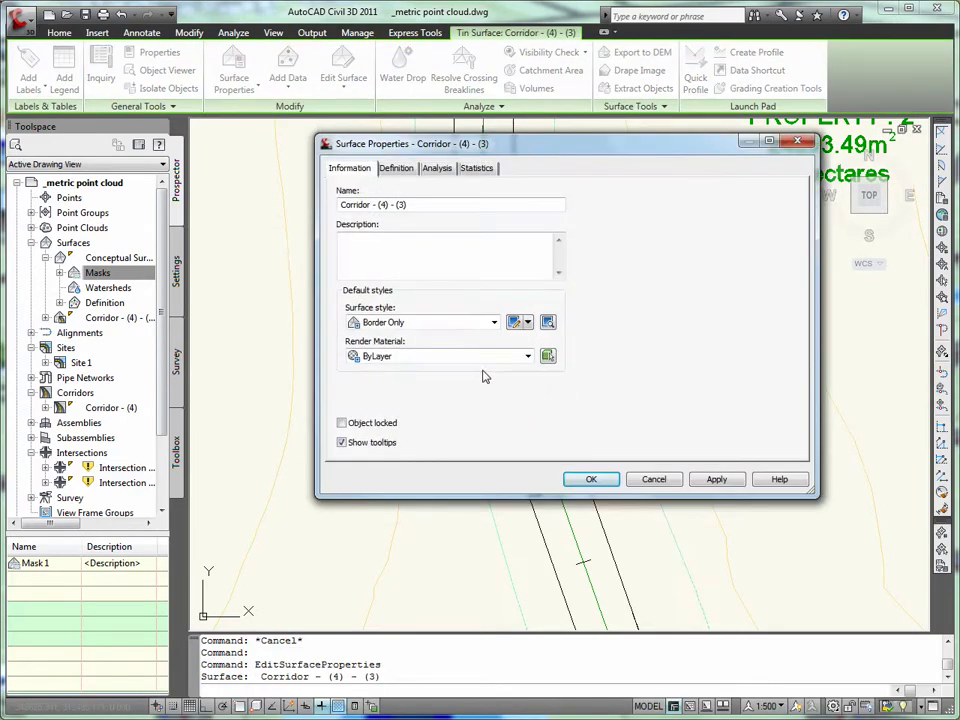
pyautogui.click(470, 322)
pyautogui.click(456, 373)
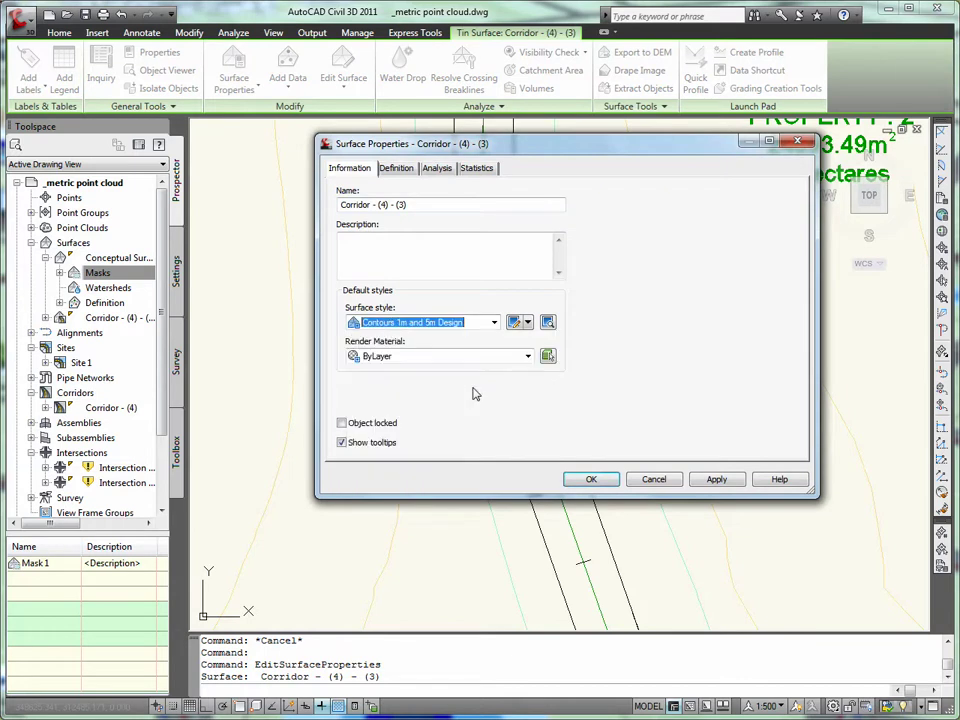
pyautogui.click(590, 480)
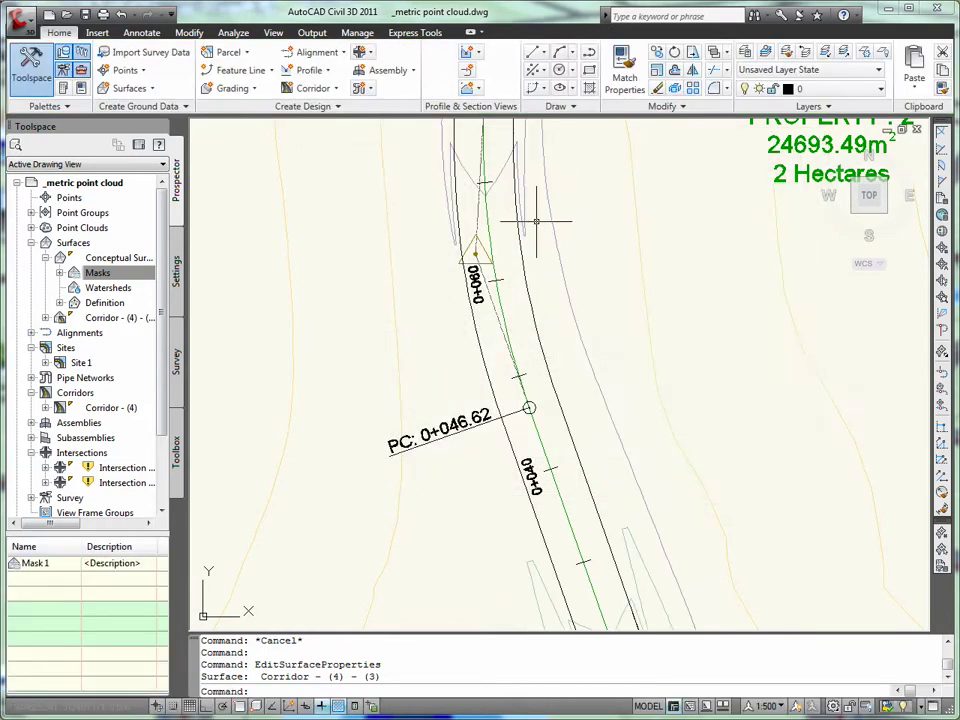
# Step: Import the _Elevations Along Alignment label set onto New Road's right 3 m offset alignment
pyautogui.scroll(-4, 551, 223)
pyautogui.moveTo(551, 223)
pyautogui.mouseDown(button='middle')
pyautogui.moveTo(557, 341)
pyautogui.moveTo(544, 214)
pyautogui.mouseUp(button='middle')
pyautogui.scroll(3, 532, 267)
pyautogui.click(532, 267)
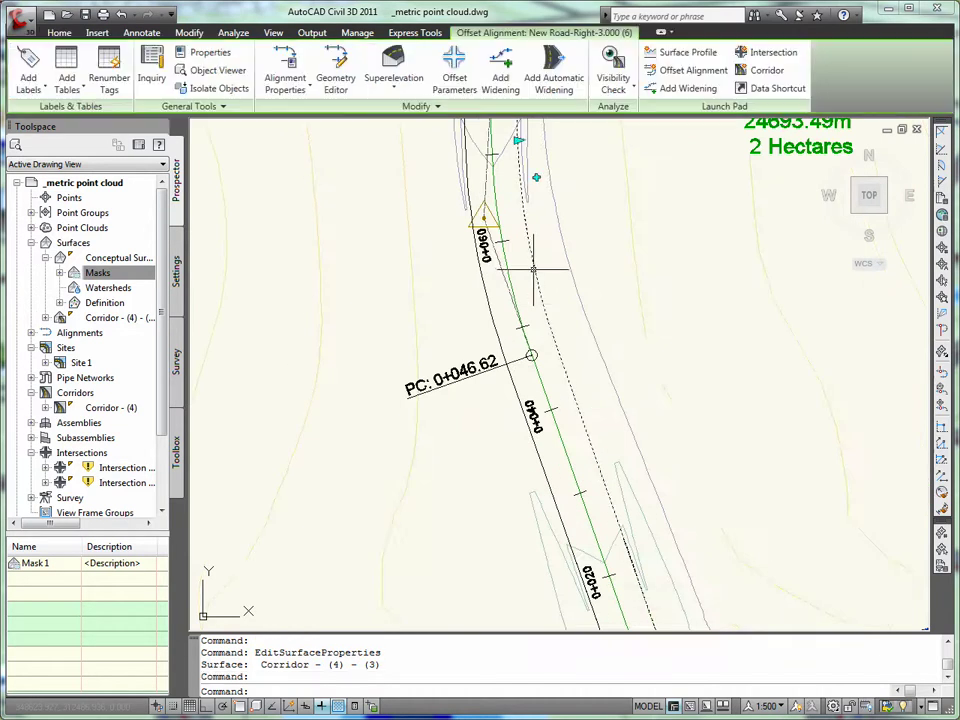
pyautogui.rightClick(535, 271)
pyautogui.click(640, 492)
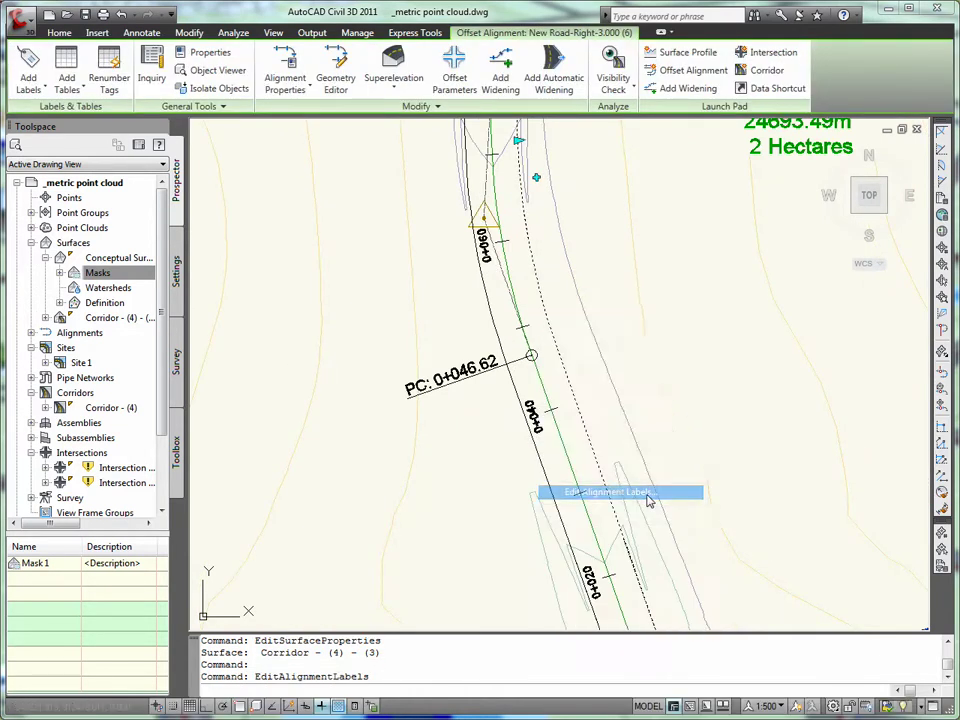
pyautogui.click(452, 471)
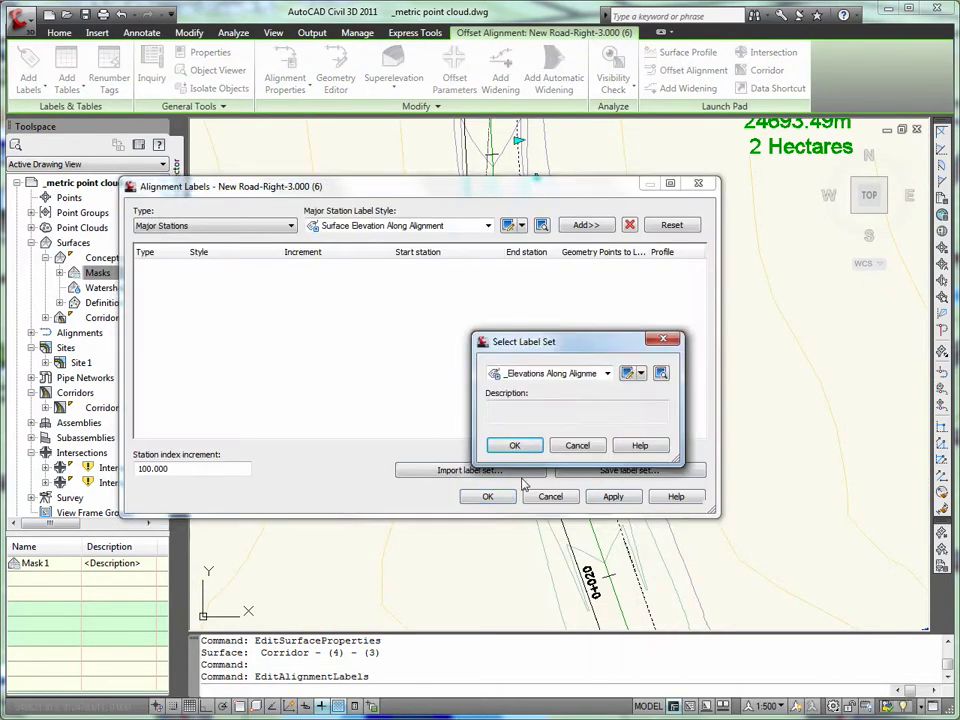
pyautogui.click(516, 446)
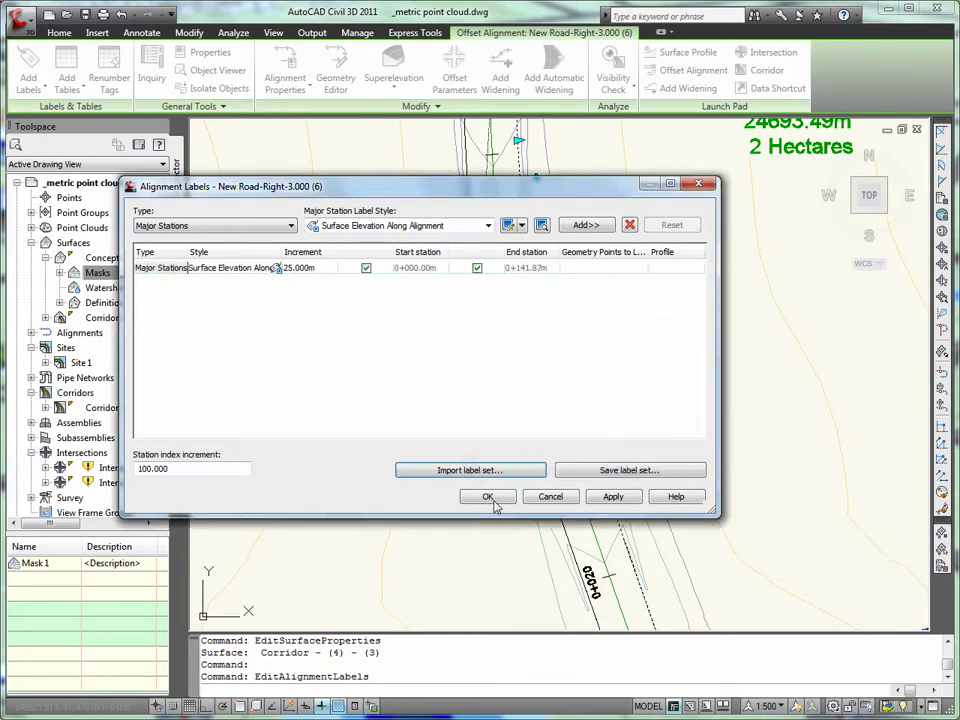
pyautogui.click(488, 496)
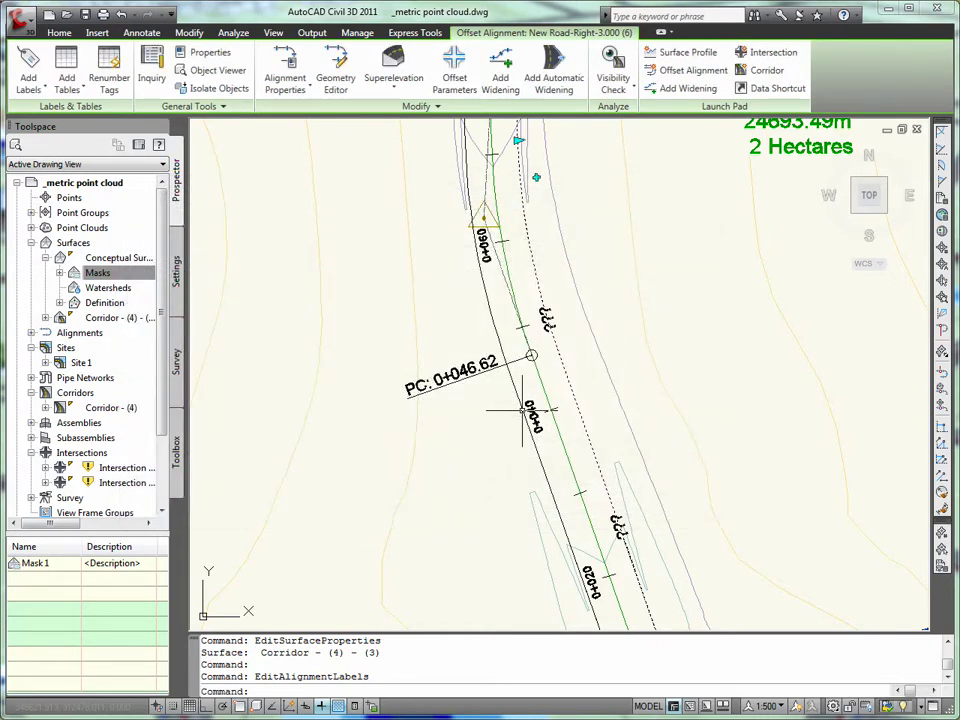
pyautogui.click(521, 409)
pyautogui.rightClick(521, 409)
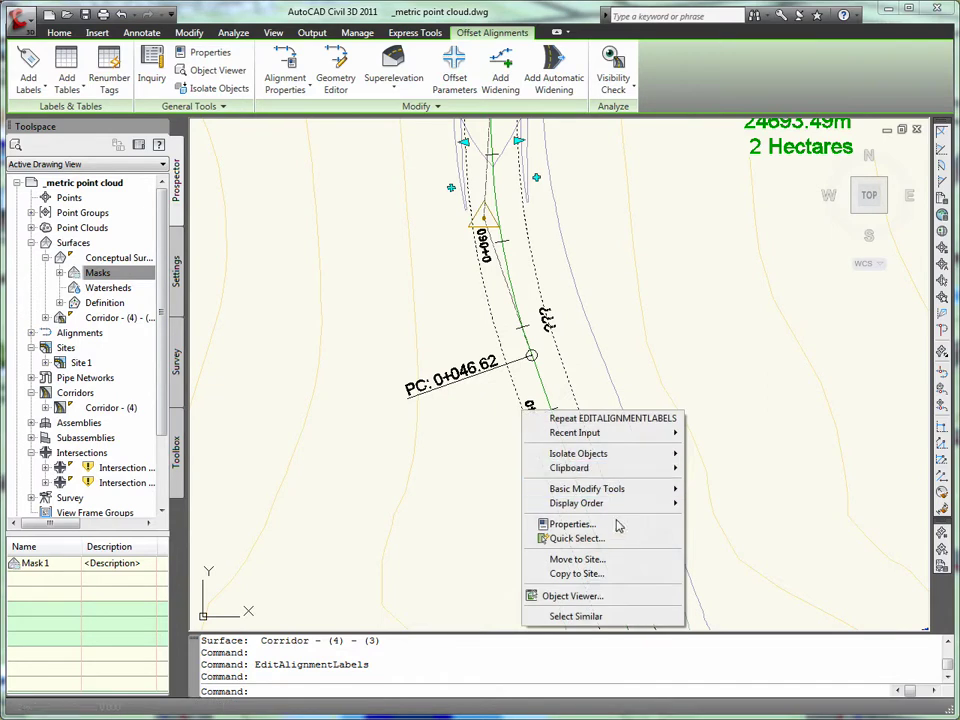
pyautogui.click(538, 403)
pyautogui.press('Escape')
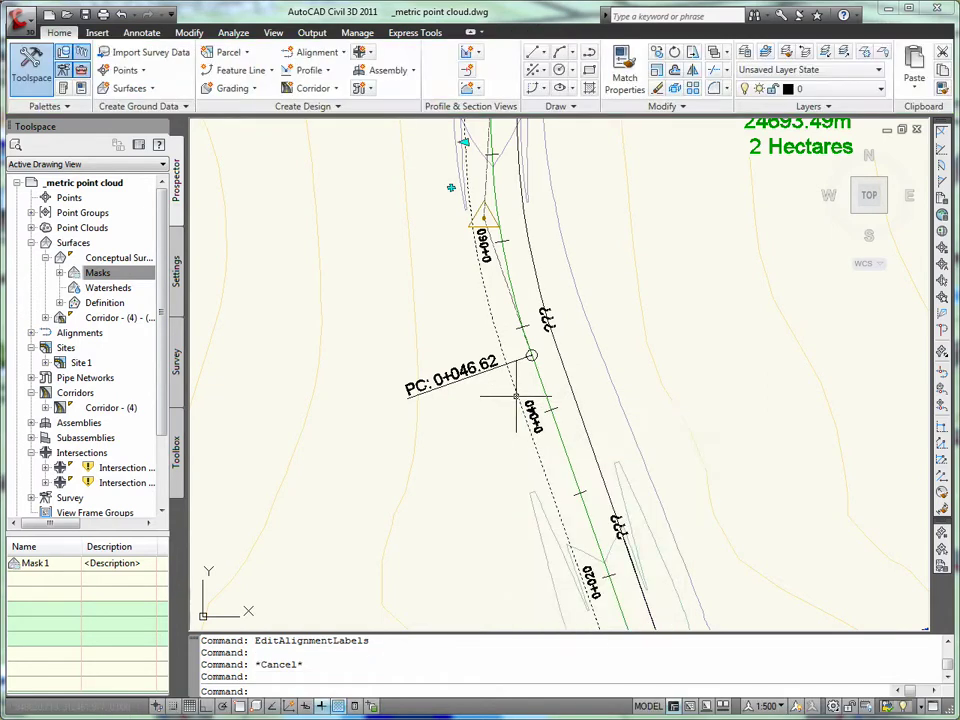
# Step: Import the _Elevations Along Alignment label set onto New Road's left 3 m offset alignment
pyautogui.click(520, 400)
pyautogui.rightClick(517, 399)
pyautogui.click(590, 617)
pyautogui.click(469, 472)
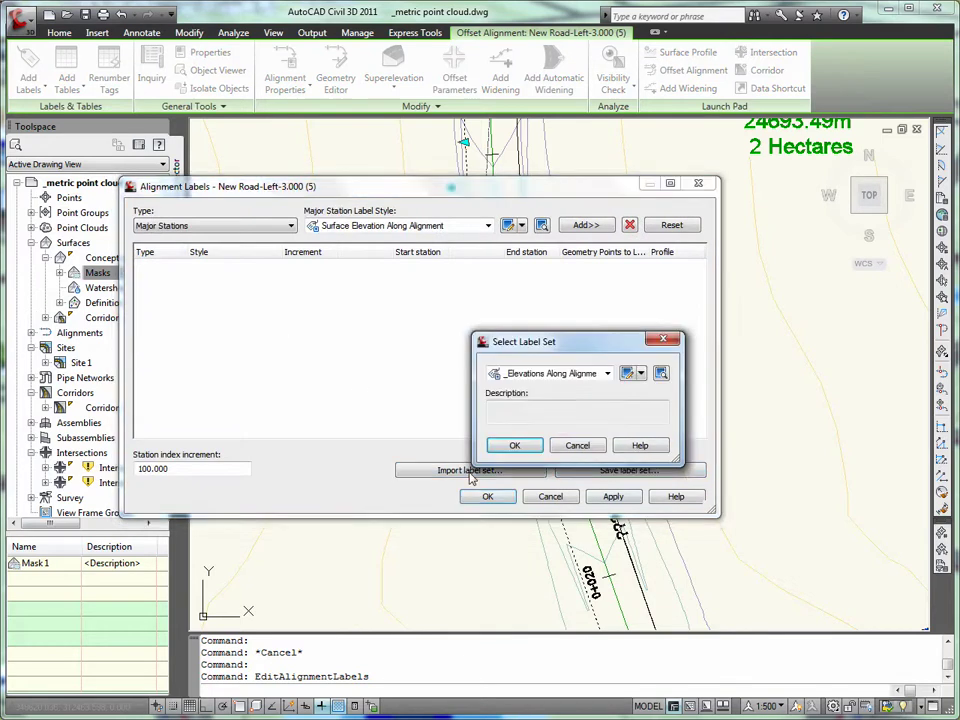
pyautogui.click(514, 445)
pyautogui.click(487, 496)
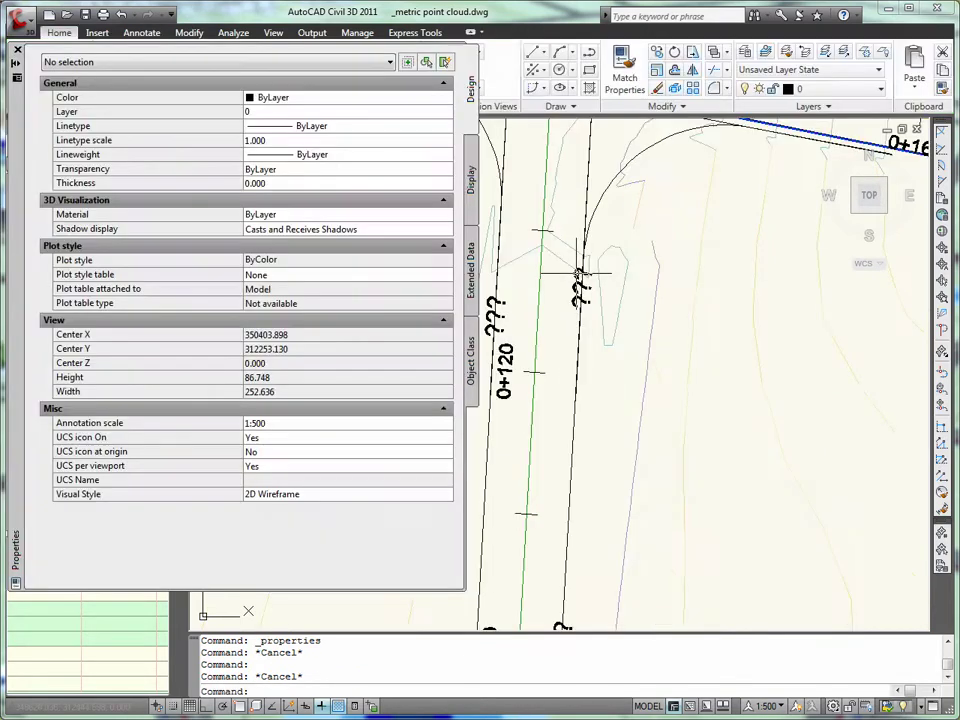
# Step: Make Corridor - (4) - (3) the reference surface for the elevation labels on both offset alignments between stations 0+120 and 0+020
pyautogui.click(580, 287)
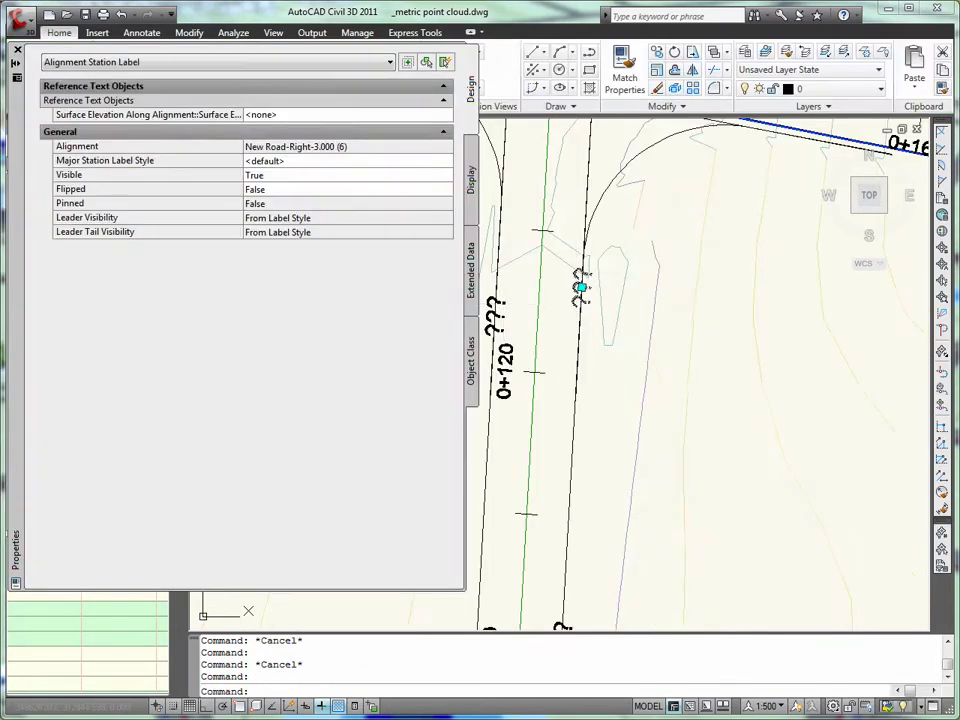
pyautogui.click(501, 305)
pyautogui.moveTo(577, 515)
pyautogui.mouseDown(button='middle')
pyautogui.moveTo(651, 272)
pyautogui.moveTo(674, 230)
pyautogui.mouseUp(button='middle')
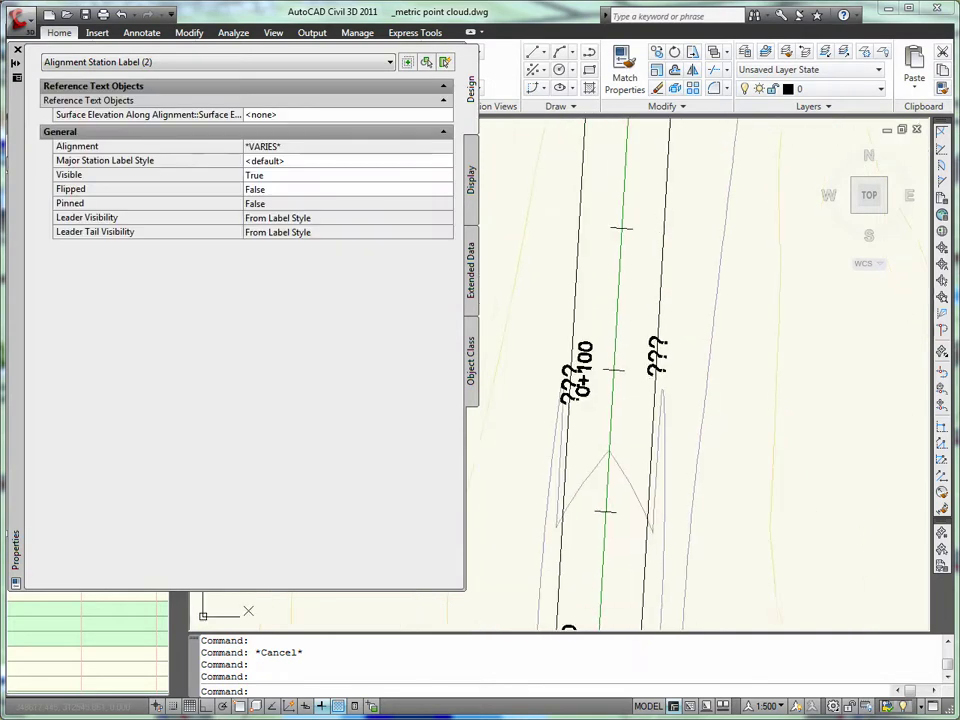
pyautogui.click(655, 348)
pyautogui.click(563, 377)
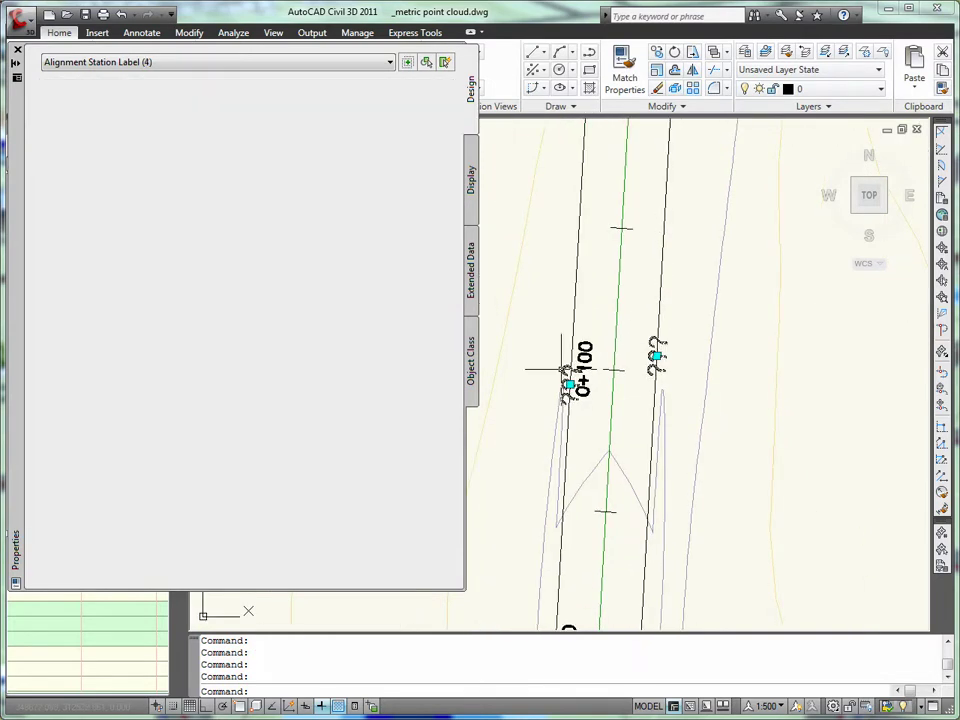
pyautogui.moveTo(594, 510); pyautogui.dragTo(625, 178, button='middle')
pyautogui.click(590, 392)
pyautogui.click(668, 377)
pyautogui.moveTo(641, 510); pyautogui.dragTo(636, 160, button='middle')
pyautogui.moveTo(632, 268); pyautogui.dragTo(611, 347, button='middle')
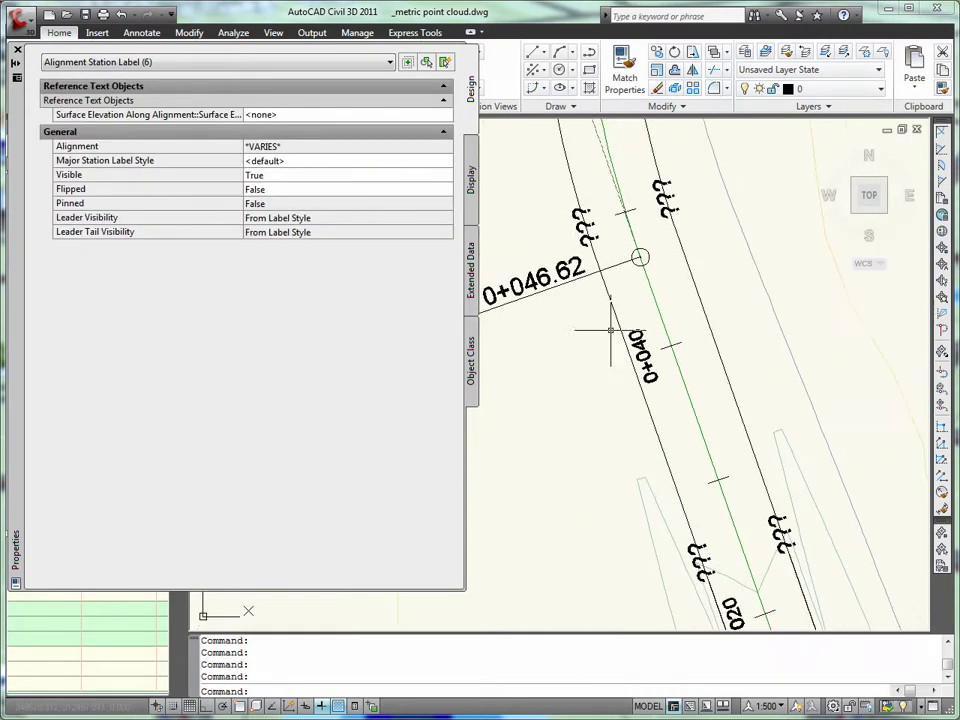
pyautogui.click(583, 221)
pyautogui.click(668, 207)
pyautogui.moveTo(664, 450); pyautogui.dragTo(585, 262, button='middle')
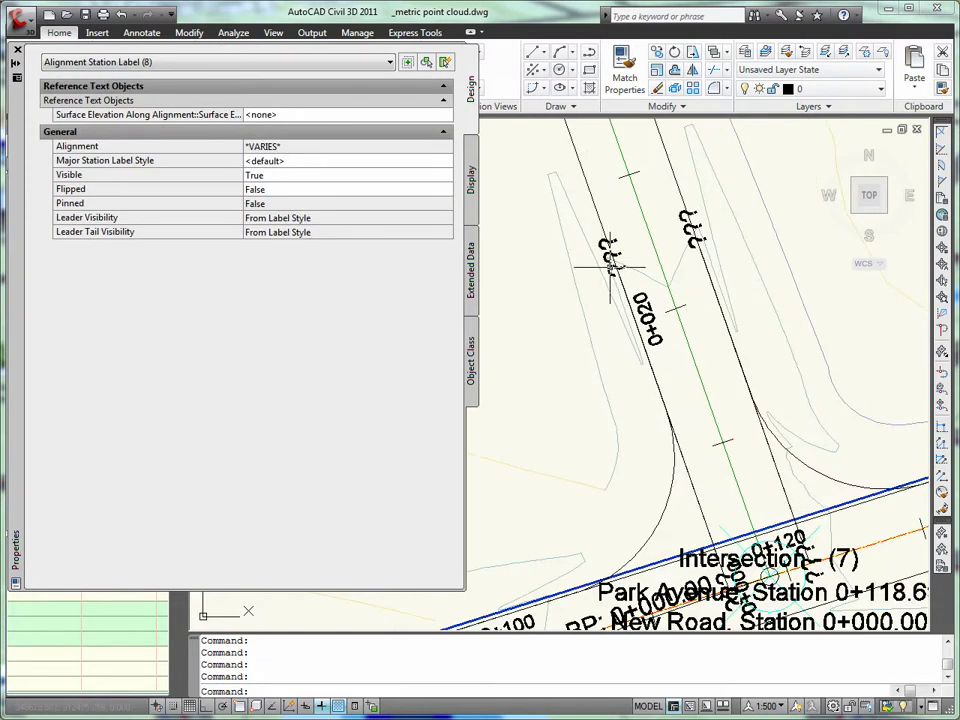
pyautogui.click(607, 255)
pyautogui.click(684, 214)
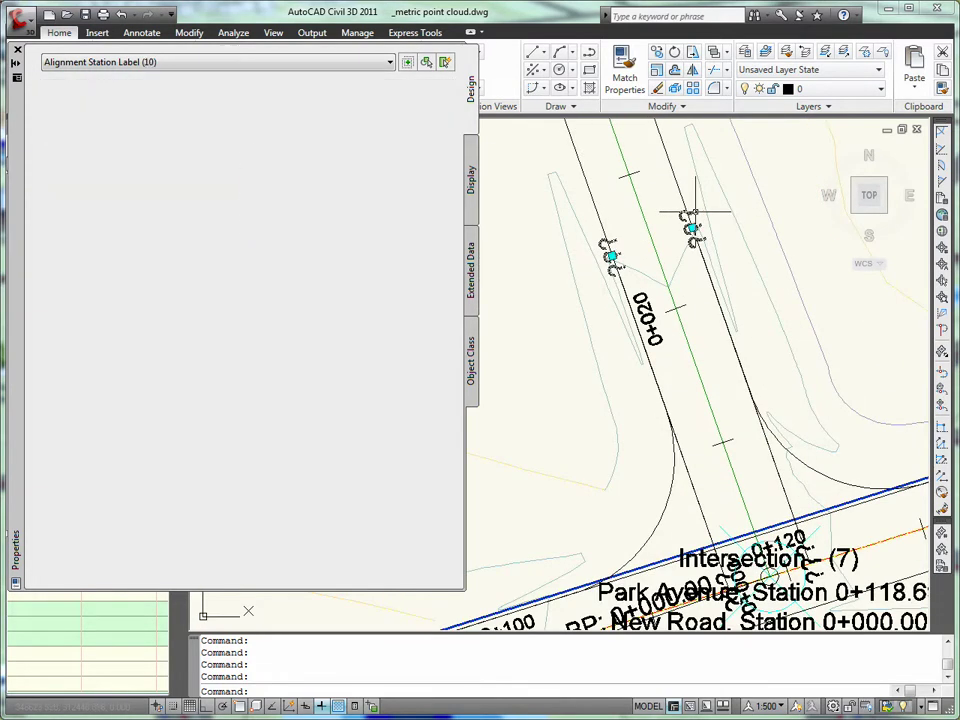
pyautogui.click(443, 115)
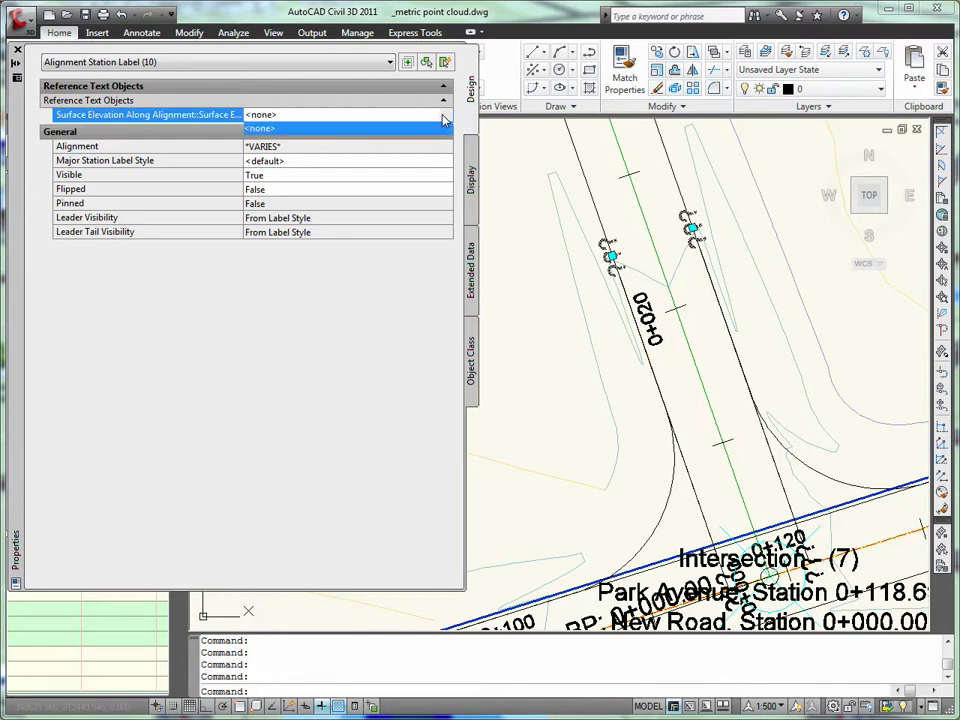
pyautogui.click(445, 115)
pyautogui.click(680, 268)
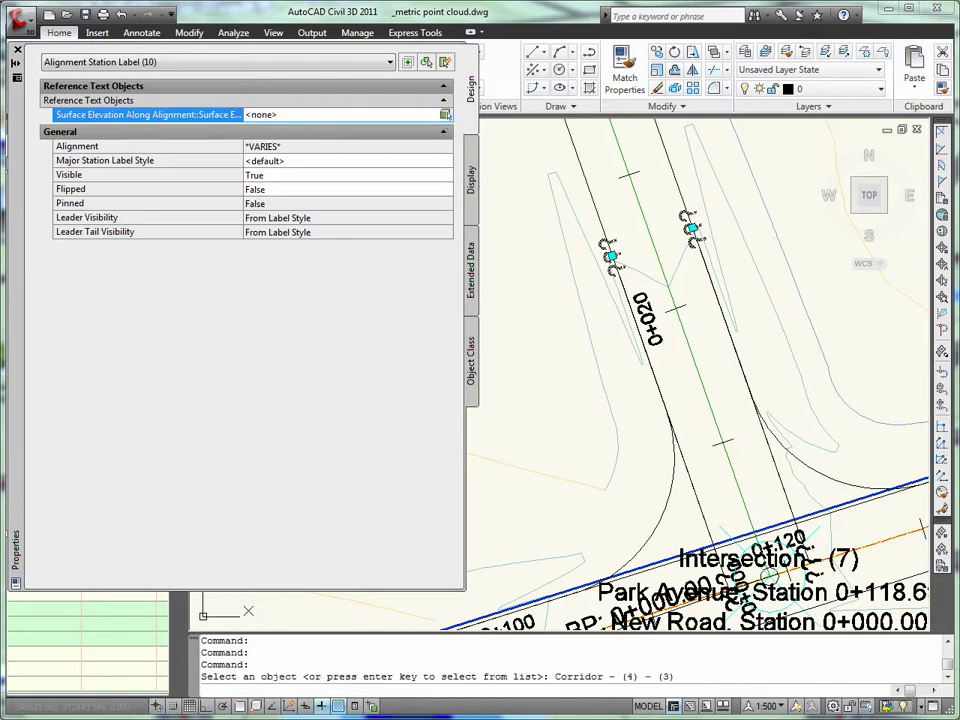
pyautogui.click(17, 50)
pyautogui.press('Escape')
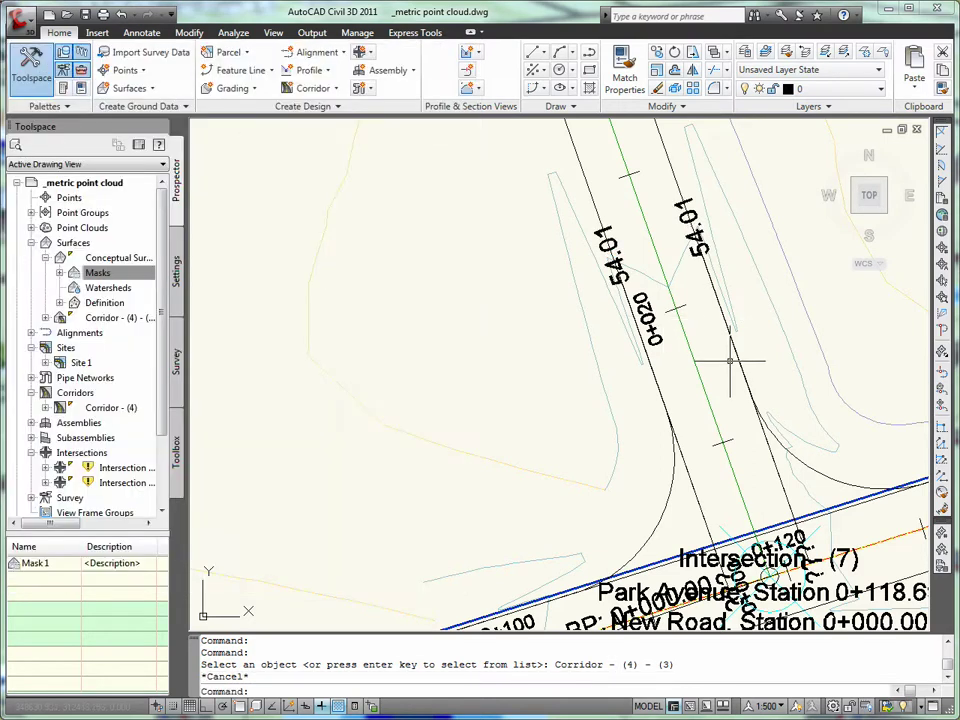
# Step: Reshape New Road's curve by moving its PI out to the west and back east past its original position
pyautogui.scroll(-2, 700, 285)
pyautogui.moveTo(700, 285); pyautogui.dragTo(673, 353, button='middle')
pyautogui.moveTo(628, 238)
pyautogui.mouseDown(button='middle')
pyautogui.moveTo(640, 393)
pyautogui.moveTo(618, 355)
pyautogui.mouseUp(button='middle')
pyautogui.scroll(2, 610, 356)
pyautogui.click(591, 394)
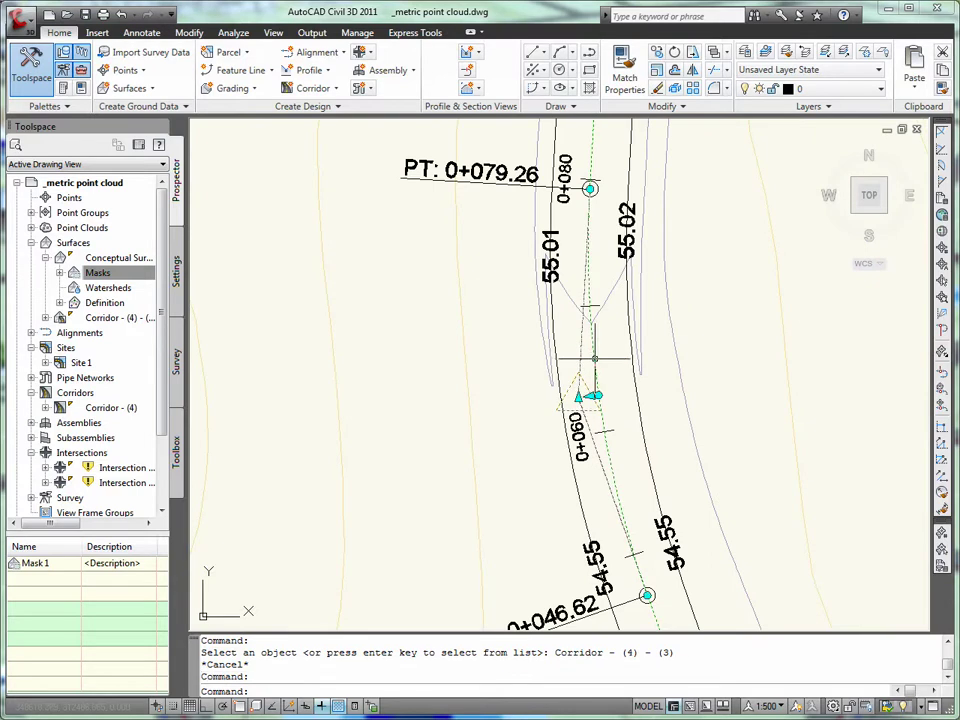
pyautogui.click(578, 397)
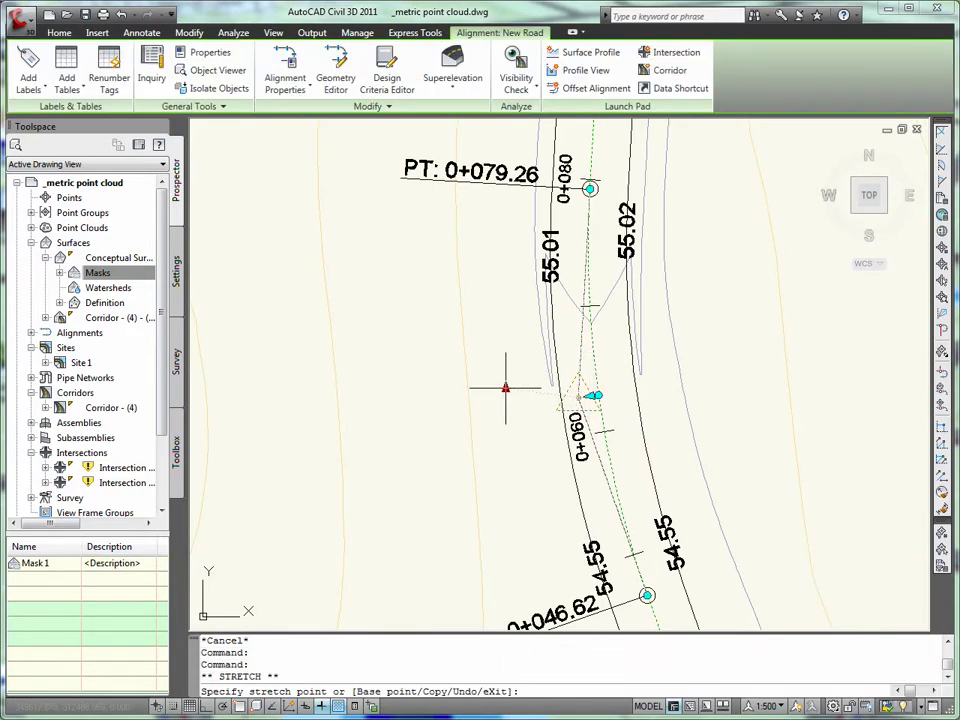
pyautogui.click(452, 392)
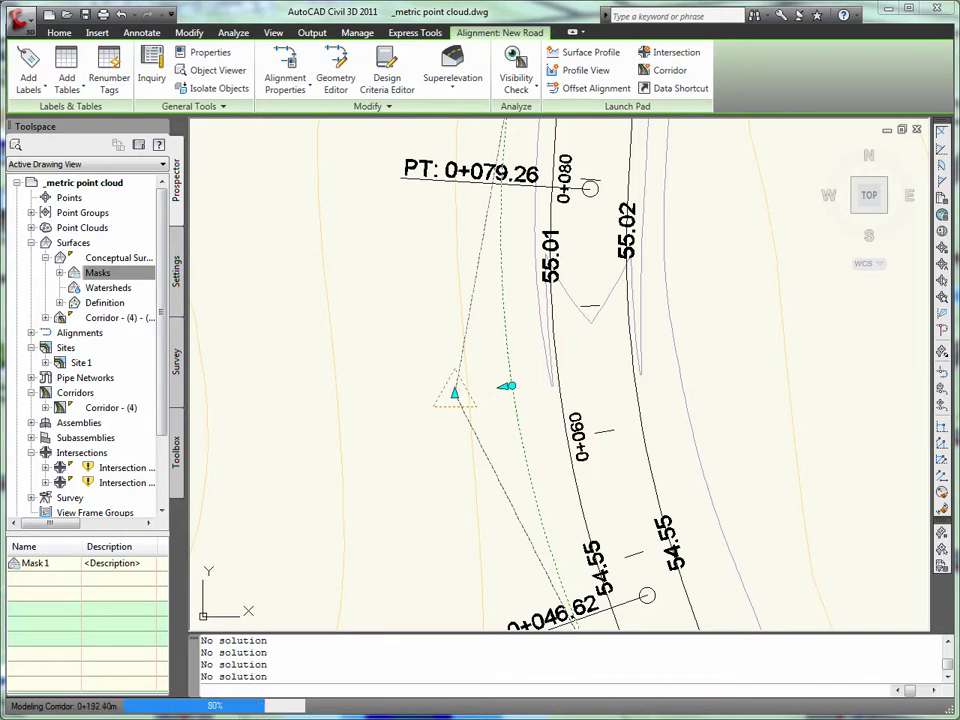
pyautogui.click(455, 393)
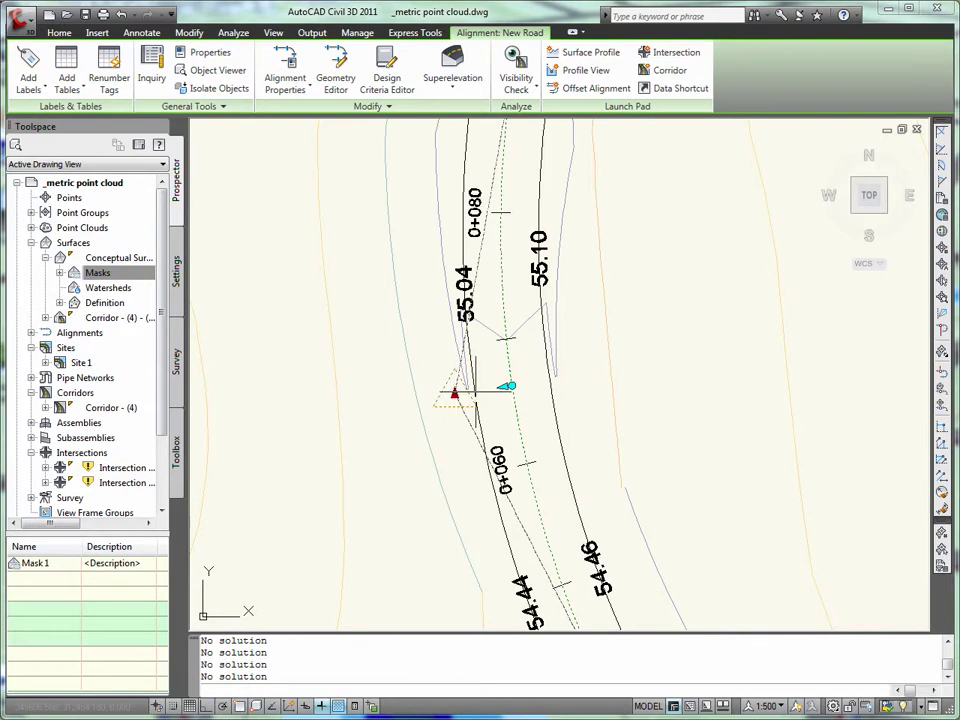
pyautogui.click(626, 375)
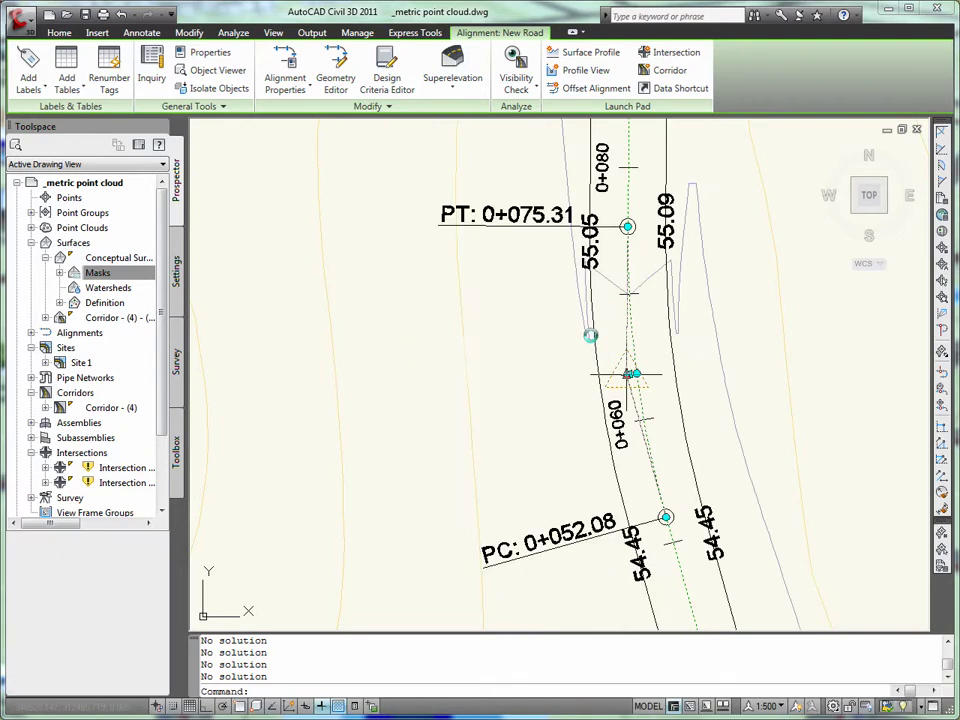
# Step: Add a widening region to New Road's right offset alignment, starting near station 0+070
pyautogui.scroll(-3, 577, 245)
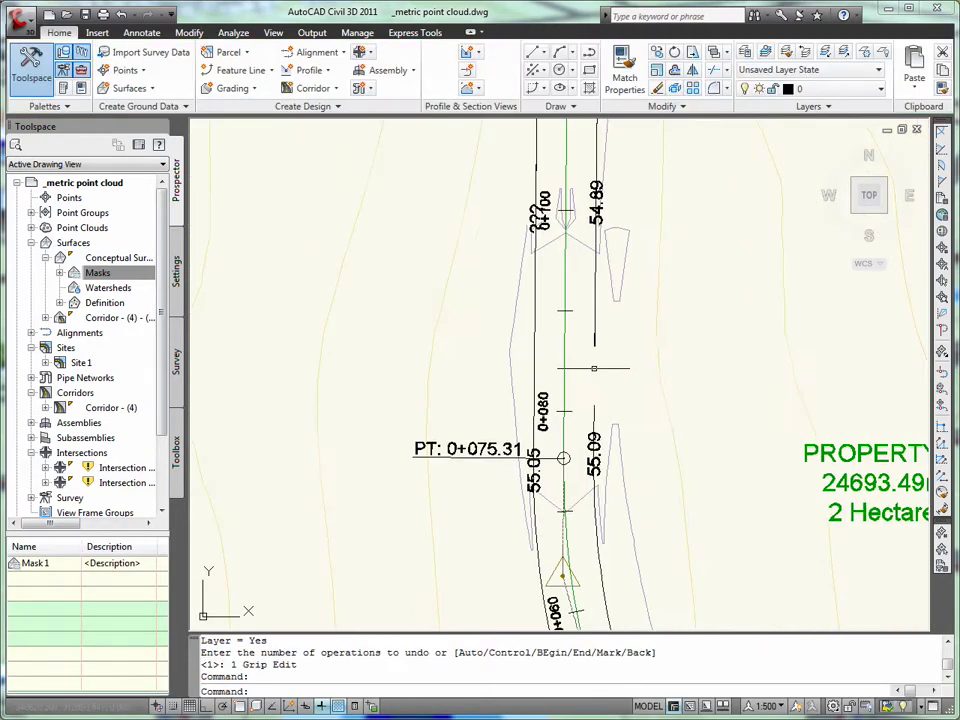
pyautogui.click(593, 349)
pyautogui.moveTo(613, 397); pyautogui.dragTo(599, 216, button='middle')
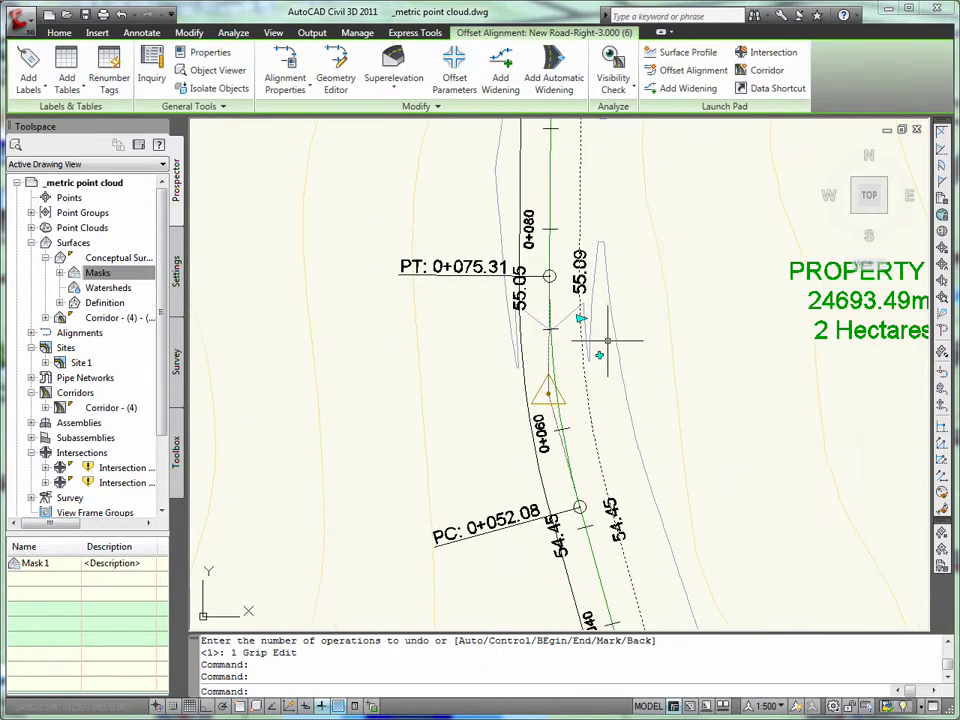
pyautogui.click(600, 355)
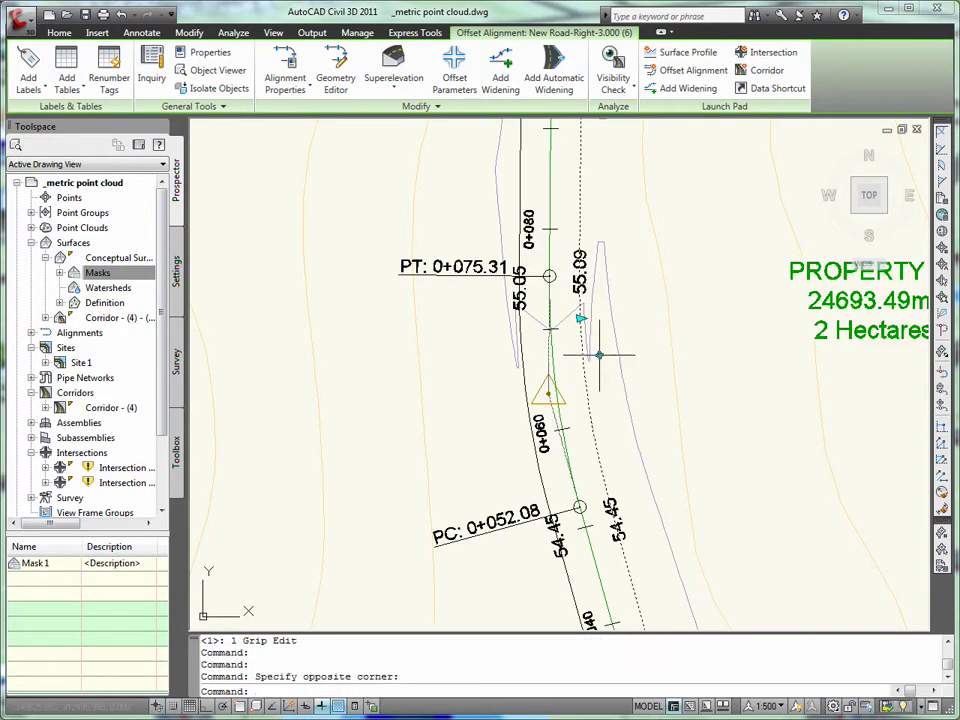
# Step: Reduce the offset of the right alignment's widening region in two stretches until it runs closer to the centerline than the adjoining part
pyautogui.scroll(-2, 630, 300)
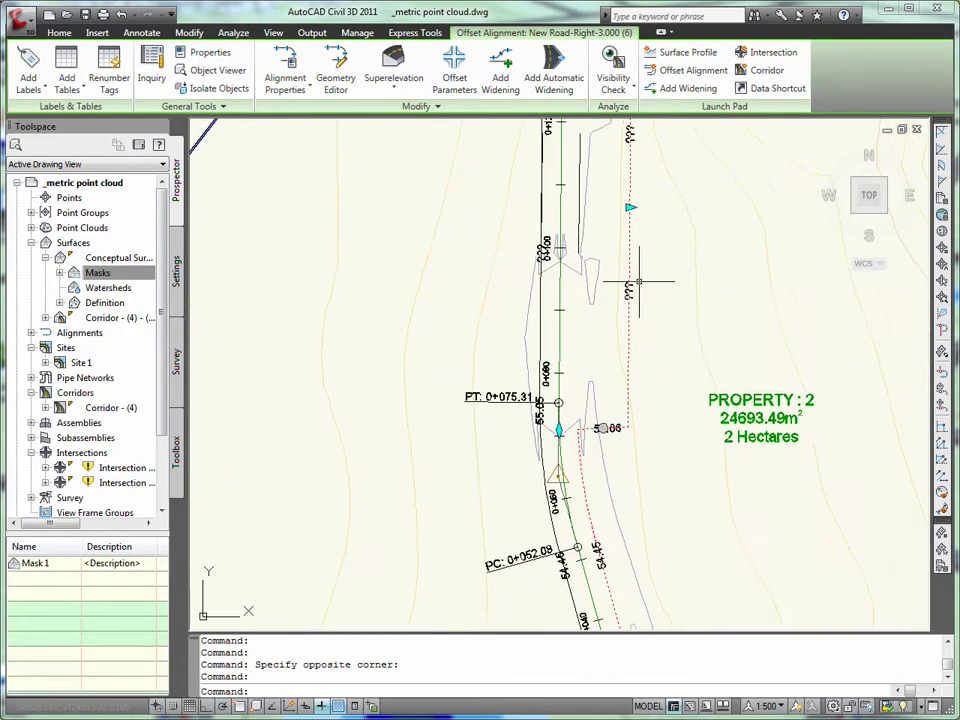
pyautogui.click(630, 207)
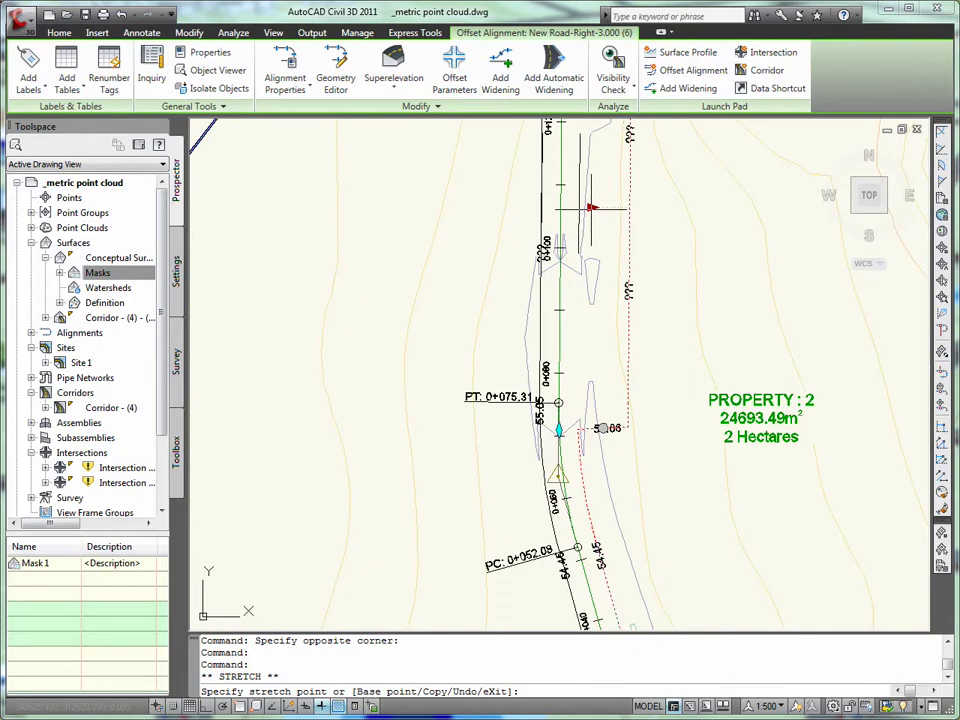
pyautogui.click(592, 209)
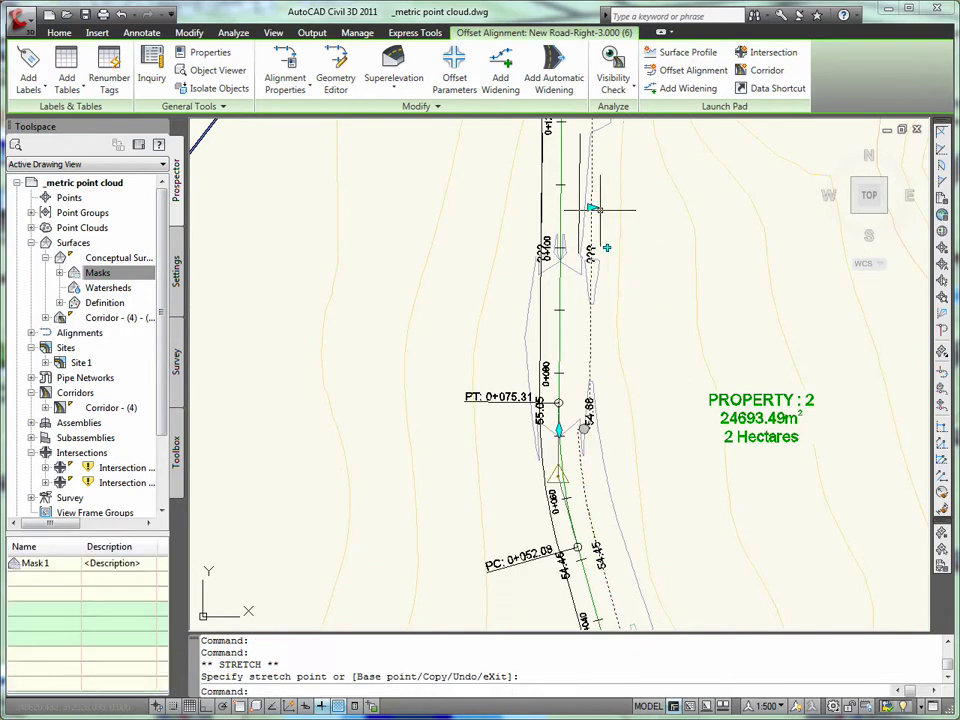
pyautogui.click(593, 209)
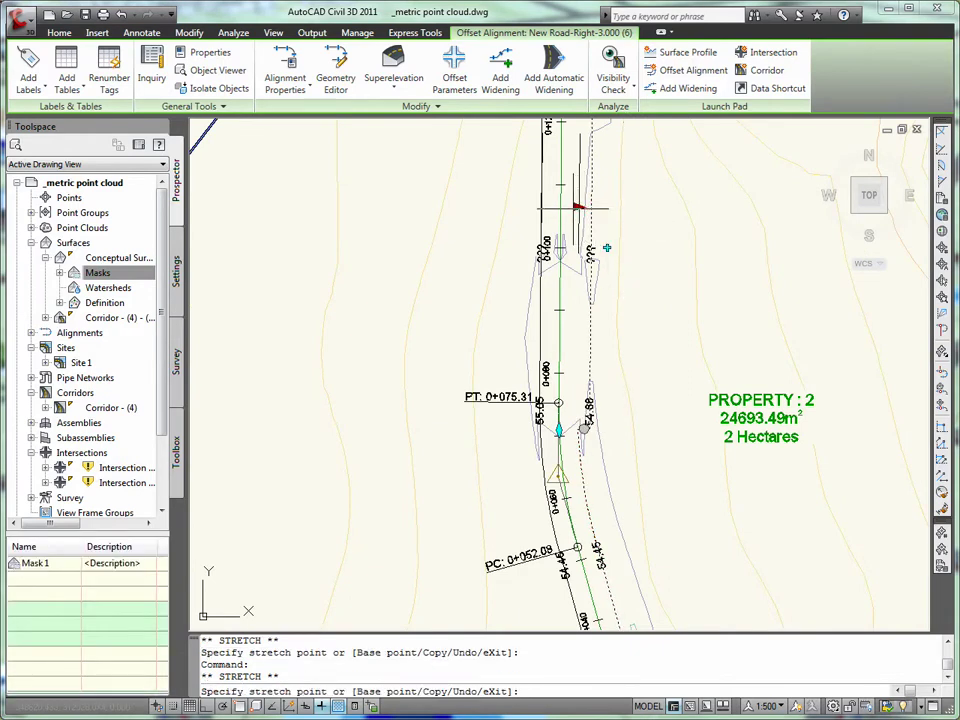
pyautogui.press('Escape')
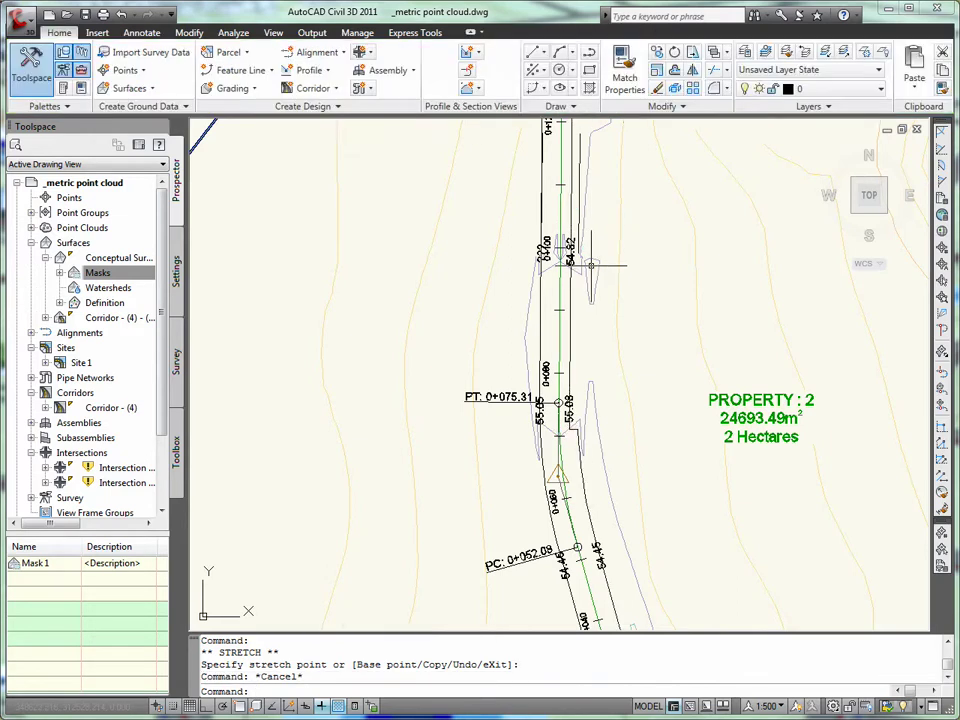
# Step: Move New Road's curve PI west, between the existing tangents' stations 0+060 and 0+080
pyautogui.scroll(2, 600, 268)
pyautogui.click(558, 563)
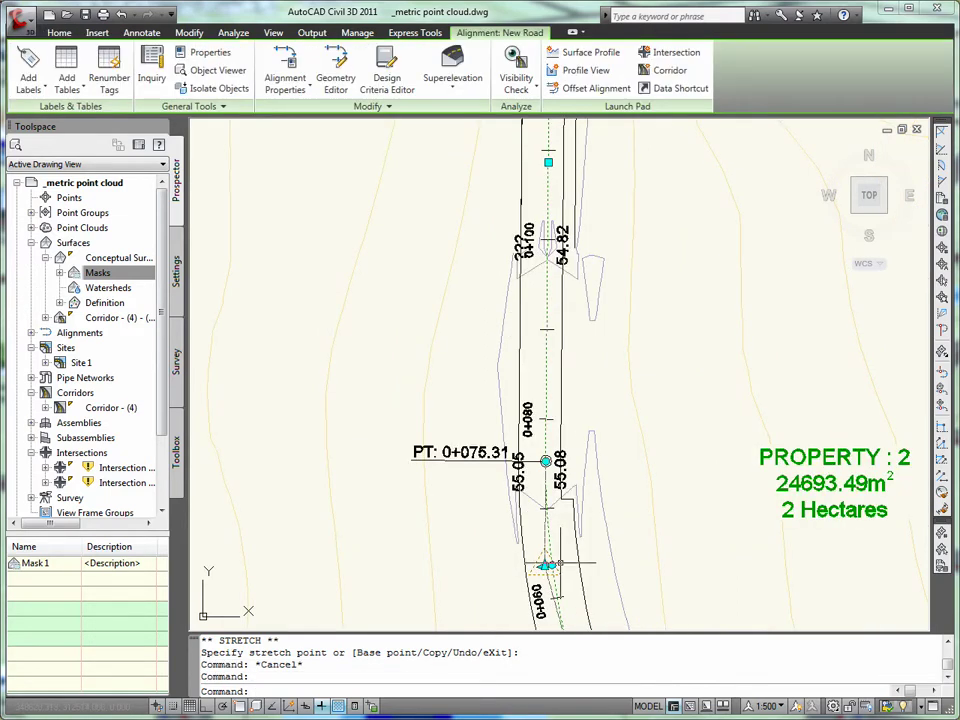
pyautogui.scroll(2, 546, 565)
pyautogui.scroll(1, 540, 560)
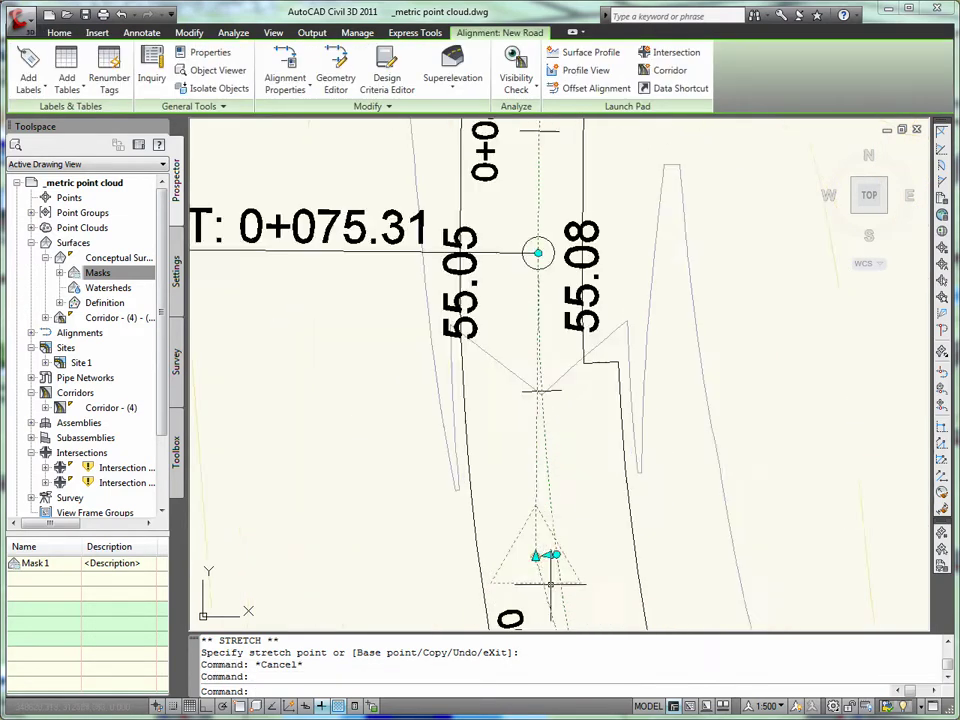
pyautogui.scroll(-5, 535, 556)
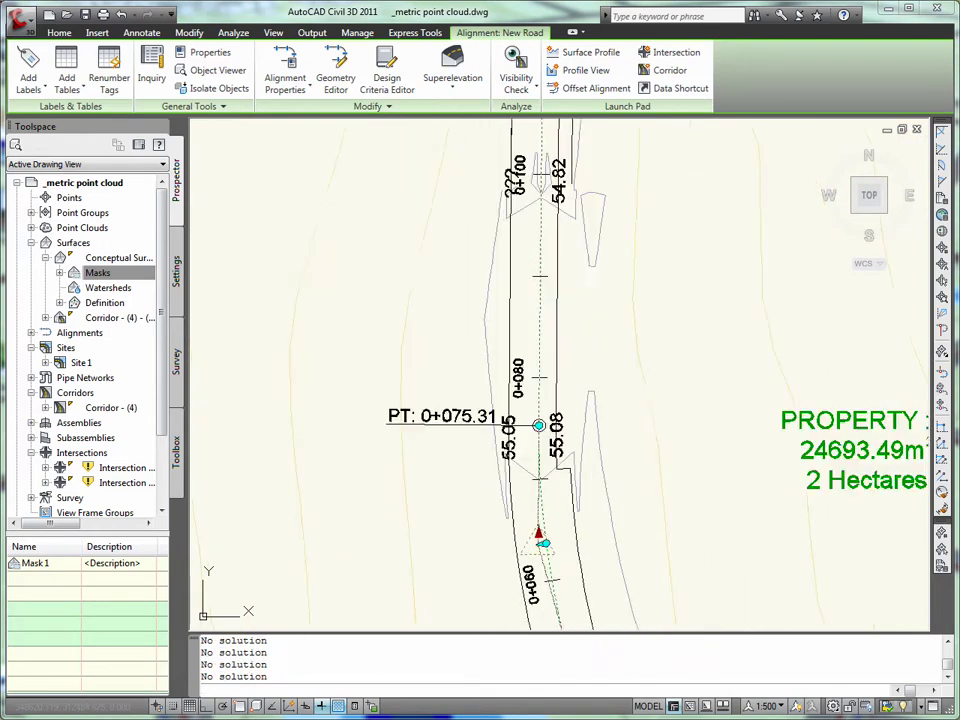
pyautogui.moveTo(542, 543); pyautogui.dragTo(492, 523)
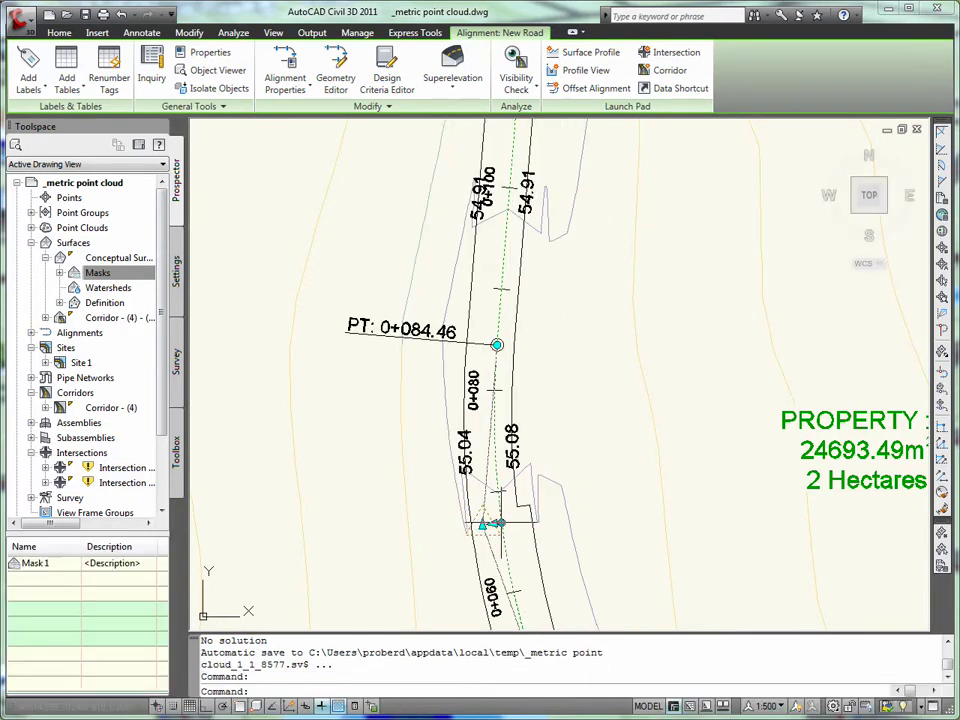
pyautogui.press('Escape')
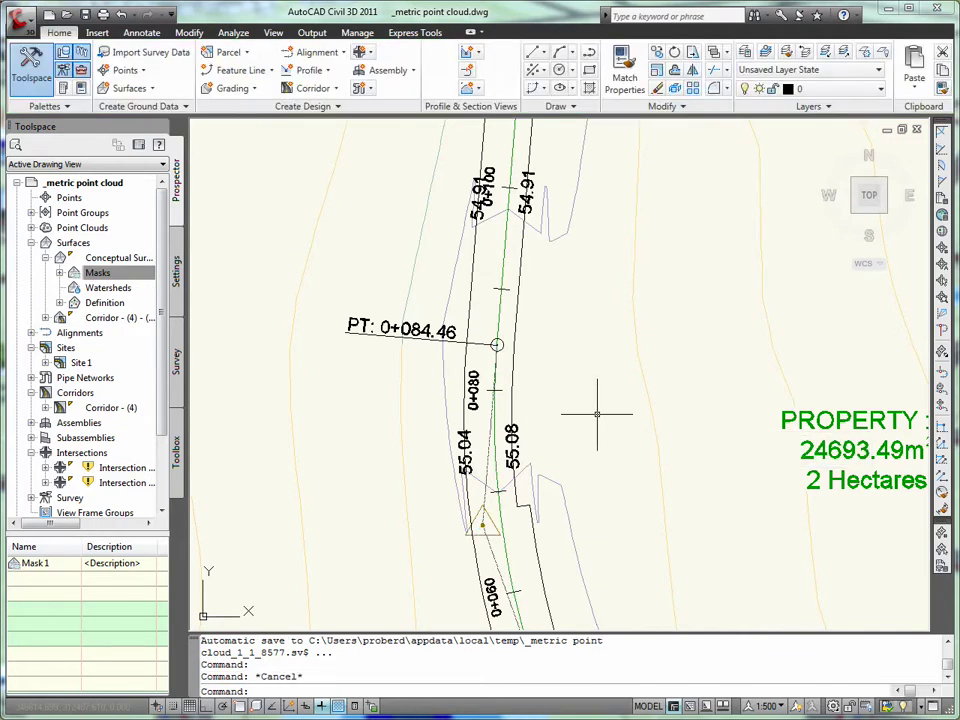
# Step: Add cut and fill area hatching between the Conceptual Surface and New Road Layout profiles in the New Road profile view
pyautogui.scroll(-2, 596, 413)
pyautogui.scroll(-4, 596, 416)
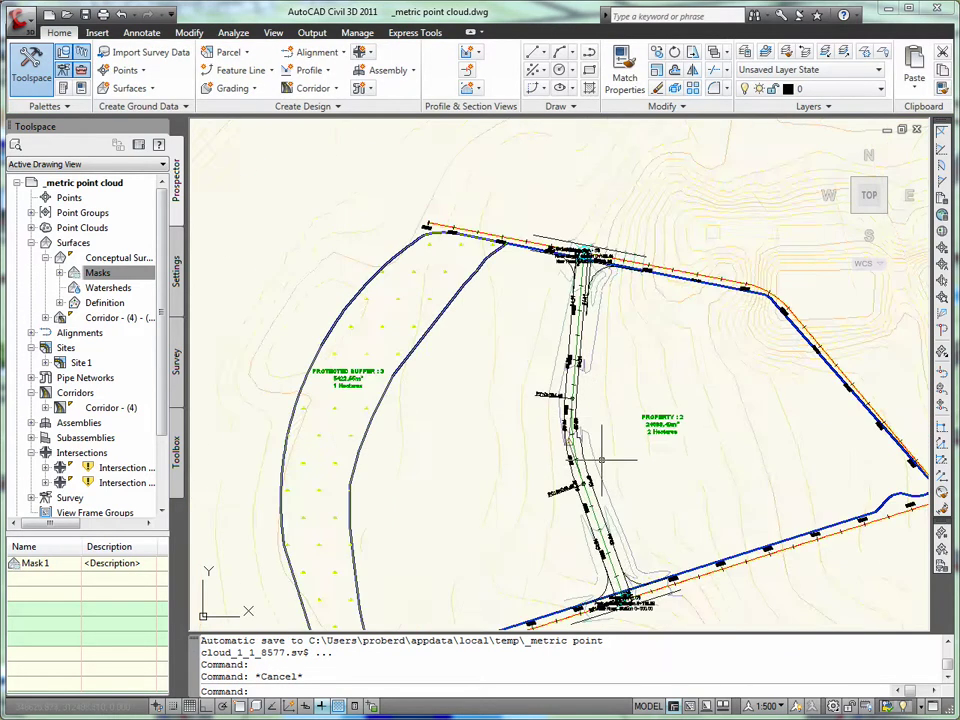
pyautogui.scroll(5, 566, 428)
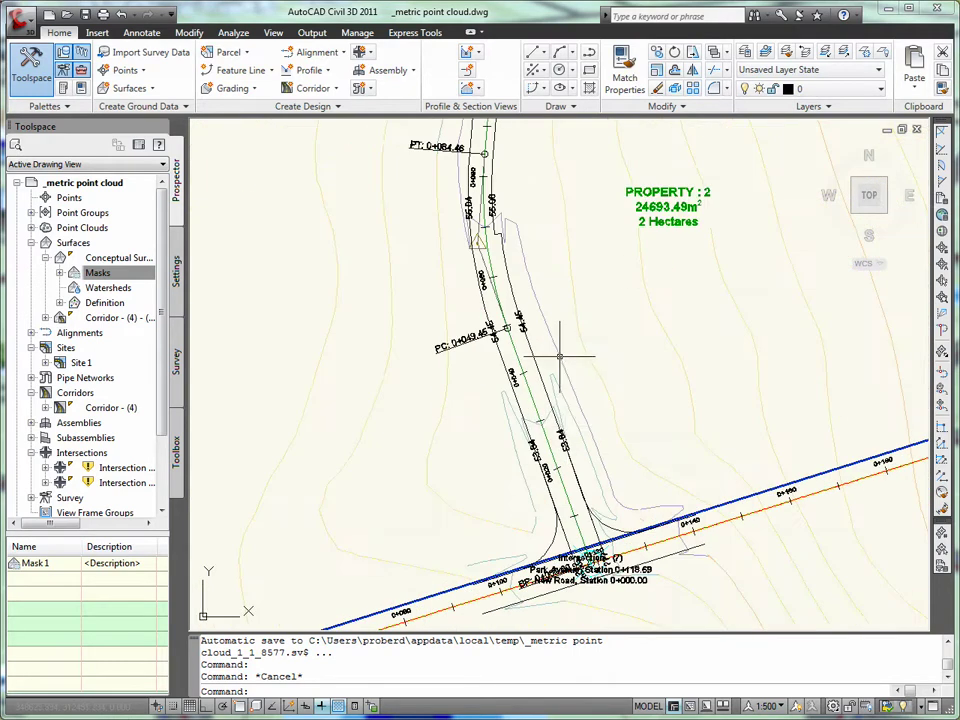
pyautogui.moveTo(560, 360); pyautogui.dragTo(557, 424, button='middle')
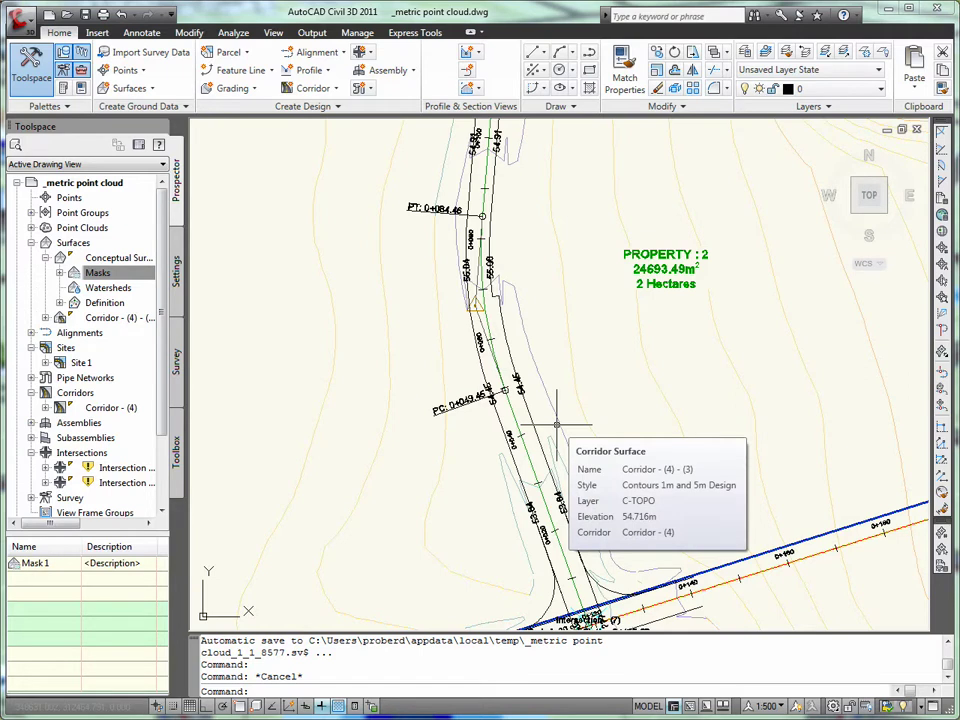
pyautogui.scroll(-4, 557, 425)
pyautogui.moveTo(658, 469); pyautogui.dragTo(376, 276, button='middle')
pyautogui.moveTo(722, 407); pyautogui.dragTo(425, 344, button='middle')
pyautogui.moveTo(749, 448); pyautogui.dragTo(458, 401, button='middle')
pyautogui.moveTo(804, 338); pyautogui.dragTo(471, 386, button='middle')
pyautogui.scroll(5, 748, 331)
pyautogui.scroll(2, 553, 339)
pyautogui.click(492, 263)
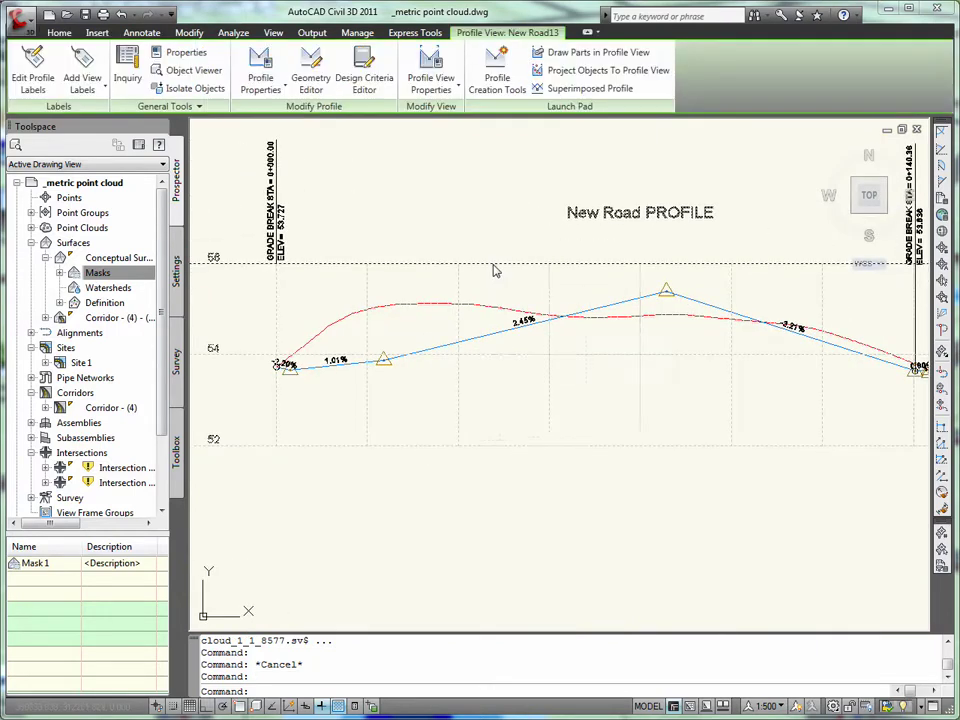
pyautogui.rightClick(492, 263)
pyautogui.click(605, 415)
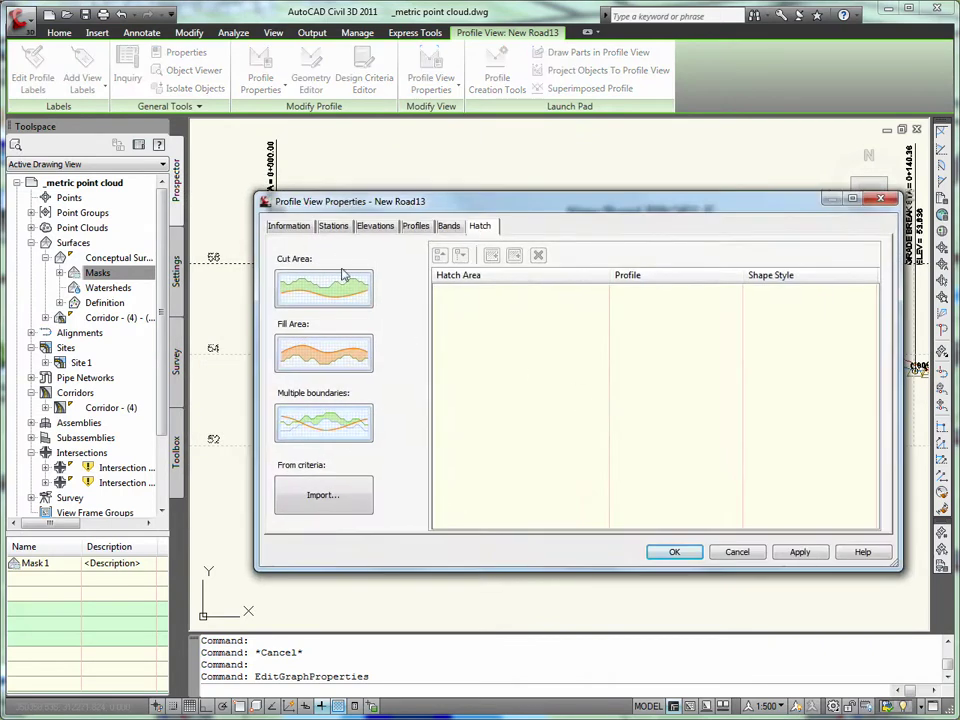
pyautogui.click(345, 290)
pyautogui.click(333, 353)
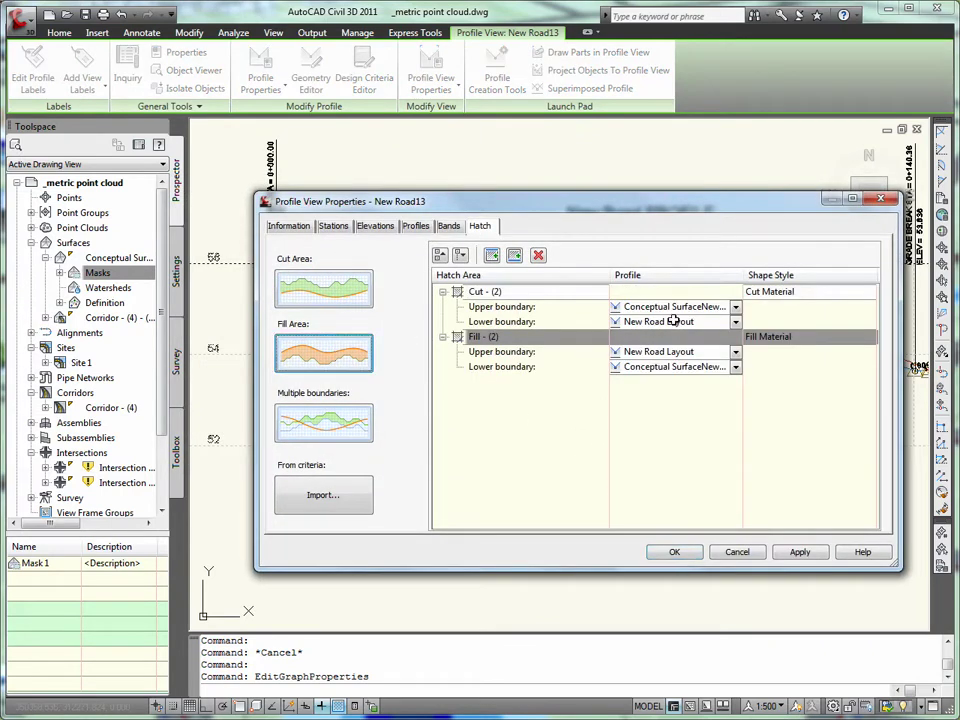
pyautogui.click(674, 552)
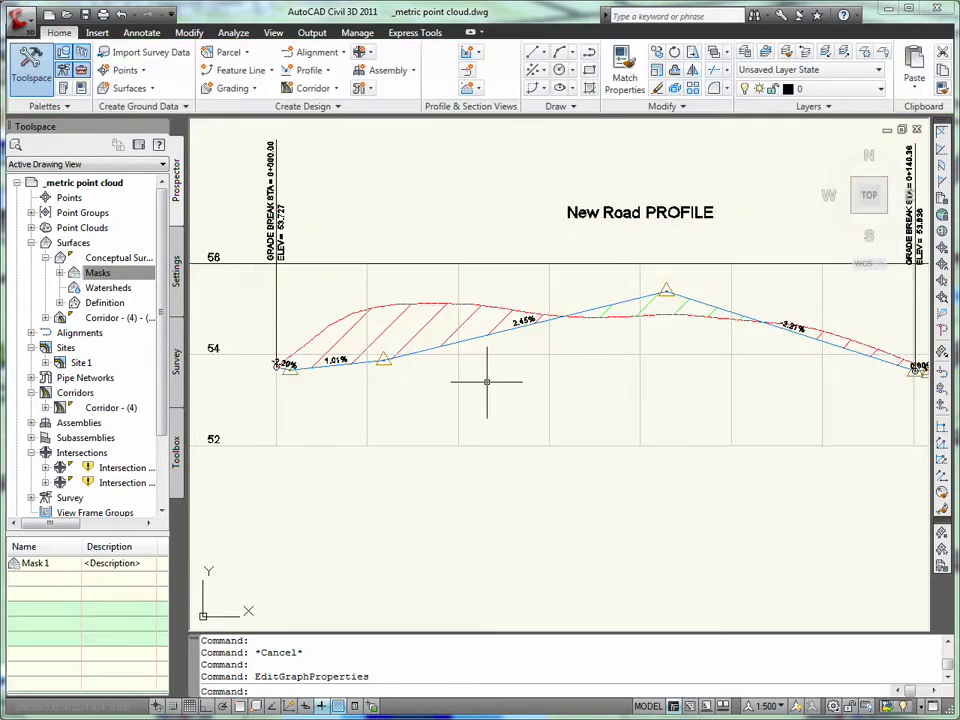
# Step: Lower New Road Layout's highest PVI below existing ground, and raise it to about elevation 55.4 near station 0+070
pyautogui.rightClick(118, 410)
pyautogui.click(200, 465)
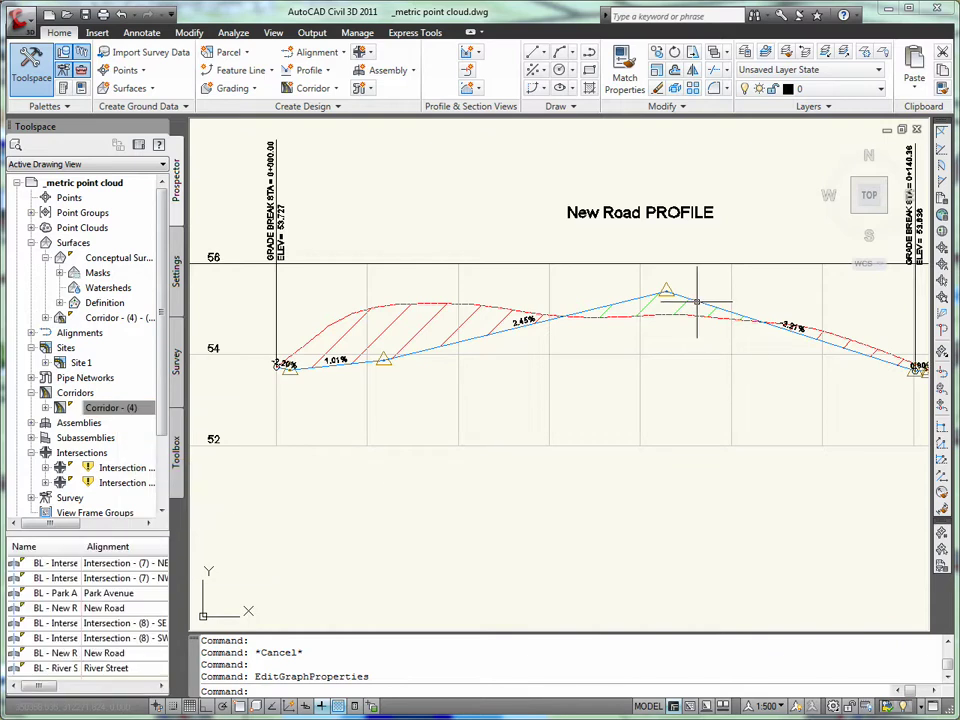
pyautogui.click(697, 302)
pyautogui.click(665, 292)
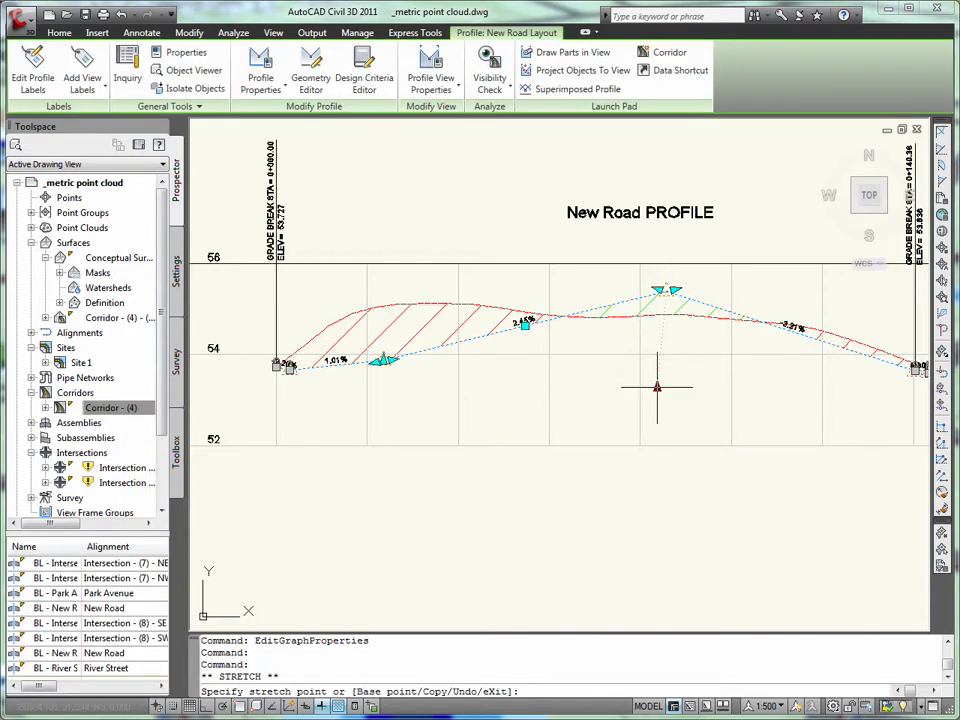
pyautogui.click(657, 386)
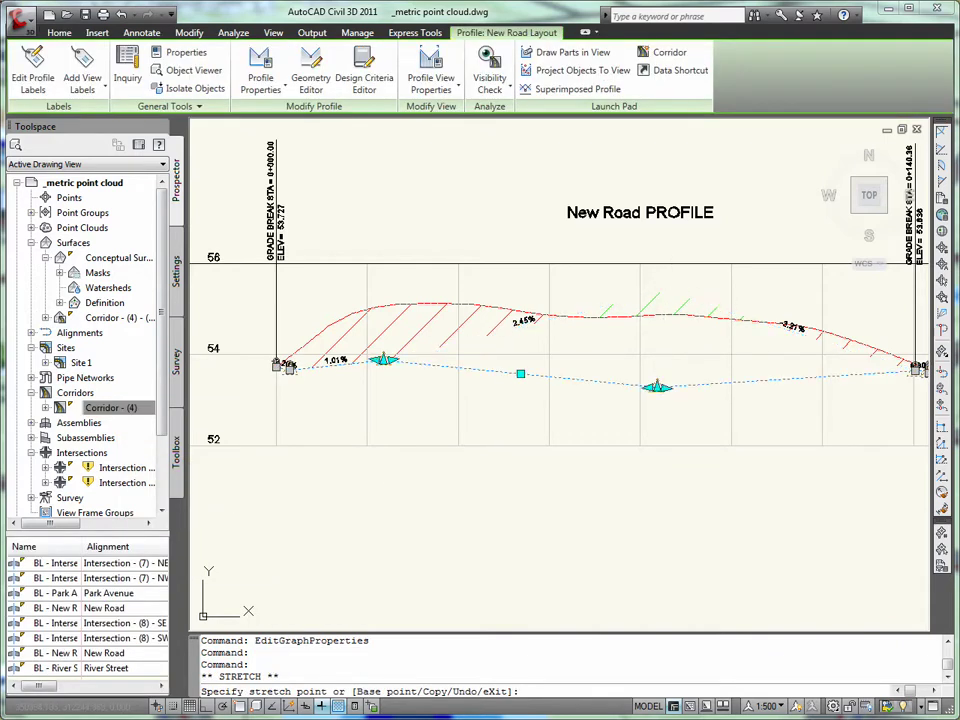
pyautogui.click(657, 386)
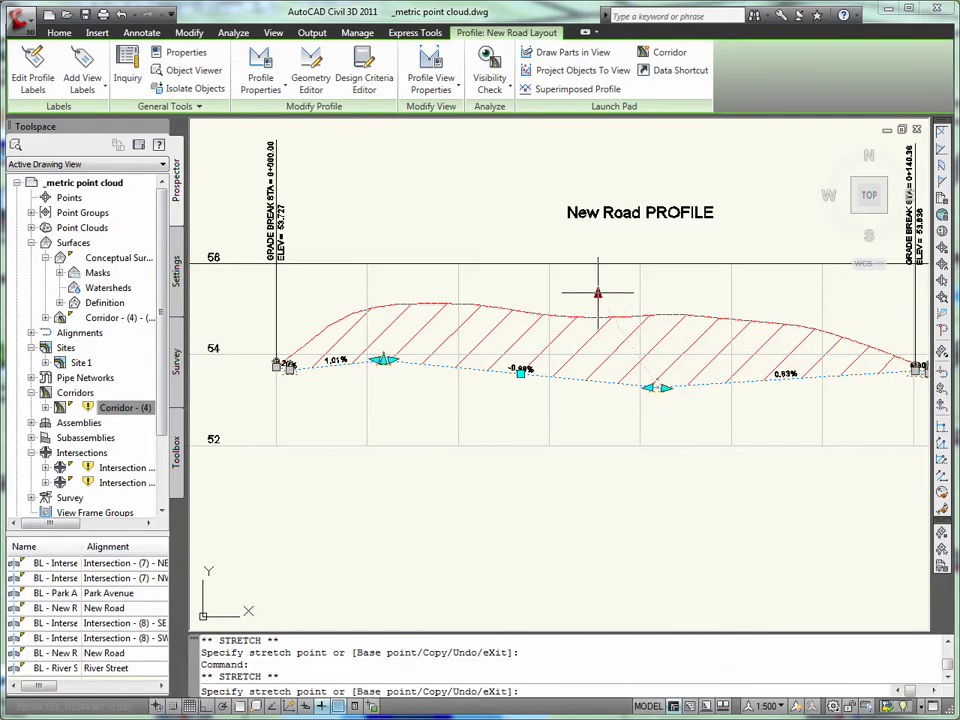
pyautogui.click(597, 291)
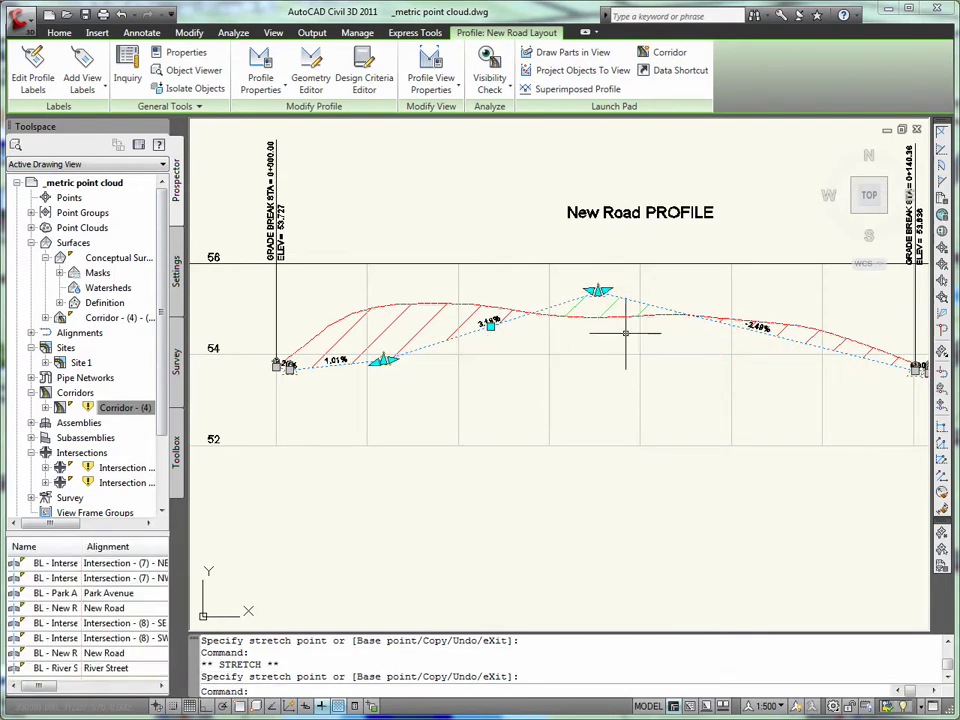
pyautogui.press('Escape')
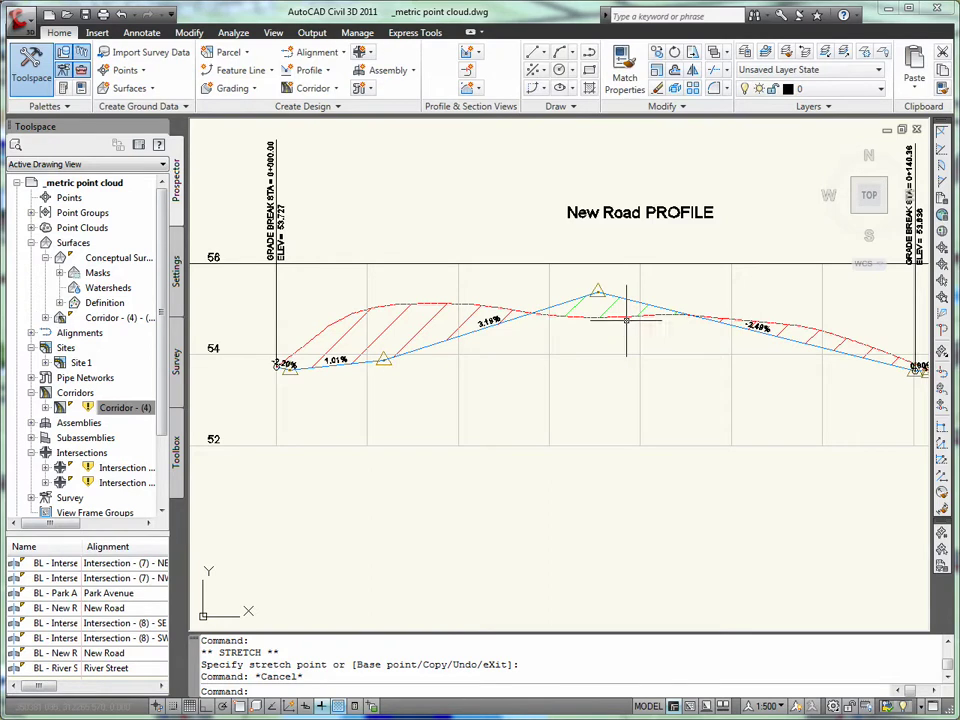
# Step: Restore the Plan-Profile named viewport configuration
pyautogui.scroll(-8, 627, 315)
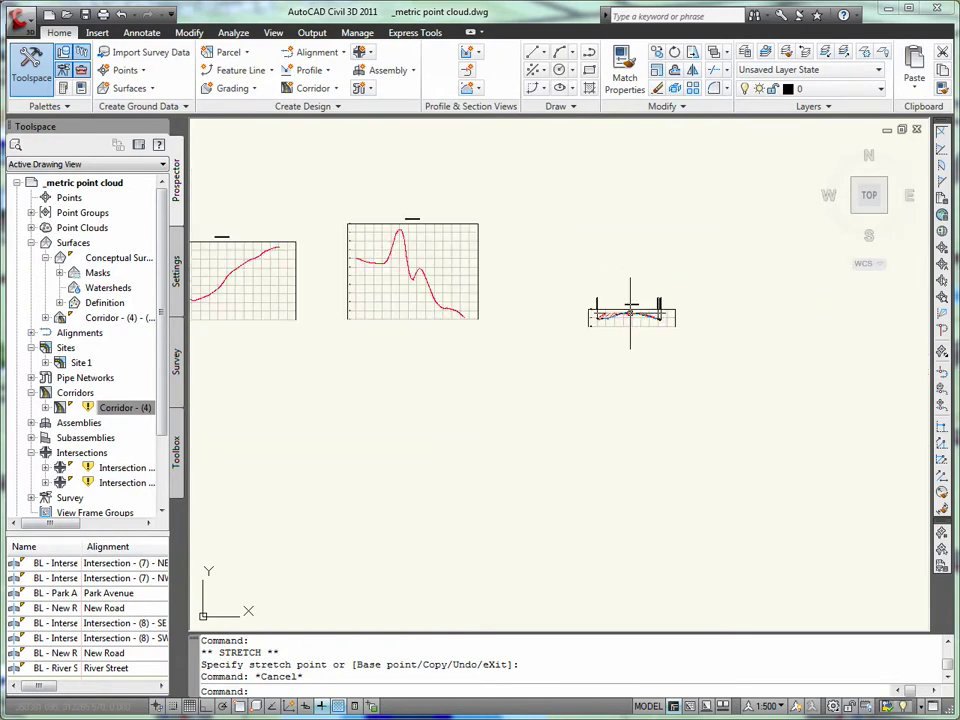
pyautogui.scroll(8, 482, 272)
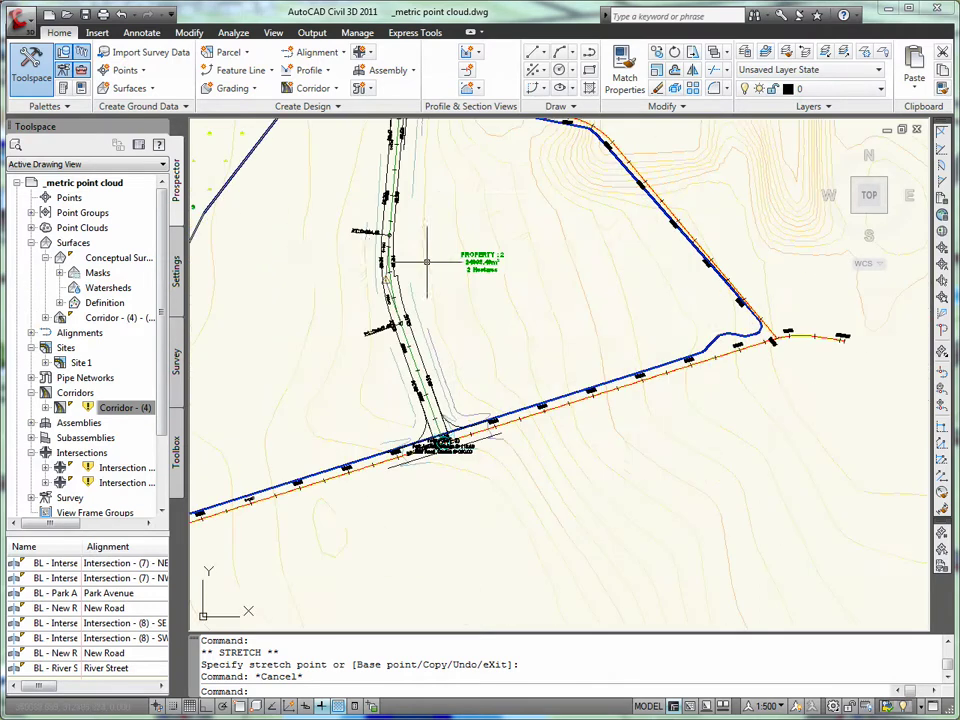
pyautogui.scroll(-4, 369, 273)
pyautogui.scroll(5, 490, 308)
pyautogui.moveTo(490, 308); pyautogui.dragTo(506, 362, button='middle')
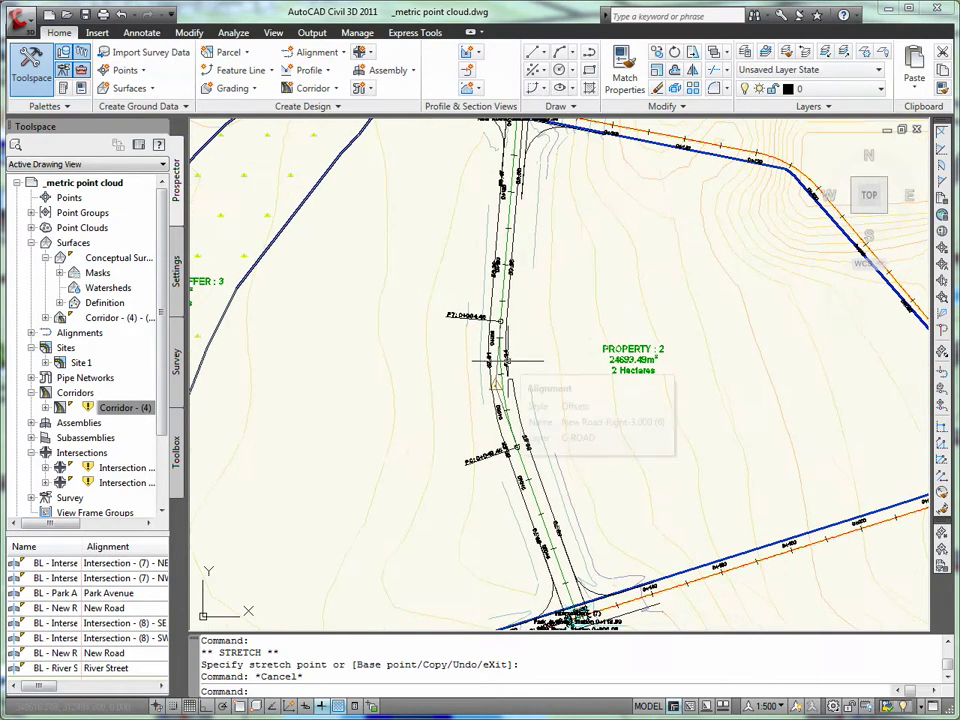
pyautogui.click(273, 33)
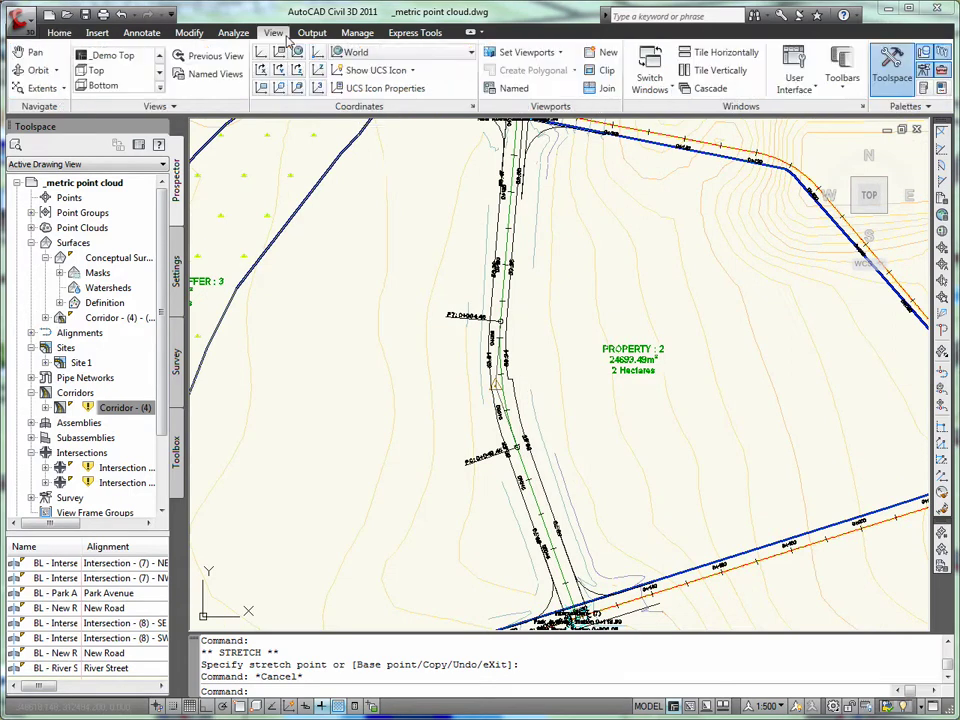
pyautogui.click(528, 52)
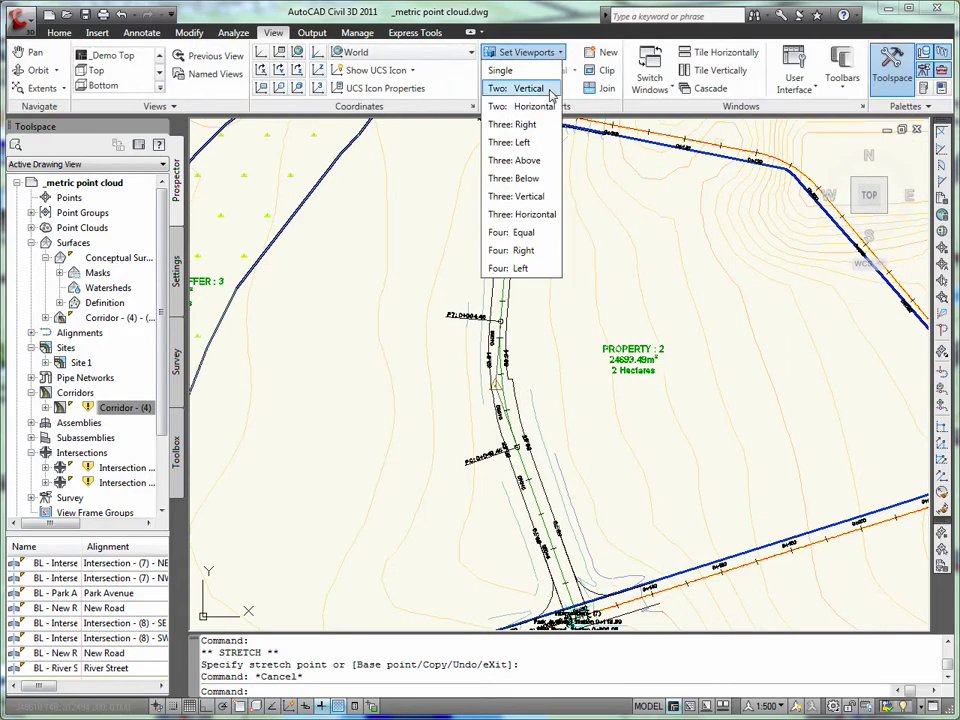
pyautogui.click(530, 52)
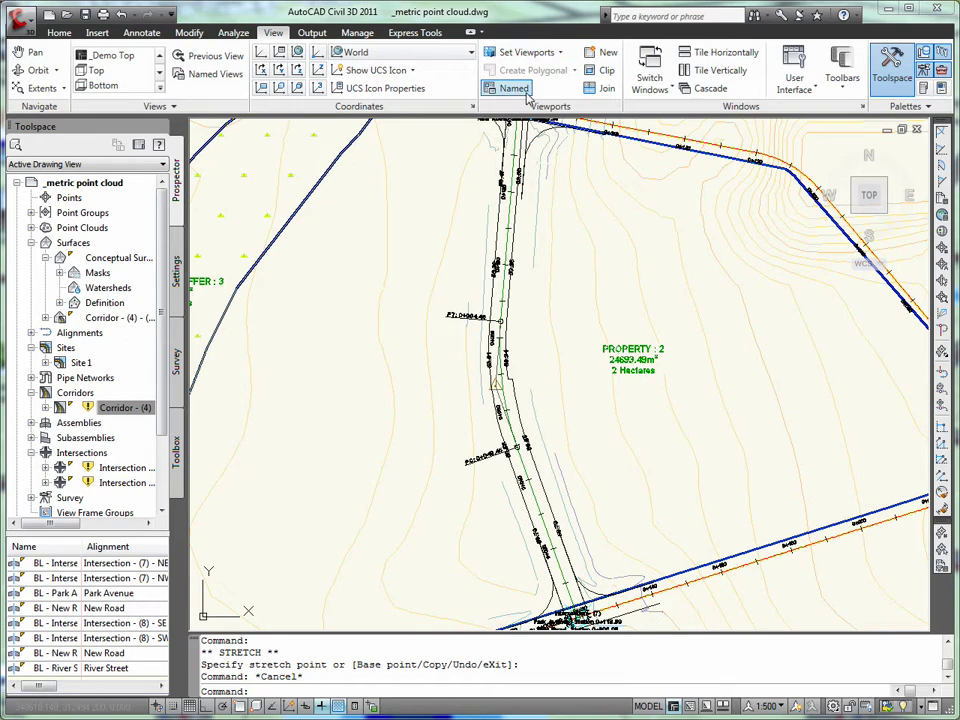
pyautogui.click(526, 91)
pyautogui.click(314, 298)
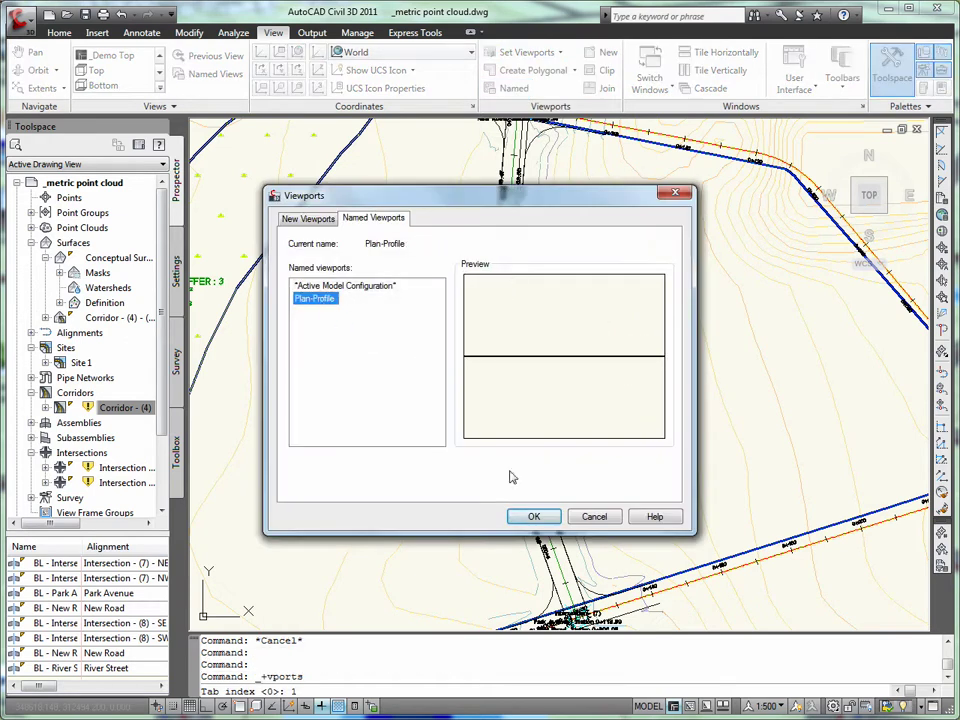
pyautogui.click(534, 516)
# Step: Frame the New Road profile in the lower viewport and New Road's middle stretch in plan in the upper viewport
pyautogui.click(777, 525)
pyautogui.moveTo(772, 500); pyautogui.dragTo(424, 339, button='middle')
pyautogui.scroll(3, 422, 377)
pyautogui.scroll(3, 440, 465)
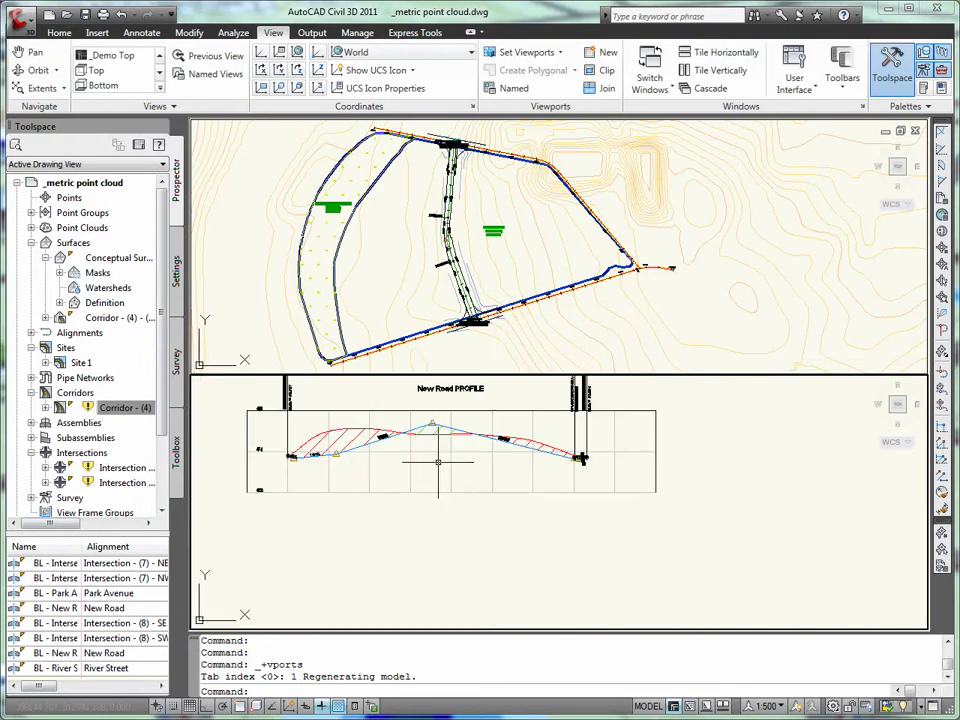
pyautogui.scroll(2, 410, 392)
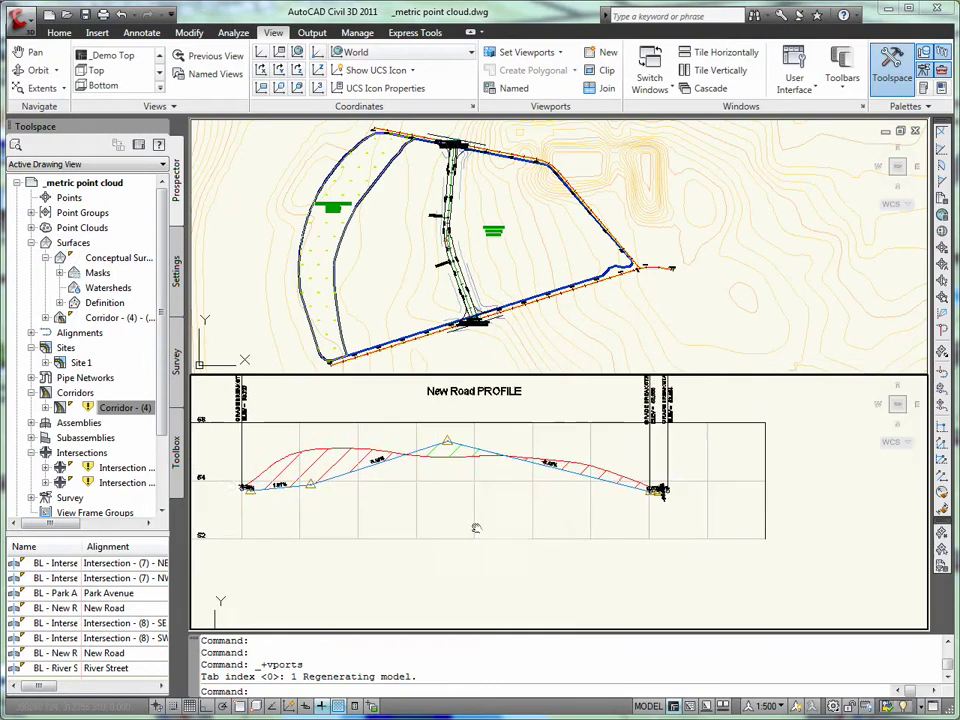
pyautogui.click(415, 291)
pyautogui.scroll(2, 420, 285)
pyautogui.scroll(1, 445, 263)
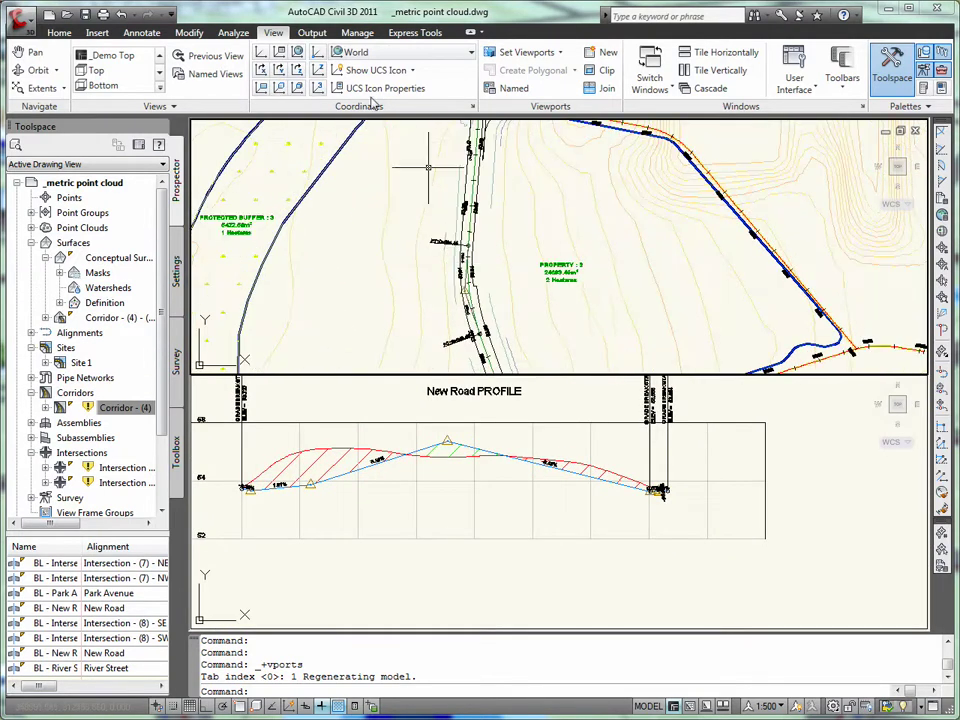
# Step: Compute composite volumes with Conceptual Surface as the base and Corridor - (4) - (3) as the comparison surface
pyautogui.click(57, 32)
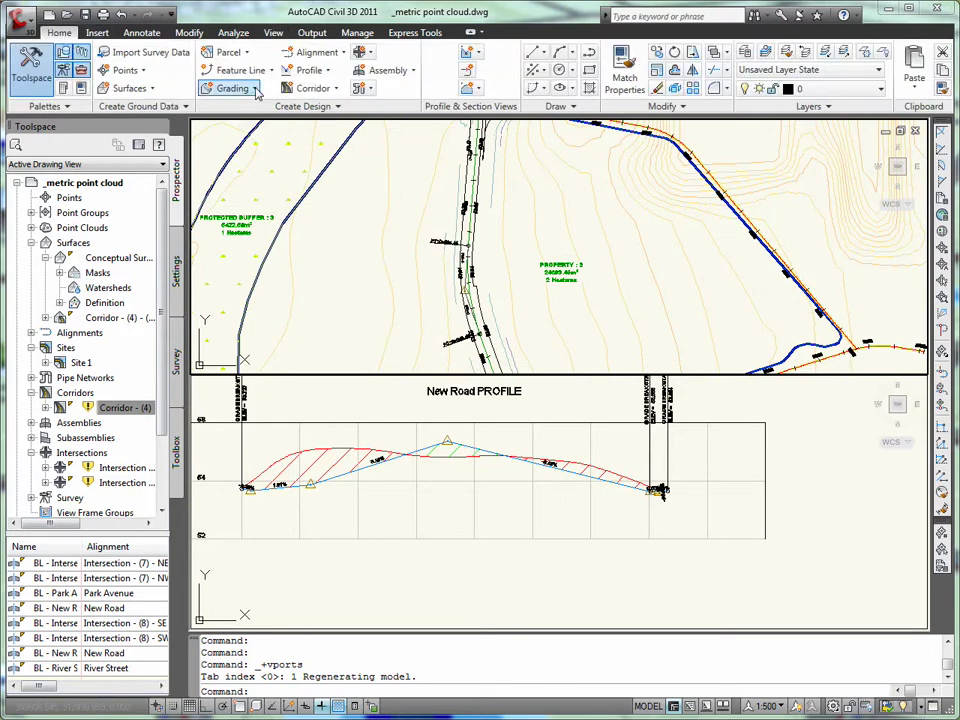
pyautogui.click(156, 90)
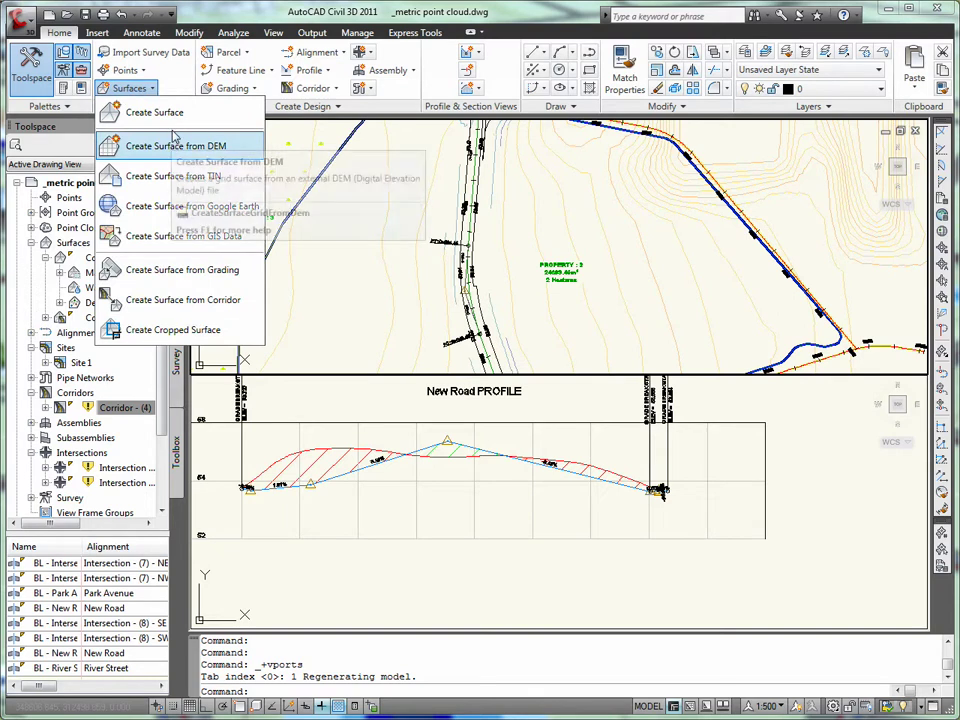
pyautogui.click(189, 32)
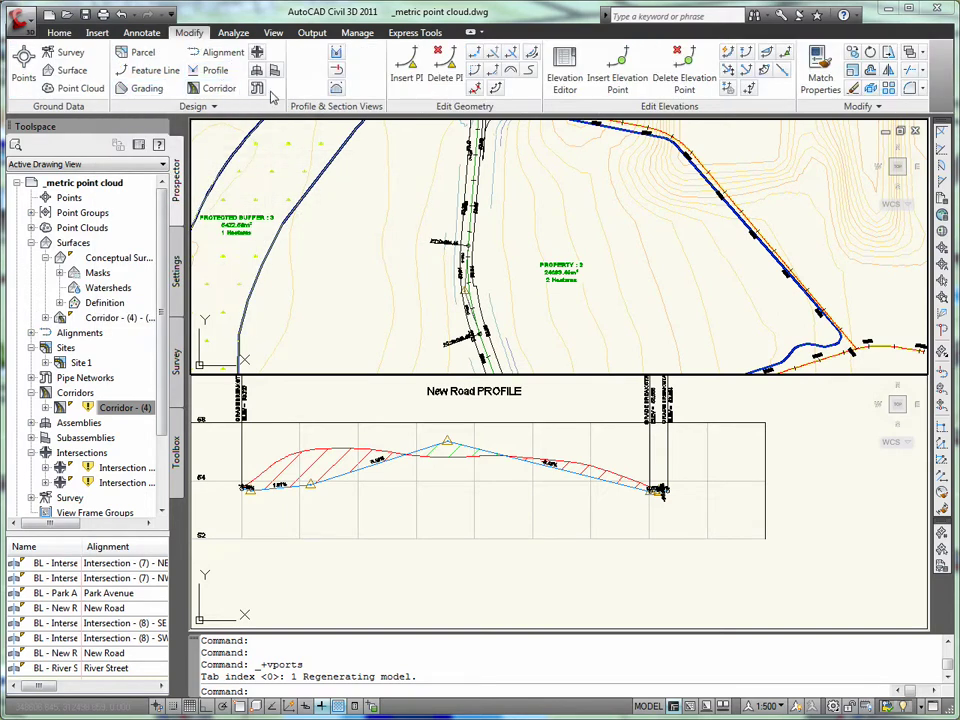
pyautogui.click(68, 72)
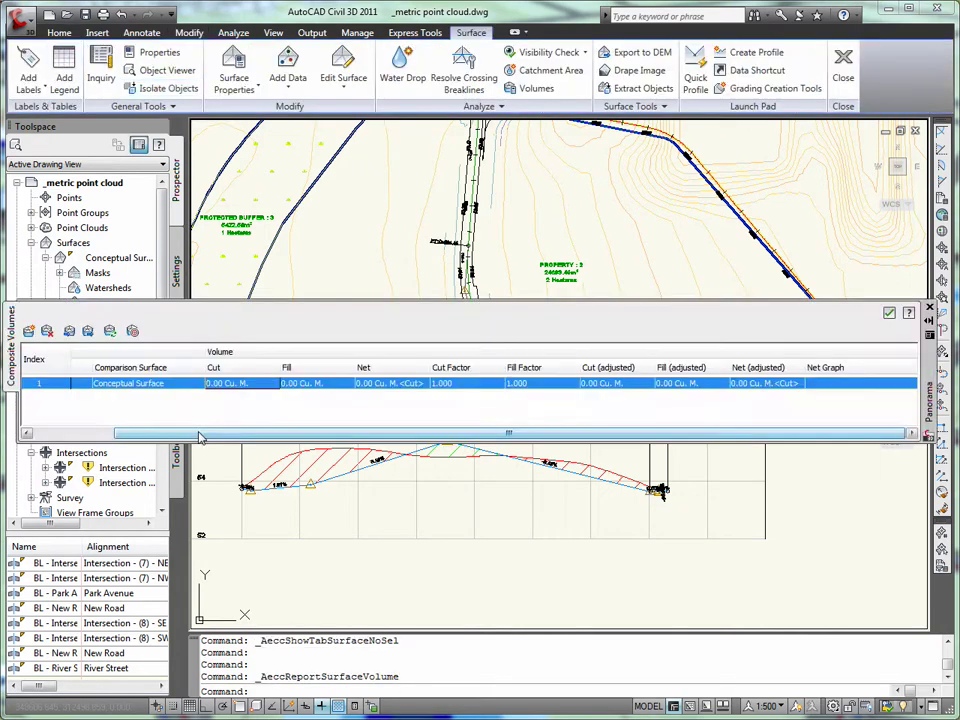
pyautogui.moveTo(199, 437); pyautogui.dragTo(116, 436)
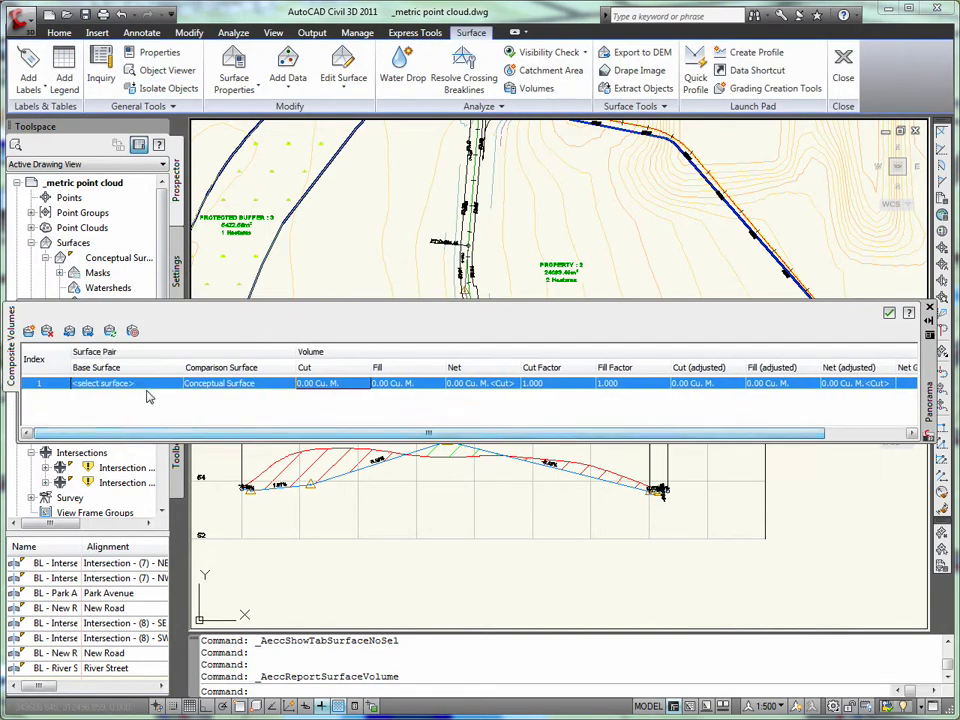
pyautogui.click(148, 386)
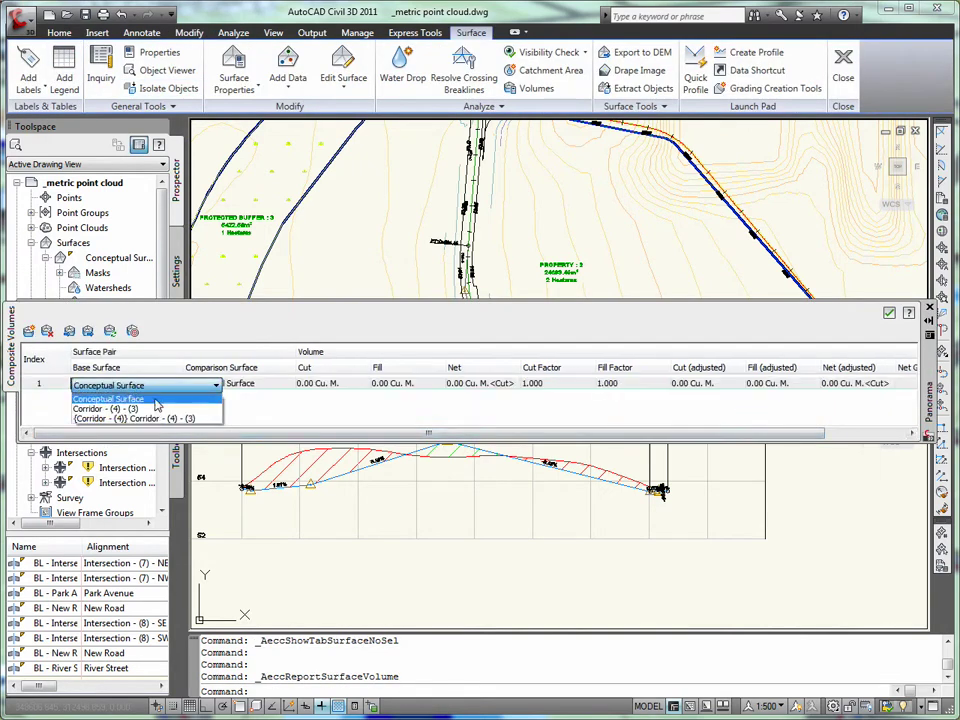
pyautogui.click(112, 398)
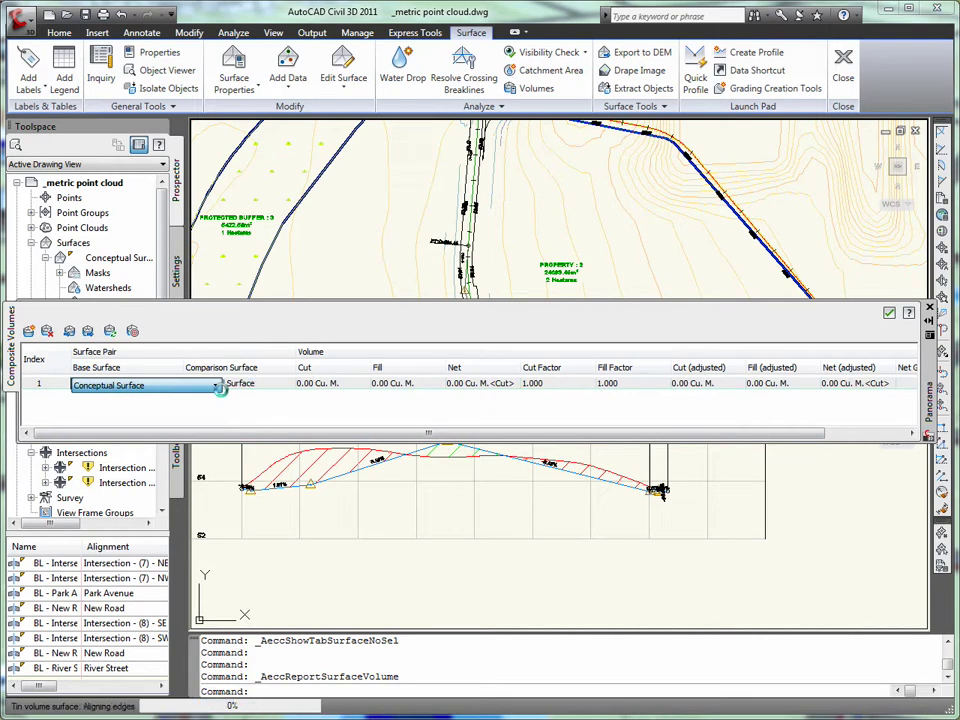
pyautogui.click(220, 389)
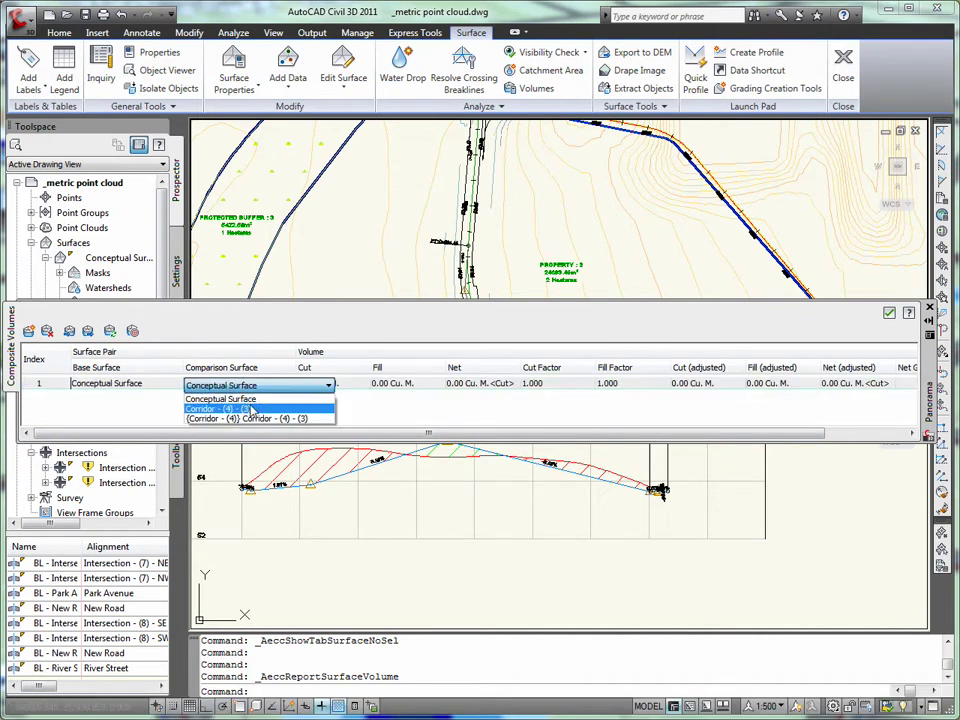
pyautogui.click(249, 407)
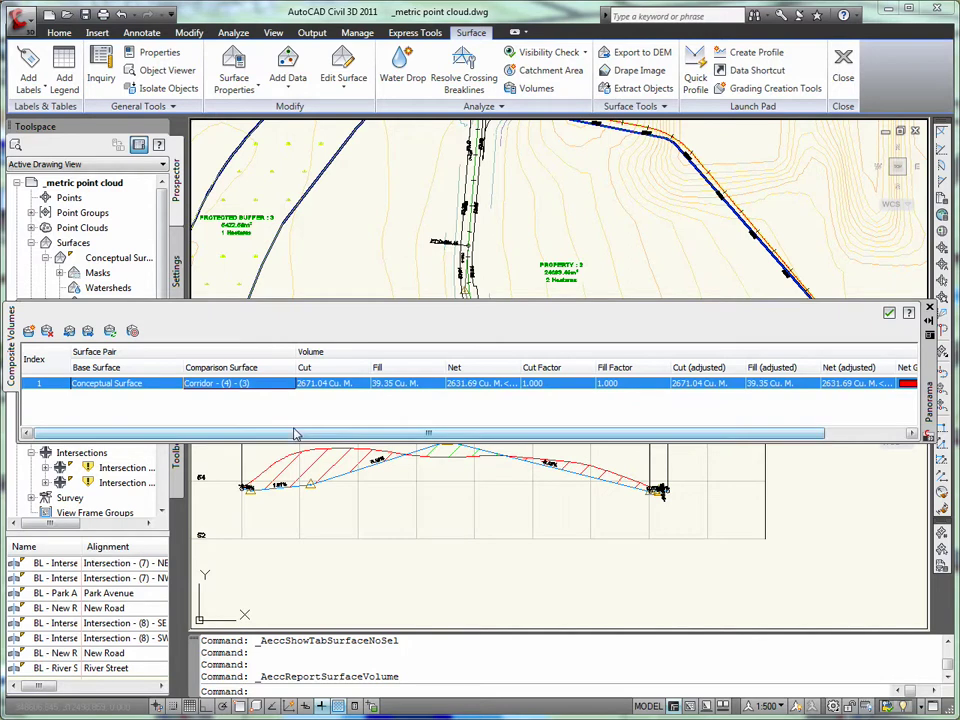
pyautogui.moveTo(298, 435); pyautogui.dragTo(432, 452)
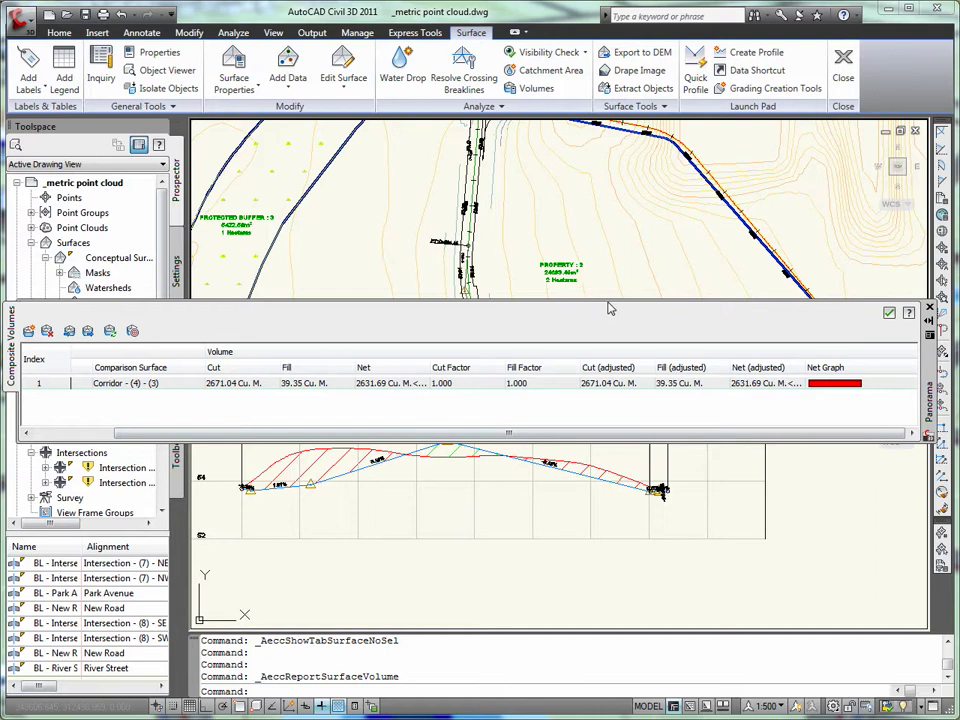
# Step: Lower New Road Layout's peak PVI below existing ground to about elevation 52.9 near station 0+085, keeping the volumes table clear of the profile
pyautogui.moveTo(930, 370); pyautogui.dragTo(944, 235)
pyautogui.scroll(3, 456, 440)
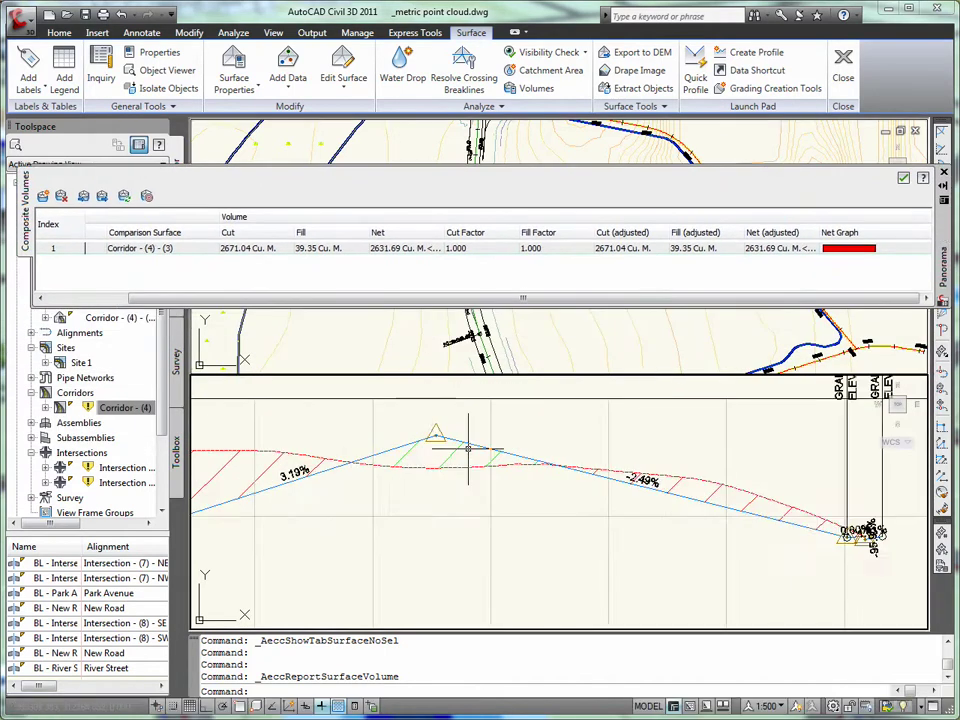
pyautogui.click(435, 435)
pyautogui.click(435, 434)
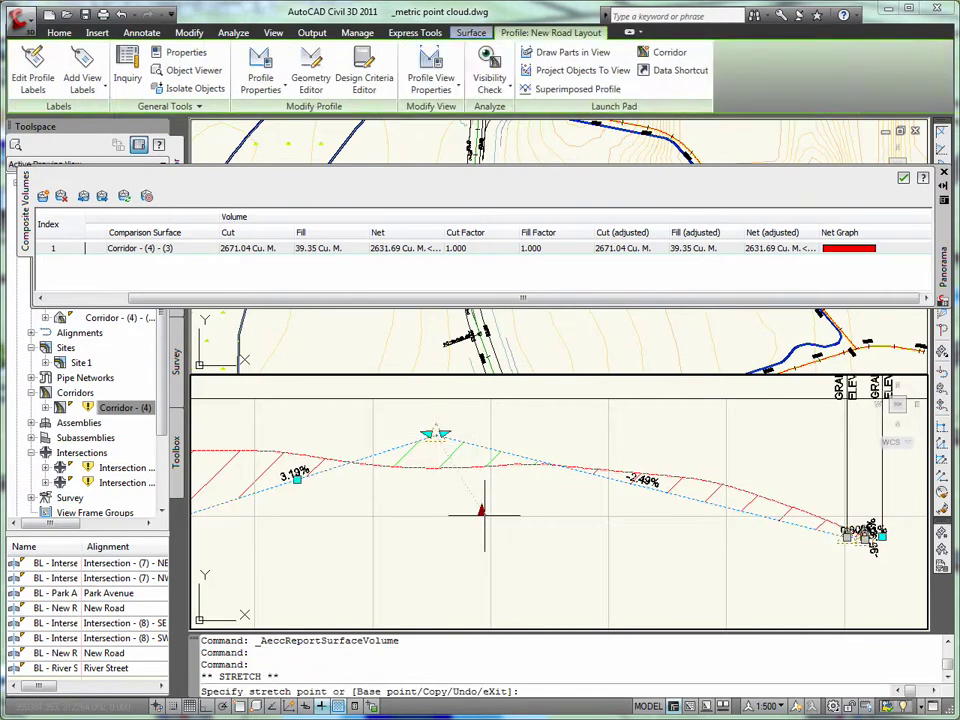
pyautogui.click(523, 578)
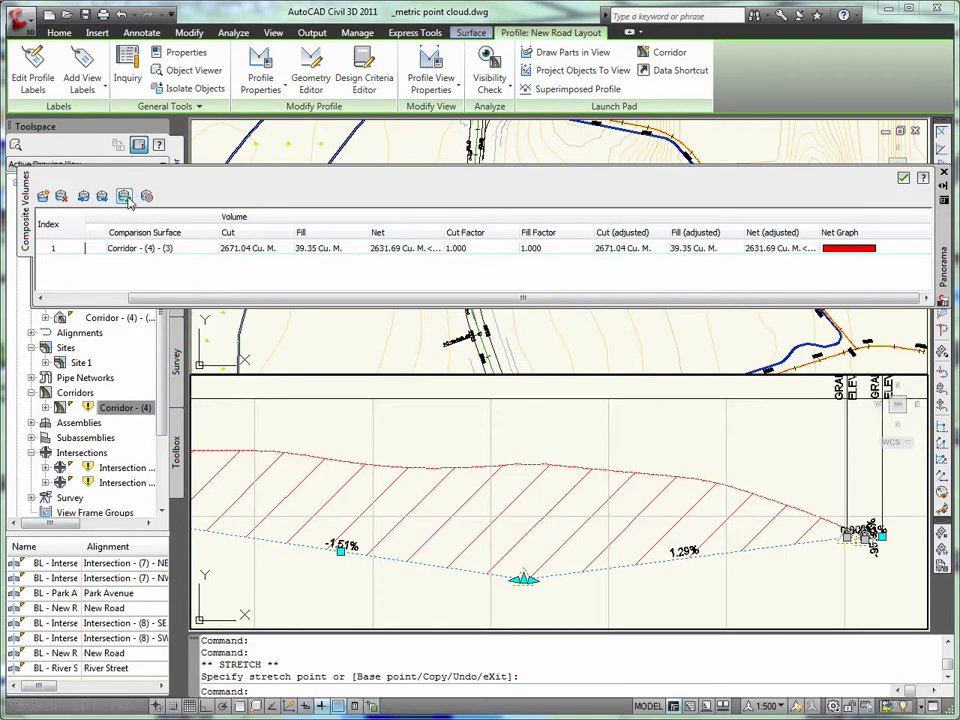
# Step: Turn on automatic rebuild for Corridor - (4) and recompute the composite volumes
pyautogui.rightClick(145, 408)
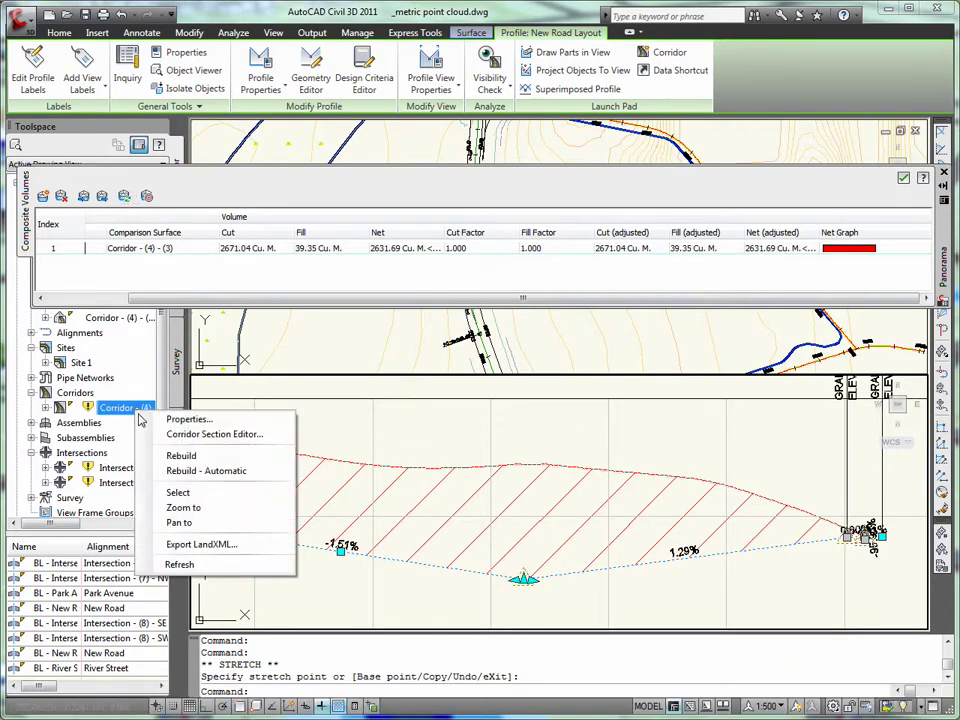
pyautogui.click(236, 471)
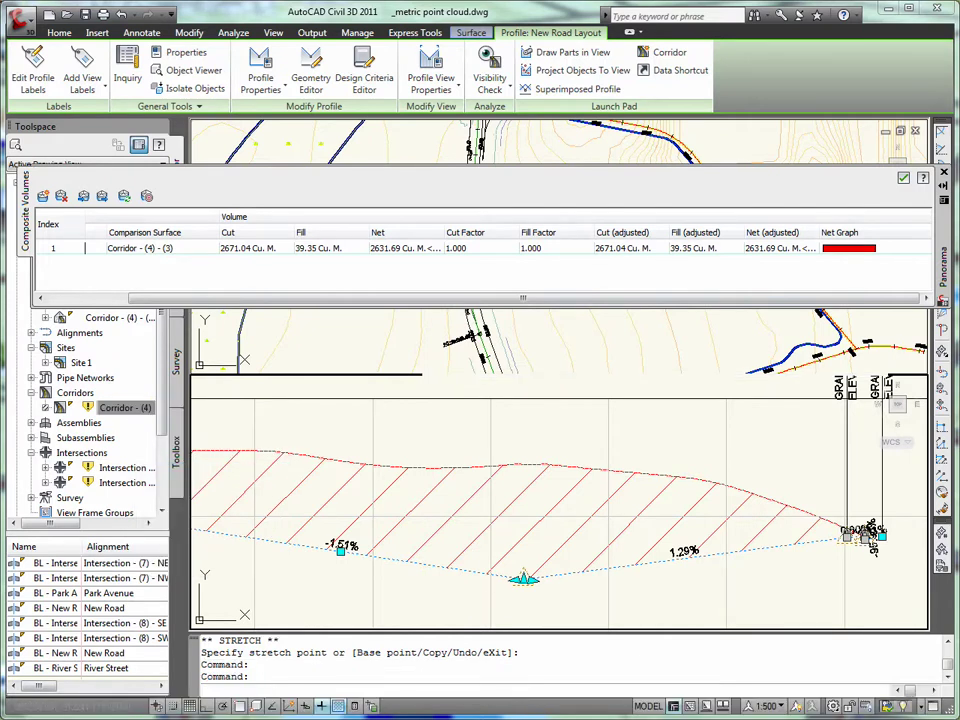
pyautogui.press('Escape')
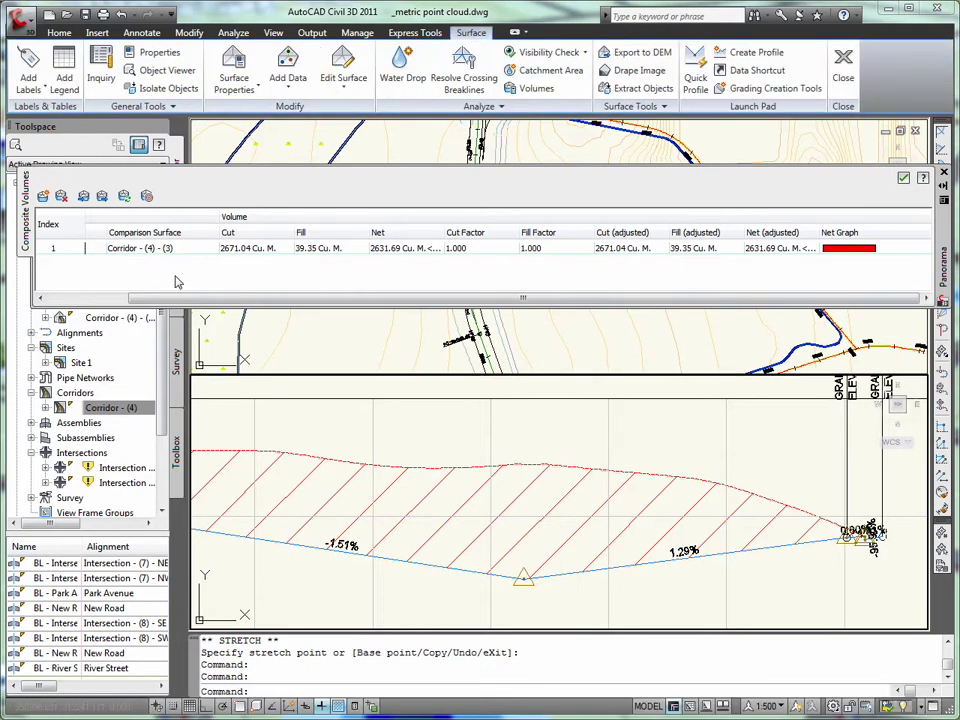
pyautogui.click(124, 197)
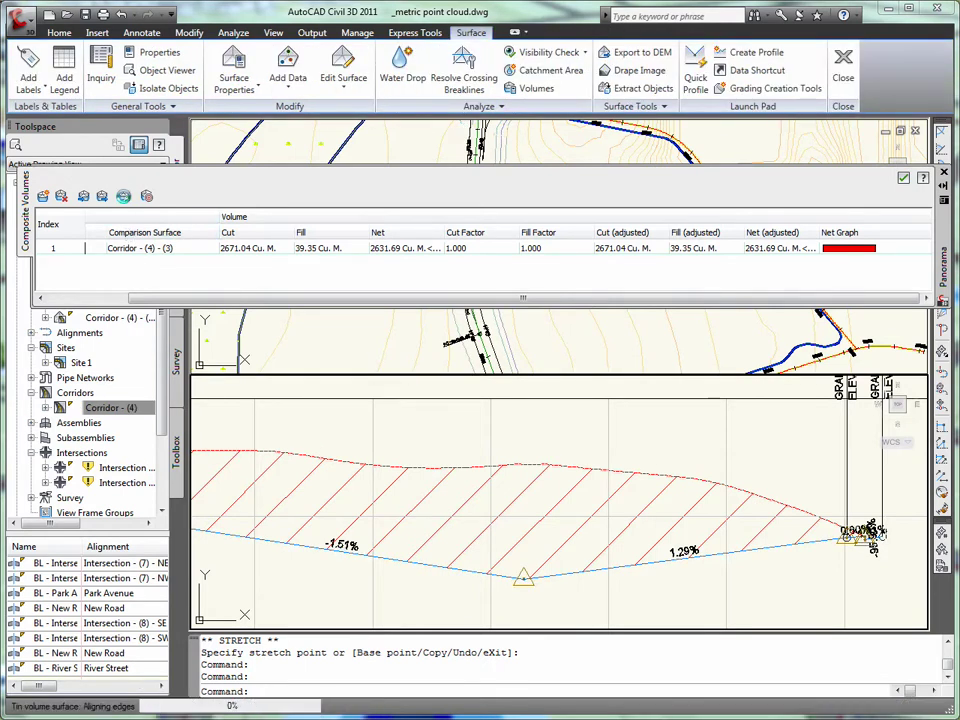
# Step: Raise New Road Layout's low PVI to about elevation 57 near station 0+078, then recompute the composite volumes and close the volumes table
pyautogui.click(514, 577)
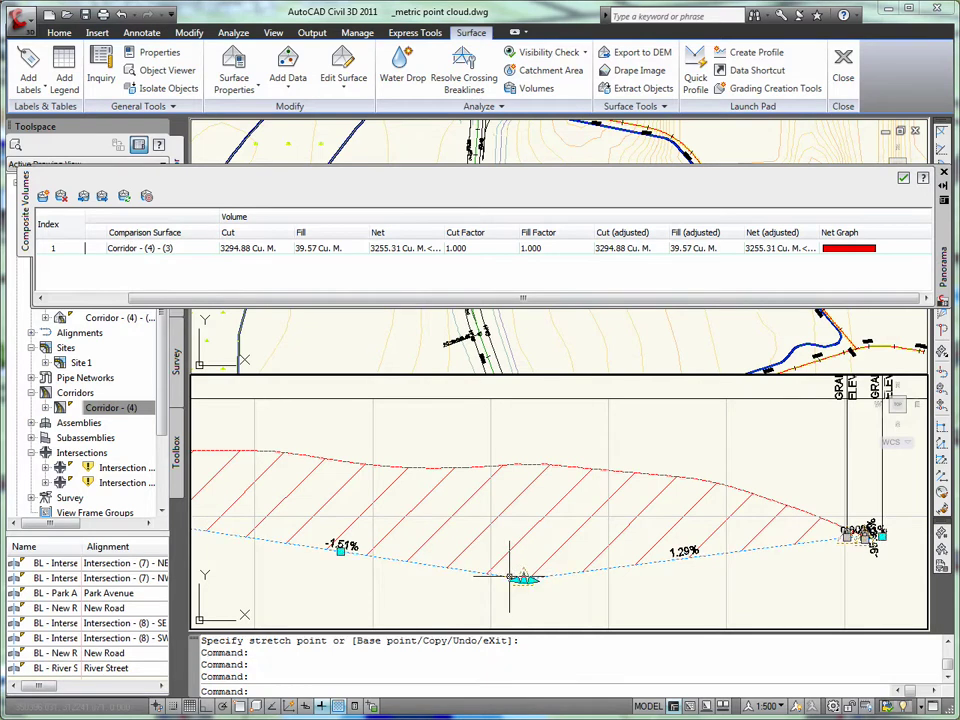
pyautogui.click(523, 578)
pyautogui.moveTo(480, 414); pyautogui.dragTo(499, 516, button='middle')
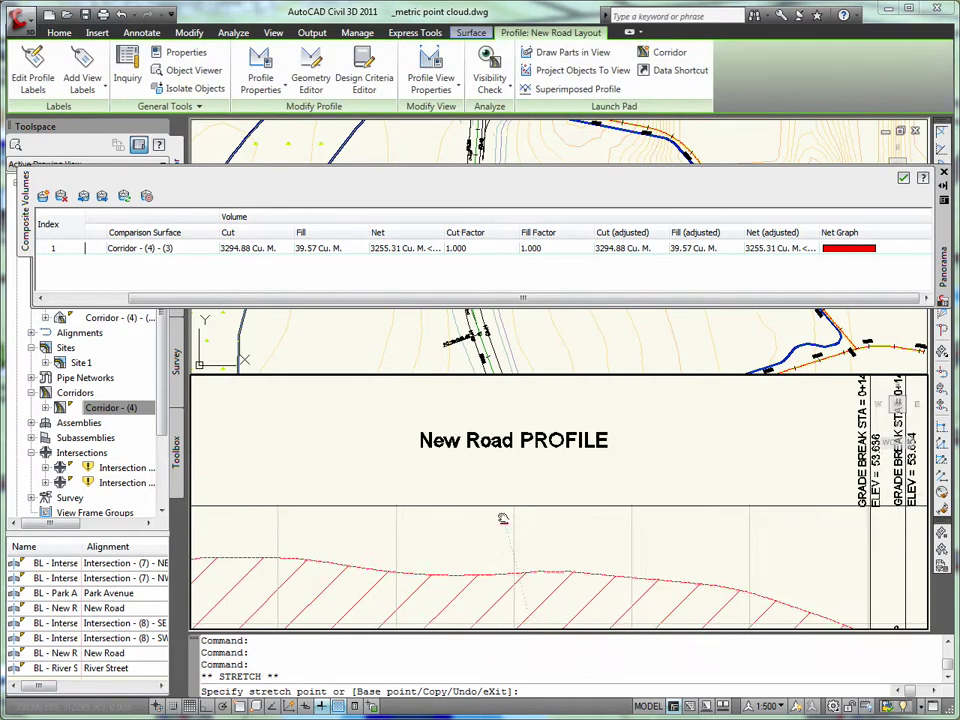
pyautogui.click(500, 448)
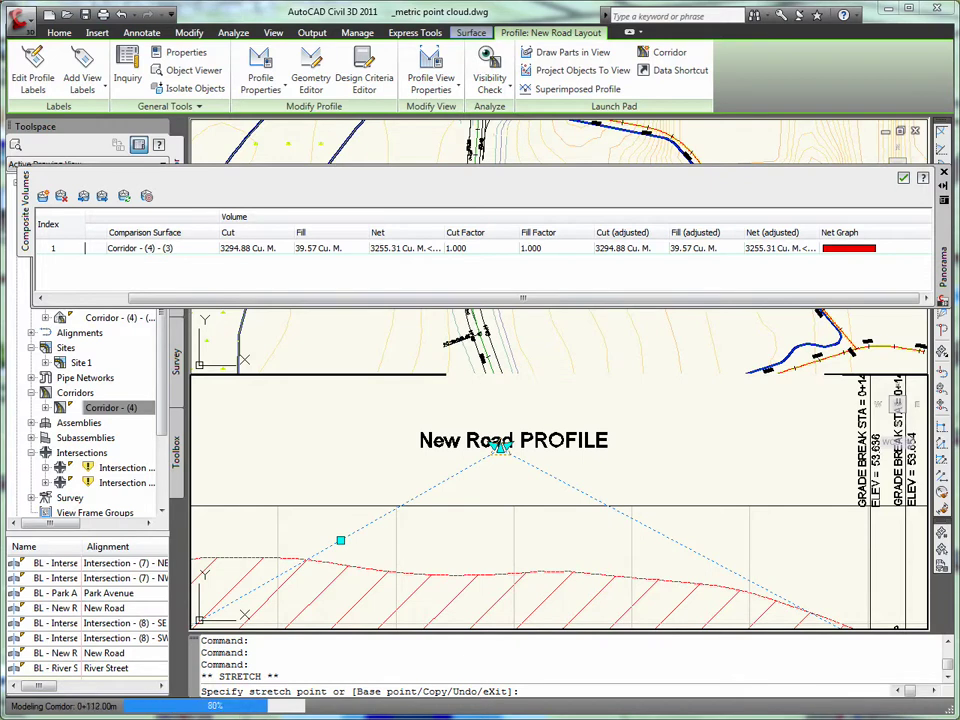
pyautogui.click(500, 448)
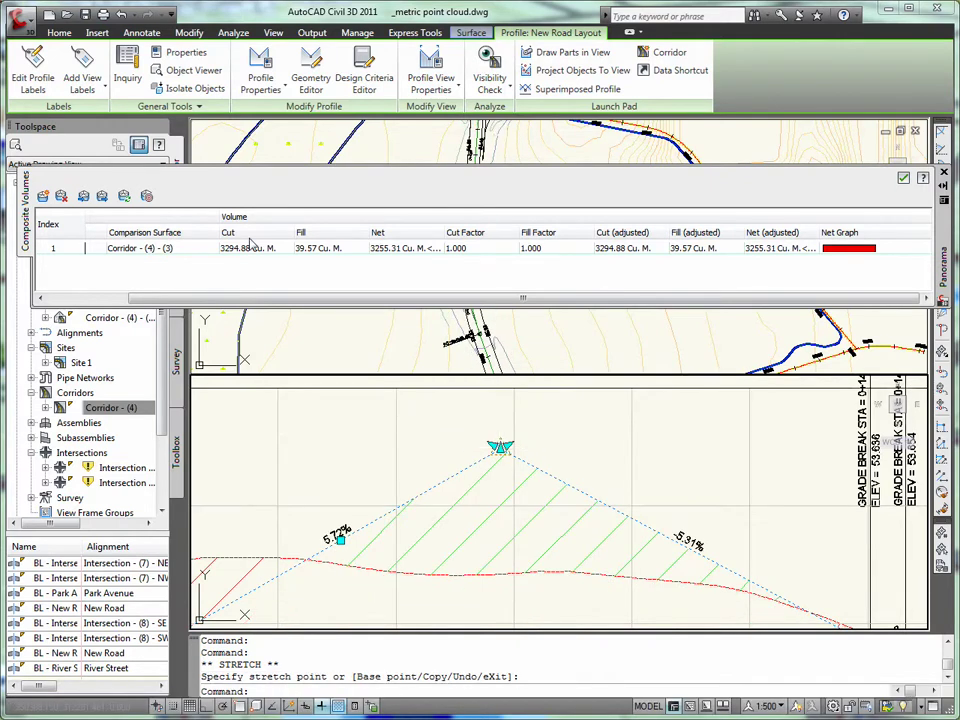
pyautogui.click(124, 197)
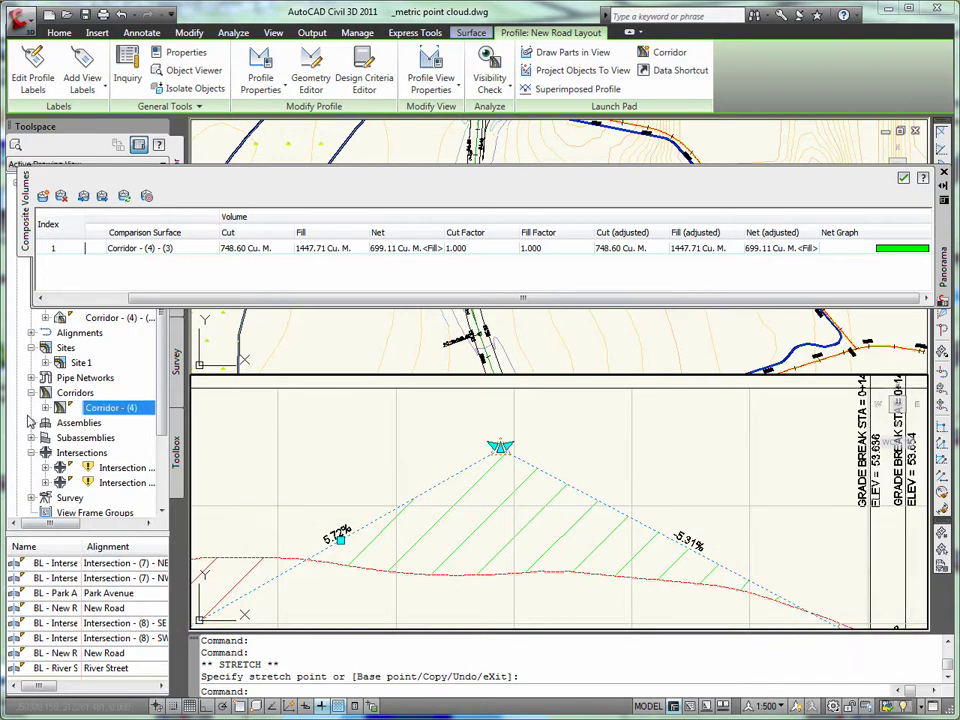
pyautogui.click(943, 176)
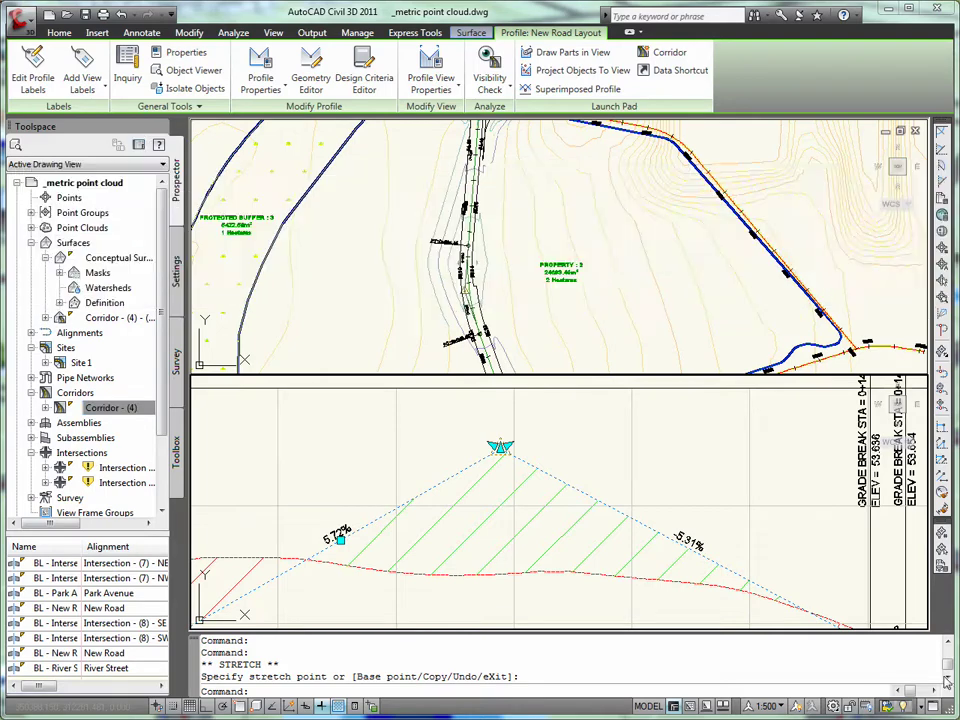